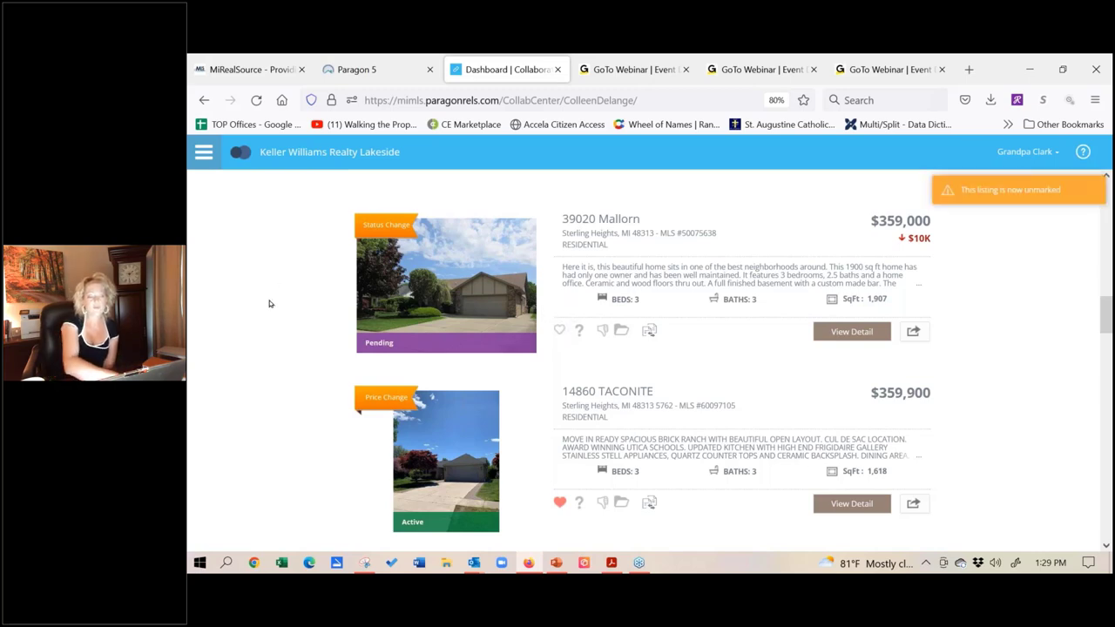
# Step: Unfavorite the Sold - Closed Lancer listing in Sterling Heights and the Pending Dell Ln listing in Warren
pyautogui.scroll(4, 269, 336)
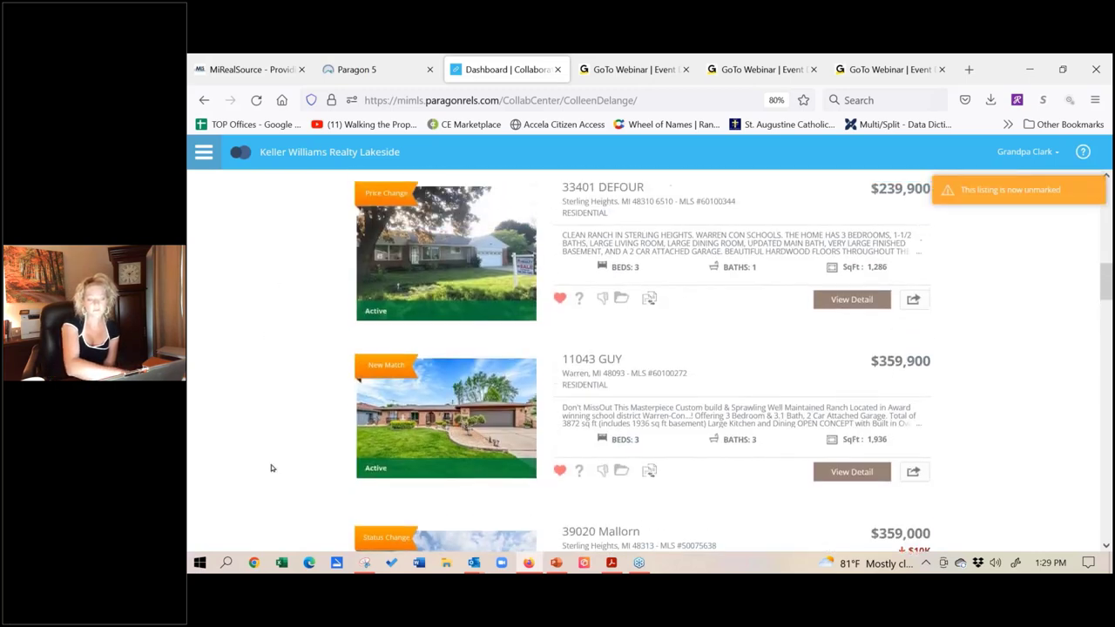
pyautogui.scroll(5, 279, 386)
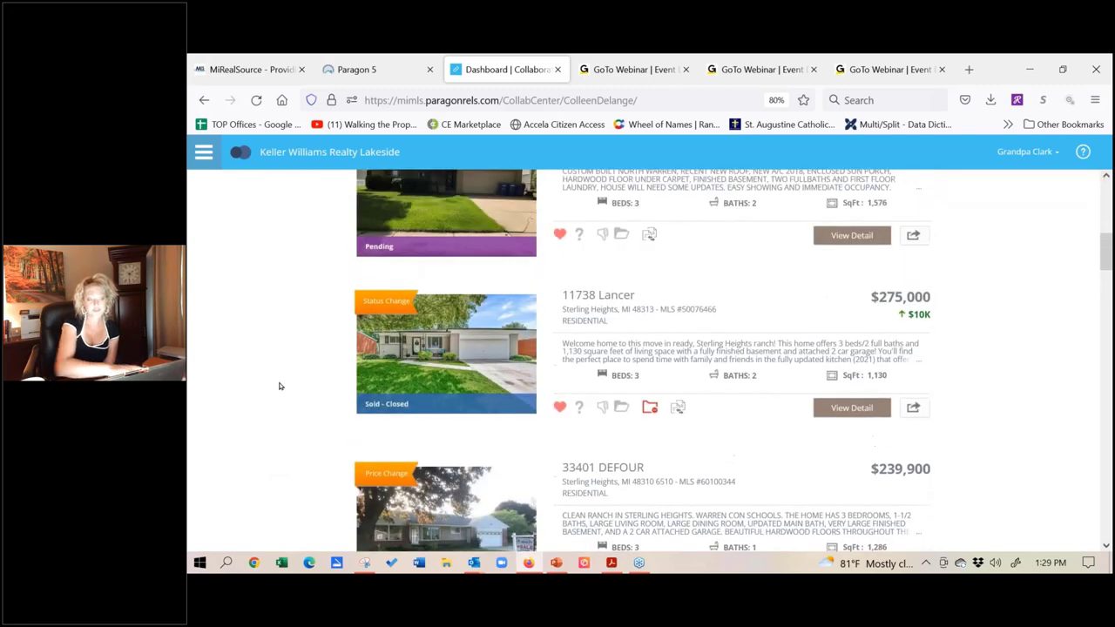
pyautogui.scroll(1, 278, 385)
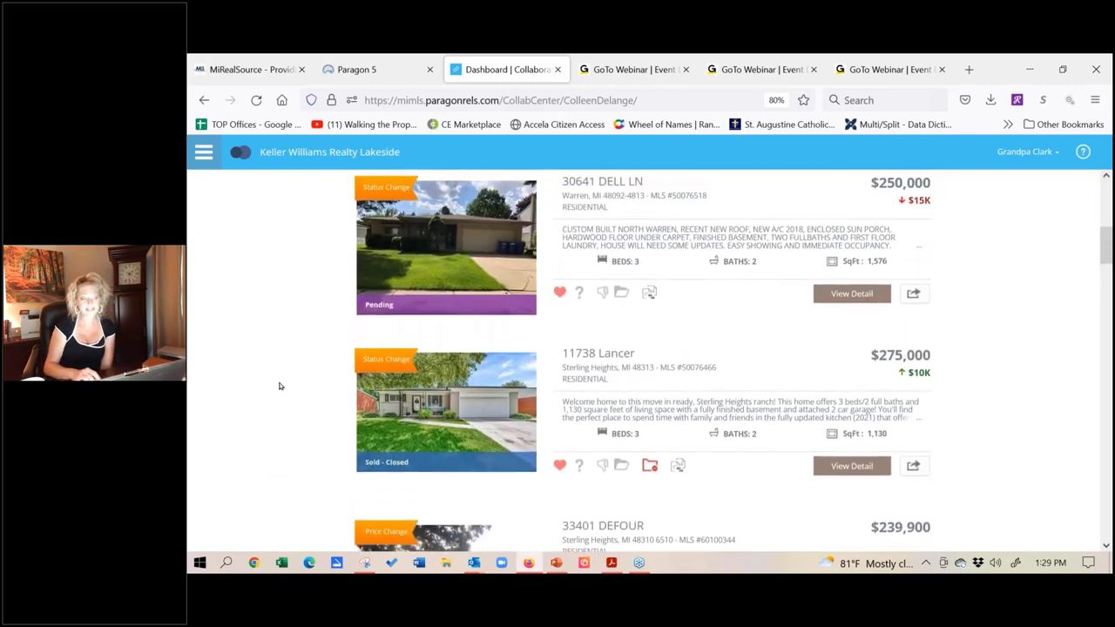
pyautogui.click(559, 468)
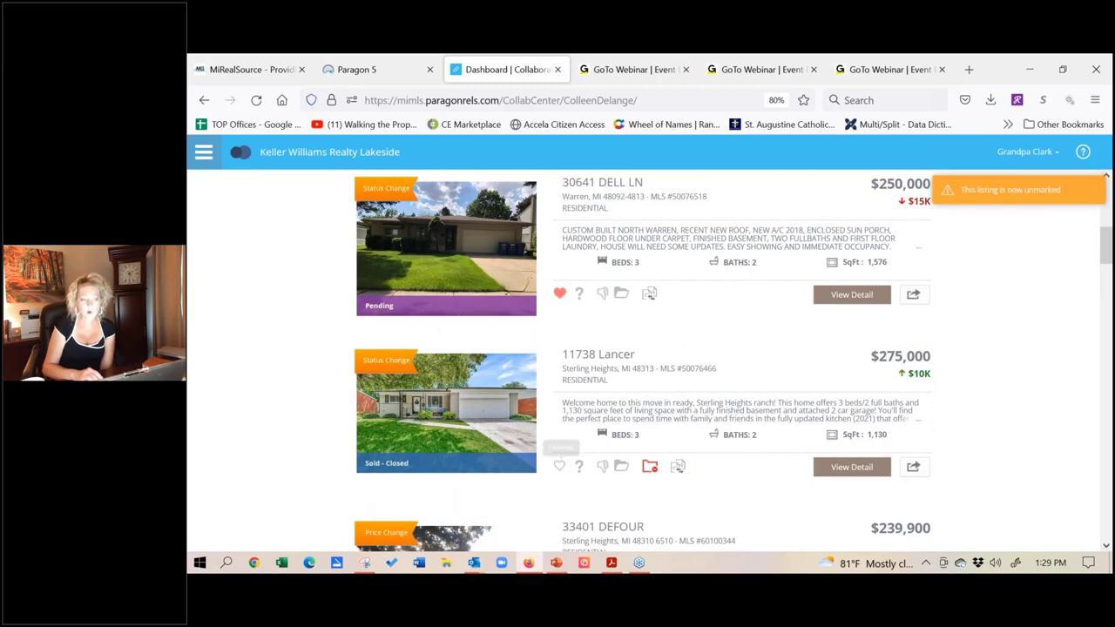
pyautogui.click(558, 296)
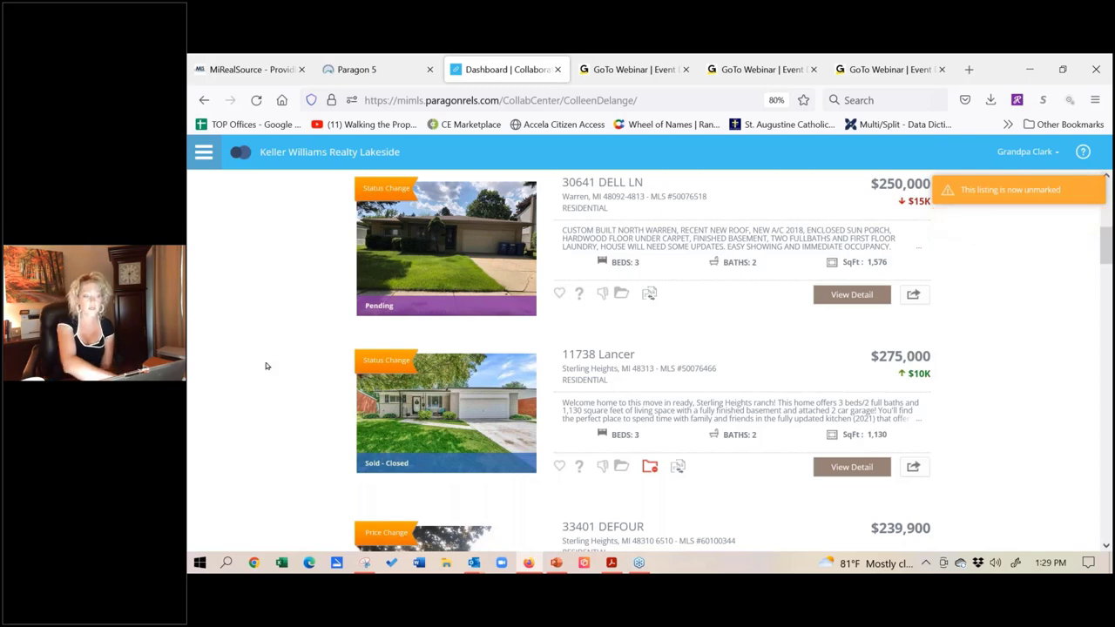
pyautogui.scroll(5, 265, 366)
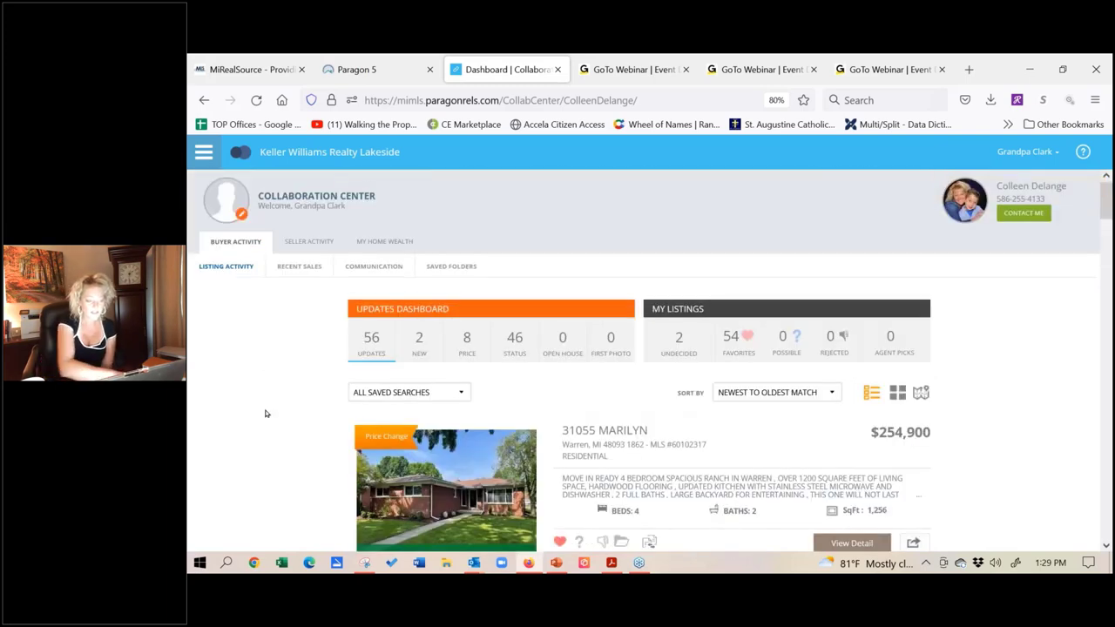
pyautogui.scroll(-2, 272, 348)
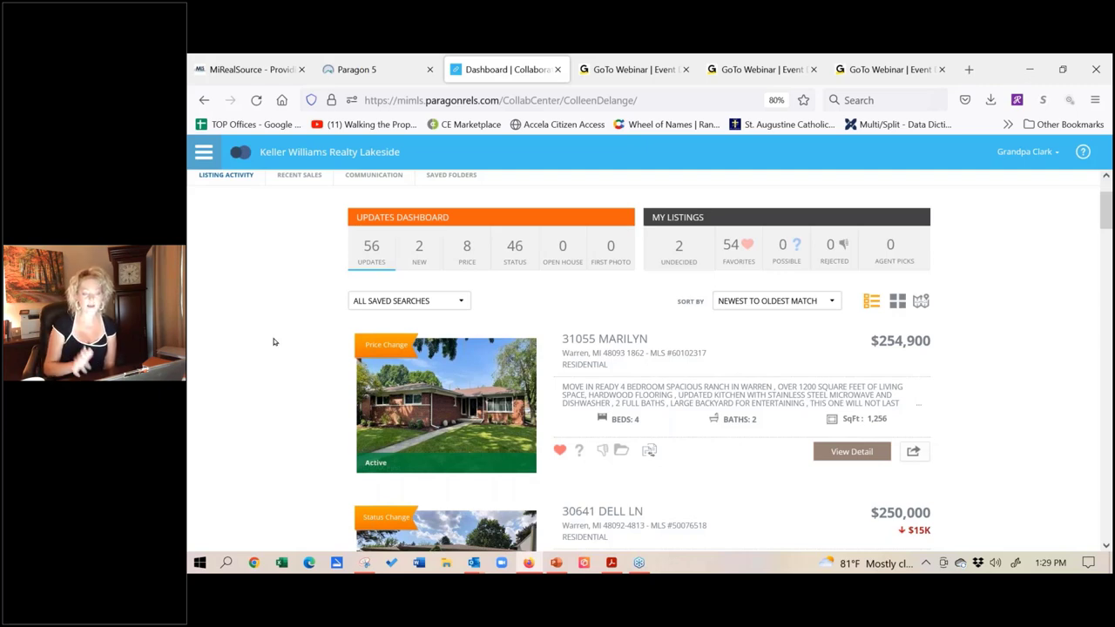
# Step: Select all eight favorite listings in Paragon and send them to ShowingTime through Actions
pyautogui.click(557, 70)
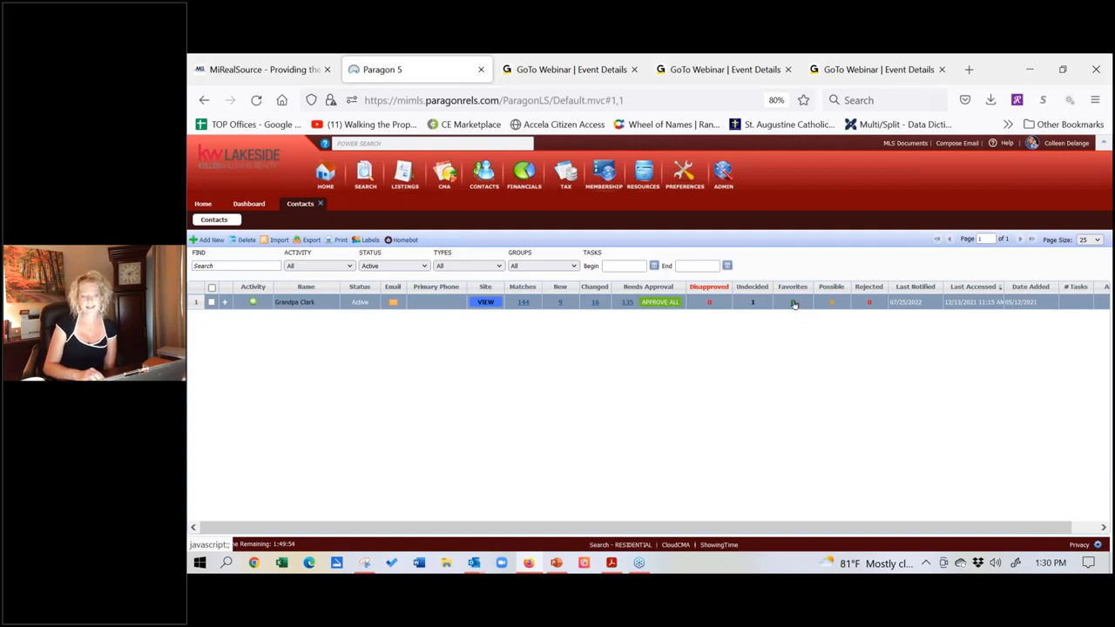
pyautogui.click(793, 303)
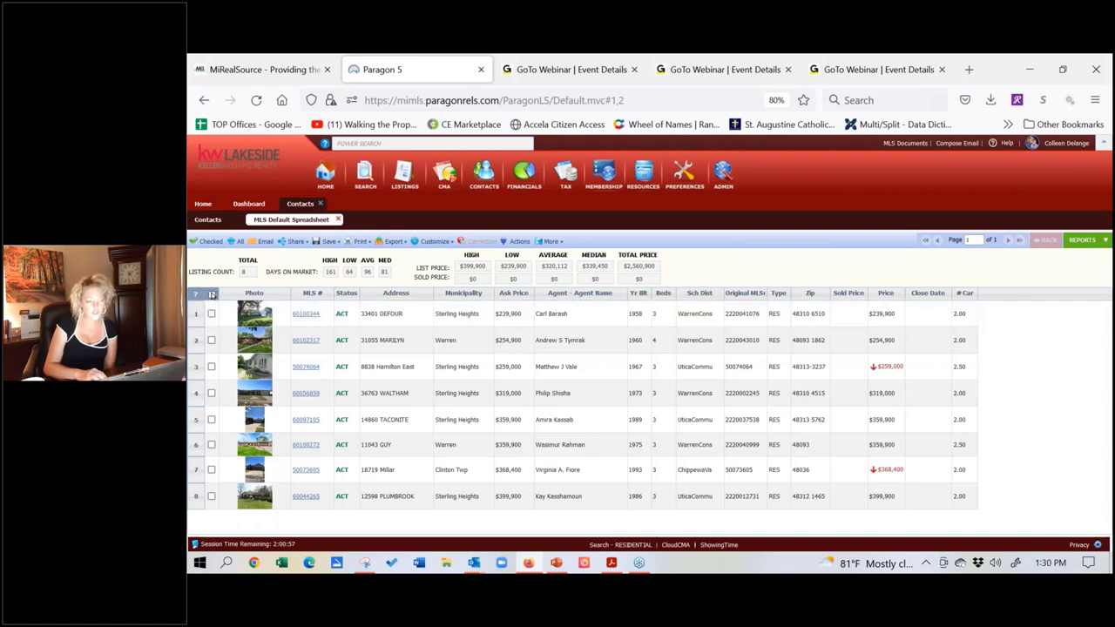
pyautogui.click(212, 294)
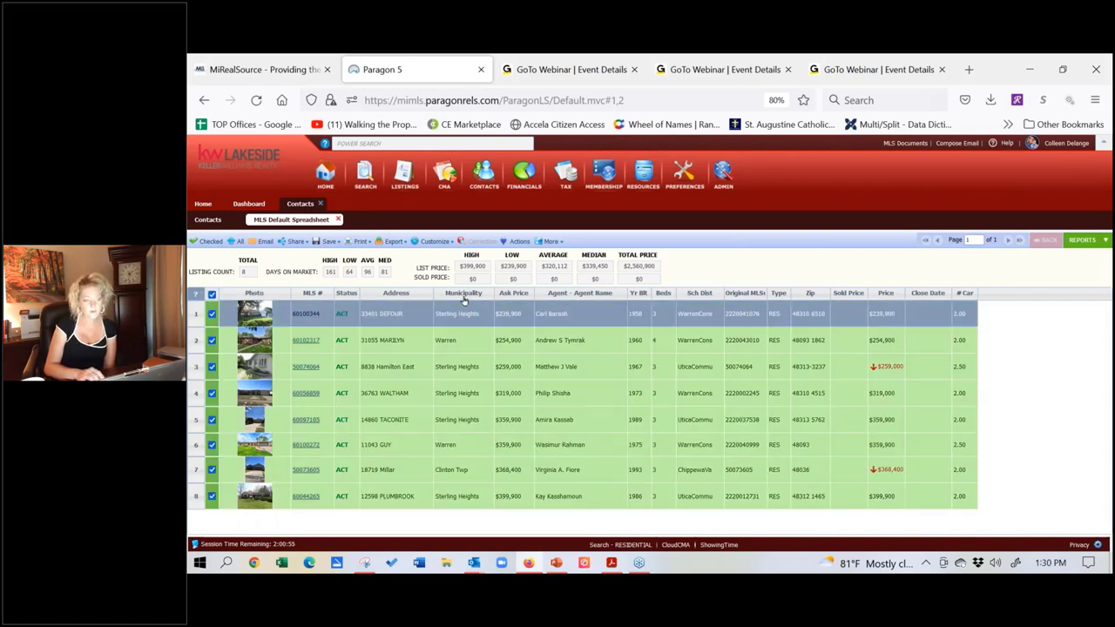
pyautogui.click(517, 242)
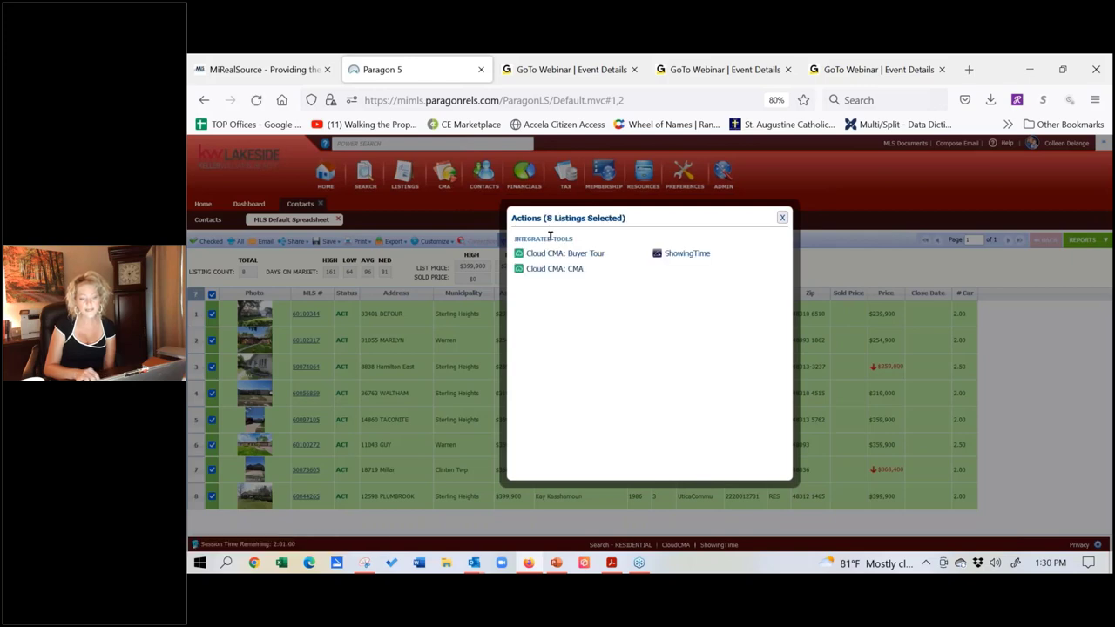
pyautogui.click(687, 253)
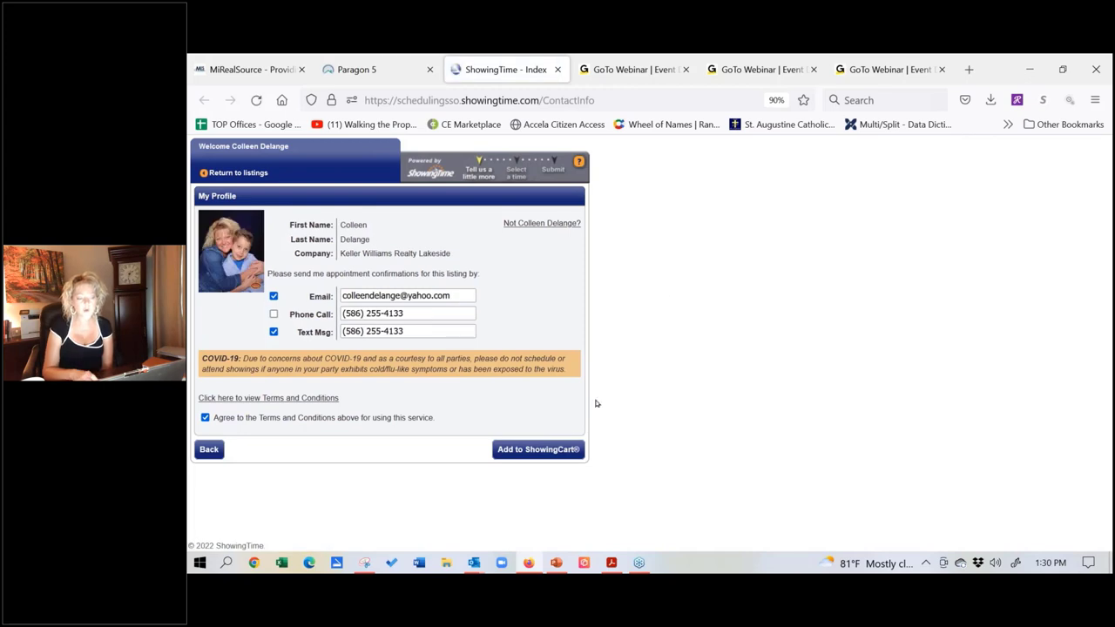
# Step: Add the listings to the ShowingCart as a new August 7, 2022 tour for the chosen buyer
pyautogui.click(546, 456)
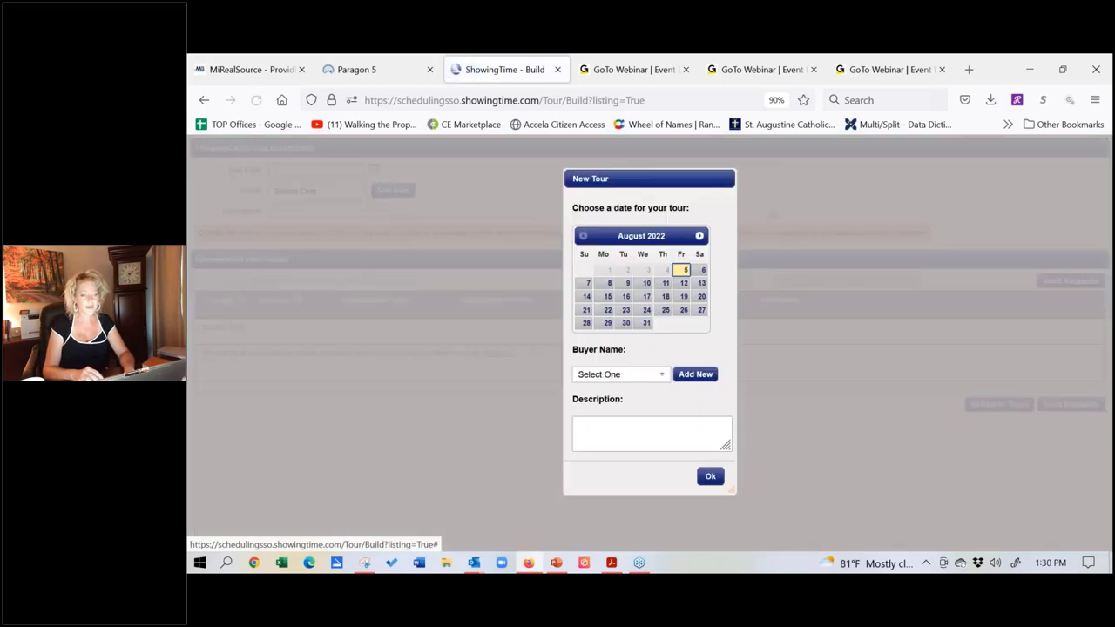
pyautogui.click(585, 283)
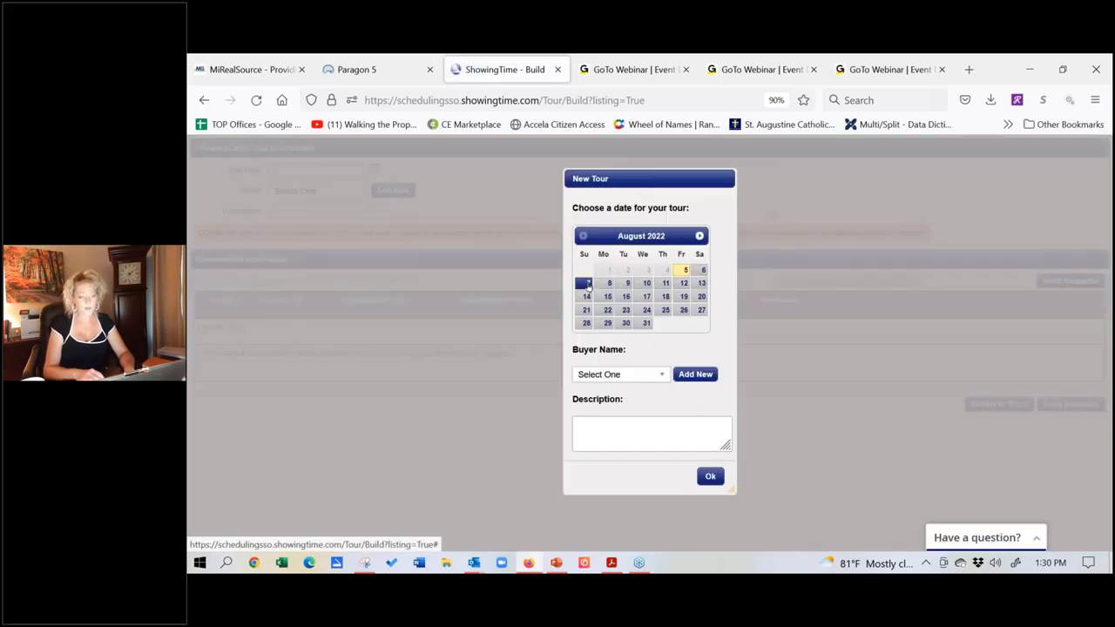
pyautogui.click(664, 376)
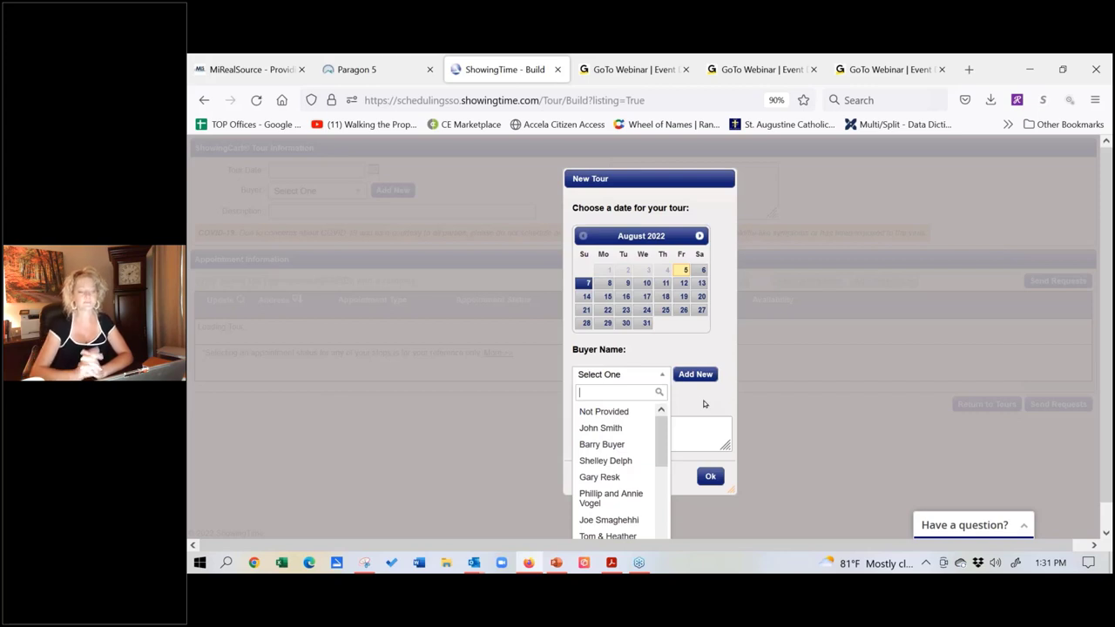
pyautogui.click(650, 446)
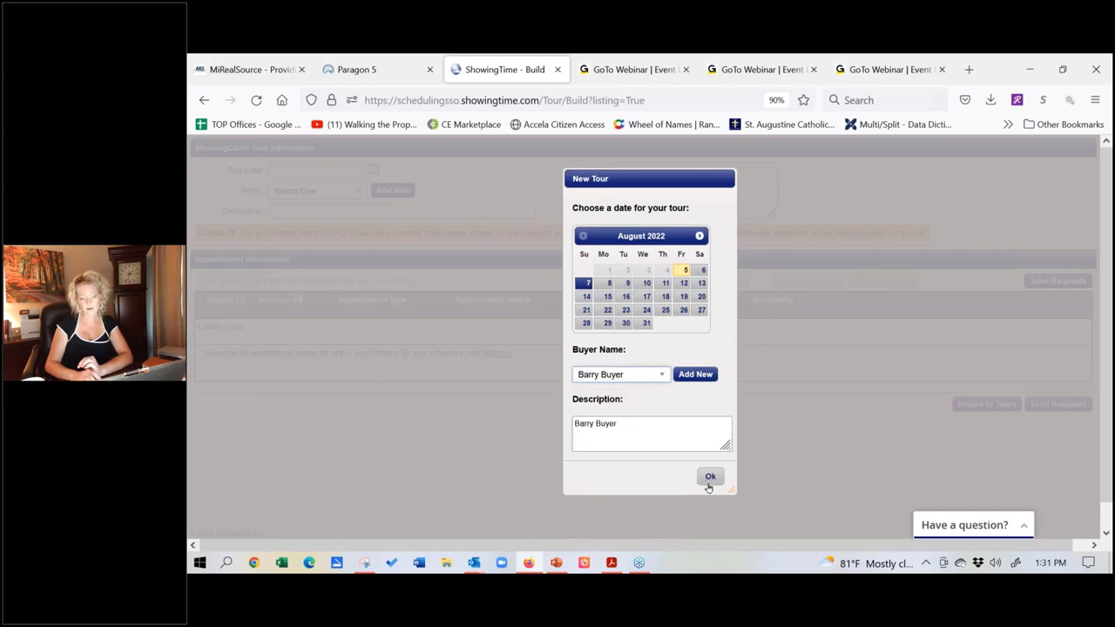
pyautogui.click(710, 479)
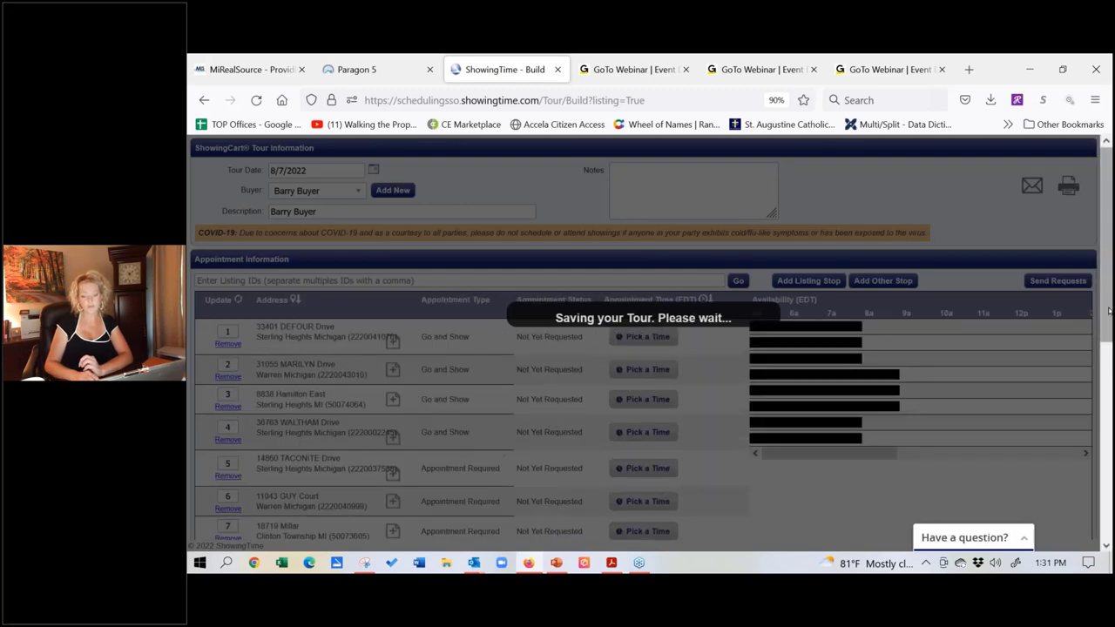
# Step: Run Smart Route on the tour map to optimize the driving order of the eight stops
pyautogui.moveTo(1108, 310); pyautogui.dragTo(1106, 467)
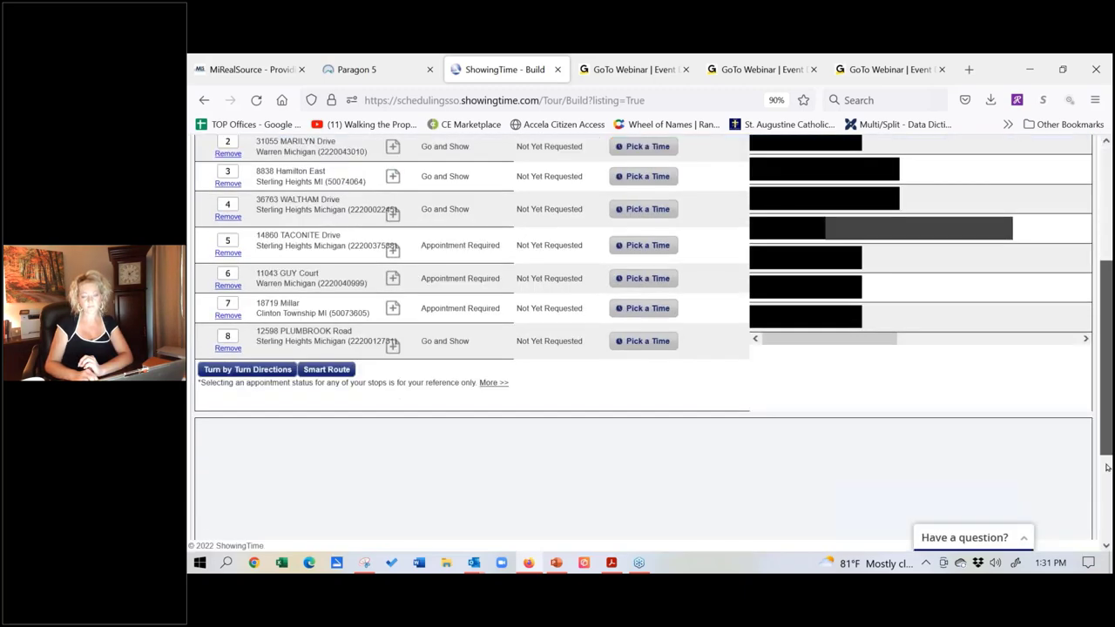
pyautogui.scroll(-2, 1106, 467)
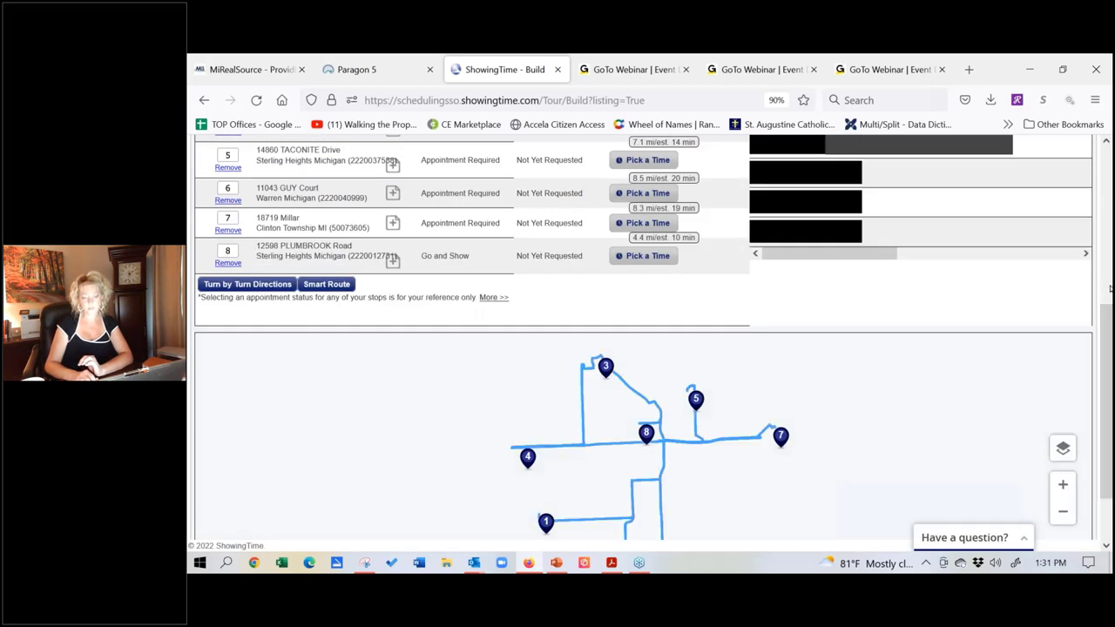
pyautogui.scroll(-1, 1107, 341)
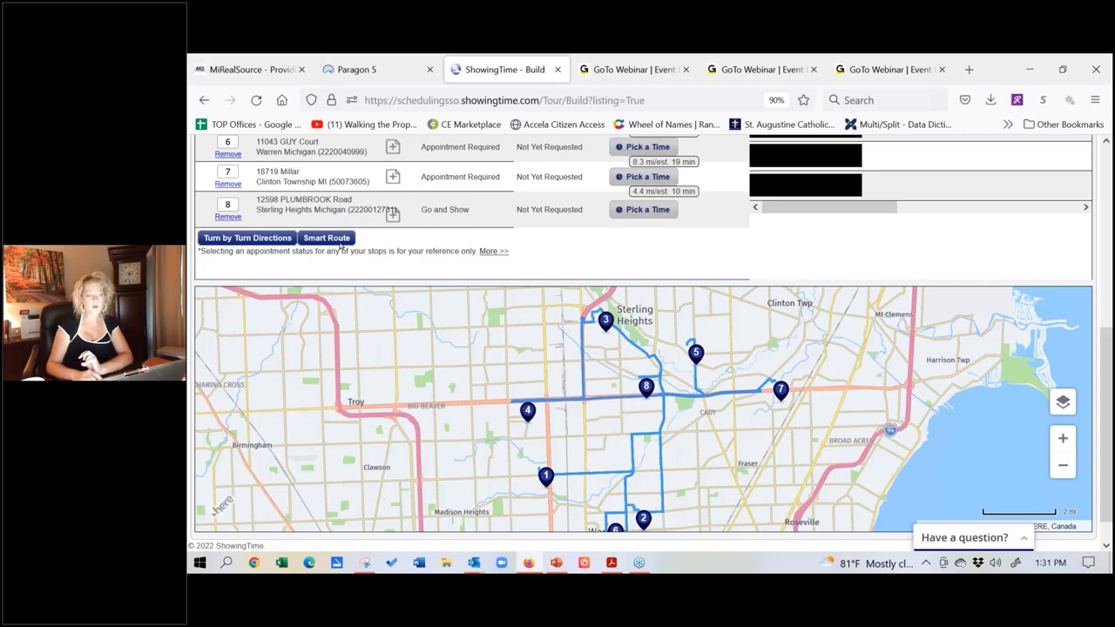
pyautogui.click(334, 241)
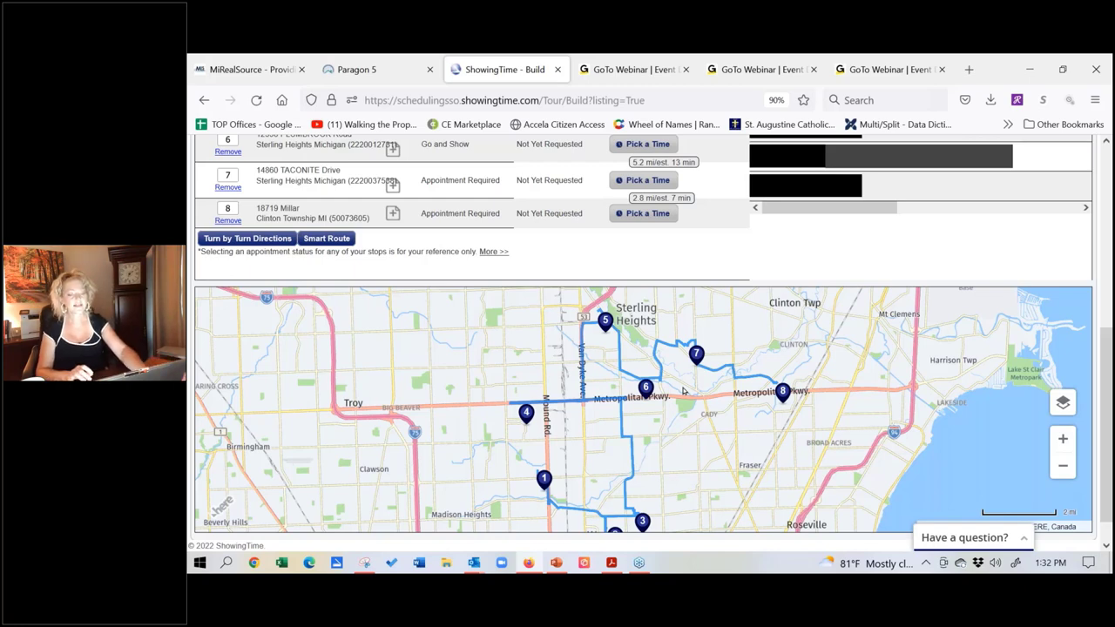
pyautogui.moveTo(340, 464); pyautogui.dragTo(304, 570)
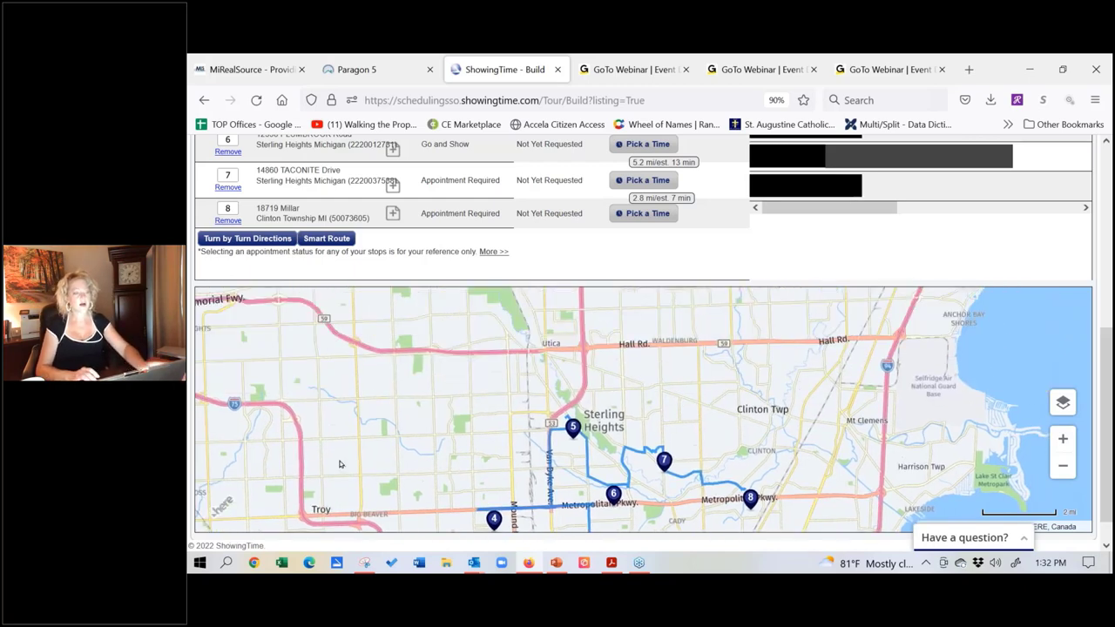
pyautogui.scroll(3, 562, 293)
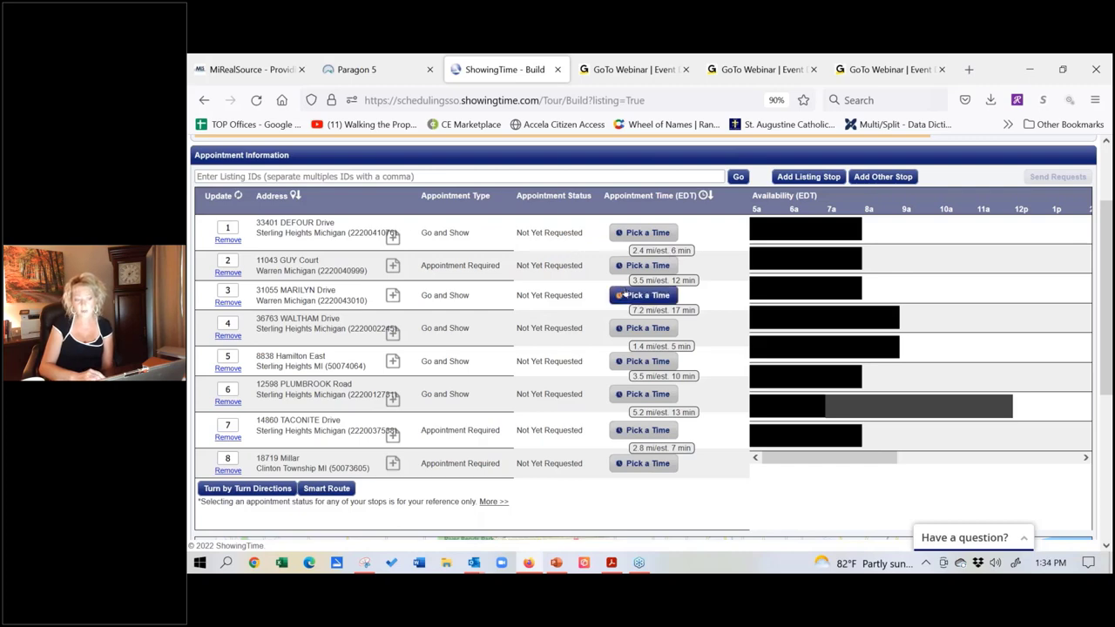
pyautogui.click(655, 237)
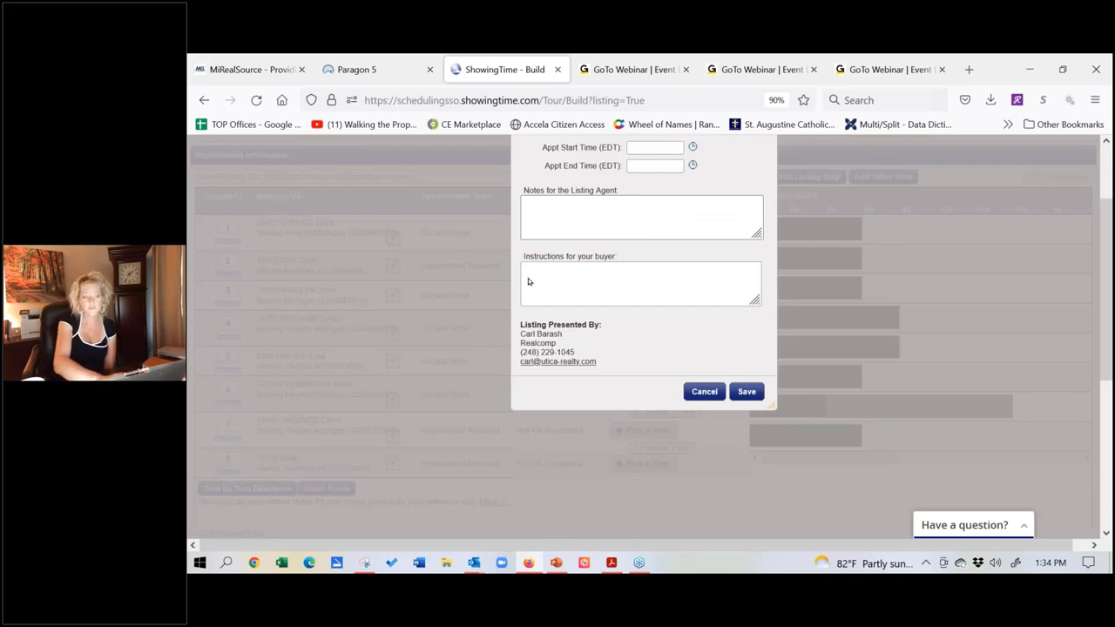
pyautogui.scroll(1, 531, 352)
pyautogui.scroll(1, 530, 352)
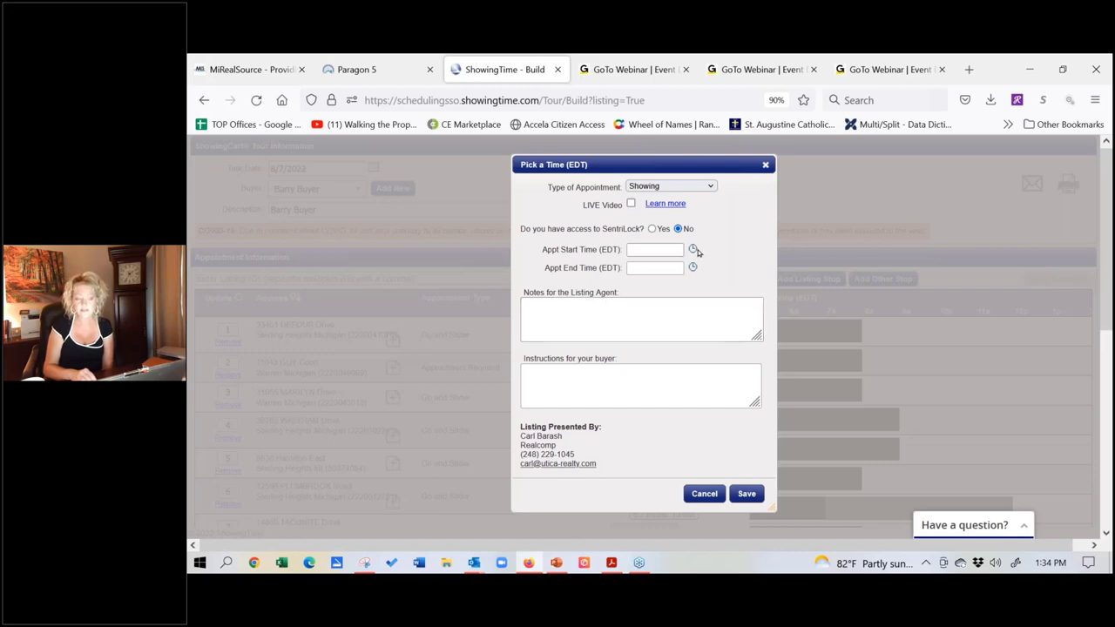
pyautogui.click(652, 229)
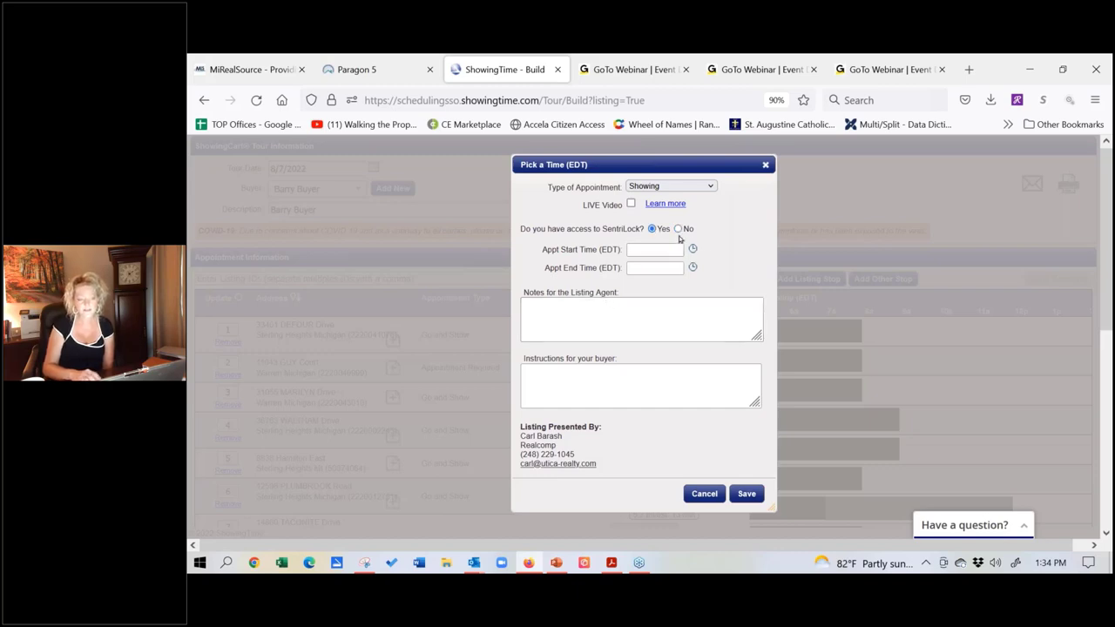
pyautogui.click(692, 249)
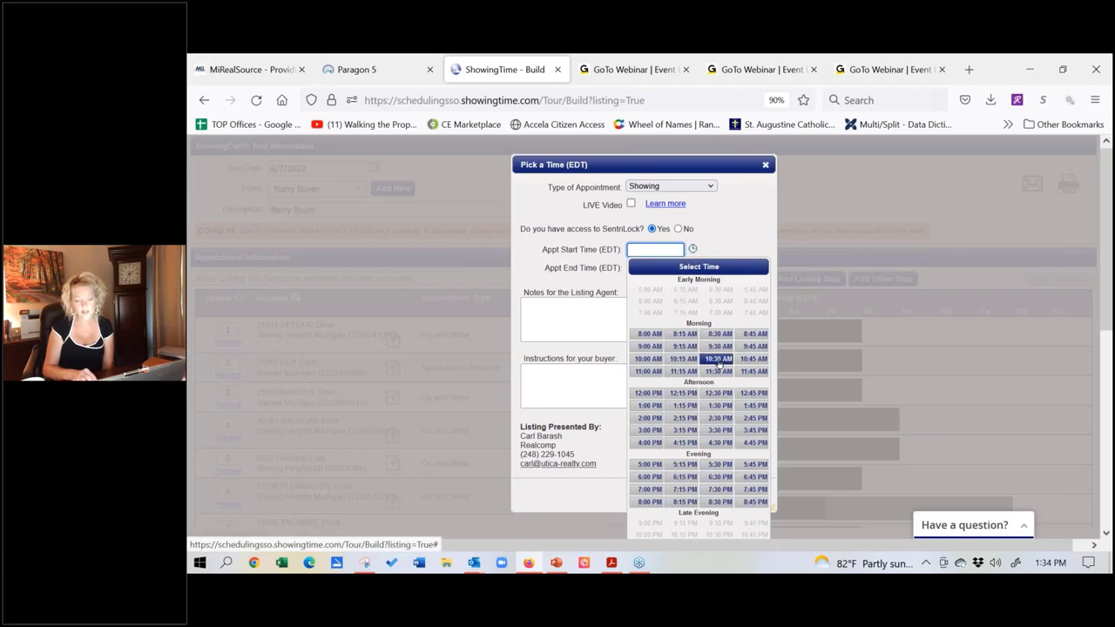
pyautogui.click(718, 360)
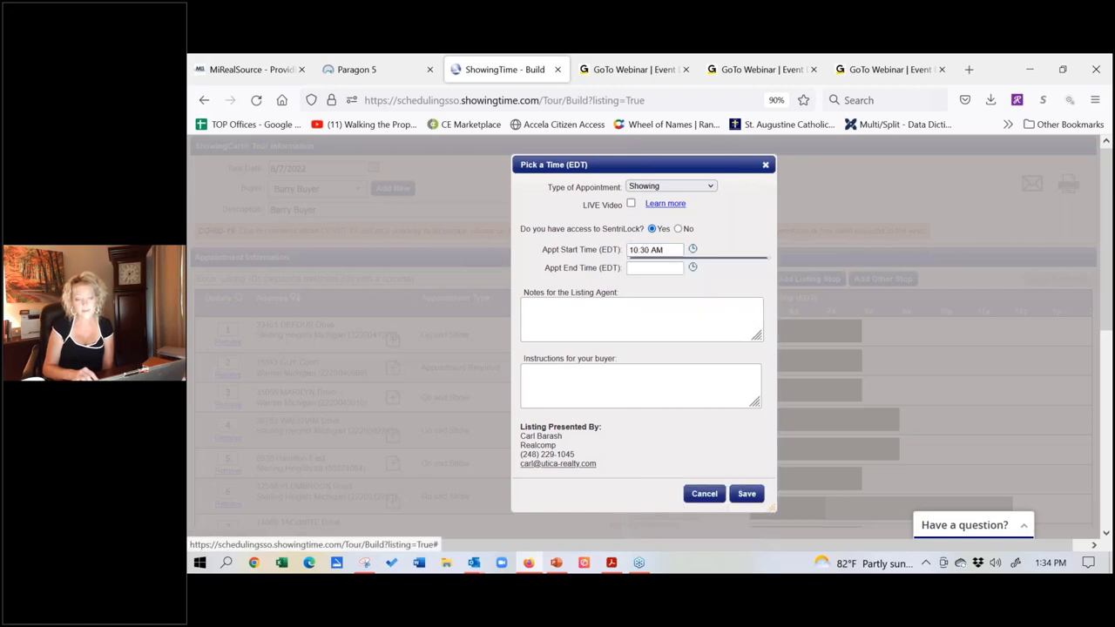
pyautogui.click(748, 494)
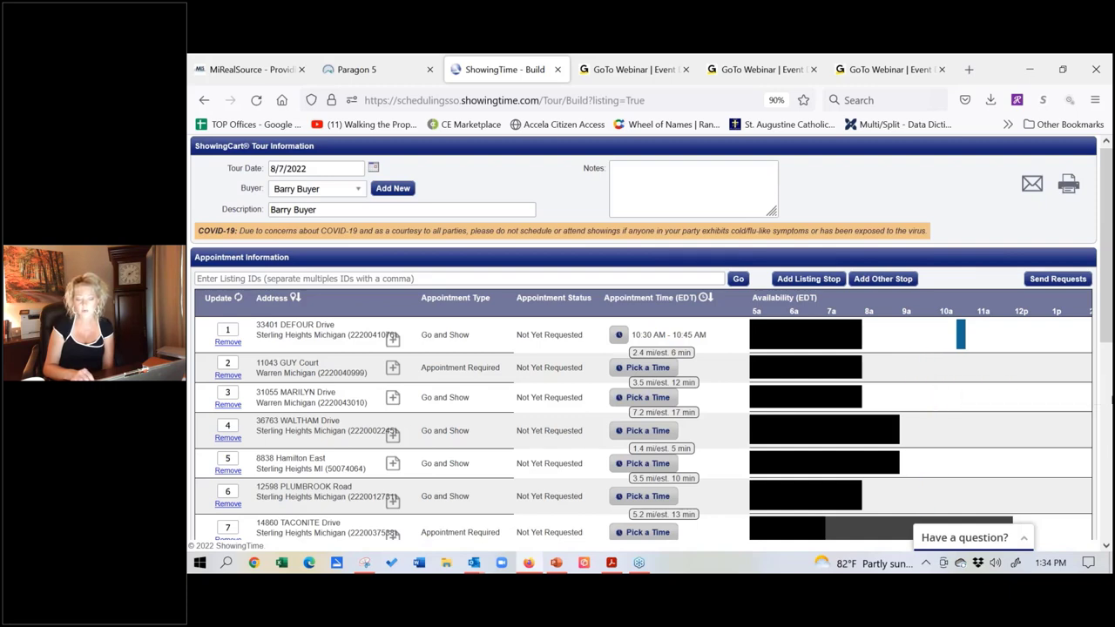
pyautogui.scroll(-1, 1107, 331)
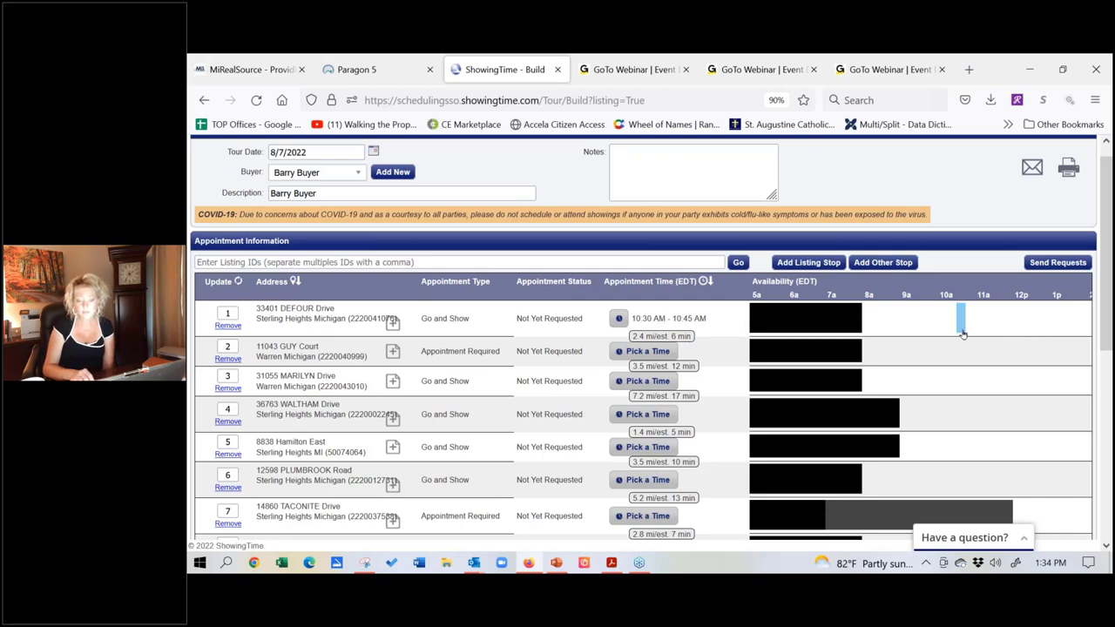
pyautogui.moveTo(962, 333)
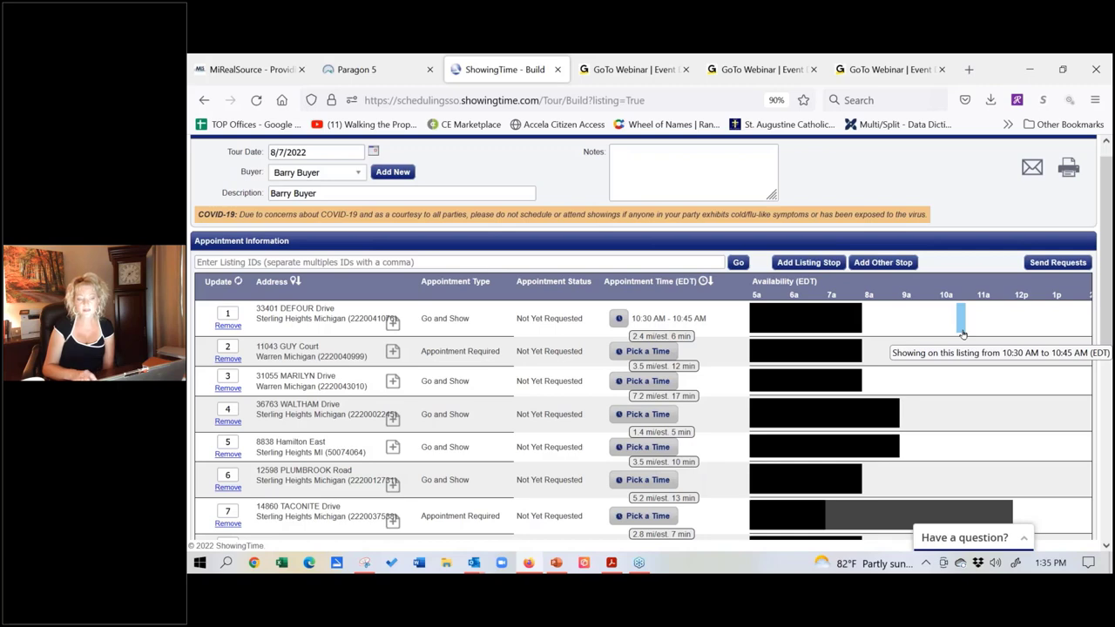
pyautogui.click(646, 352)
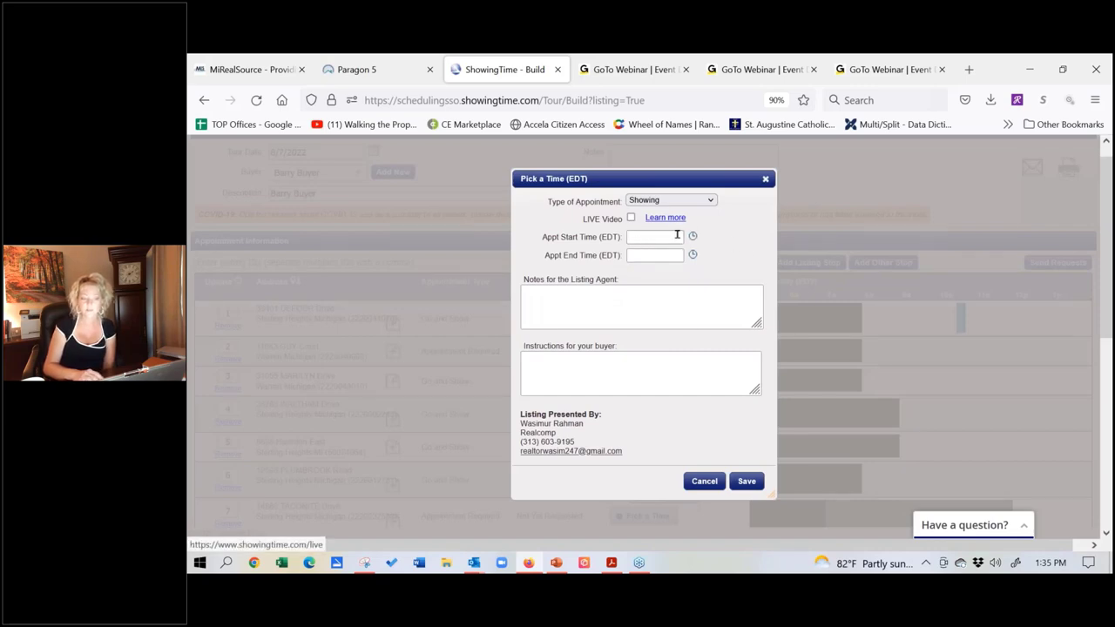
pyautogui.click(693, 237)
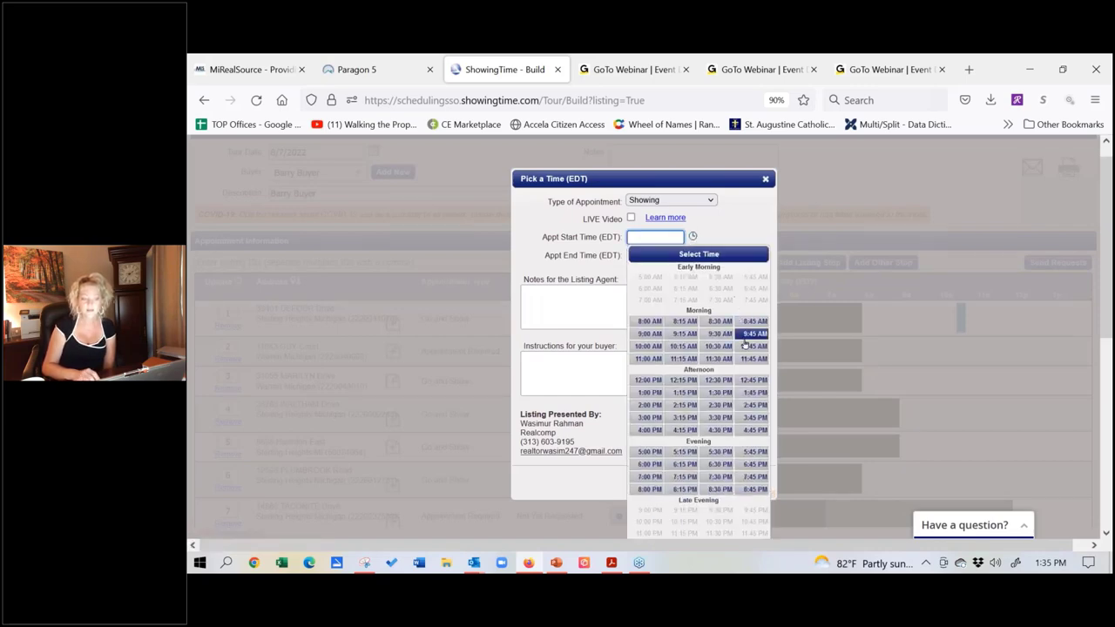
pyautogui.click(649, 358)
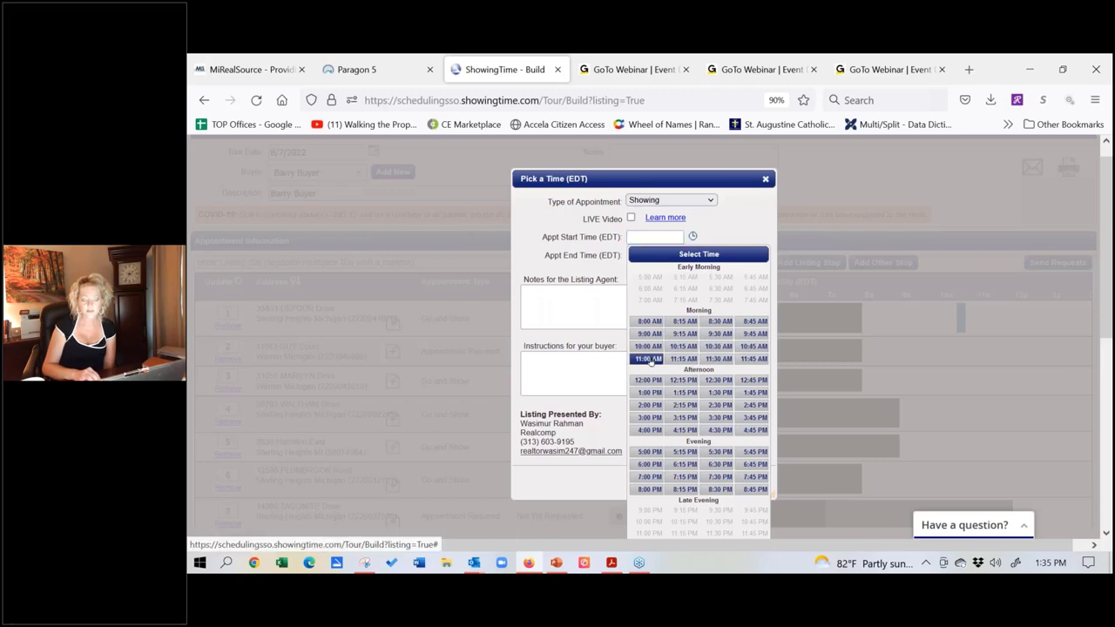
pyautogui.click(692, 255)
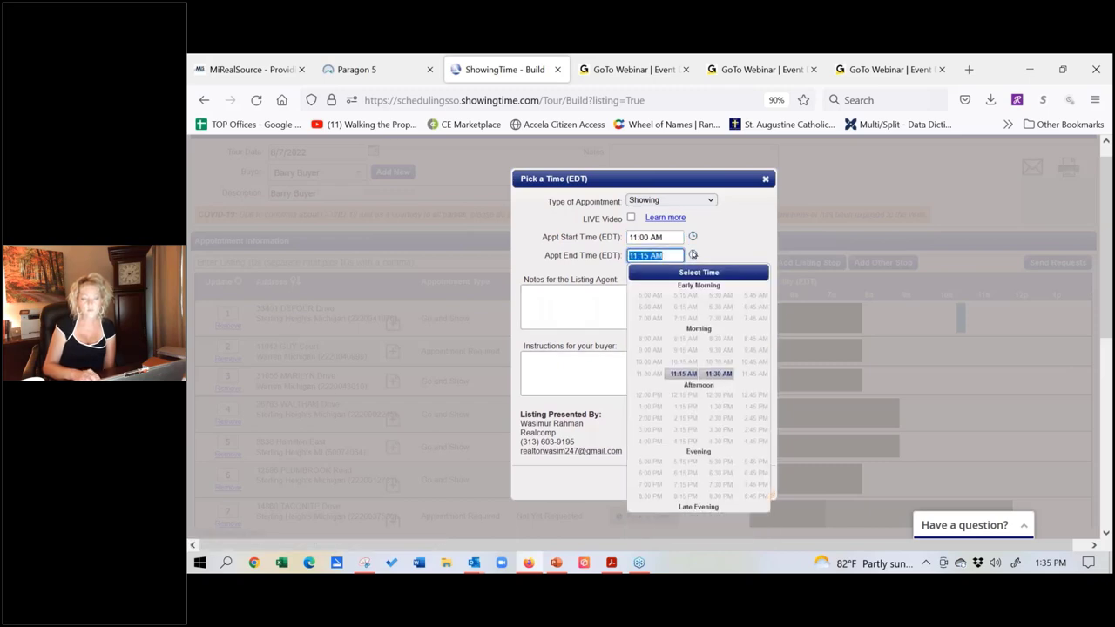
pyautogui.click(712, 376)
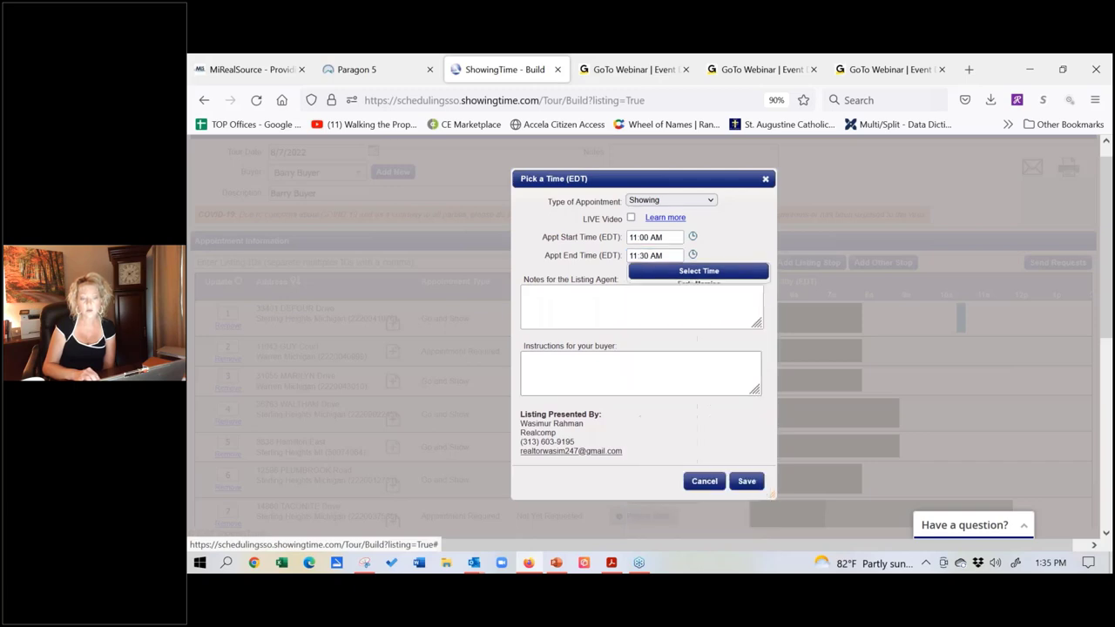
# Step: Save GUY Court's 11:00–11:30 AM showing and begin dragging that stop below MARILYN Drive
pyautogui.click(744, 482)
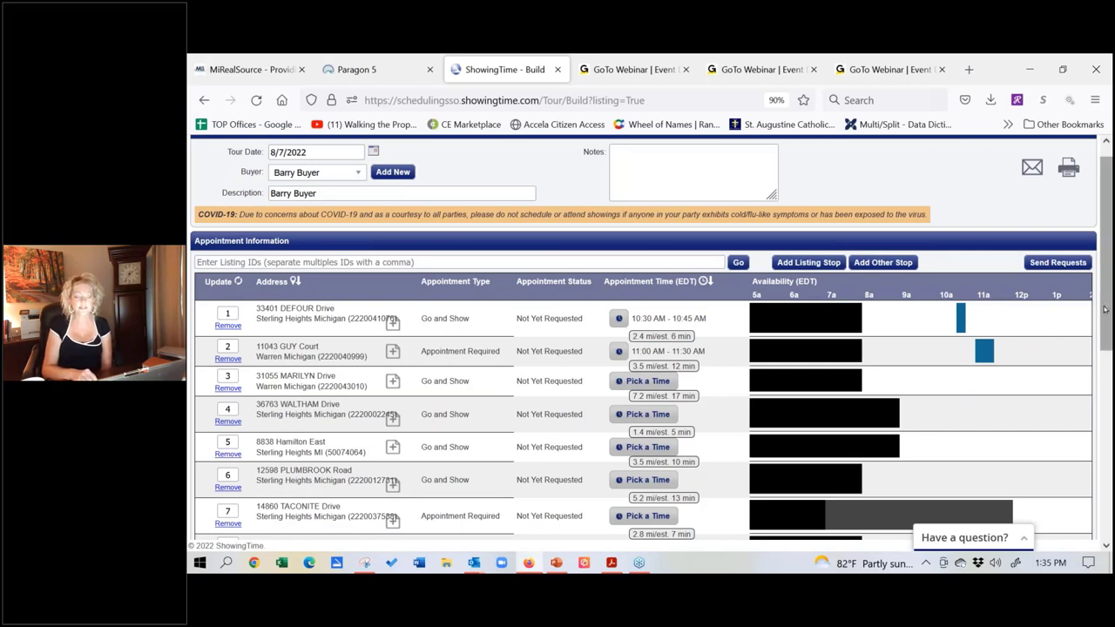
pyautogui.moveTo(1104, 309); pyautogui.dragTo(1107, 296)
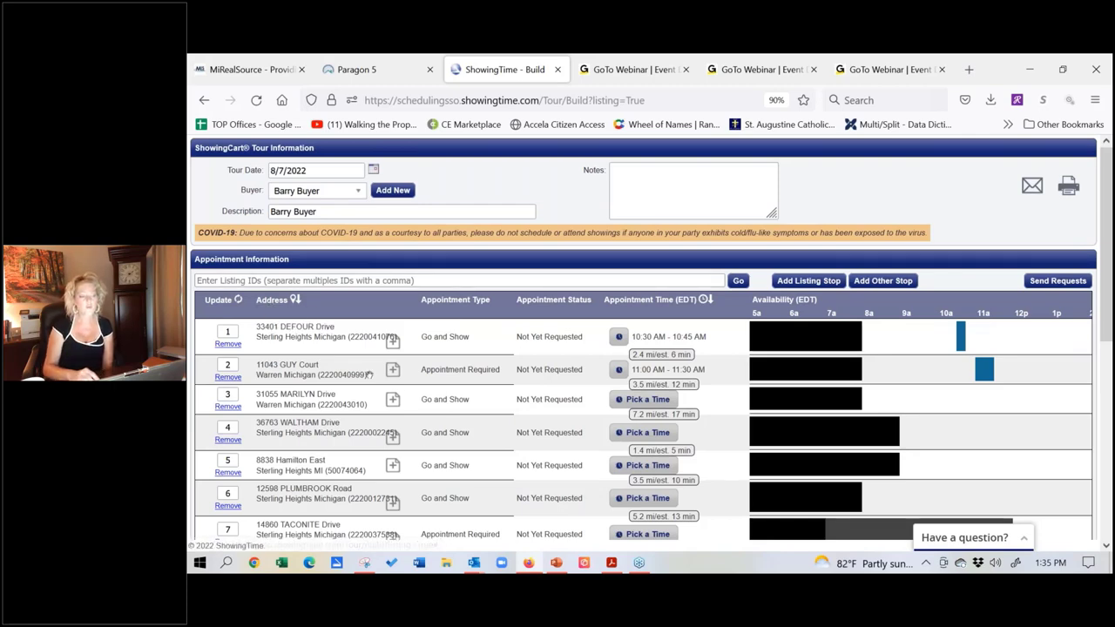
pyautogui.click(409, 376)
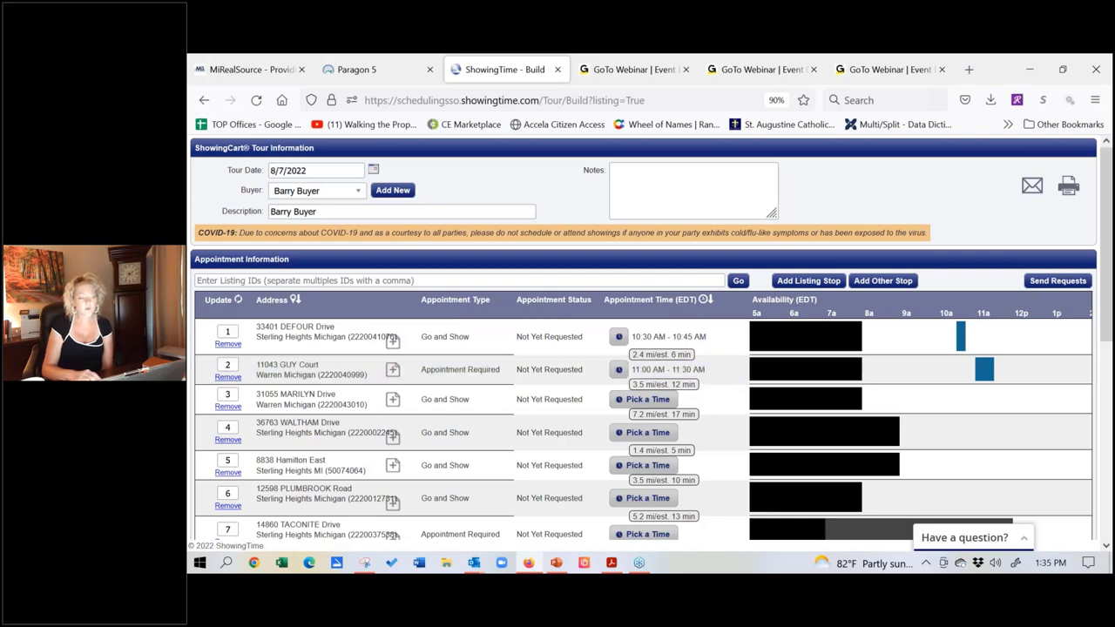
pyautogui.moveTo(410, 376); pyautogui.dragTo(409, 378)
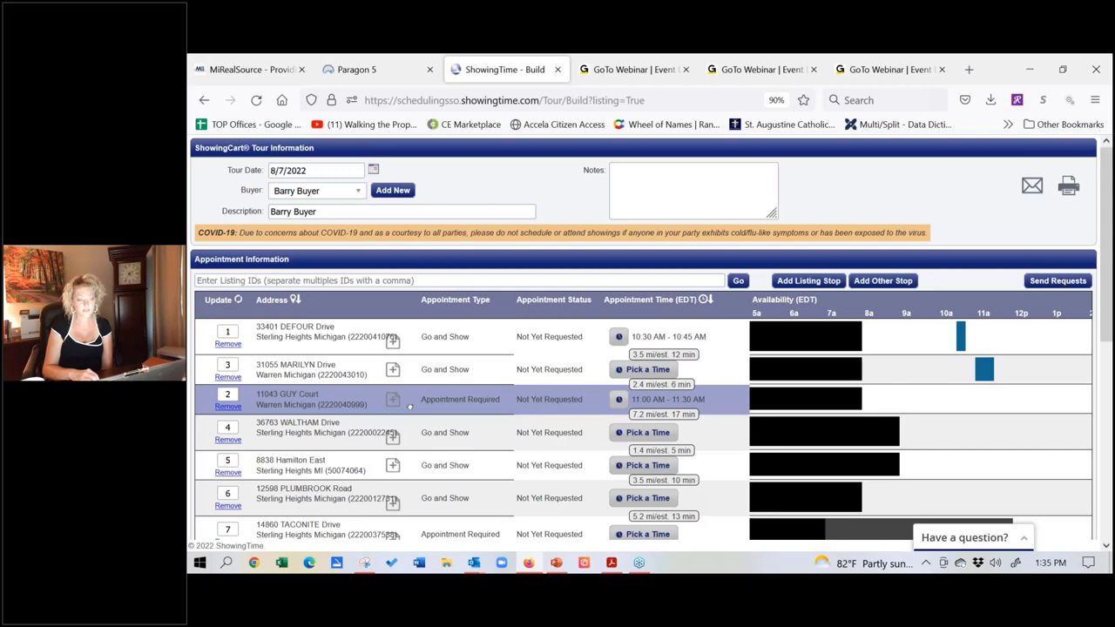
pyautogui.moveTo(410, 406); pyautogui.dragTo(410, 402)
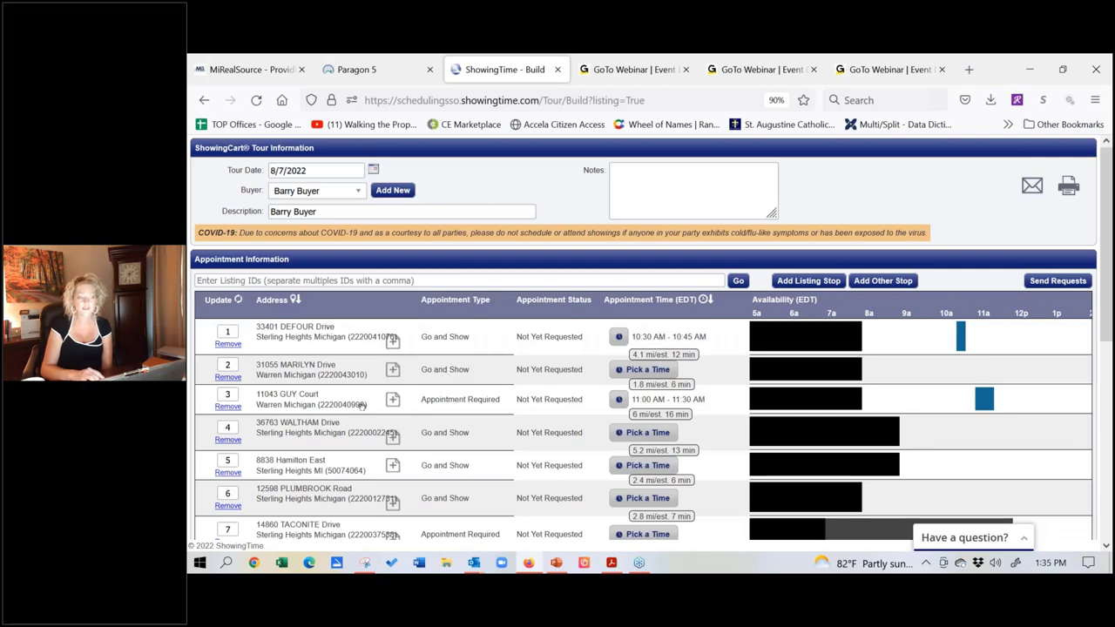
pyautogui.moveTo(377, 405); pyautogui.dragTo(376, 406)
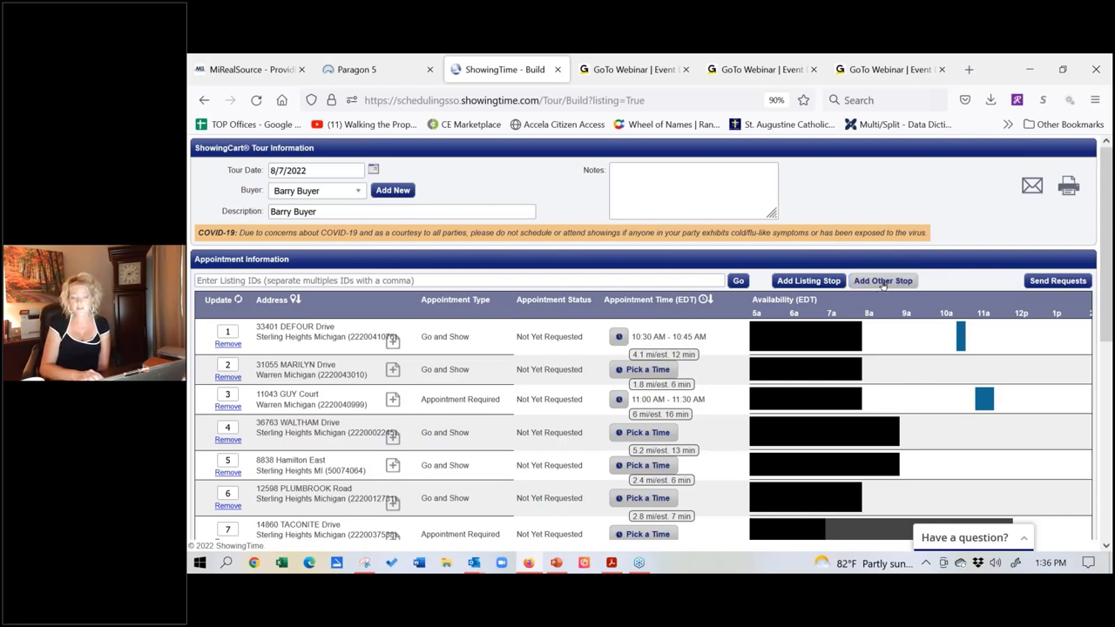
pyautogui.click(882, 281)
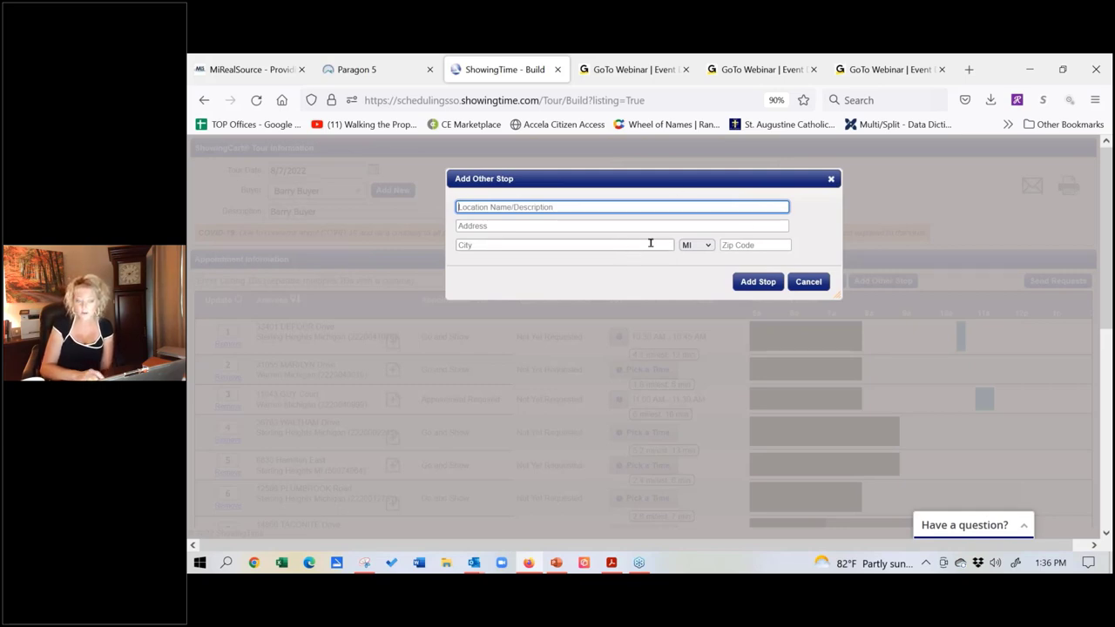
pyautogui.click(831, 178)
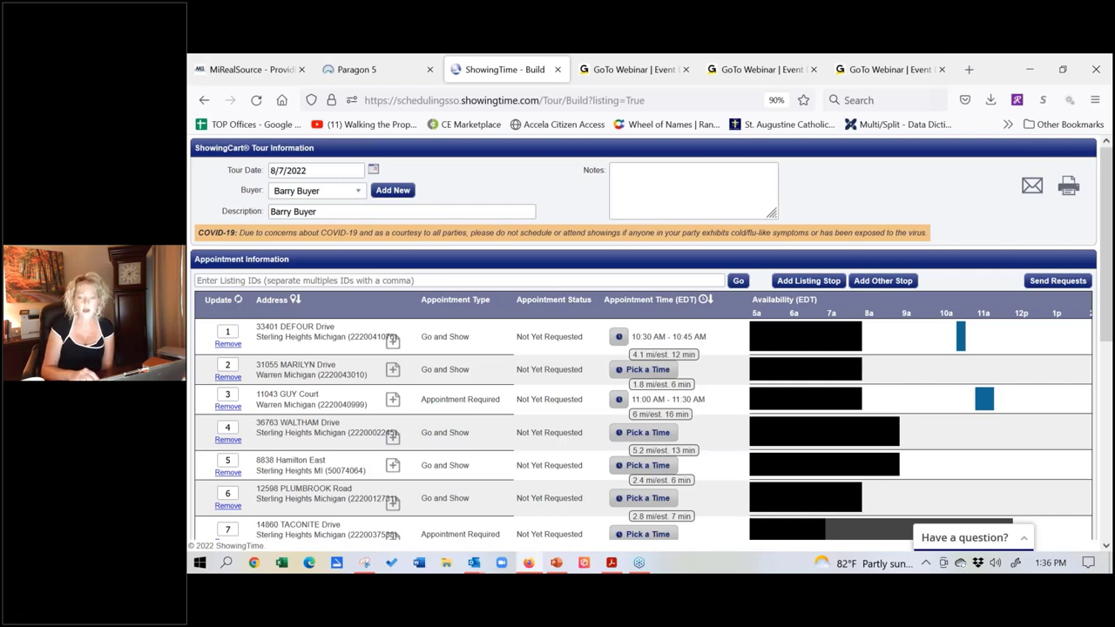
pyautogui.scroll(-1, 1103, 302)
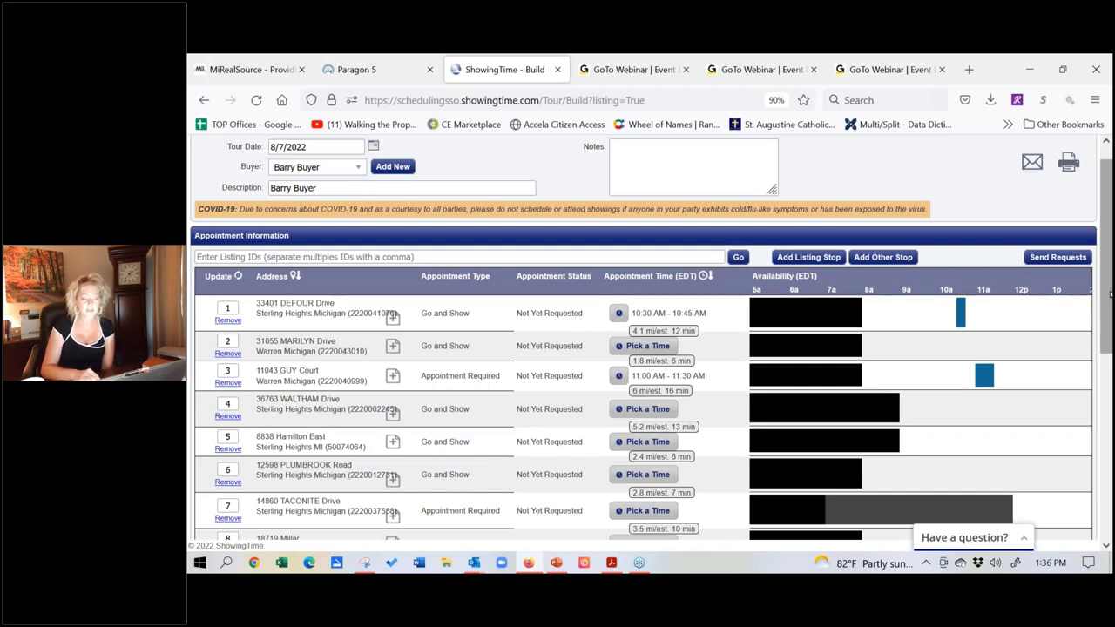
pyautogui.scroll(-2, 975, 400)
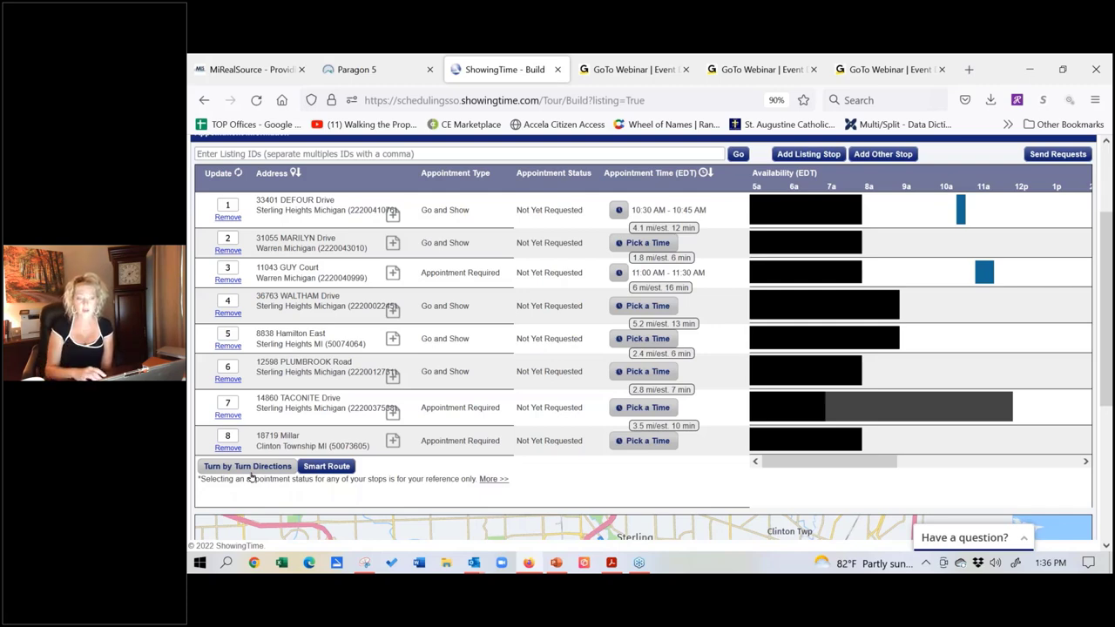
pyautogui.click(249, 467)
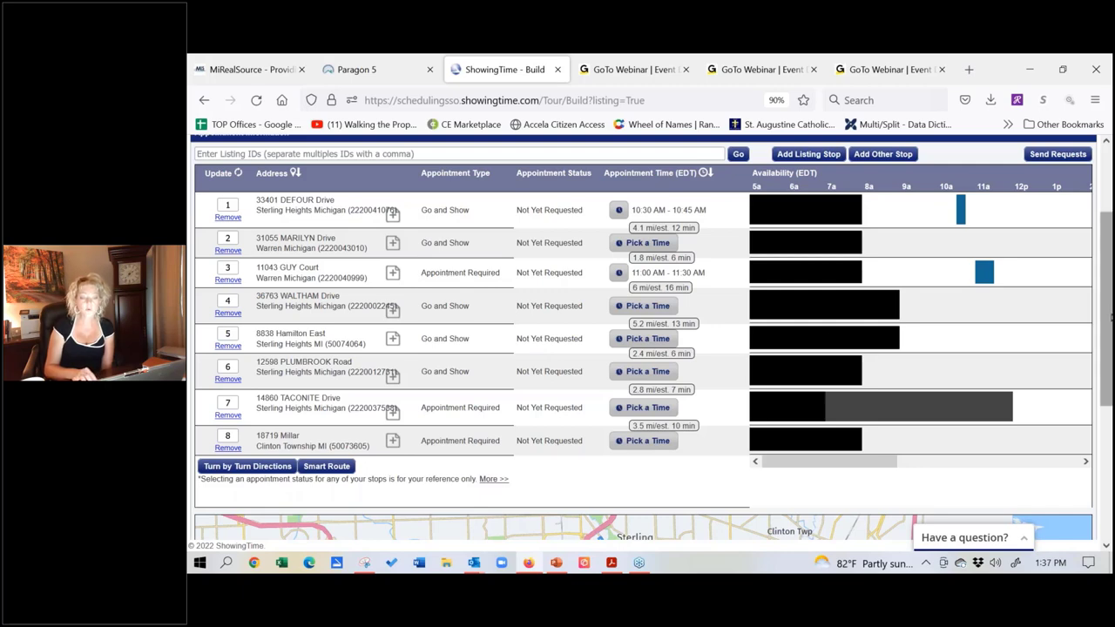
pyautogui.moveTo(1110, 318); pyautogui.dragTo(1110, 246)
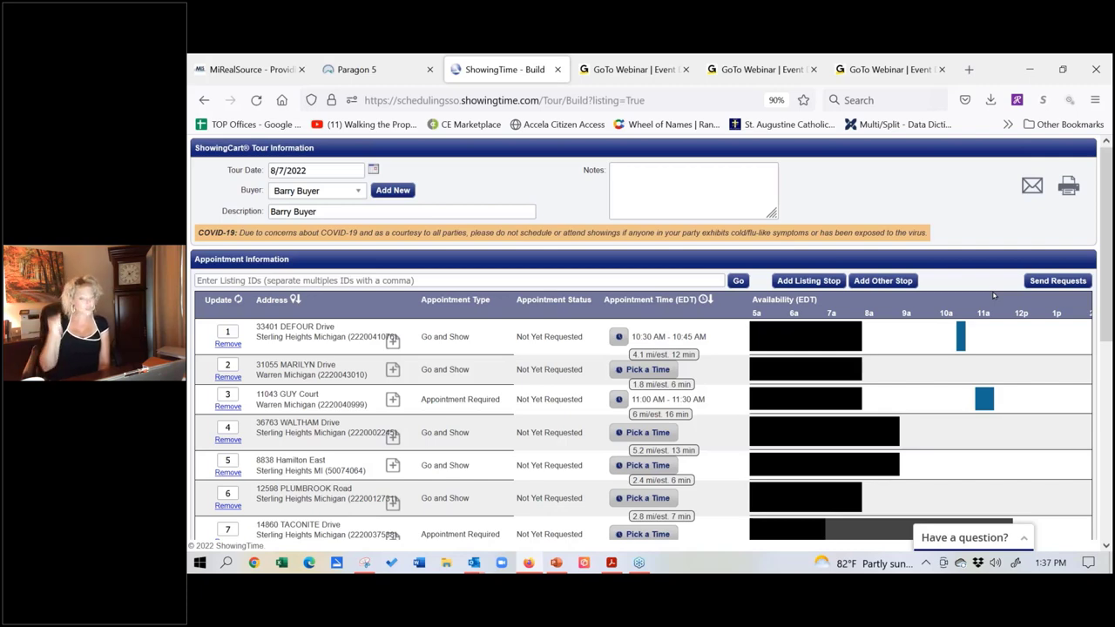
pyautogui.click(799, 283)
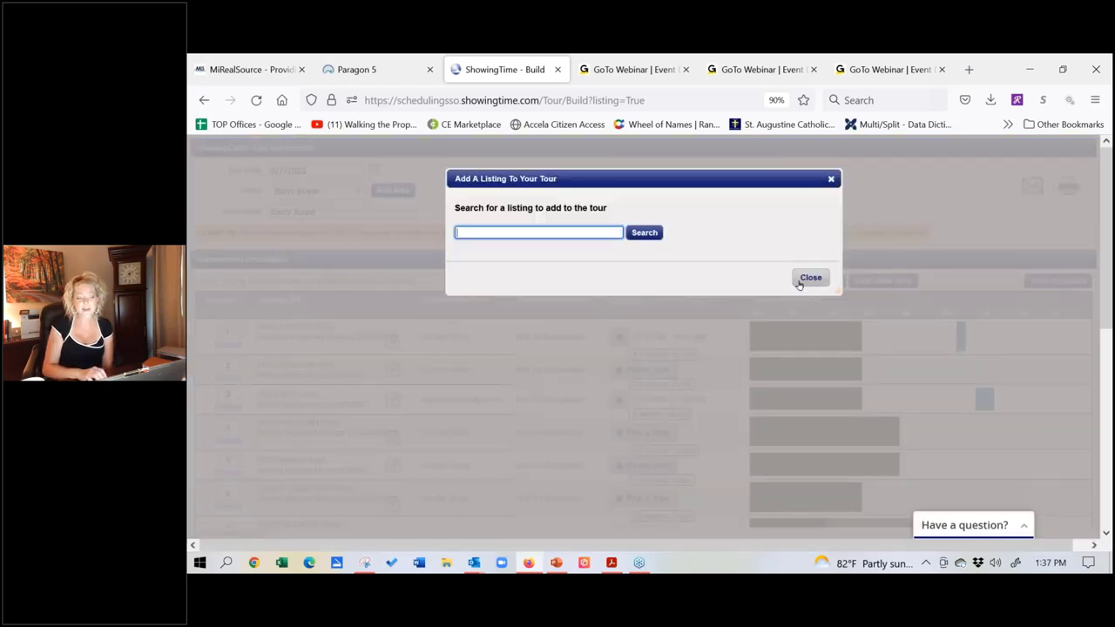
pyautogui.click(831, 181)
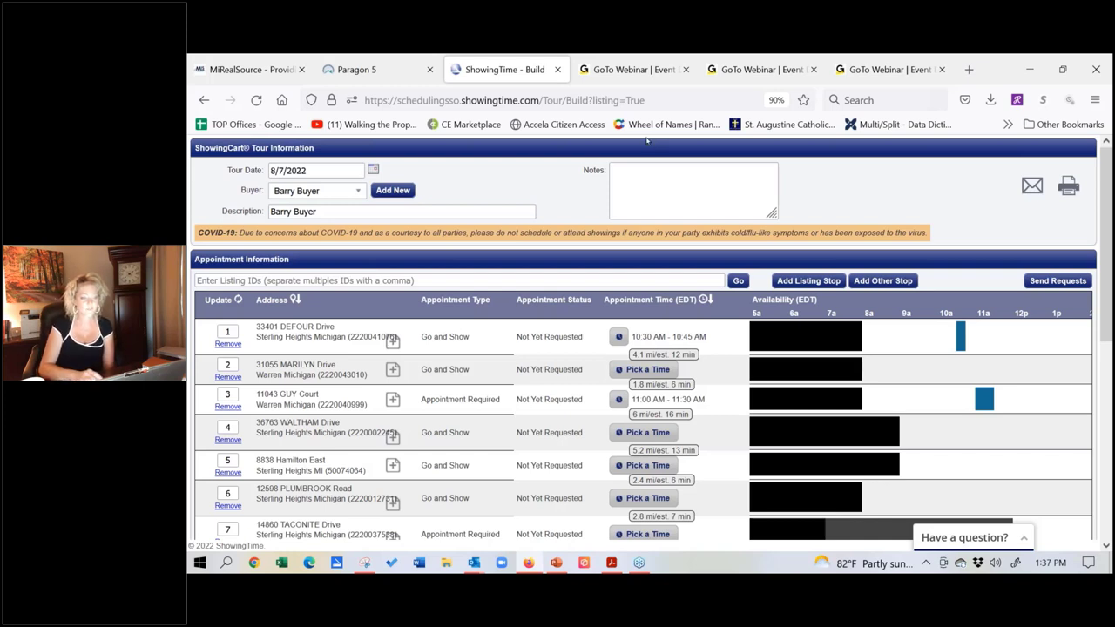
# Step: Close the ShowingTime tour and the Contacts spreadsheet of eight listings, returning to the Paragon Dashboard
pyautogui.click(557, 69)
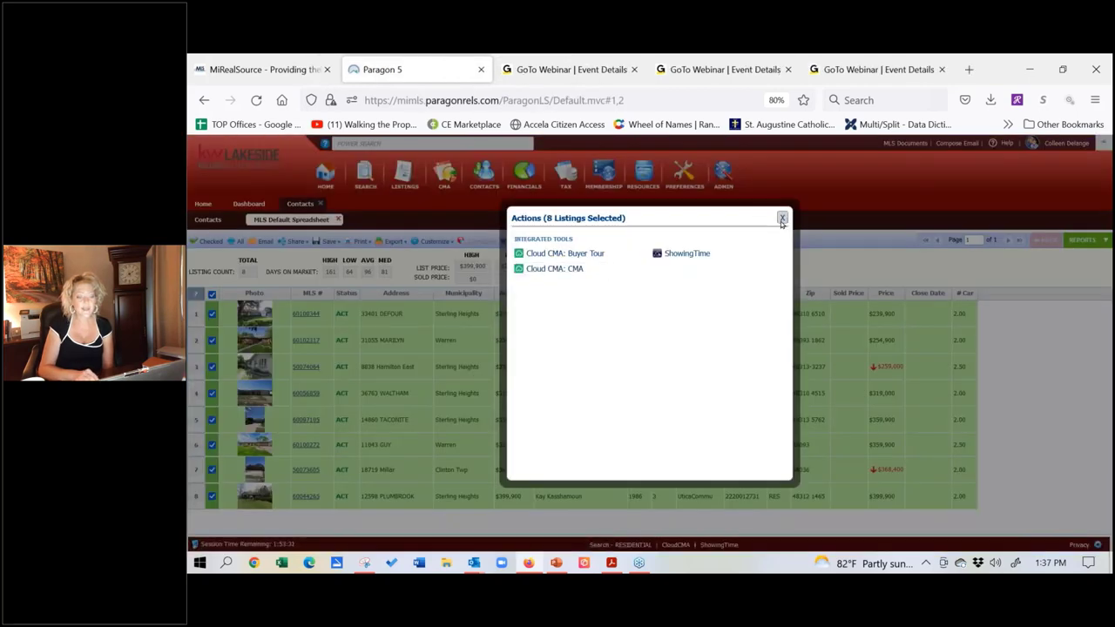
pyautogui.click(781, 219)
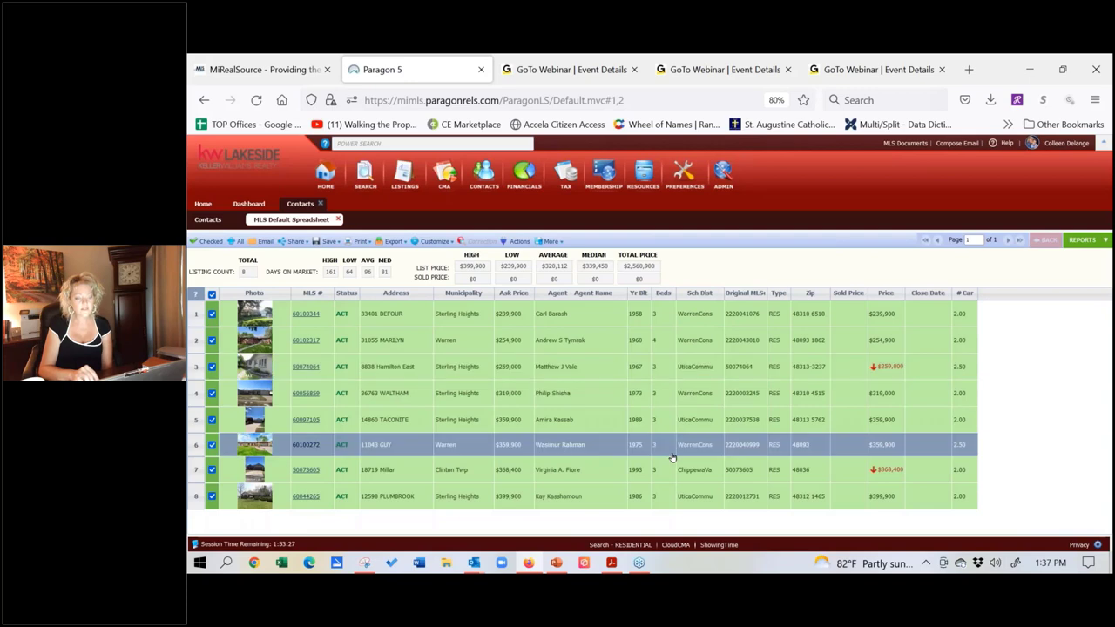
pyautogui.click(205, 221)
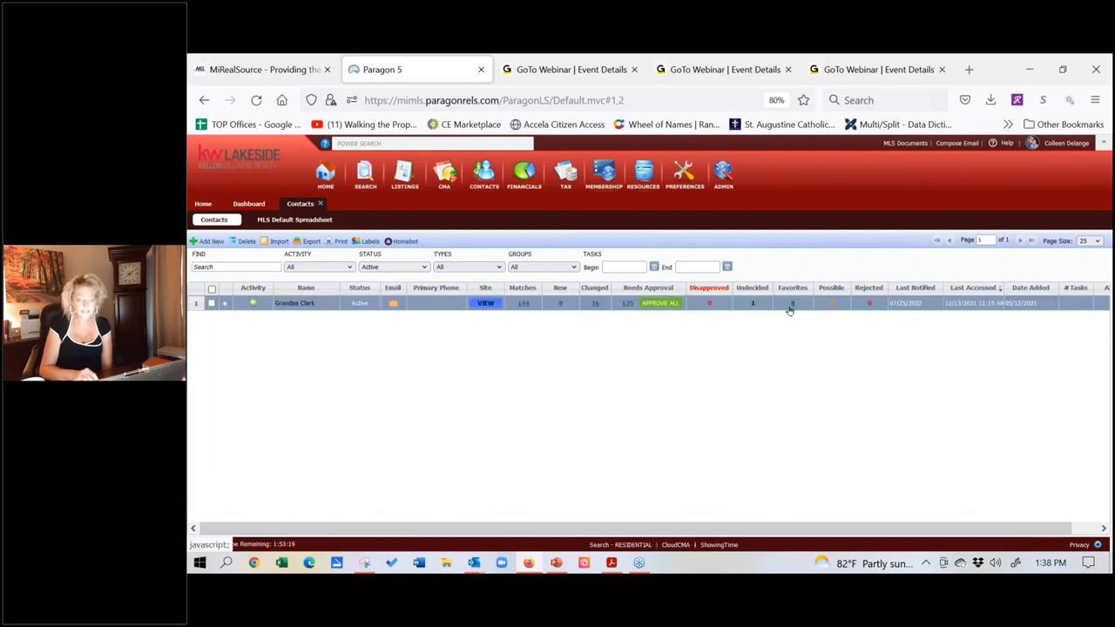
pyautogui.click(291, 221)
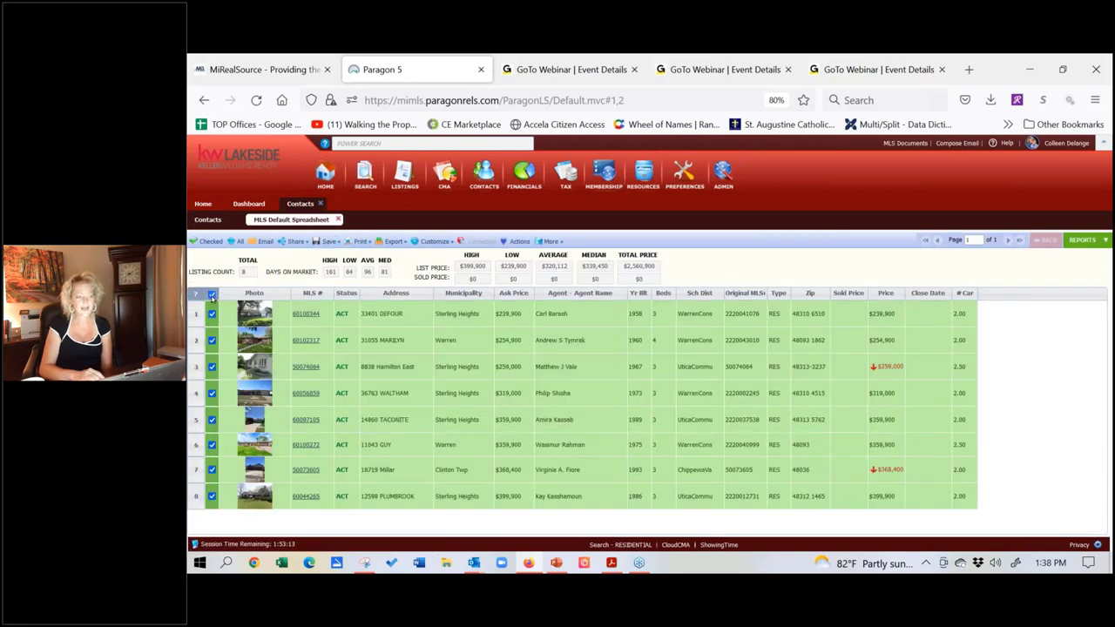
pyautogui.click(515, 244)
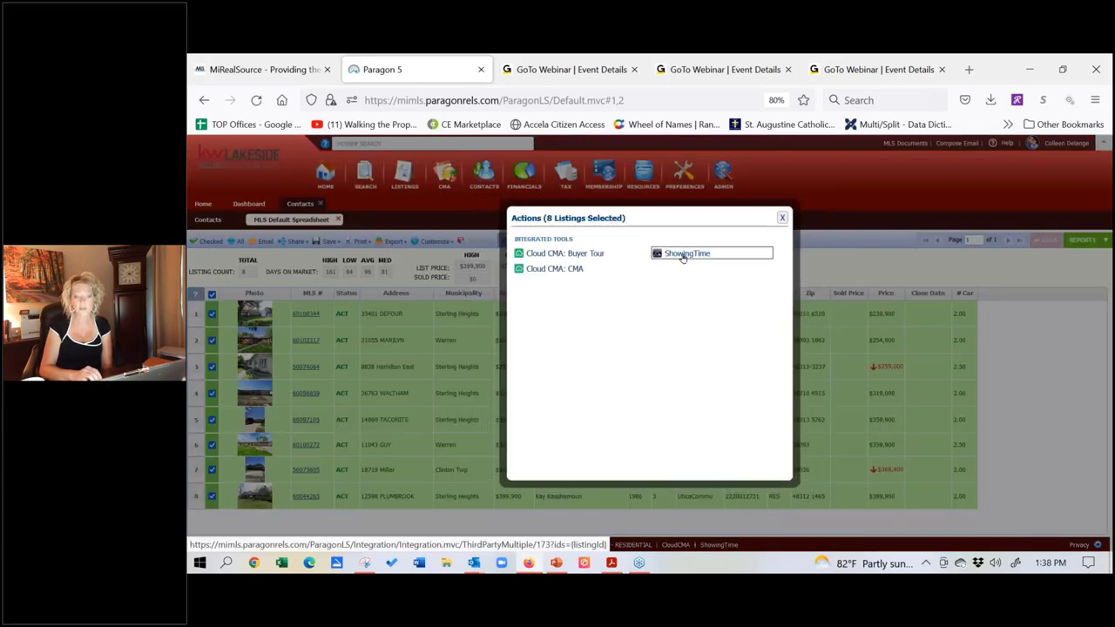
pyautogui.click(782, 218)
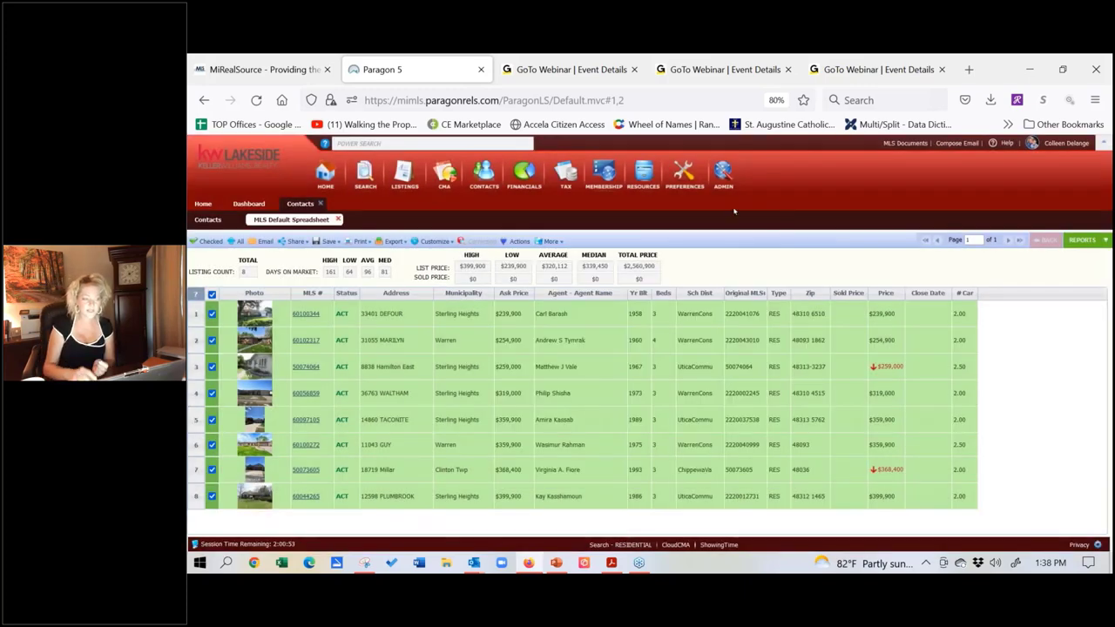
pyautogui.click(321, 202)
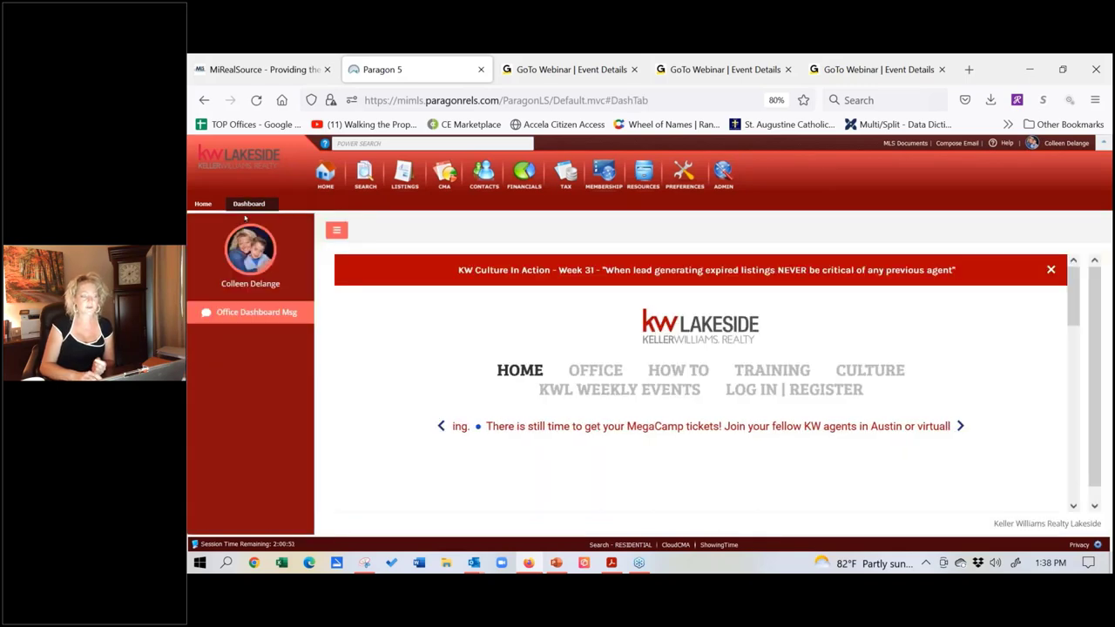
# Step: From the Home tab, open Contacts > View / Manage Contacts to see the client's match counts
pyautogui.click(204, 203)
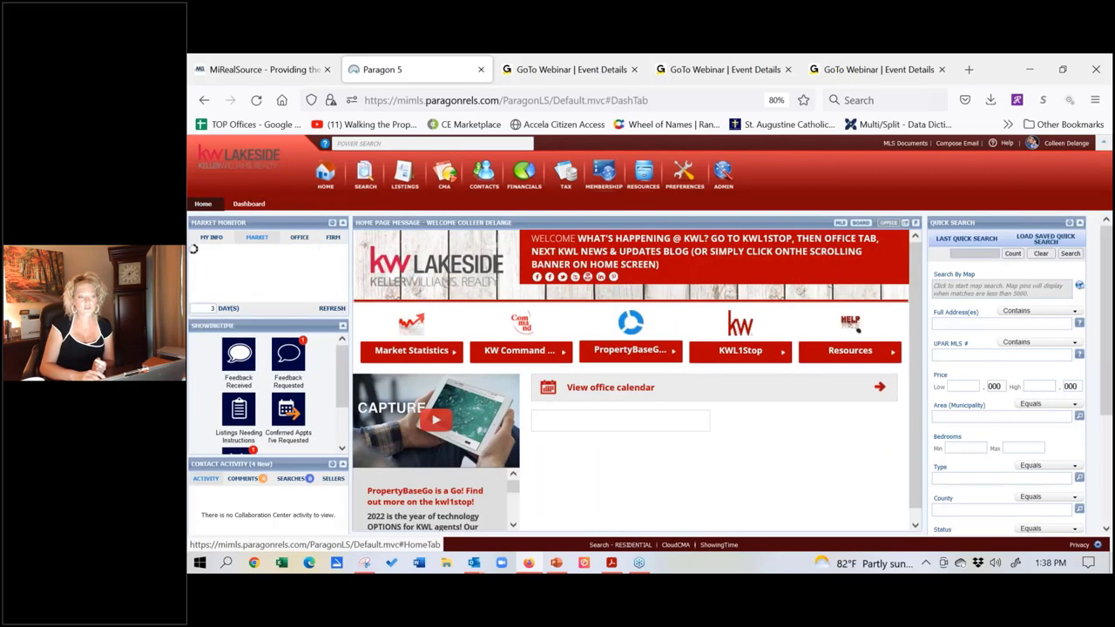
pyautogui.moveTo(488, 170)
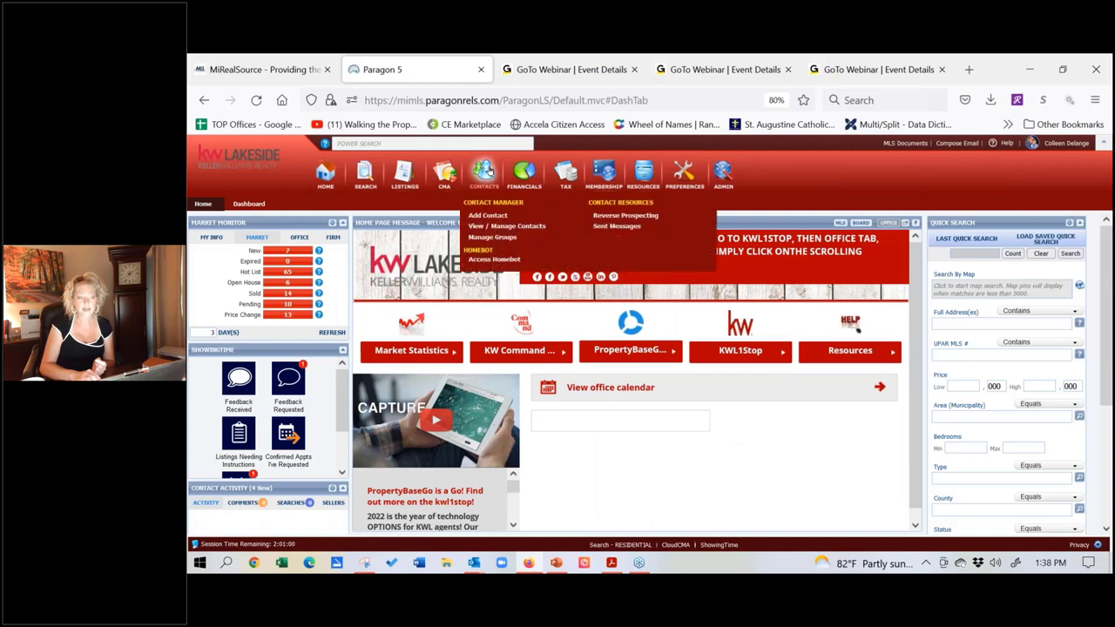
pyautogui.click(486, 230)
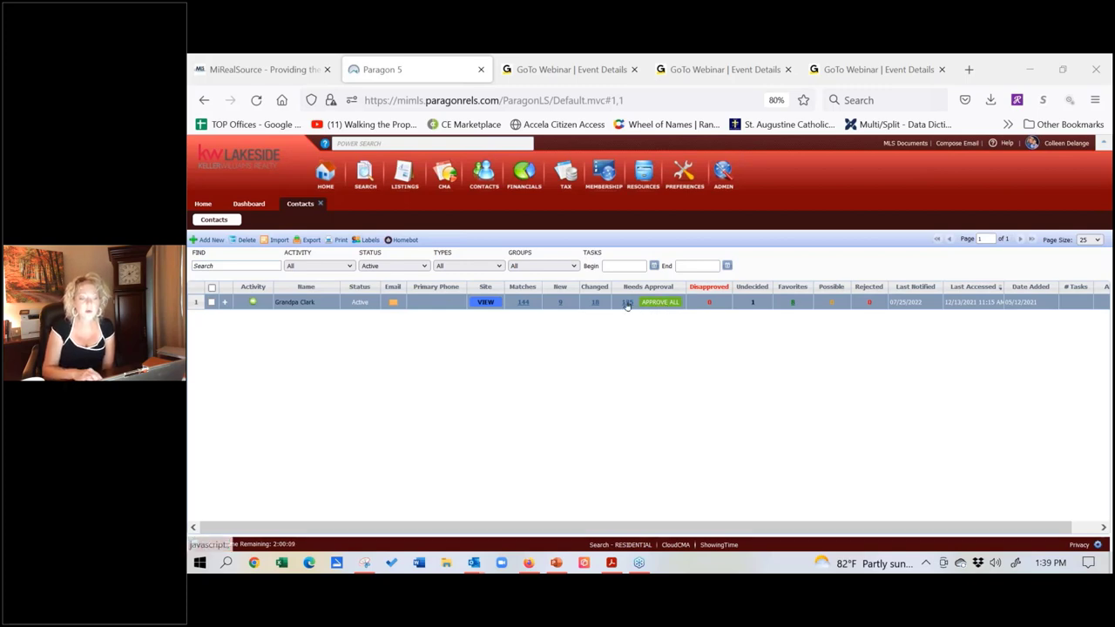
# Step: Disapprove the first two listings in Needs Approval and return to the Contacts list
pyautogui.click(626, 303)
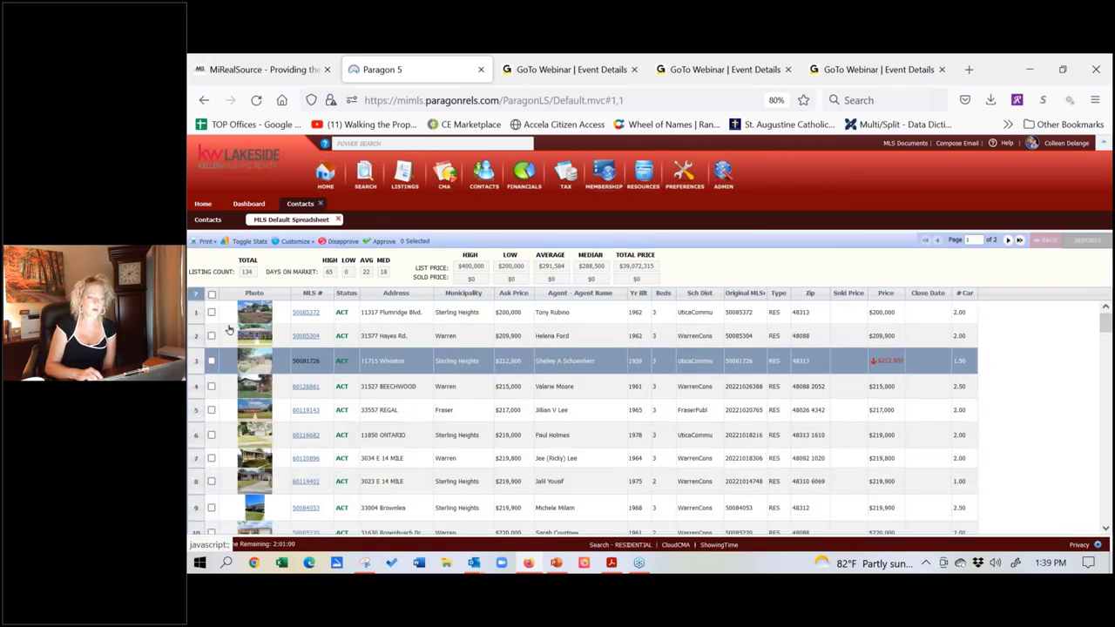
pyautogui.click(211, 312)
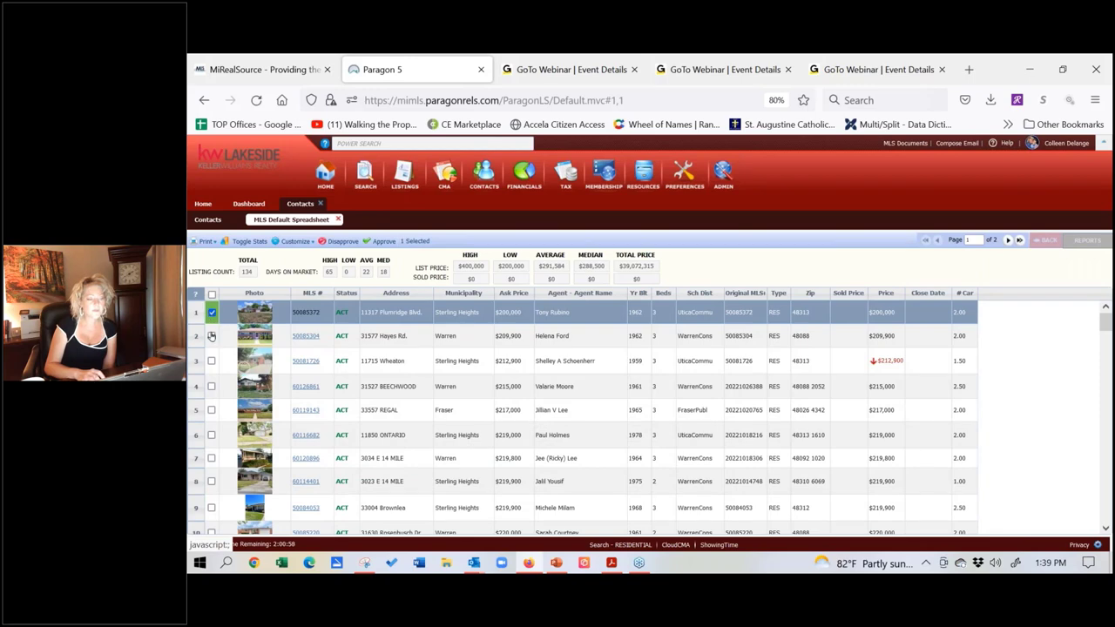
pyautogui.click(210, 336)
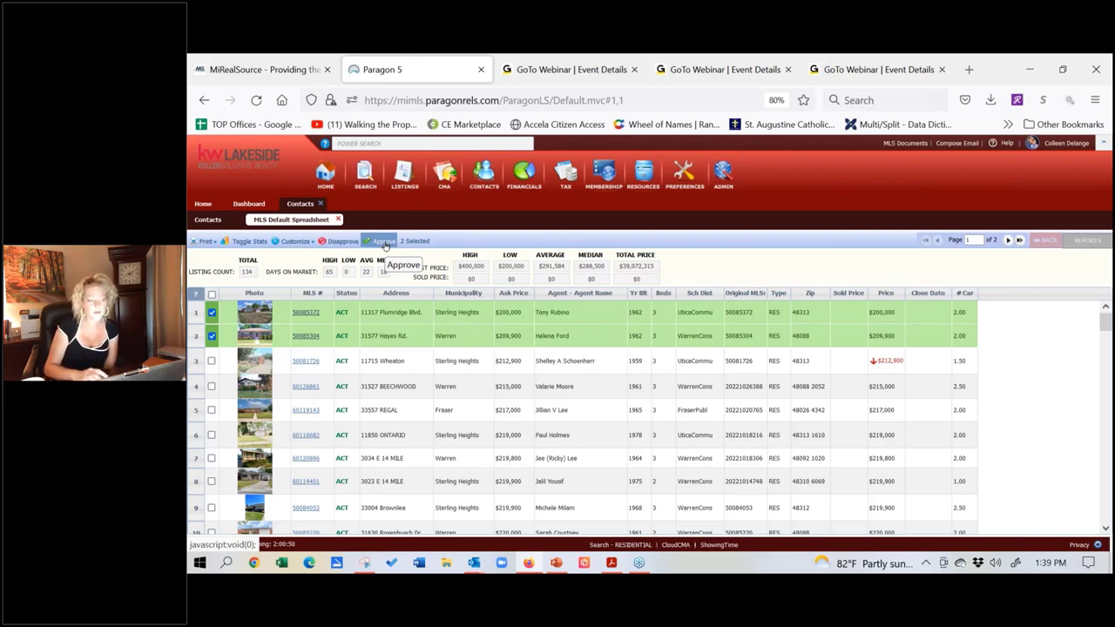
pyautogui.click(385, 244)
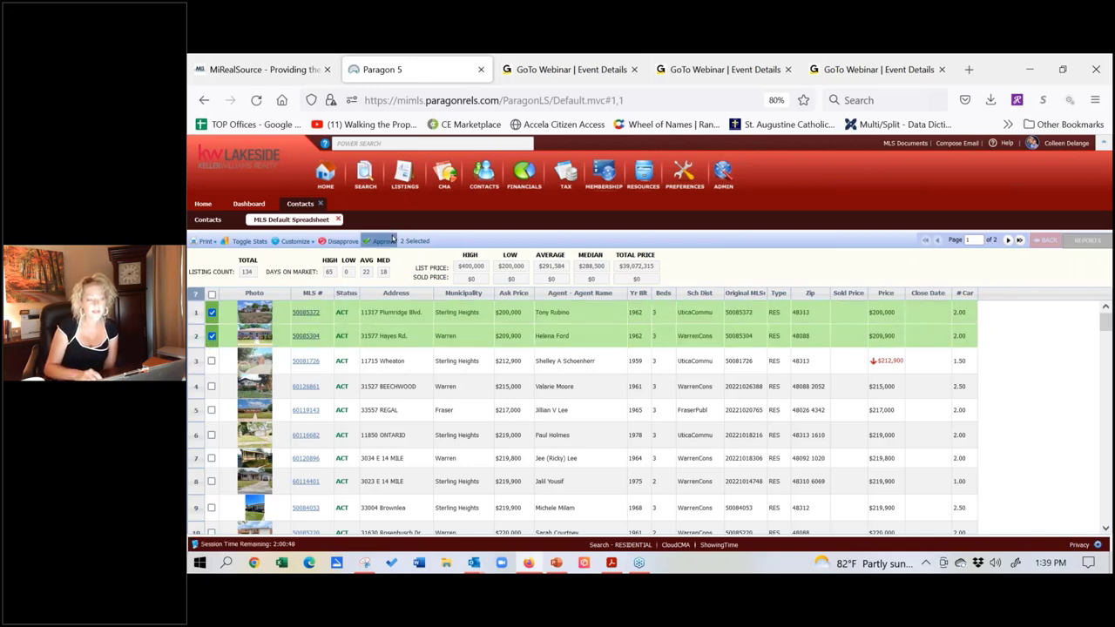
pyautogui.click(340, 242)
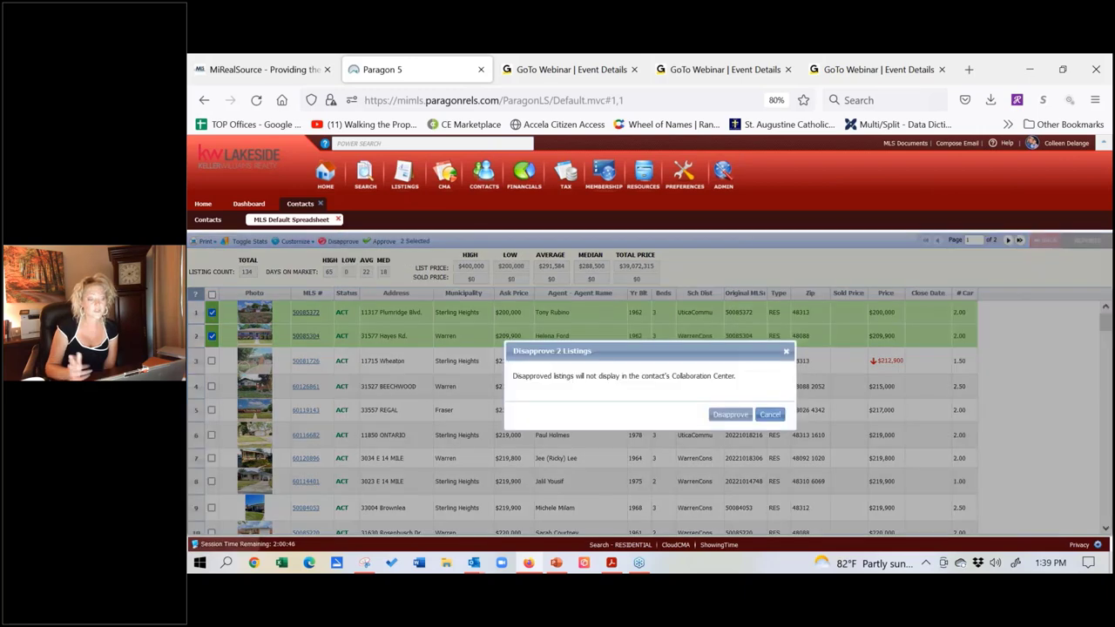
pyautogui.click(728, 414)
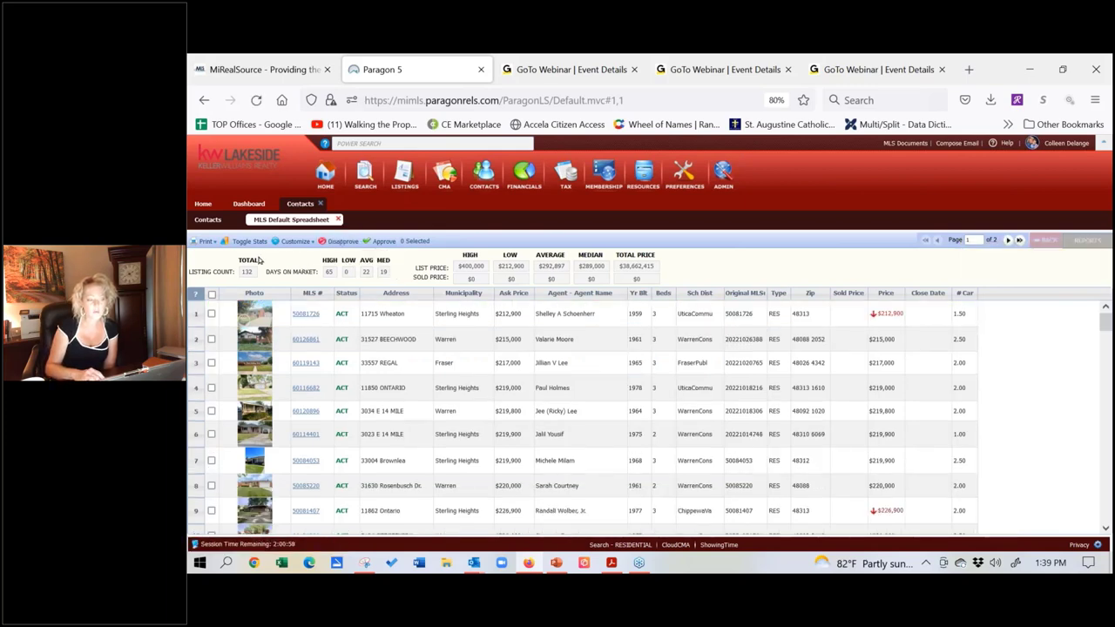
pyautogui.click(208, 221)
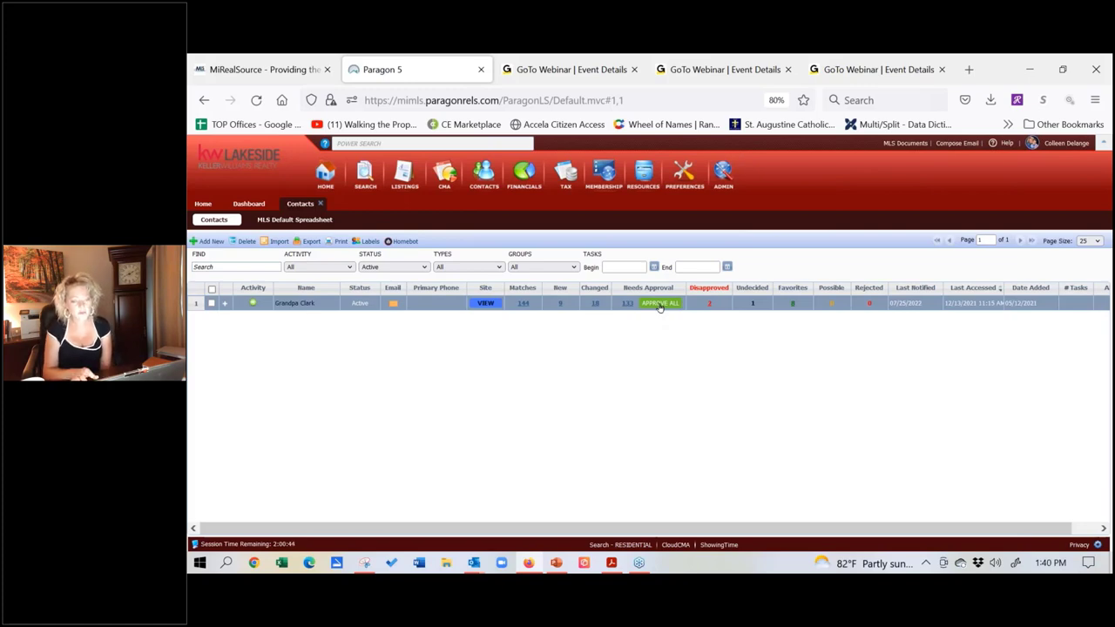
# Step: Disapprove all pending listings except the first three, 97 listings in total
pyautogui.click(625, 303)
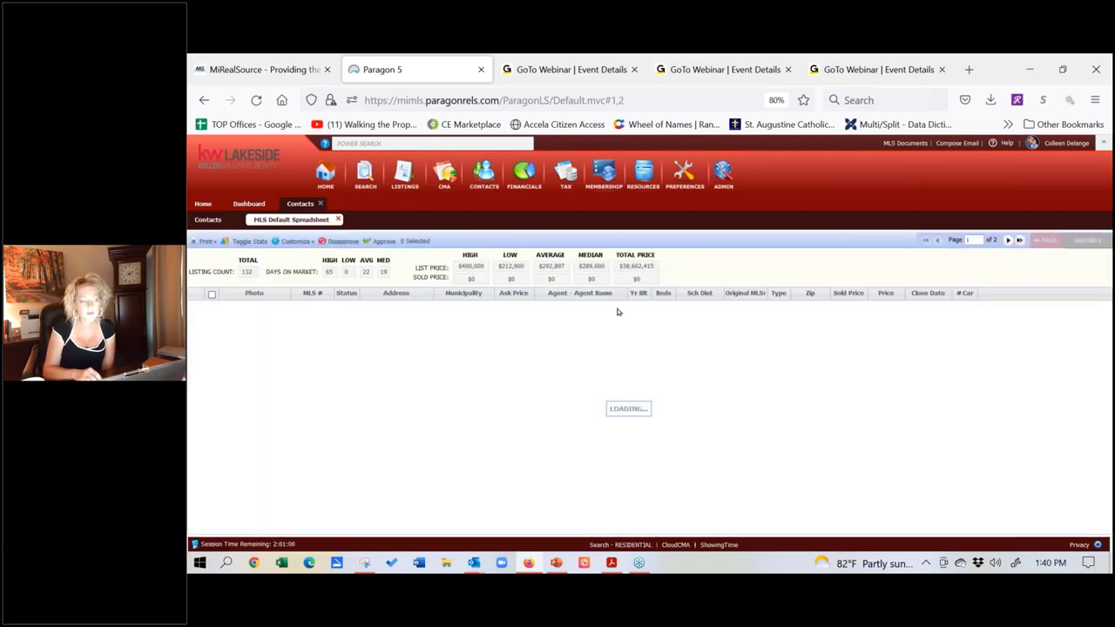
pyautogui.click(211, 295)
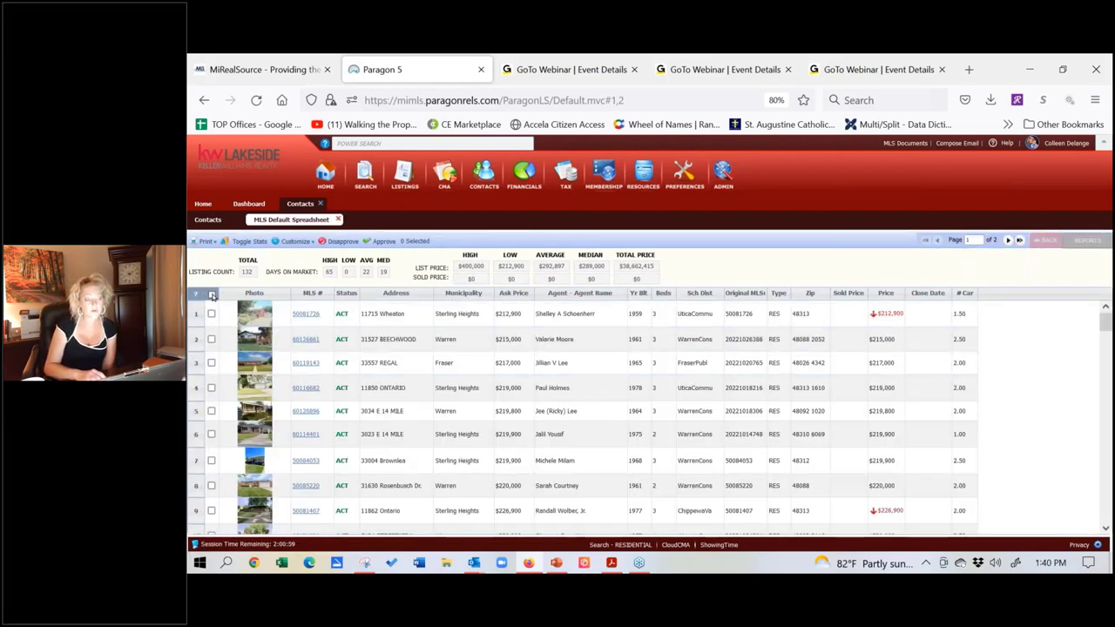
pyautogui.click(211, 339)
pyautogui.click(212, 314)
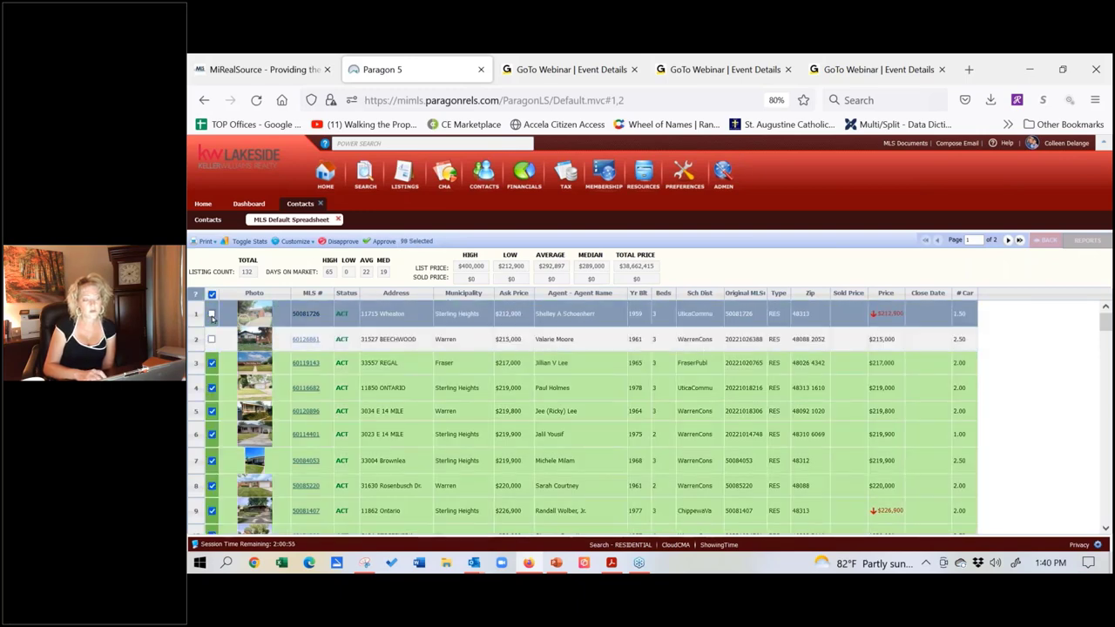
pyautogui.click(211, 363)
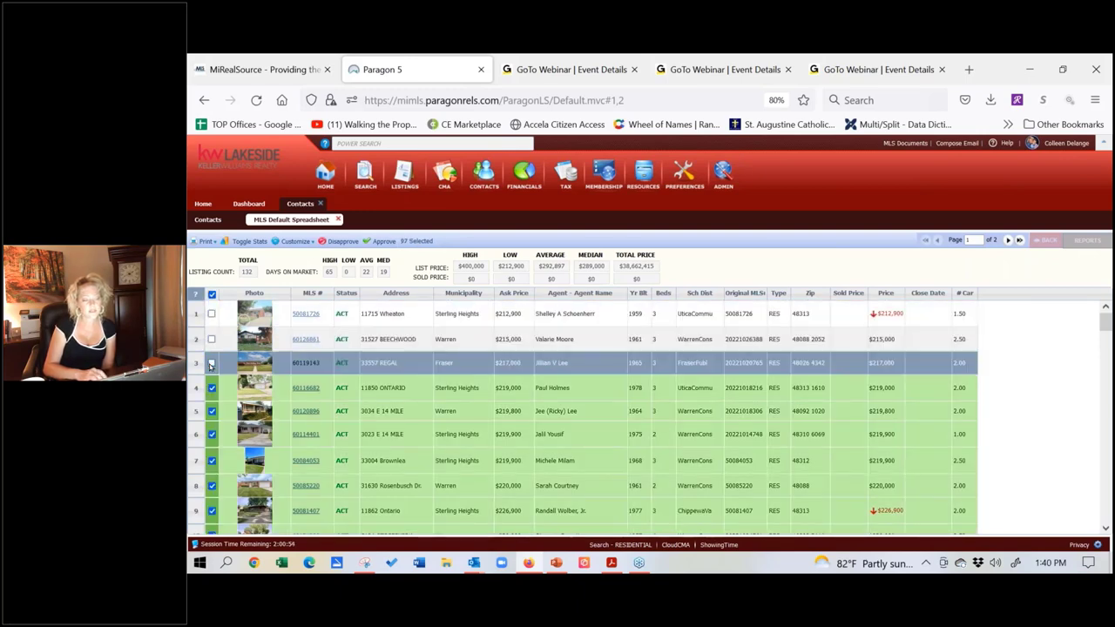
pyautogui.click(343, 242)
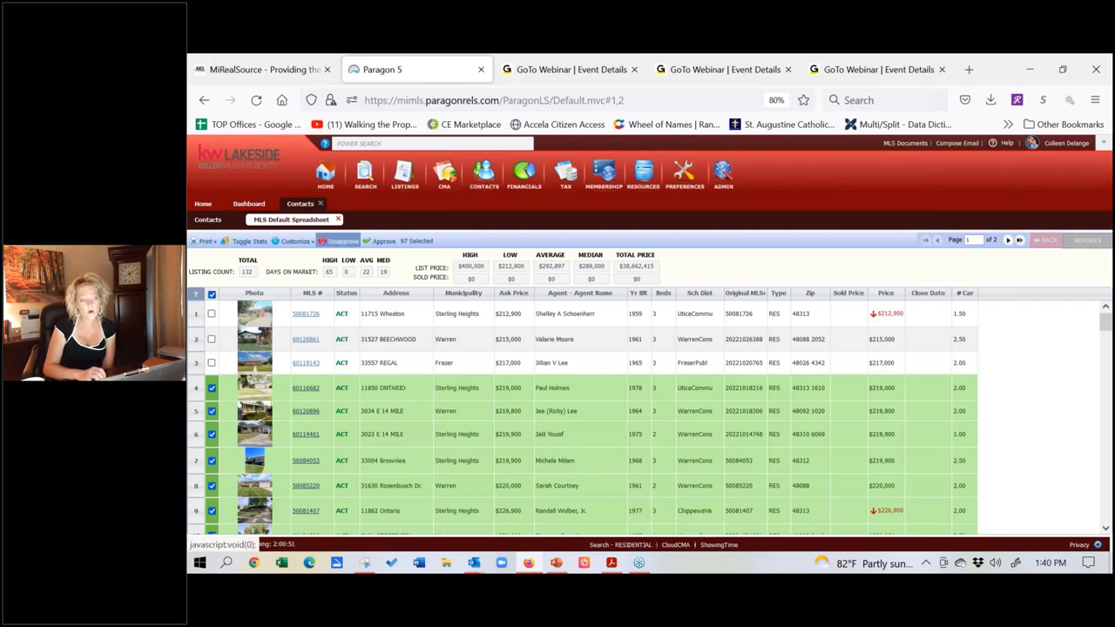
pyautogui.click(730, 415)
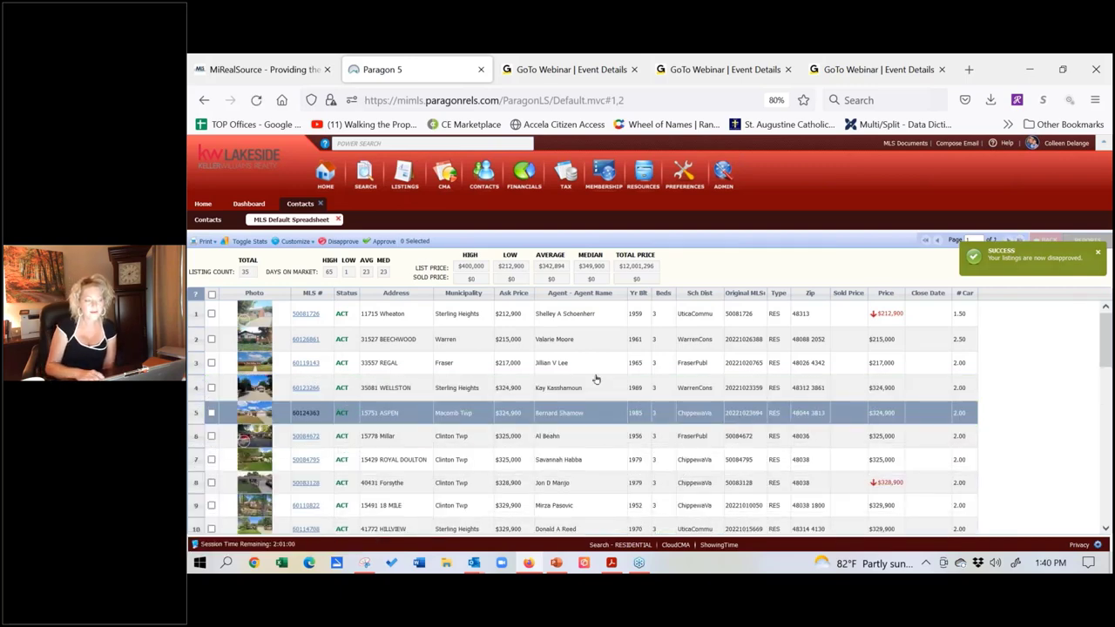
# Step: Approve the three remaining top listings, which are the lowest-priced ones
pyautogui.click(210, 313)
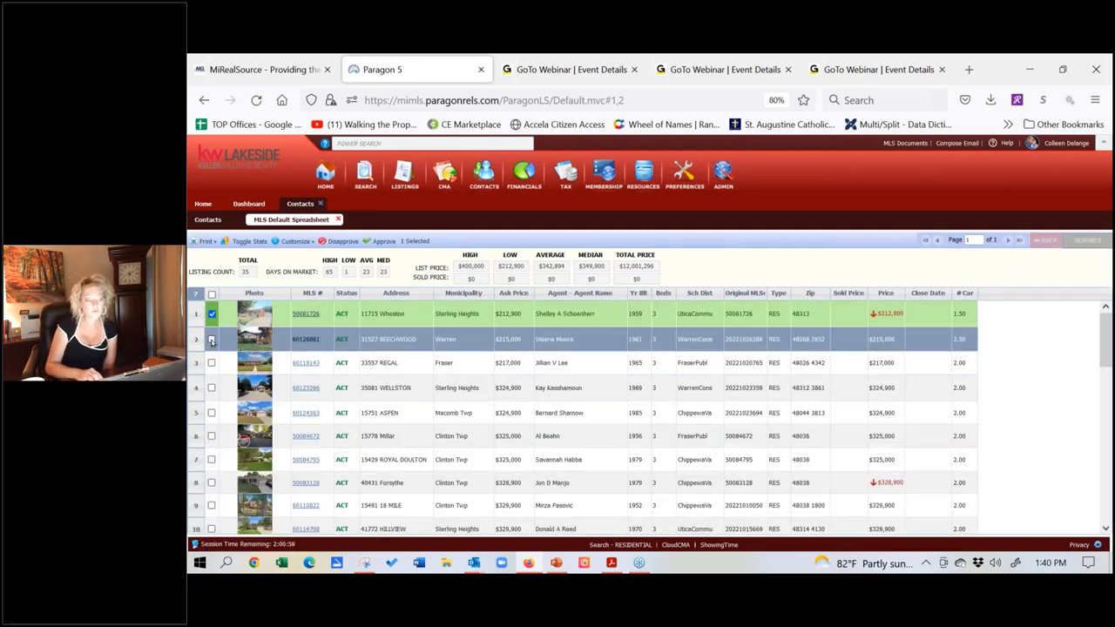
pyautogui.click(211, 339)
pyautogui.click(211, 363)
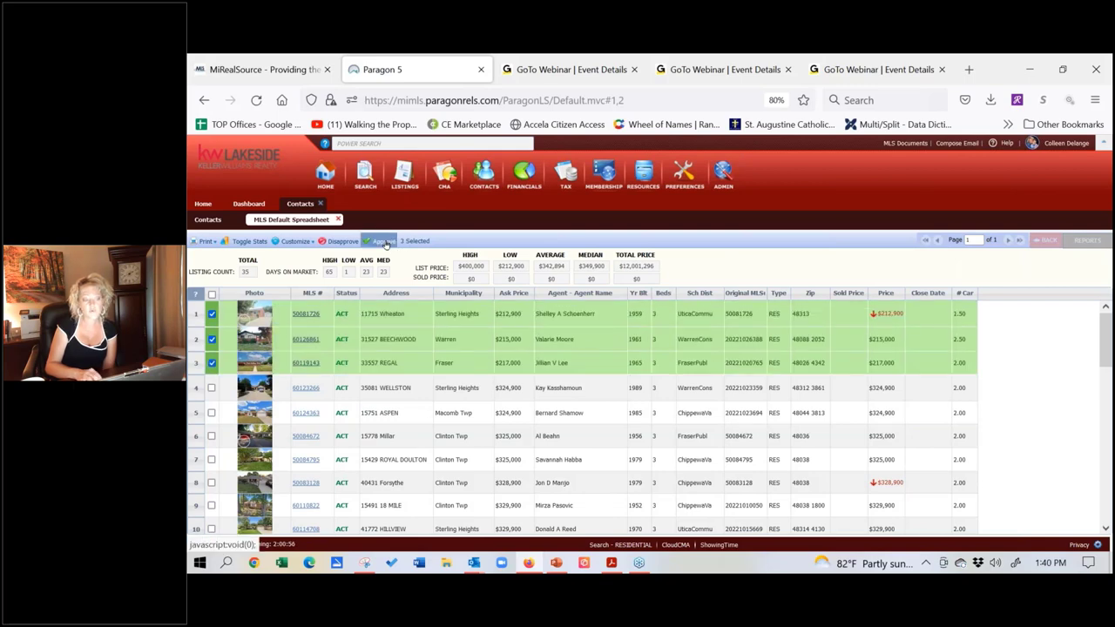
pyautogui.click(384, 242)
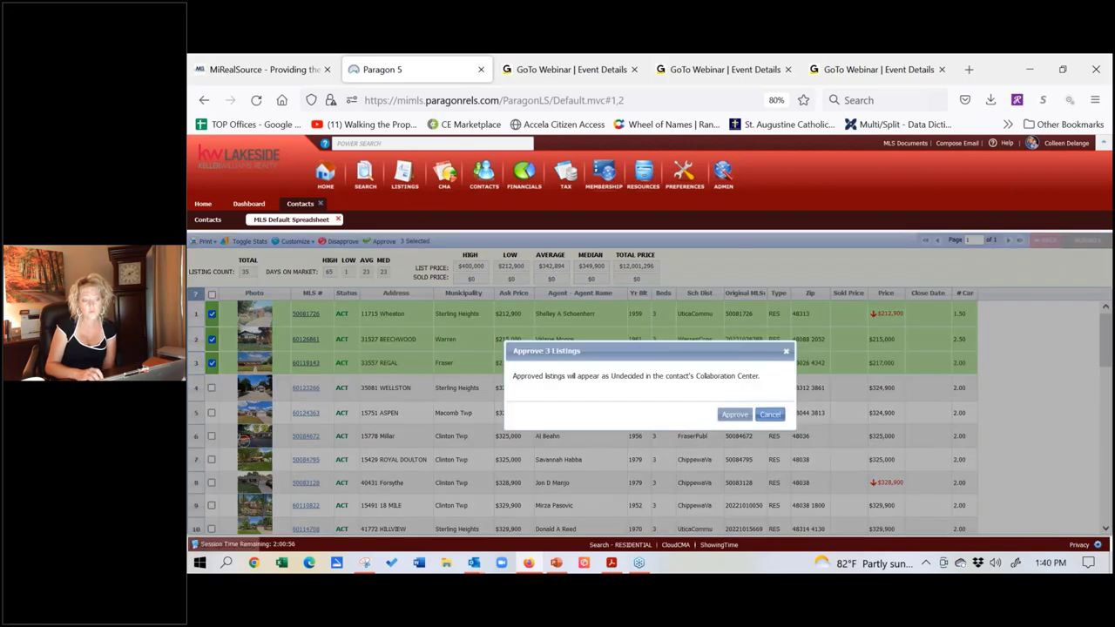
pyautogui.click(736, 416)
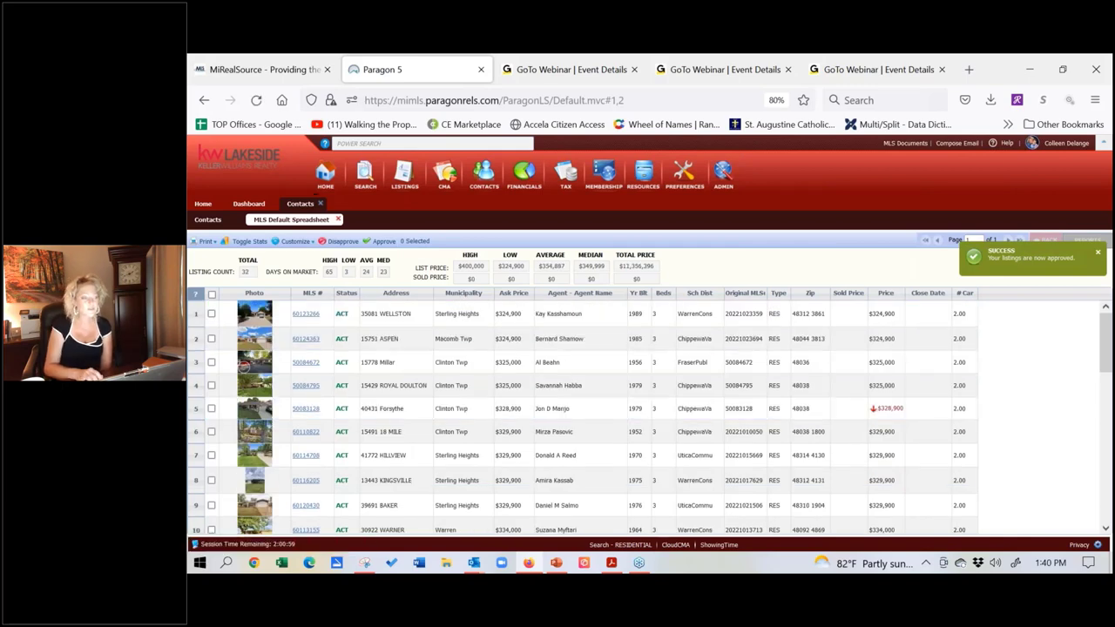
# Step: Close the Contacts workspace, return to the Home page and show the Search class options
pyautogui.click(320, 204)
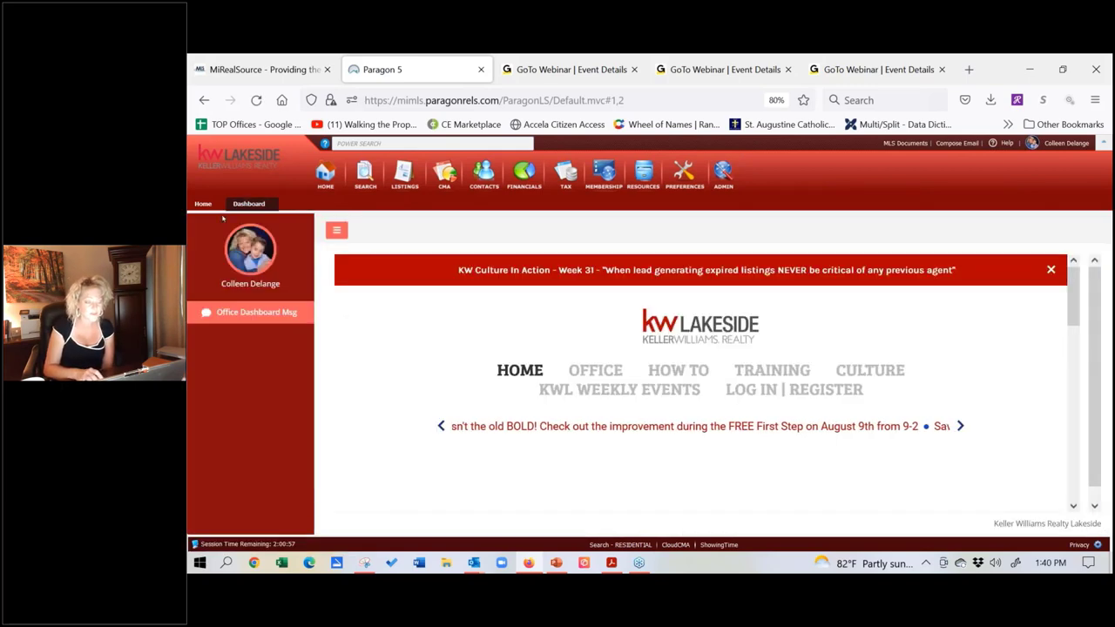
pyautogui.click(203, 205)
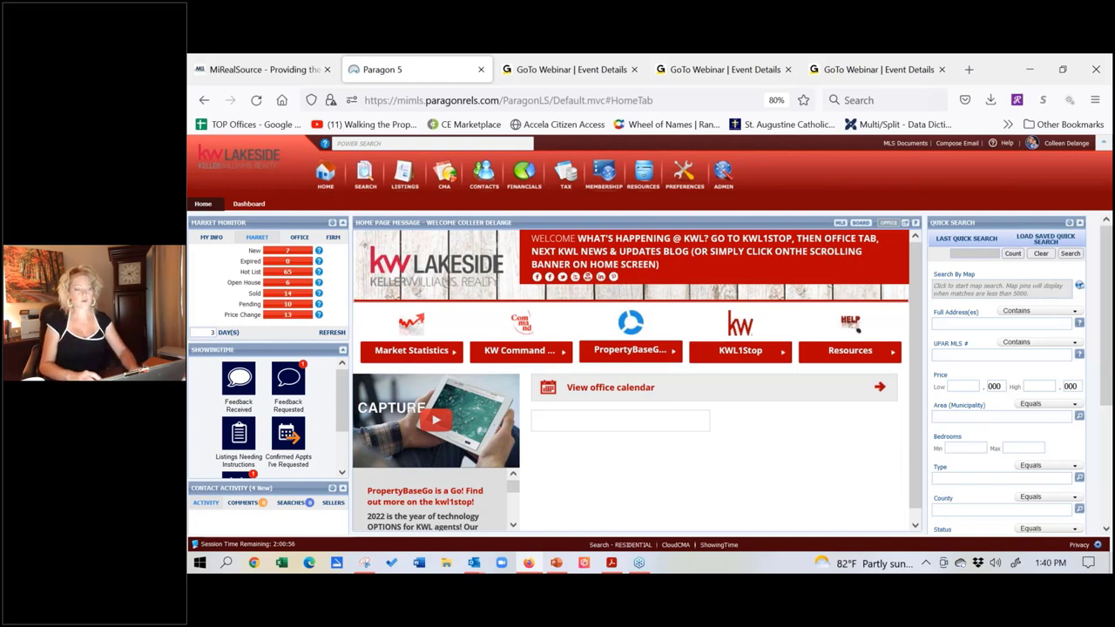
pyautogui.click(365, 175)
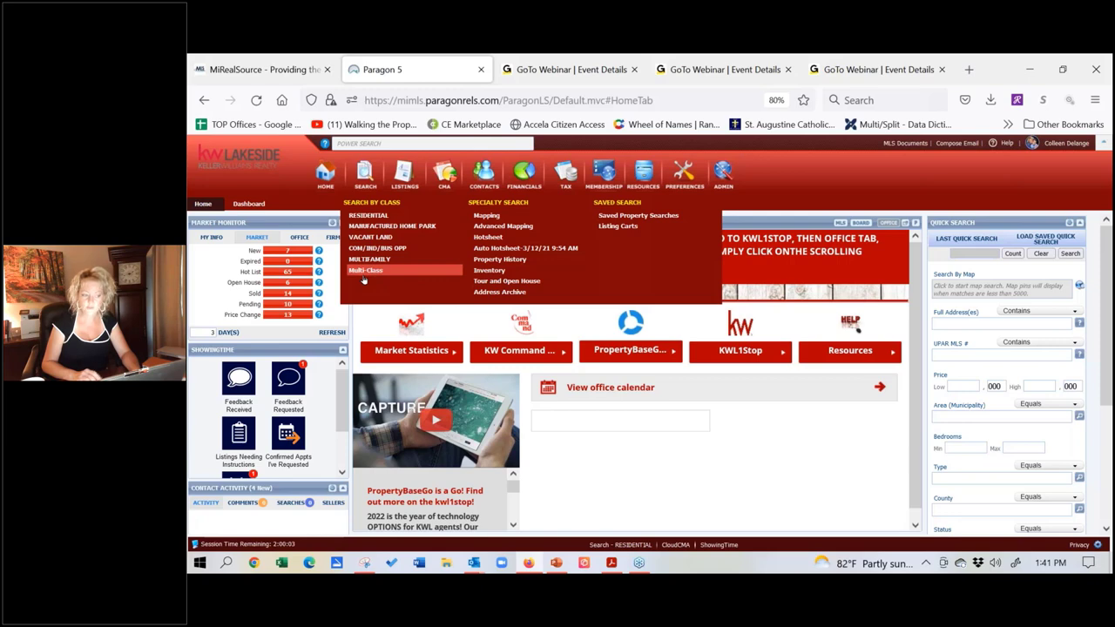
# Step: Start a Residential search with Type set to RES - Single Family
pyautogui.click(368, 216)
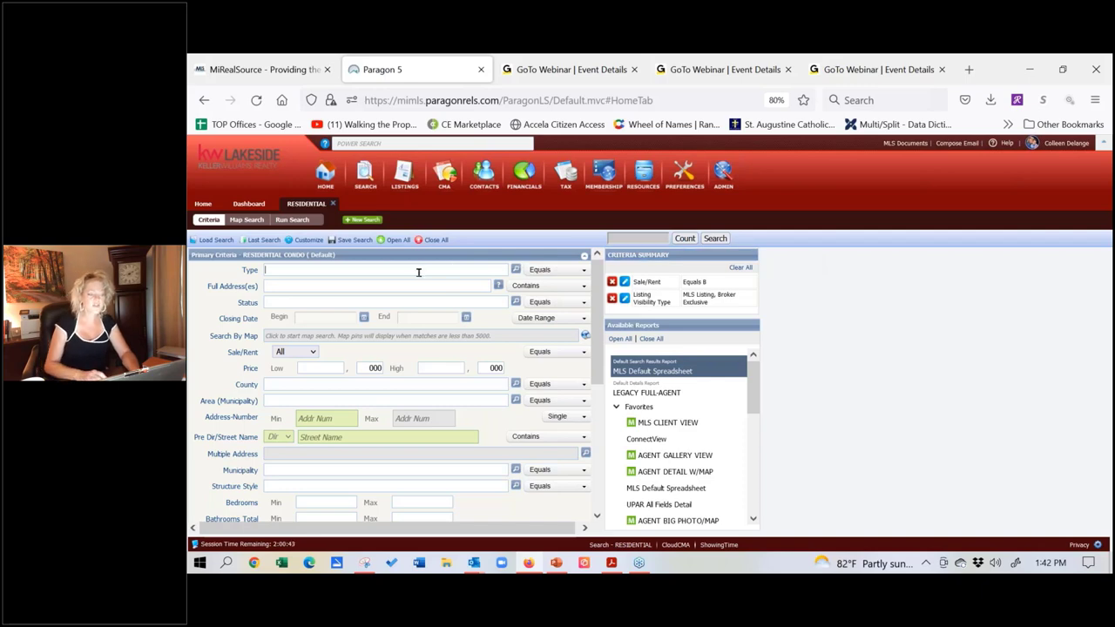
pyautogui.click(517, 272)
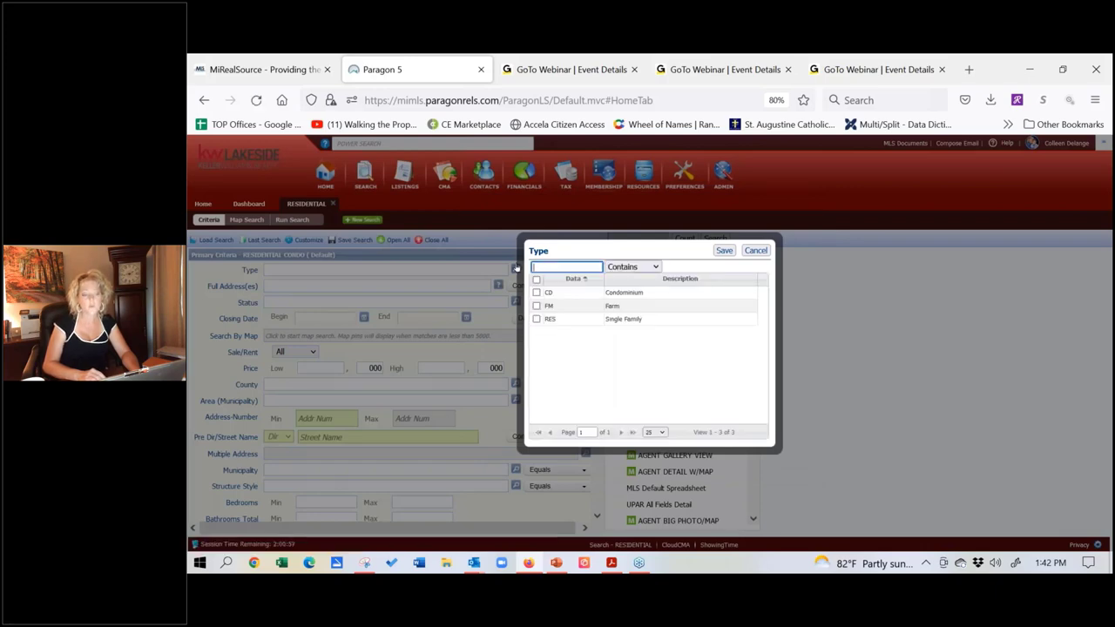
pyautogui.click(536, 320)
pyautogui.click(726, 252)
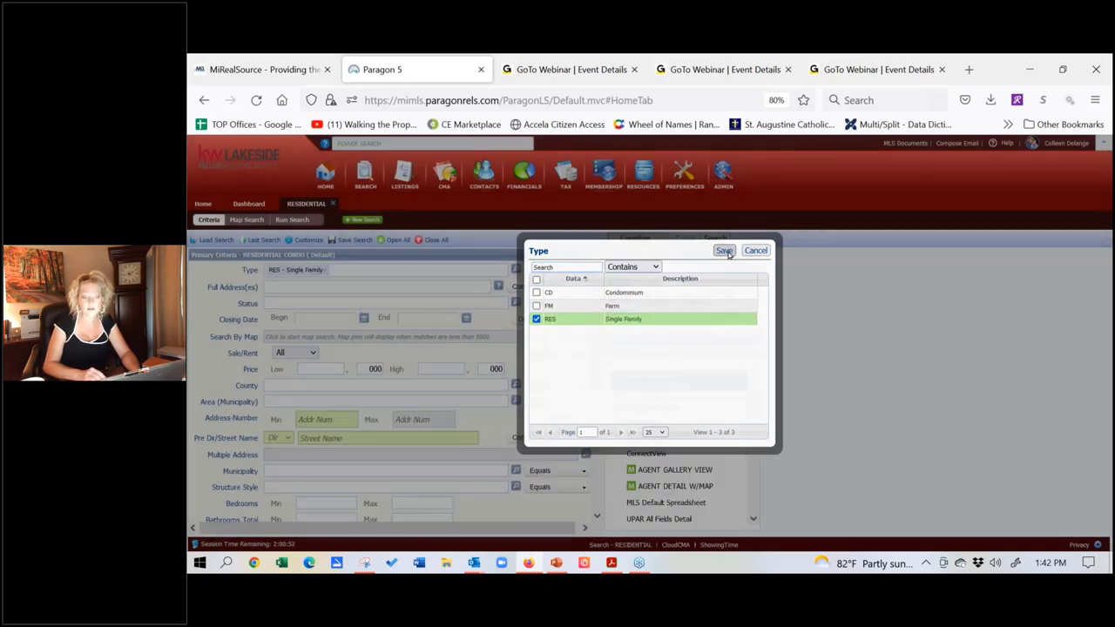
# Step: Type 'act' into the Status field, then clear it so Status stays empty
pyautogui.click(377, 303)
pyautogui.write('act')
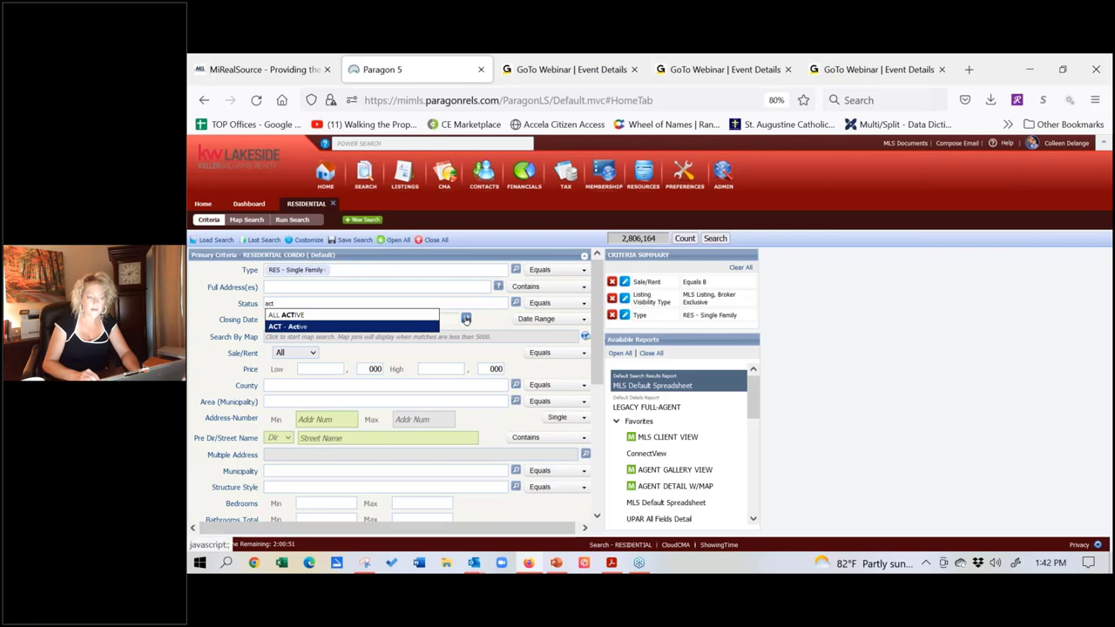
pyautogui.press('BackSpace')
pyautogui.press('BackSpace')
pyautogui.press('BackSpace')
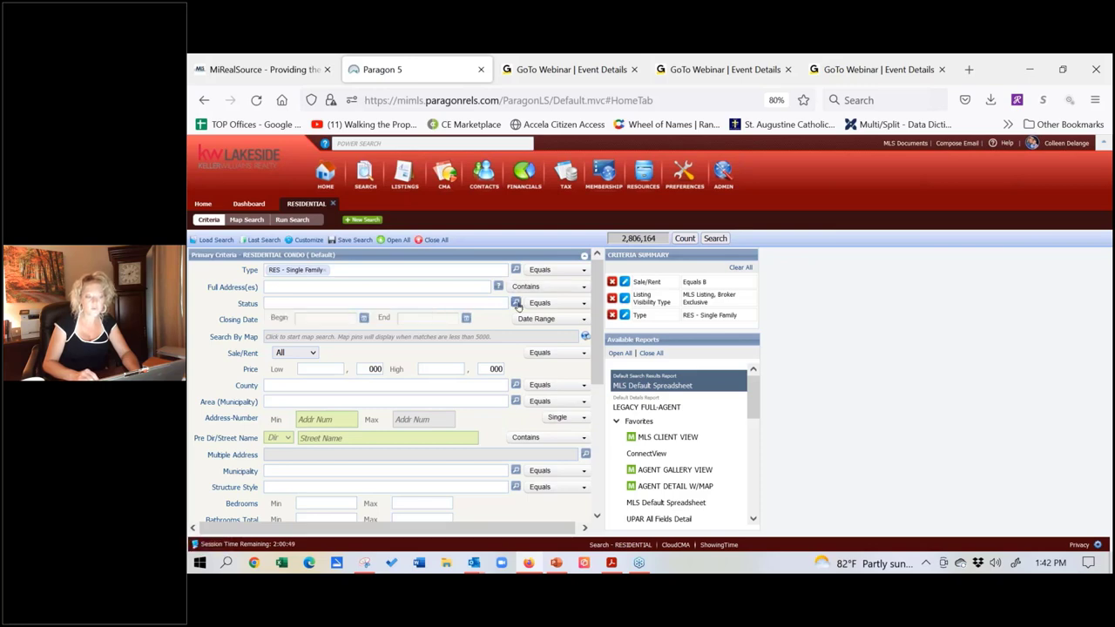
# Step: Set Status to every Active sub-status (1 - Active) using the Status lookup
pyautogui.click(516, 302)
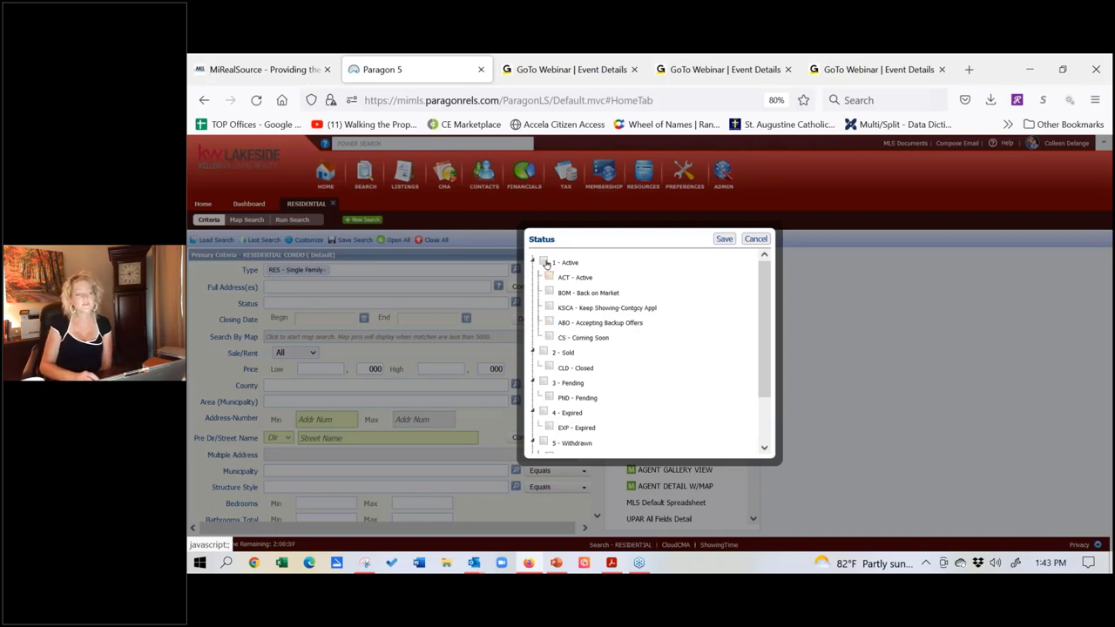
pyautogui.click(544, 262)
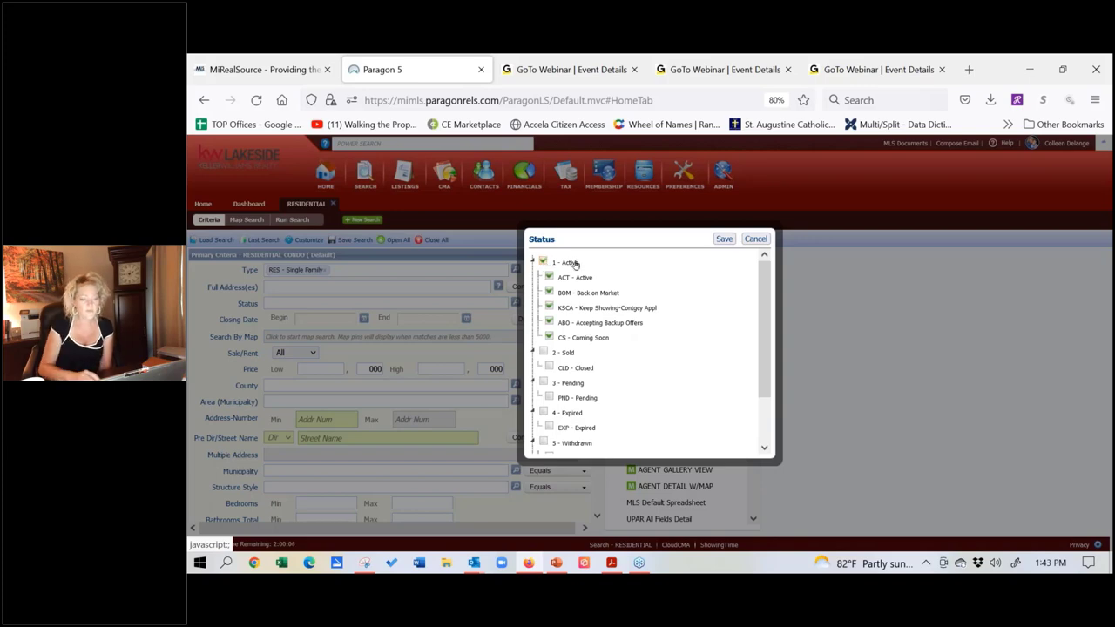
pyautogui.click(724, 239)
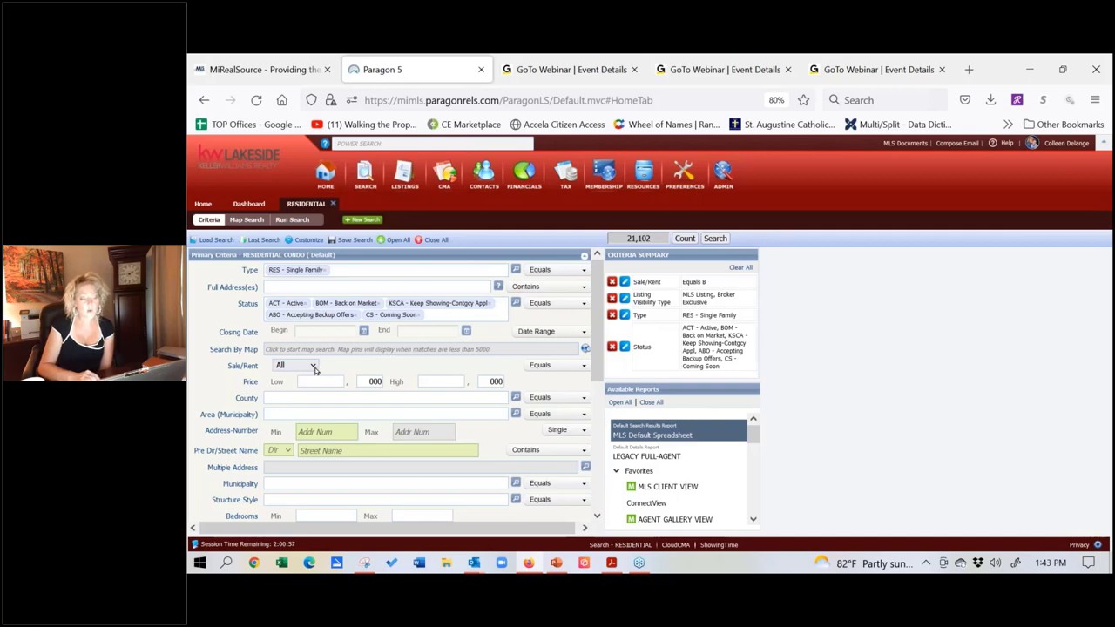
# Step: Set Sale/Rent to For Sale, bringing the count to 20,431
pyautogui.click(313, 367)
pyautogui.click(293, 410)
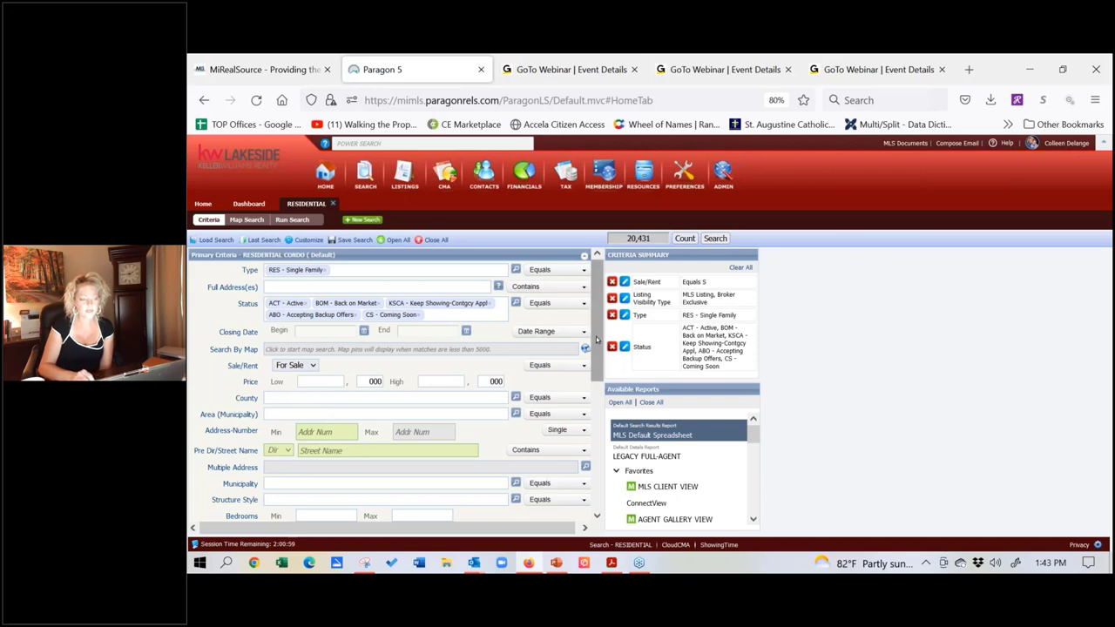
pyautogui.moveTo(597, 337); pyautogui.dragTo(594, 374)
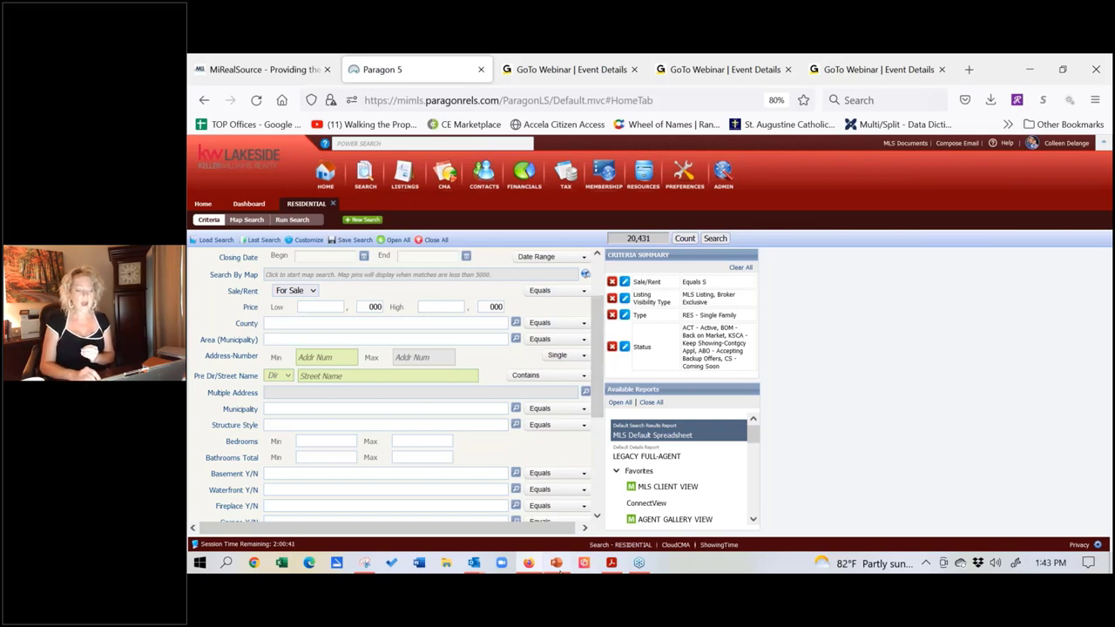
pyautogui.click(557, 564)
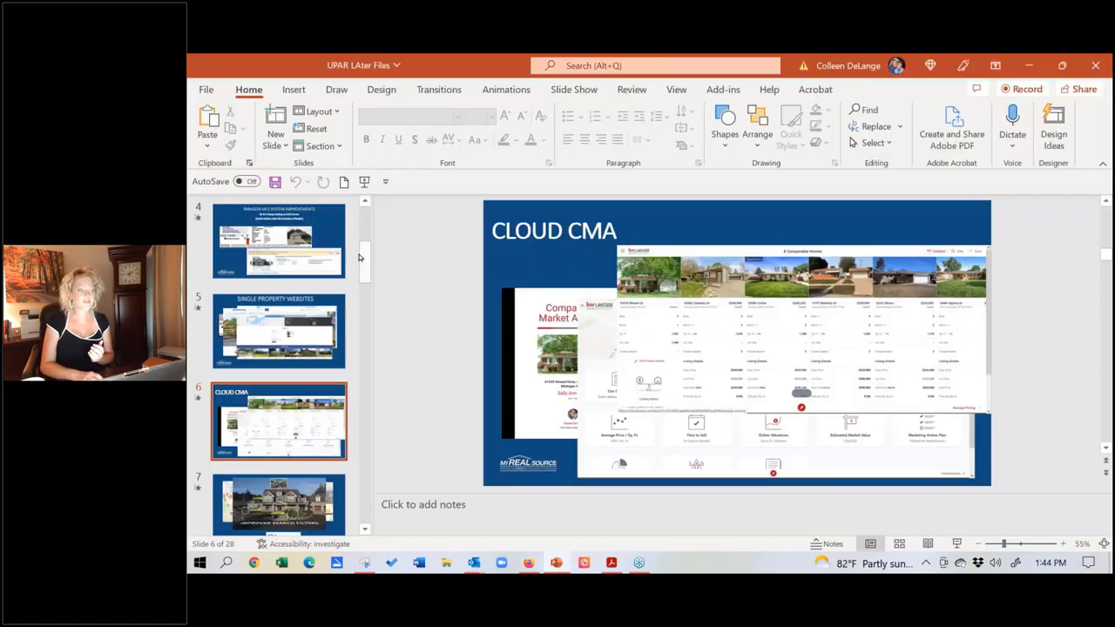
pyautogui.moveTo(366, 261); pyautogui.dragTo(369, 205)
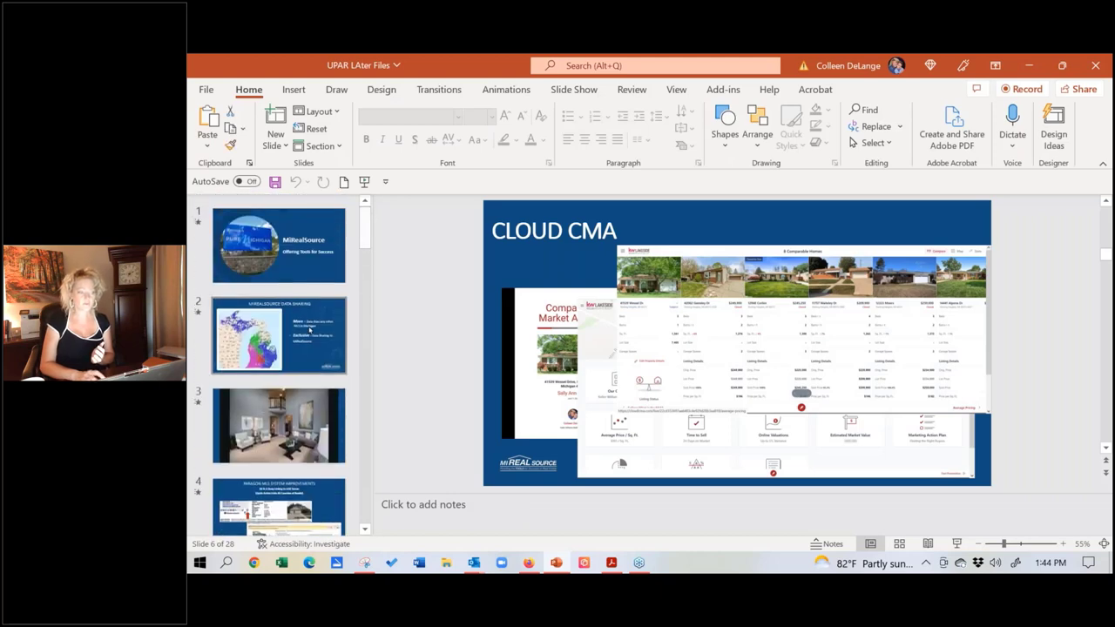
pyautogui.click(278, 335)
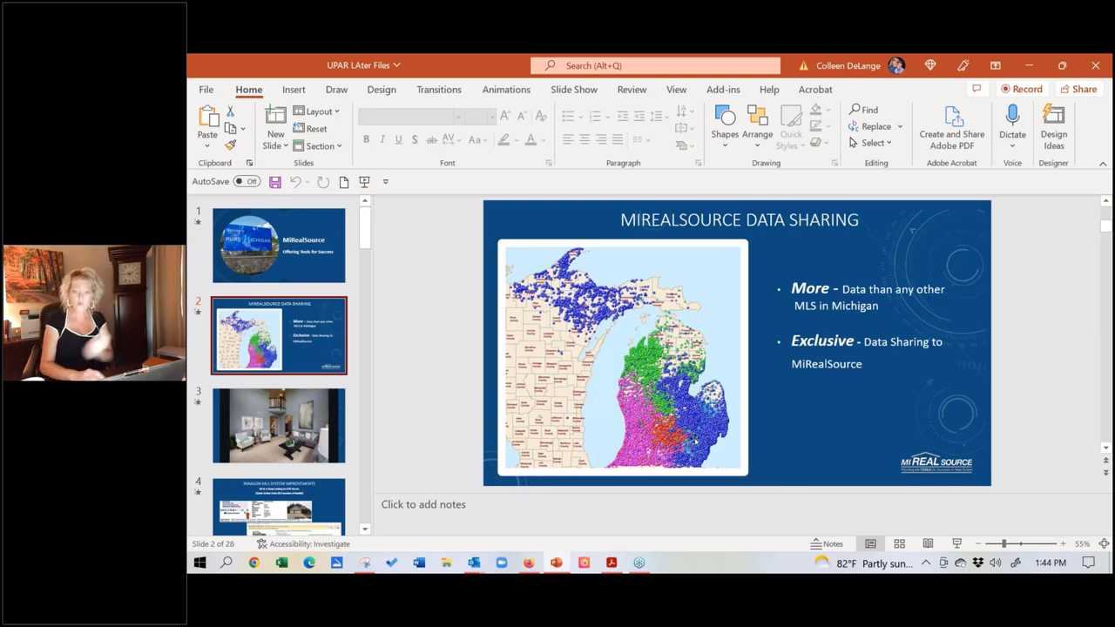
pyautogui.click(1032, 62)
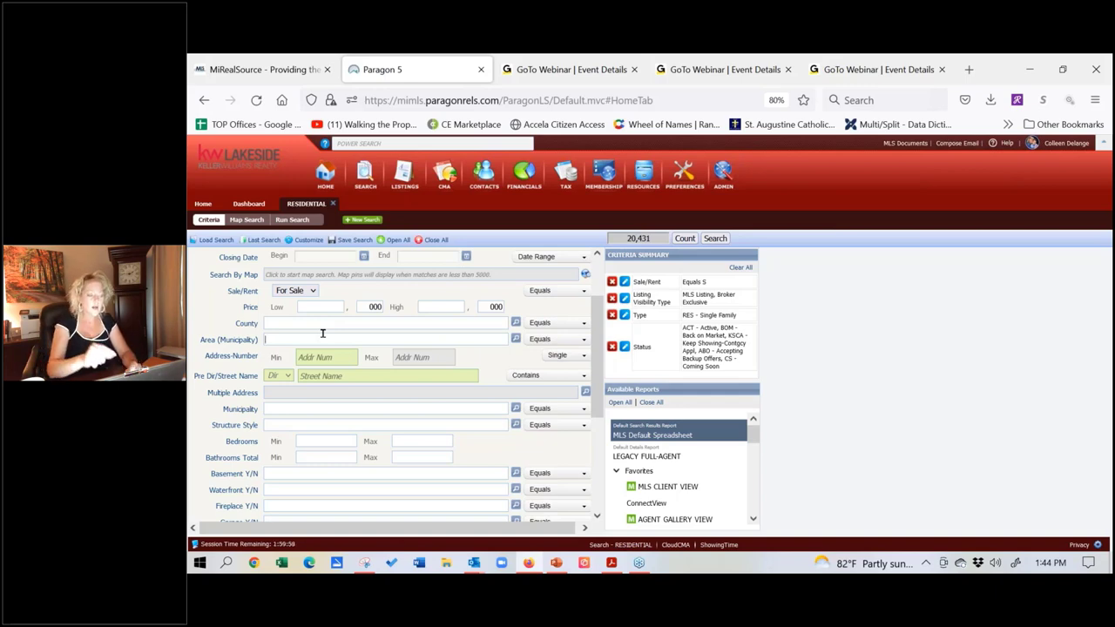
pyautogui.write('dim')
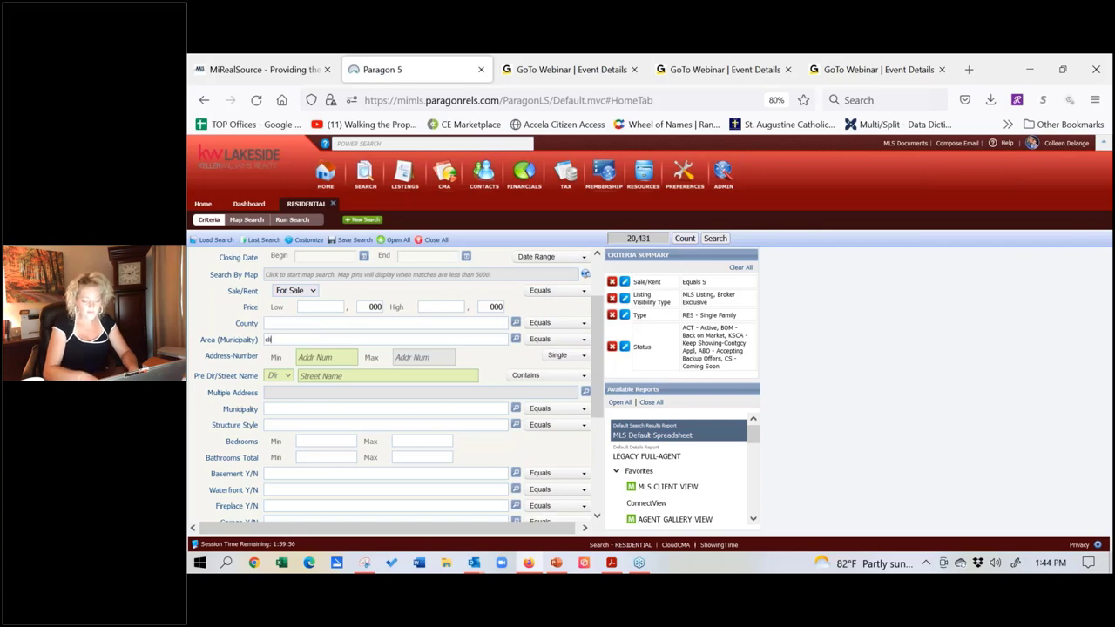
pyautogui.write('nton')
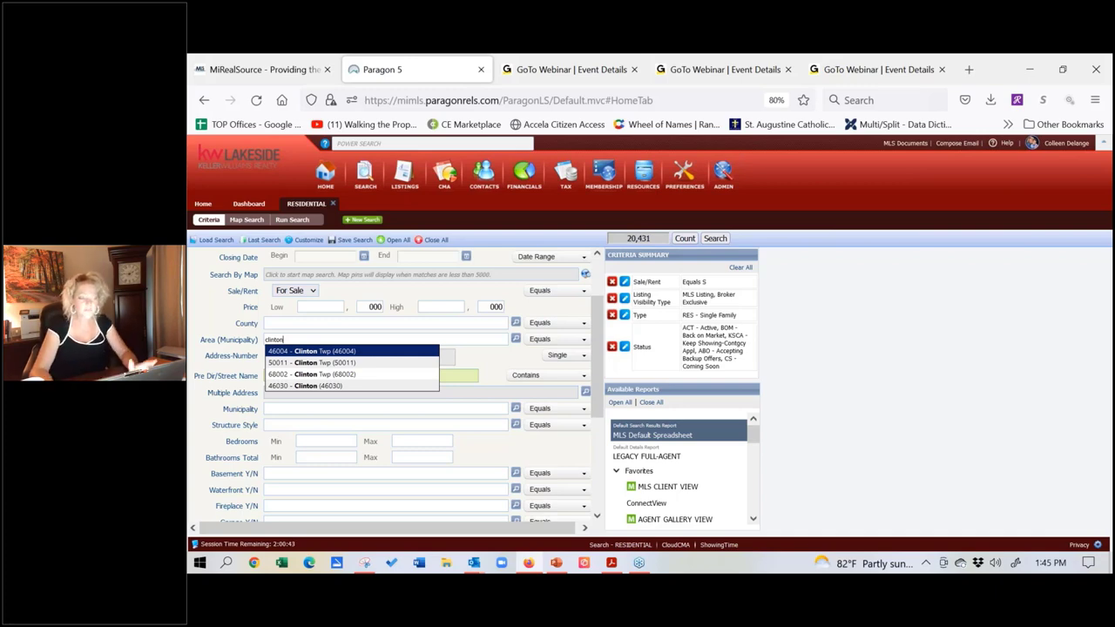
pyautogui.press('BackSpace')
pyautogui.press('BackSpace')
pyautogui.press('BackSpace')
pyautogui.press('BackSpace')
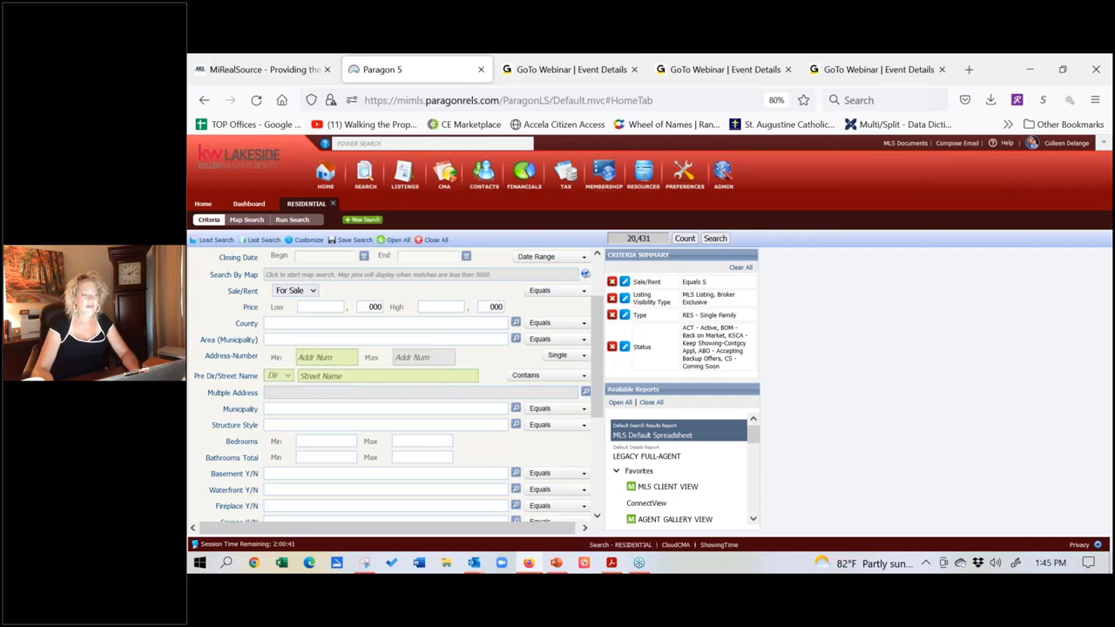
pyautogui.click(307, 325)
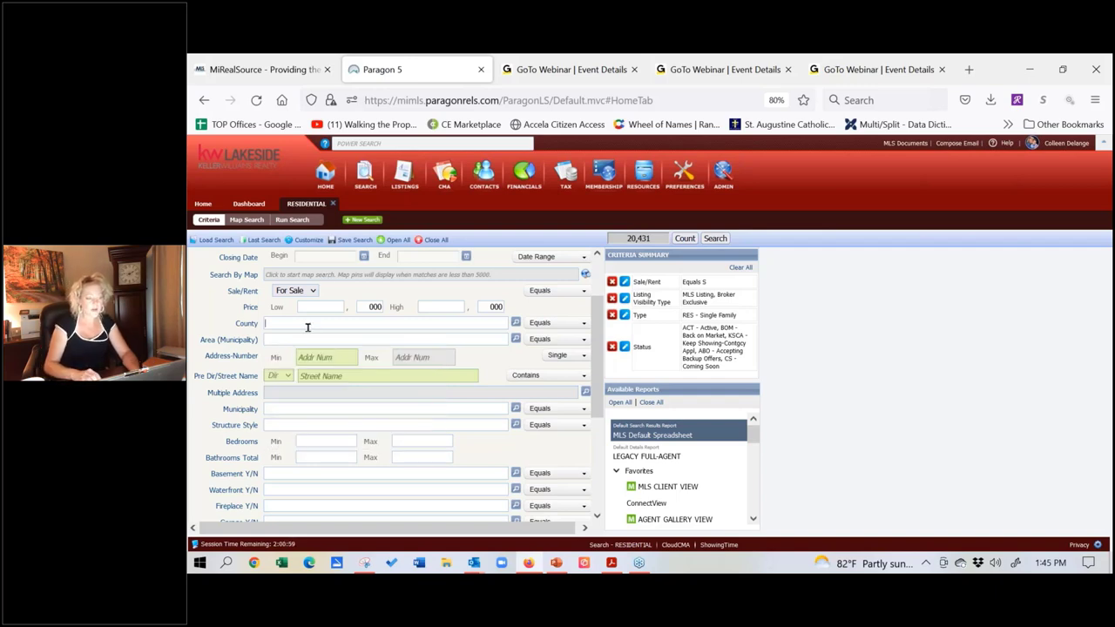
pyautogui.write('d')
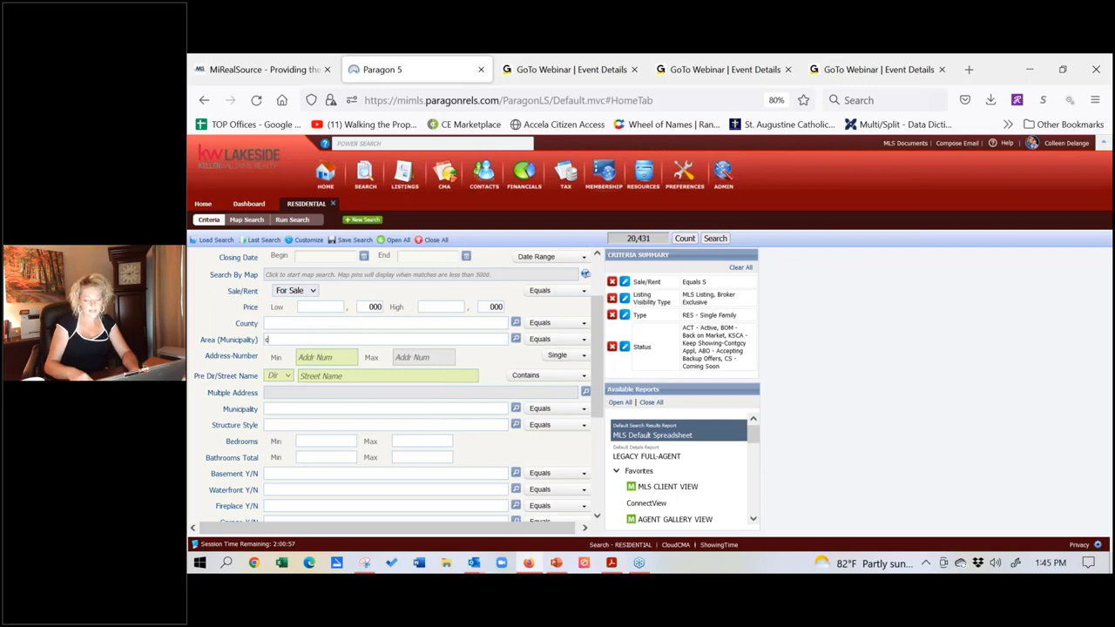
pyautogui.write('linton')
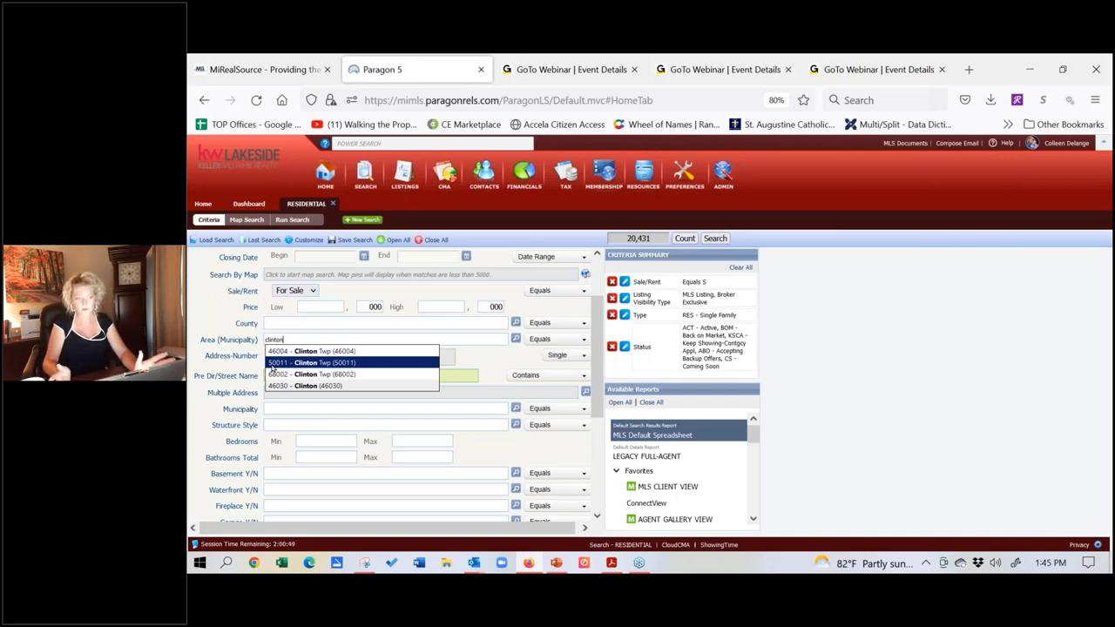
pyautogui.moveTo(279, 335); pyautogui.dragTo(253, 335)
pyautogui.press('BackSpace')
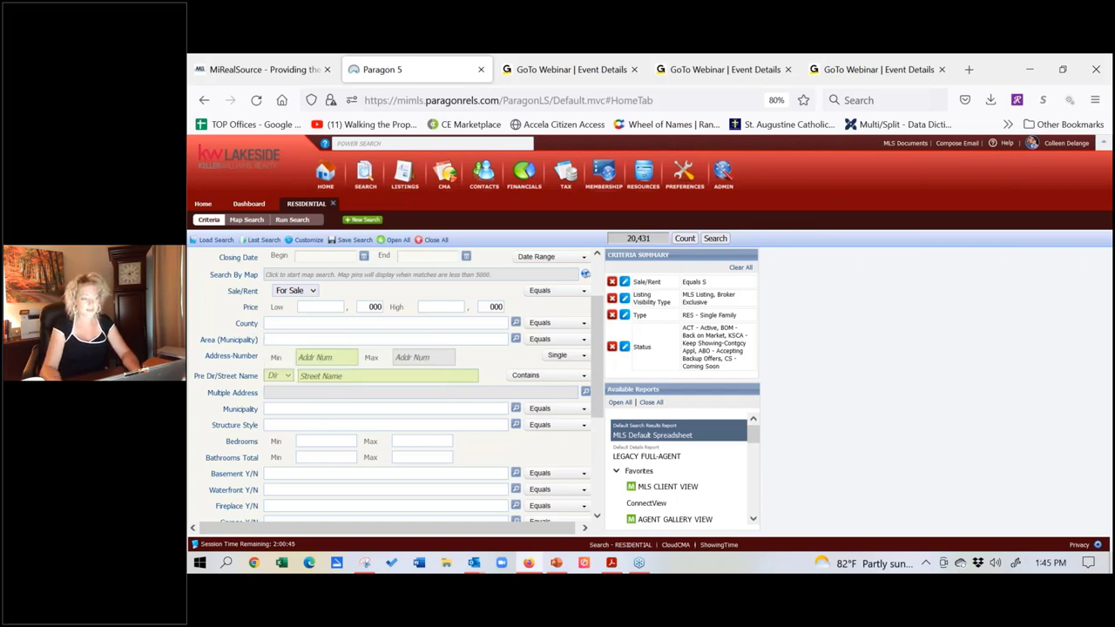
# Step: Try 'macomb' in County and 'clinton' in Area (Municipality), then clear the clinton text
pyautogui.click(321, 322)
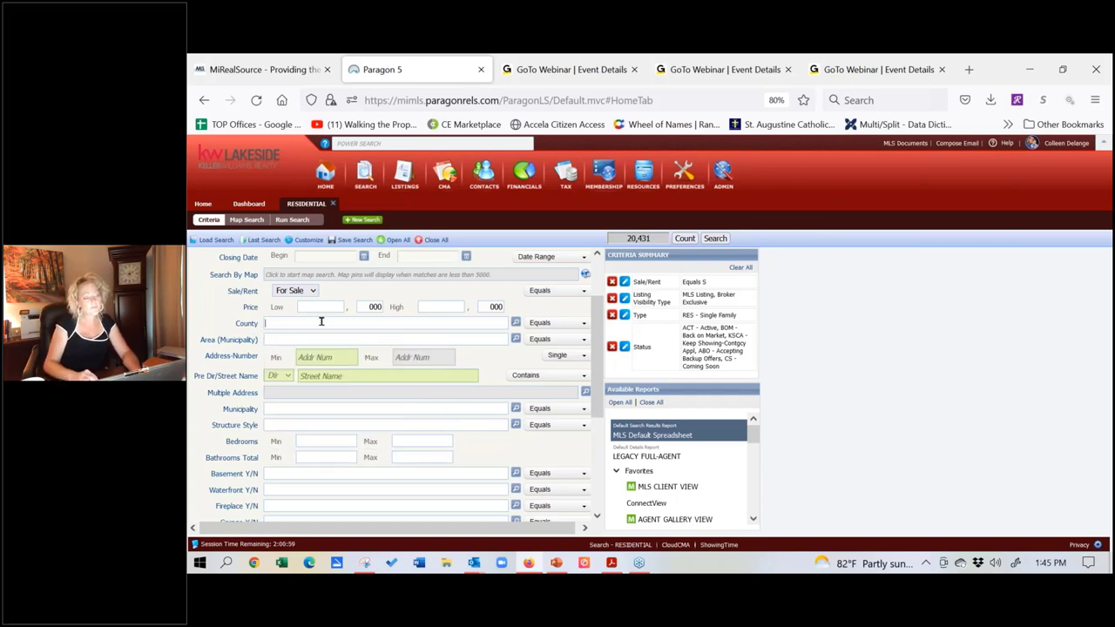
pyautogui.write('macomb')
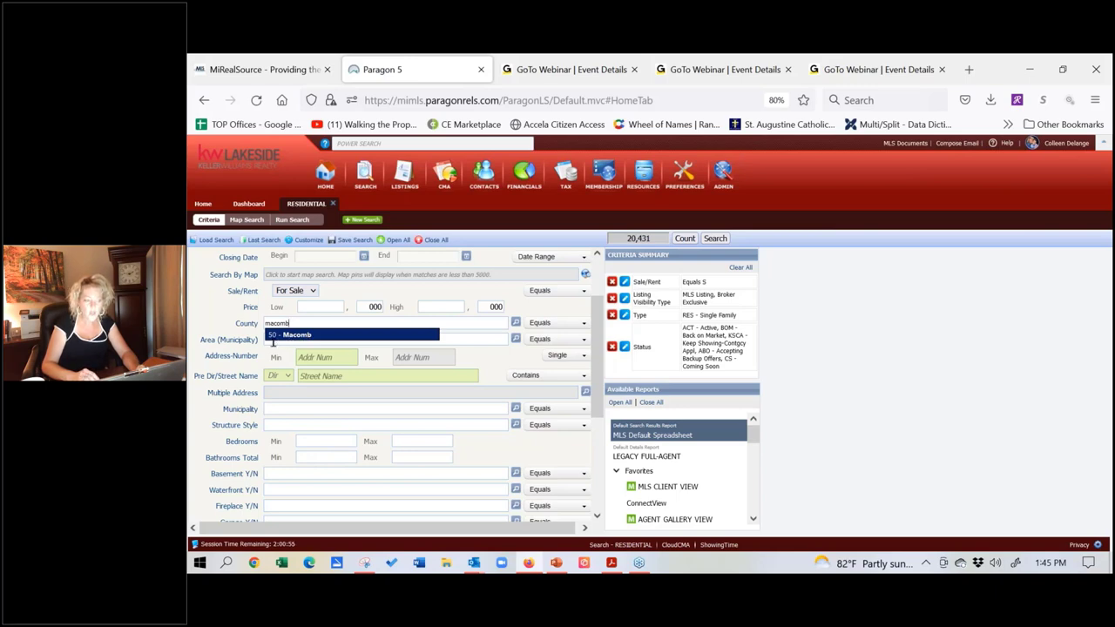
pyautogui.click(272, 341)
pyautogui.write('c')
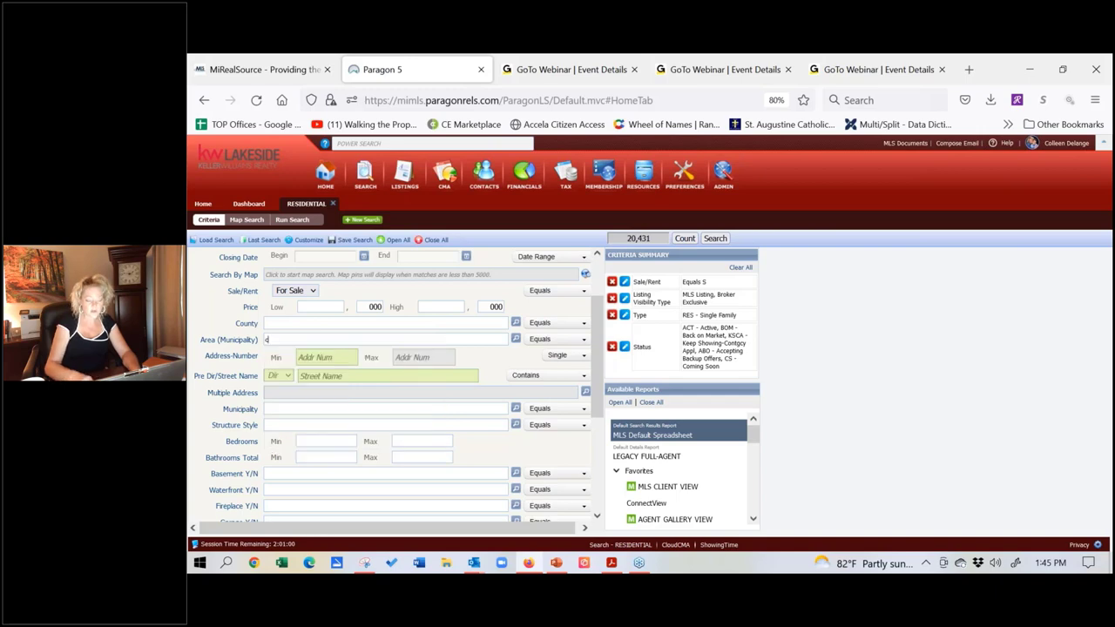
pyautogui.write('linton')
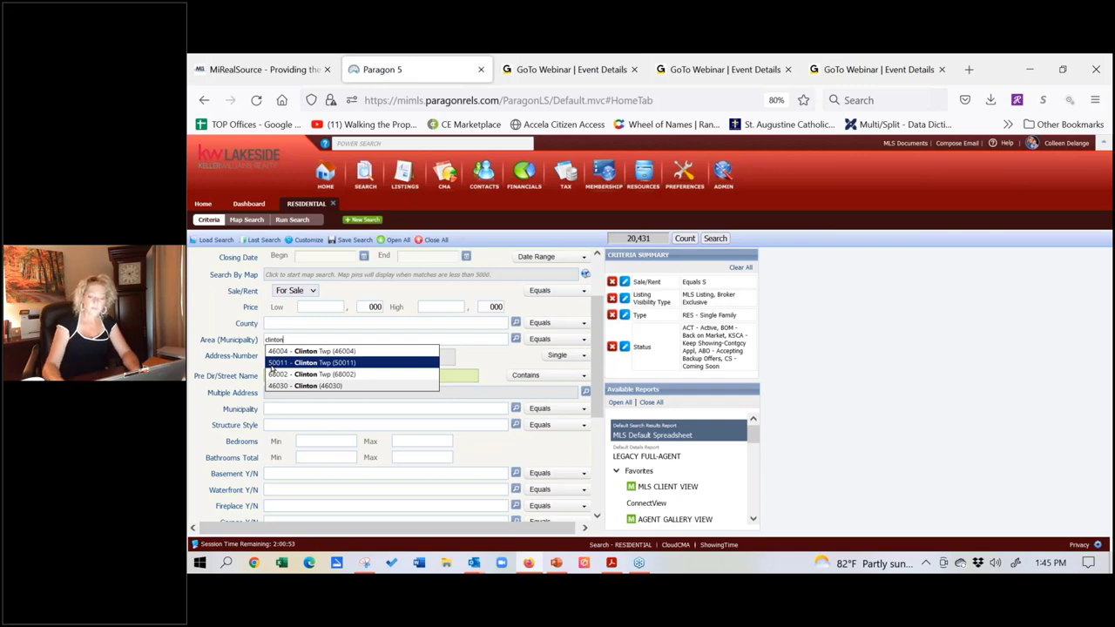
pyautogui.hotkey('ctrl', 'a')
pyautogui.press('BackSpace')
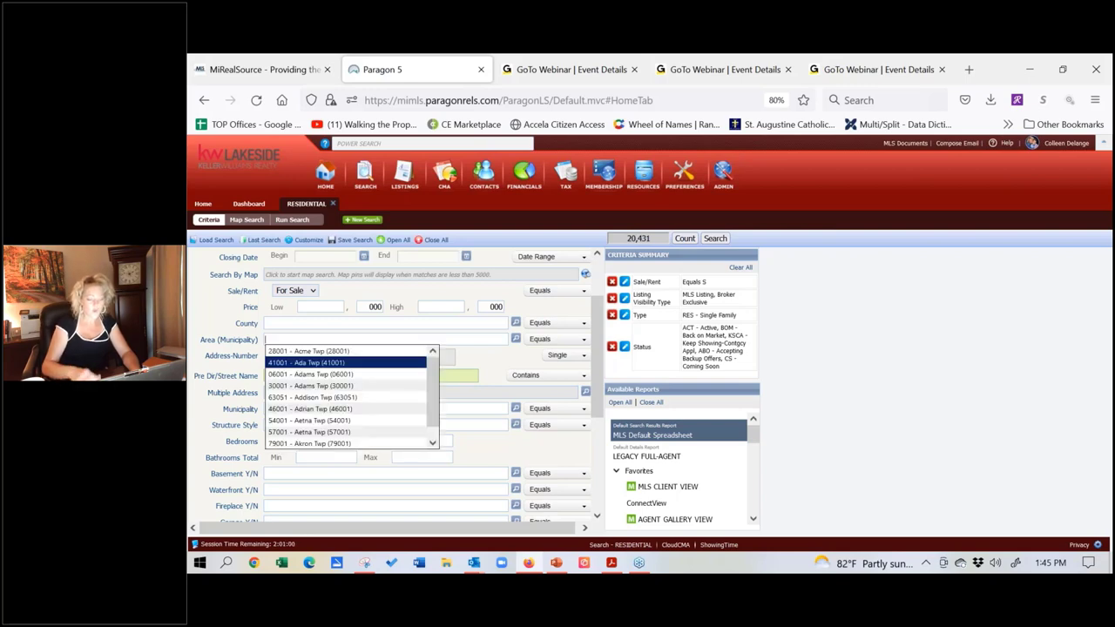
# Step: Try 'hought' as area and county text, delete it, then enter 'macom' in County
pyautogui.write('hough')
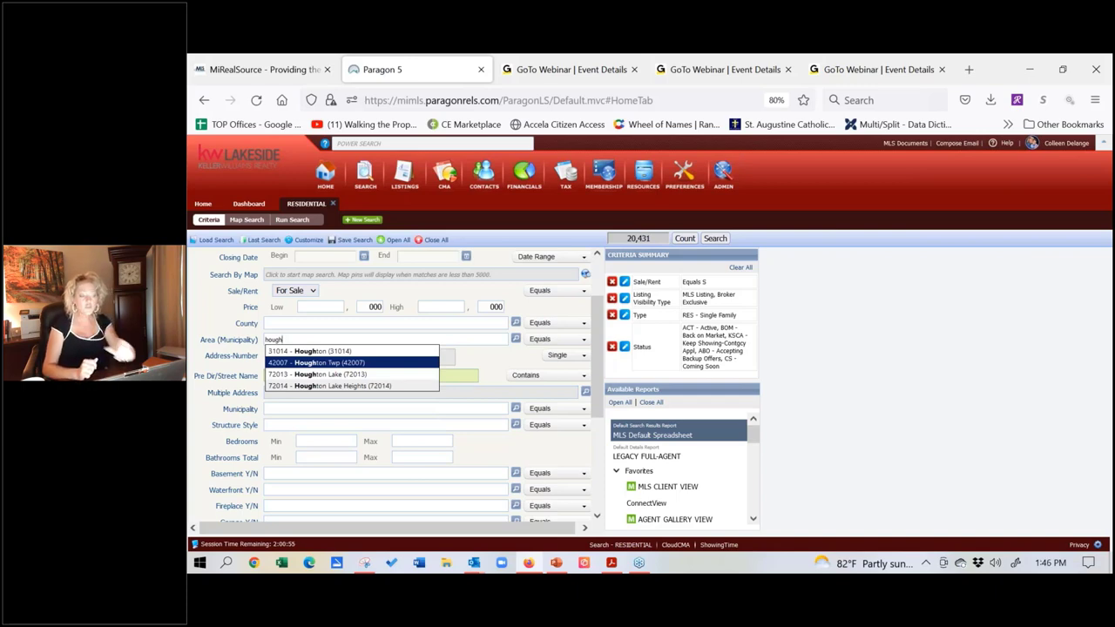
pyautogui.press('BackSpace')
pyautogui.press('BackSpace')
pyautogui.press('BackSpace')
pyautogui.press('BackSpace')
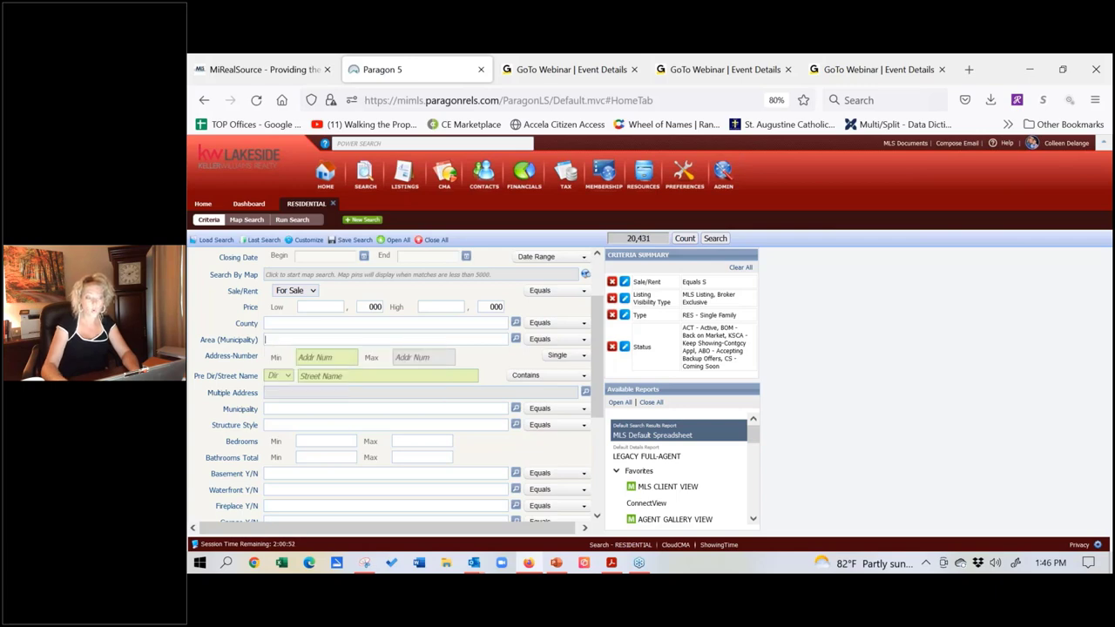
pyautogui.write('h')
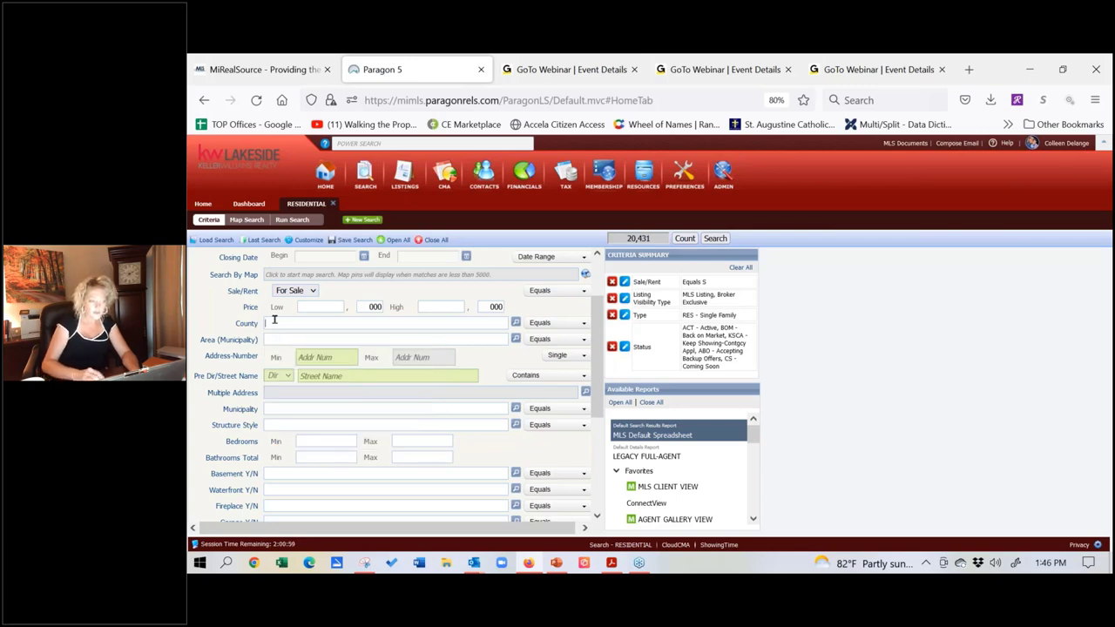
pyautogui.write('ought')
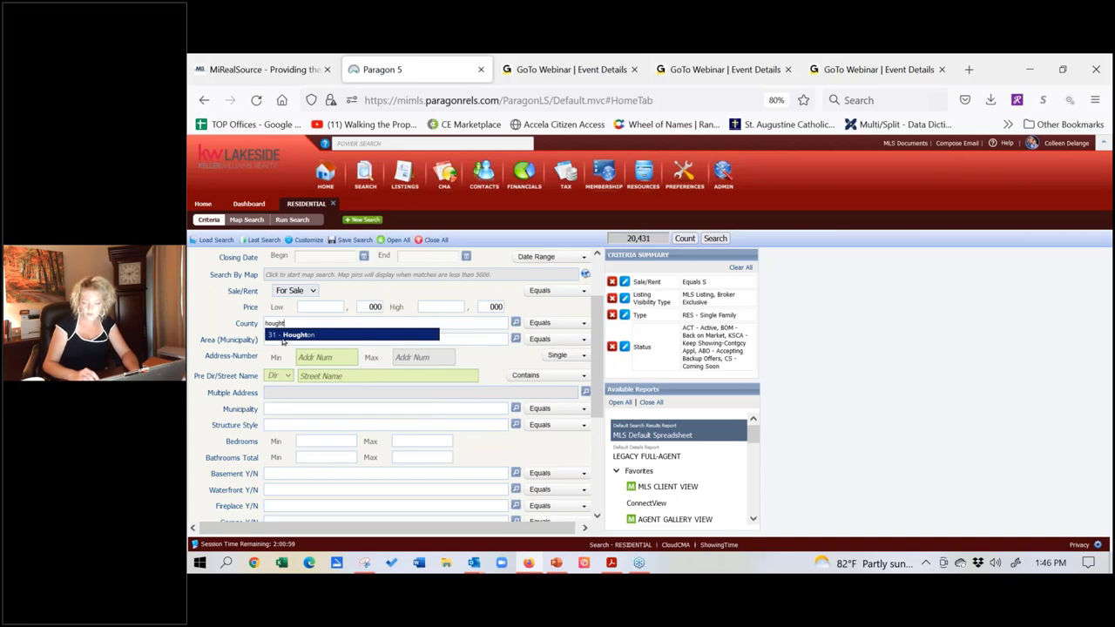
pyautogui.click(280, 338)
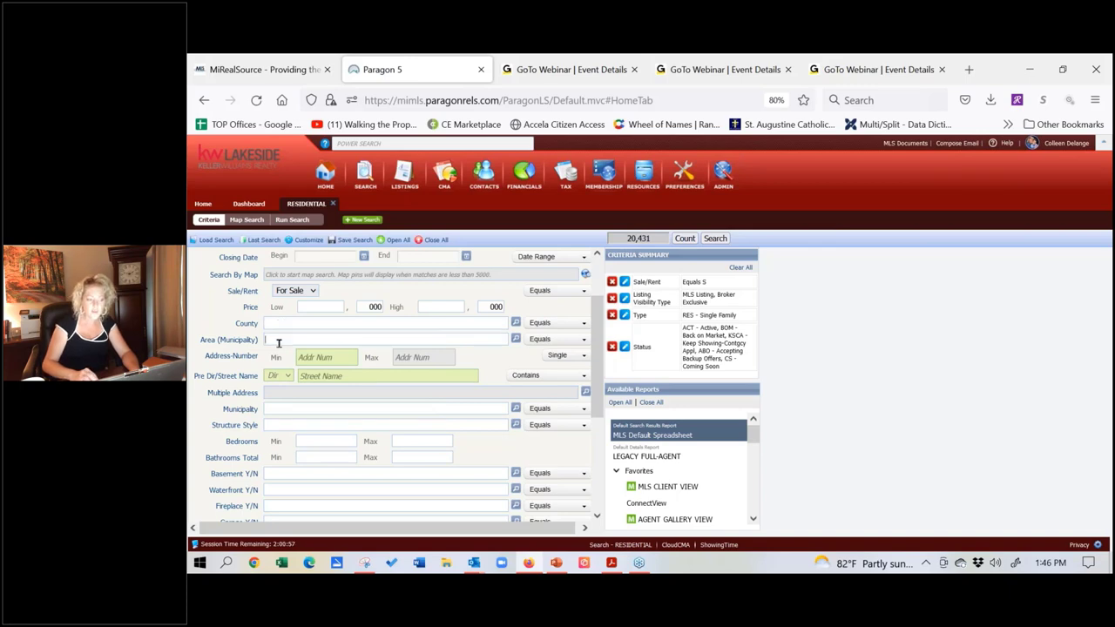
pyautogui.write('hough')
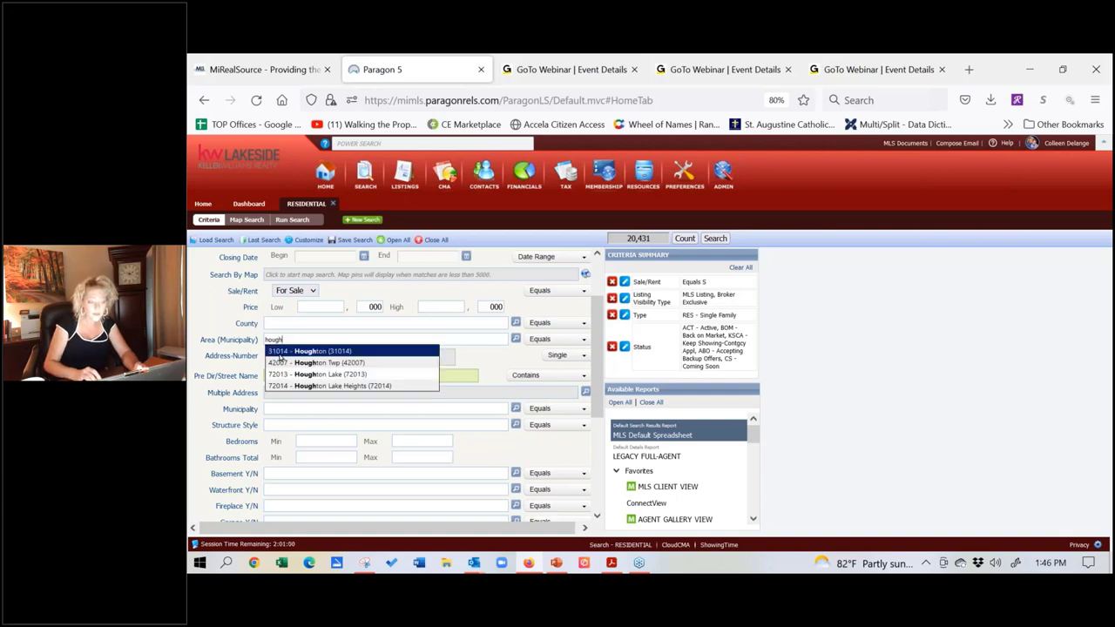
pyautogui.write('t')
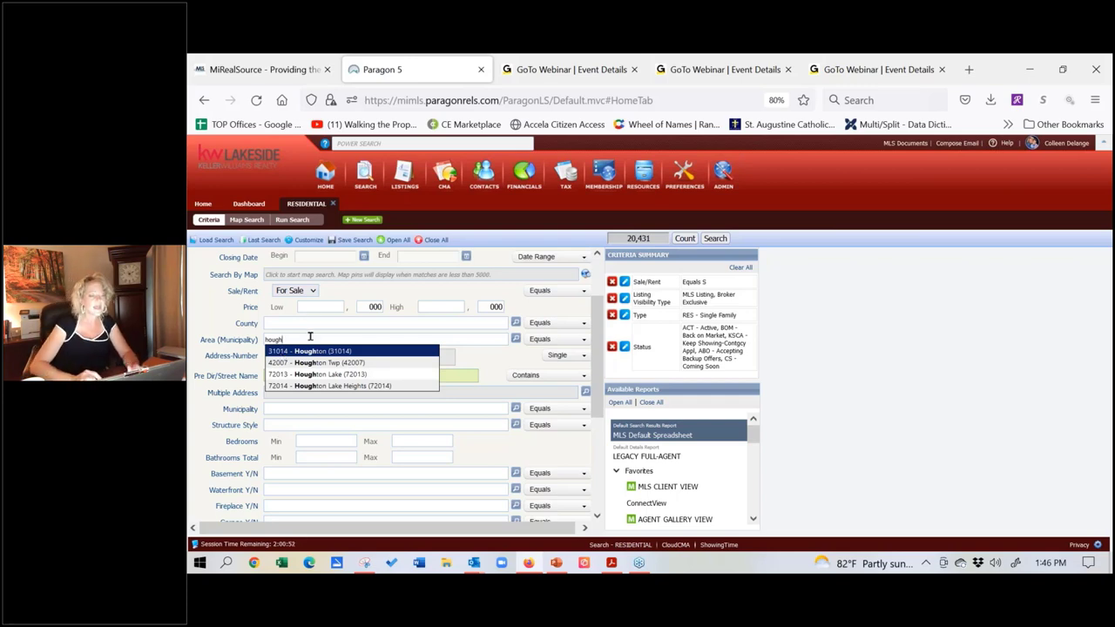
pyautogui.doubleClick(265, 339)
pyautogui.press('BackSpace')
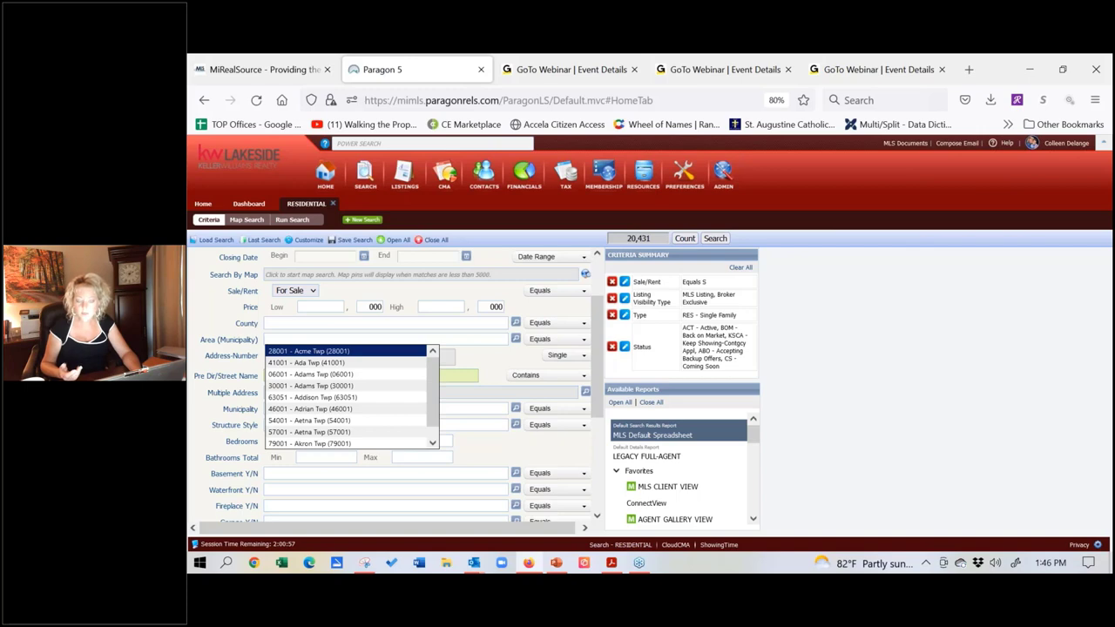
pyautogui.click(298, 324)
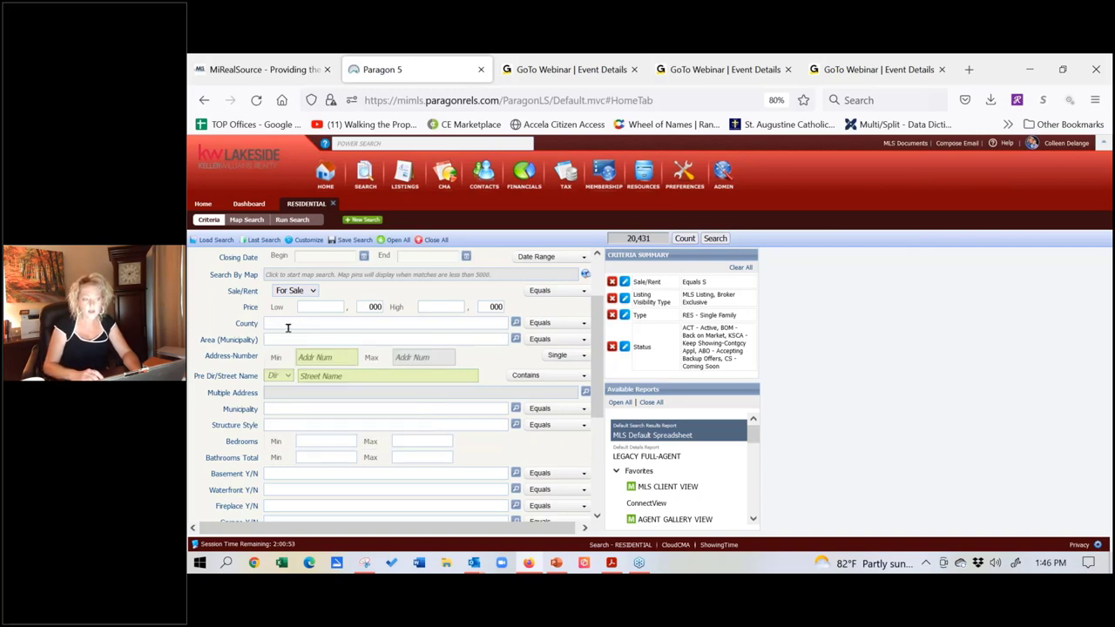
pyautogui.write('macomb')
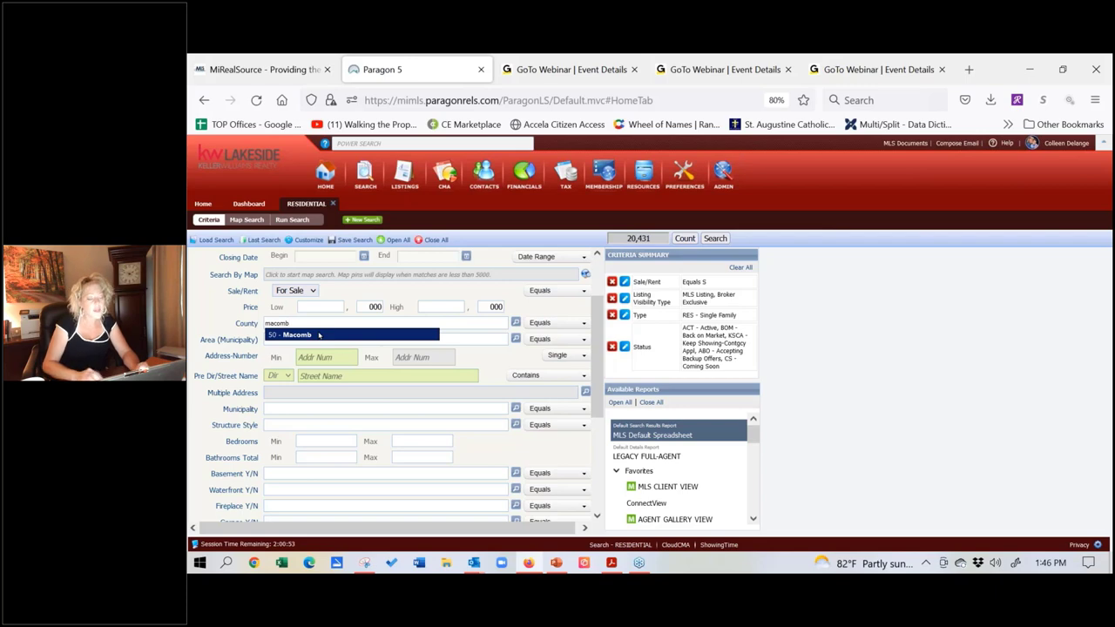
# Step: Choose 50 - Macomb as the county, then remove the Macomb filter
pyautogui.click(319, 334)
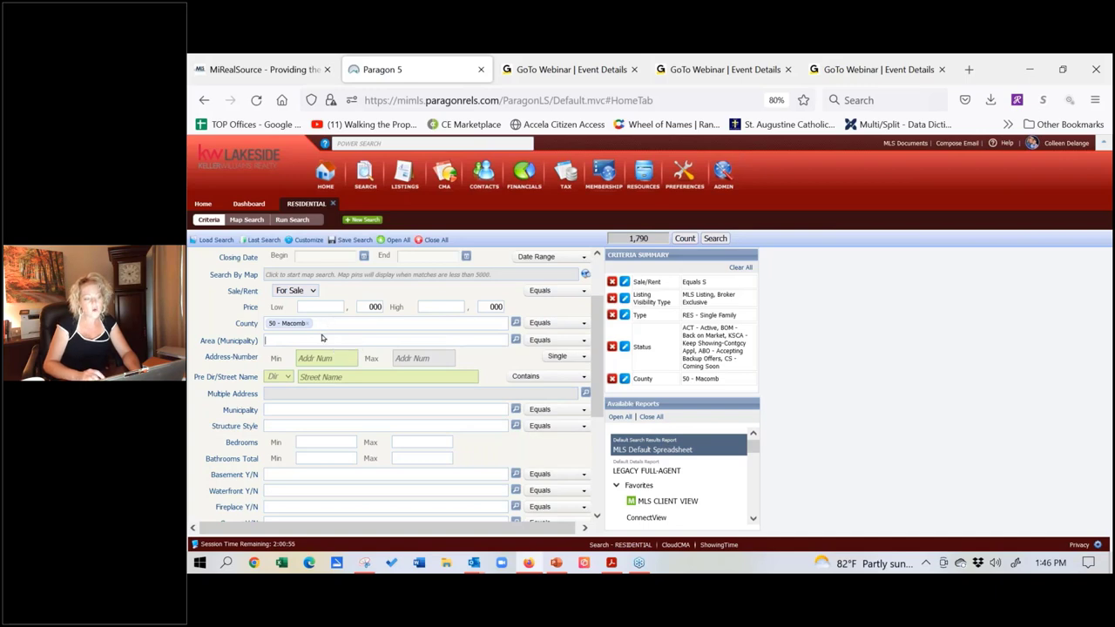
pyautogui.write('d')
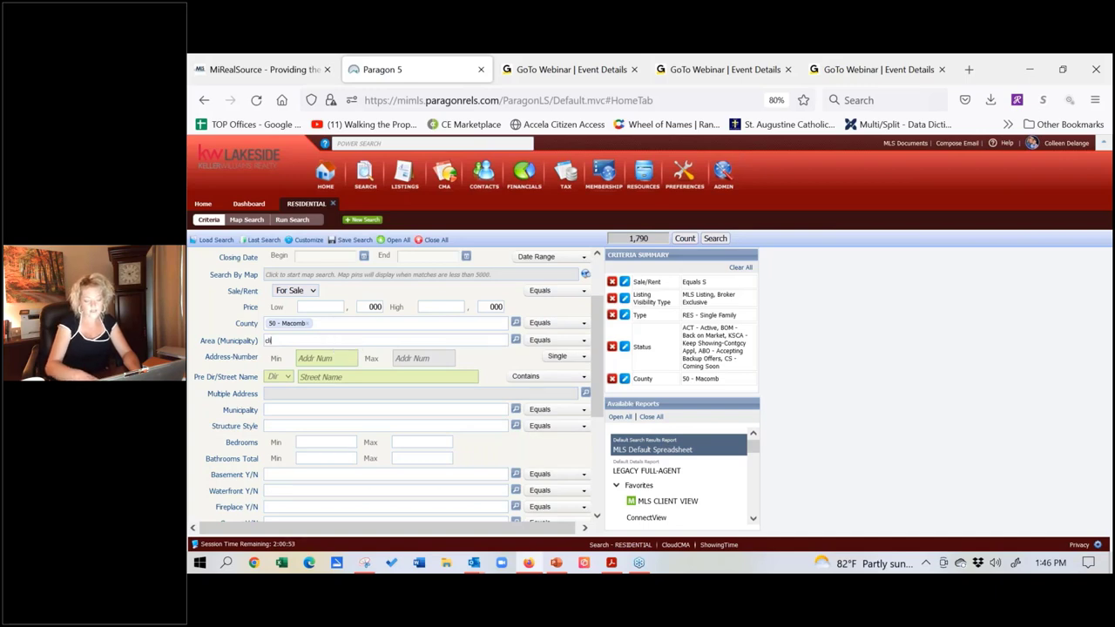
pyautogui.write('into')
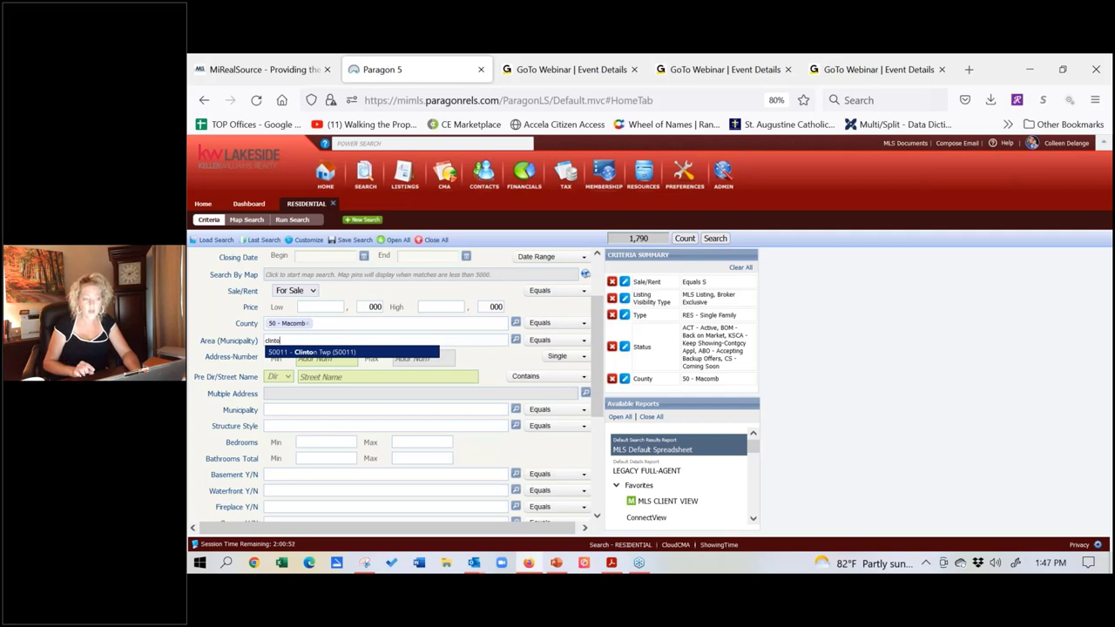
pyautogui.click(308, 323)
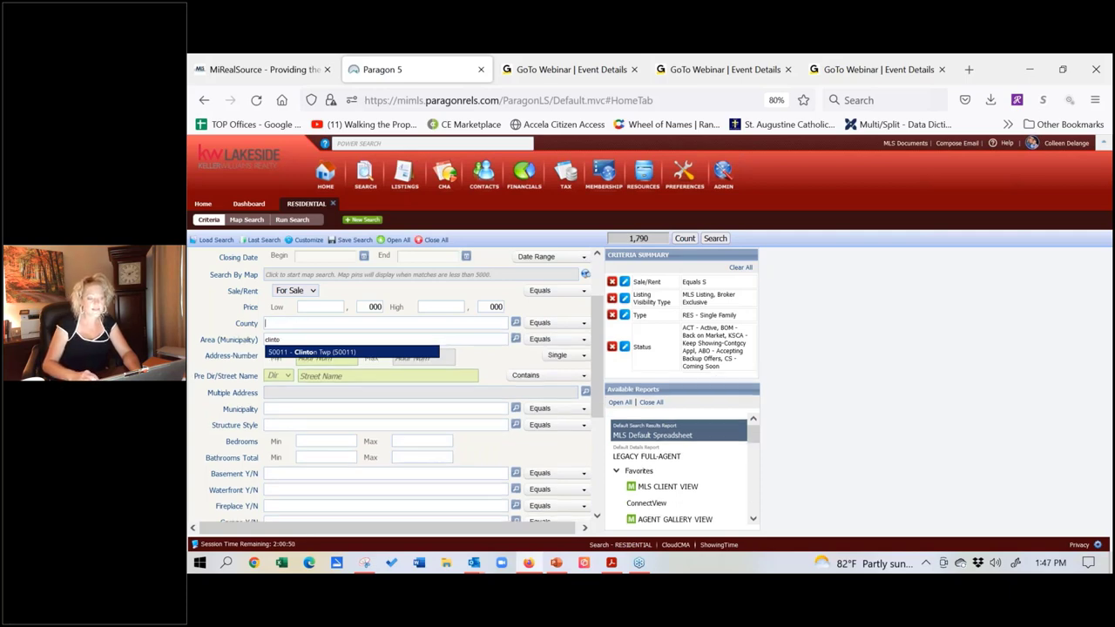
# Step: Choose 31 - Houghton as the county, remove it, and type 'hou' in County again
pyautogui.write('hough')
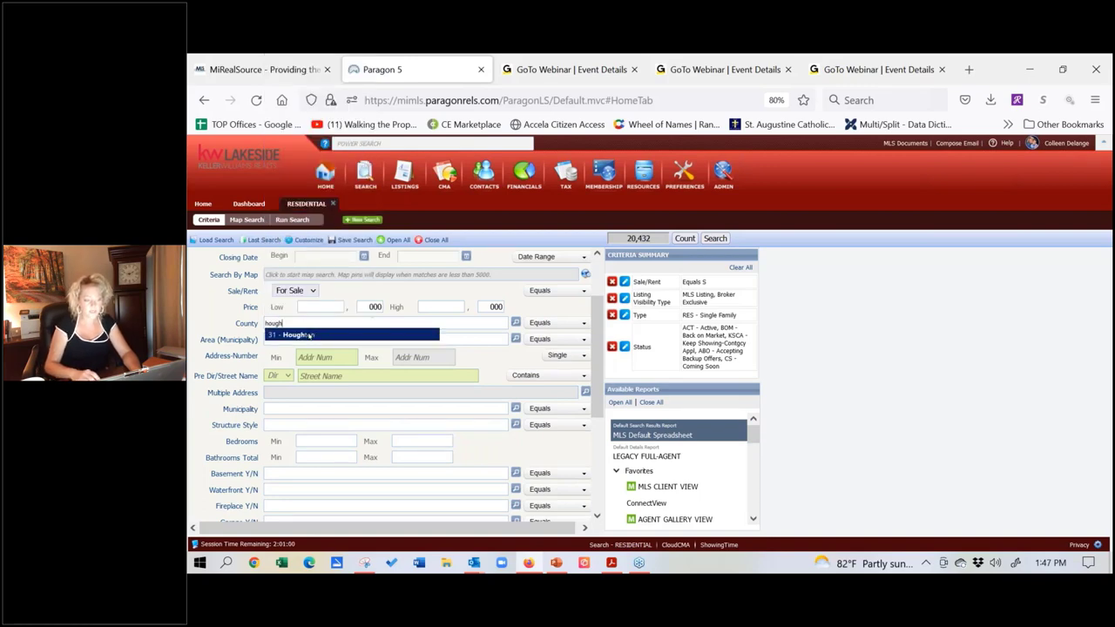
pyautogui.click(309, 336)
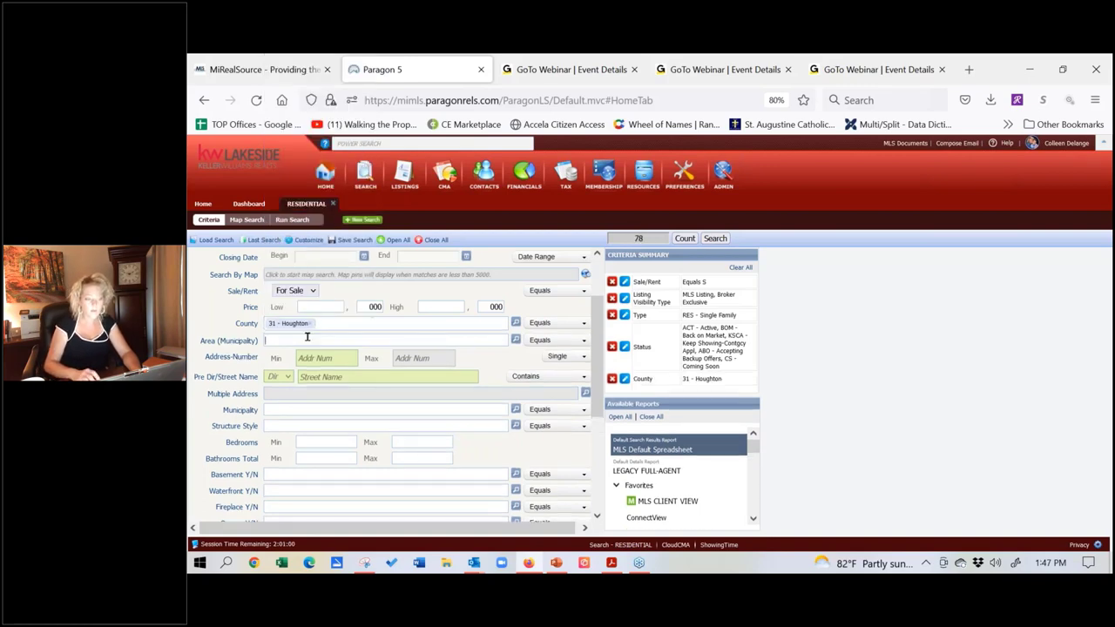
pyautogui.write('hou')
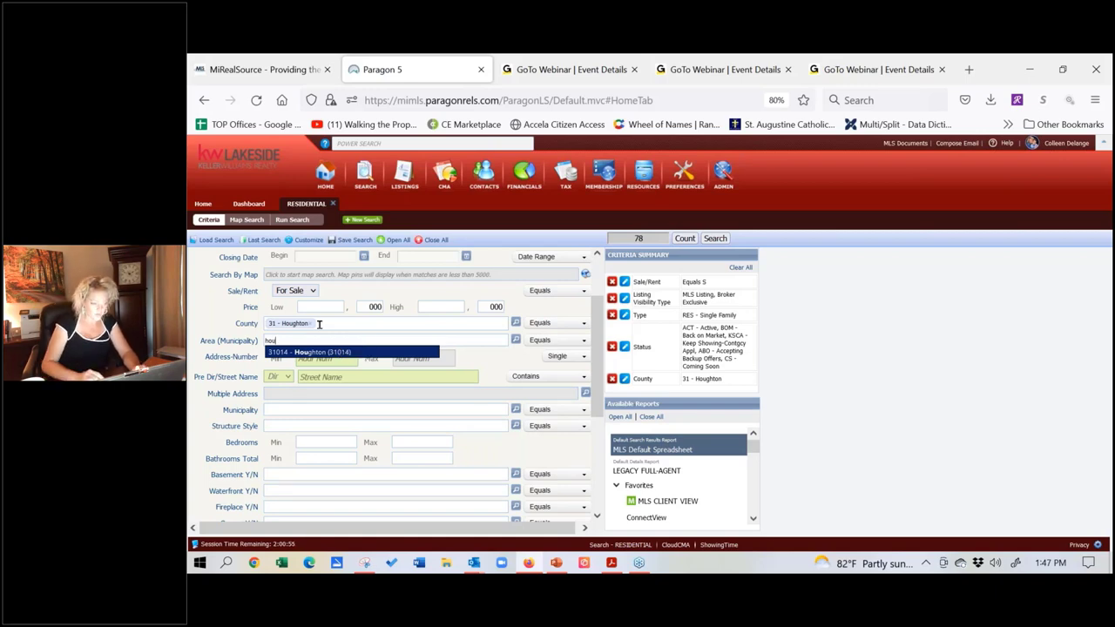
pyautogui.click(312, 323)
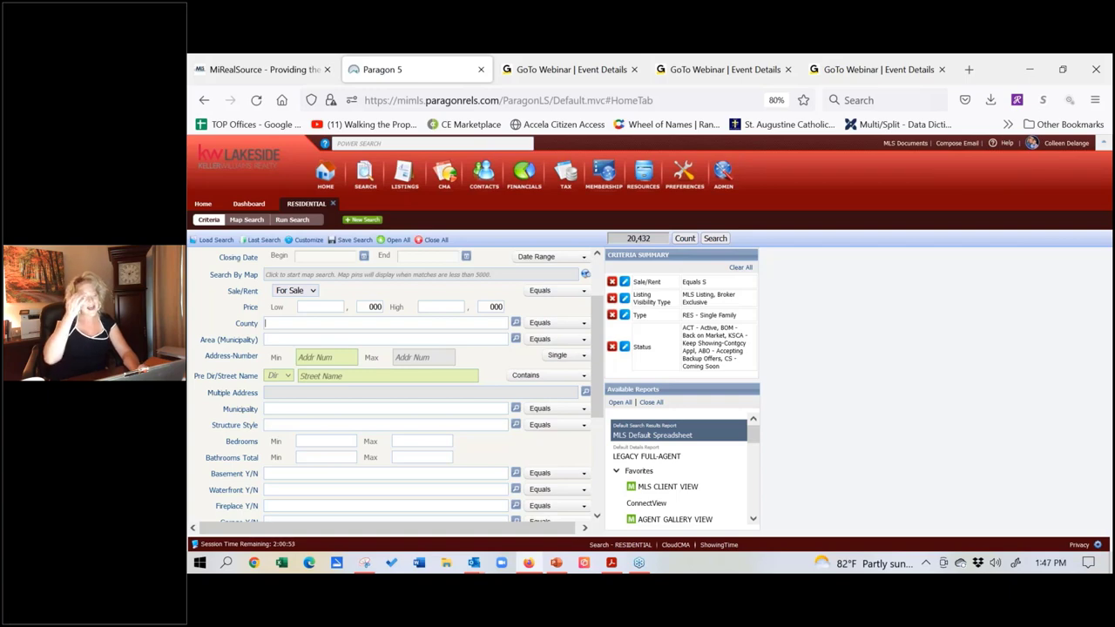
pyautogui.write('hou')
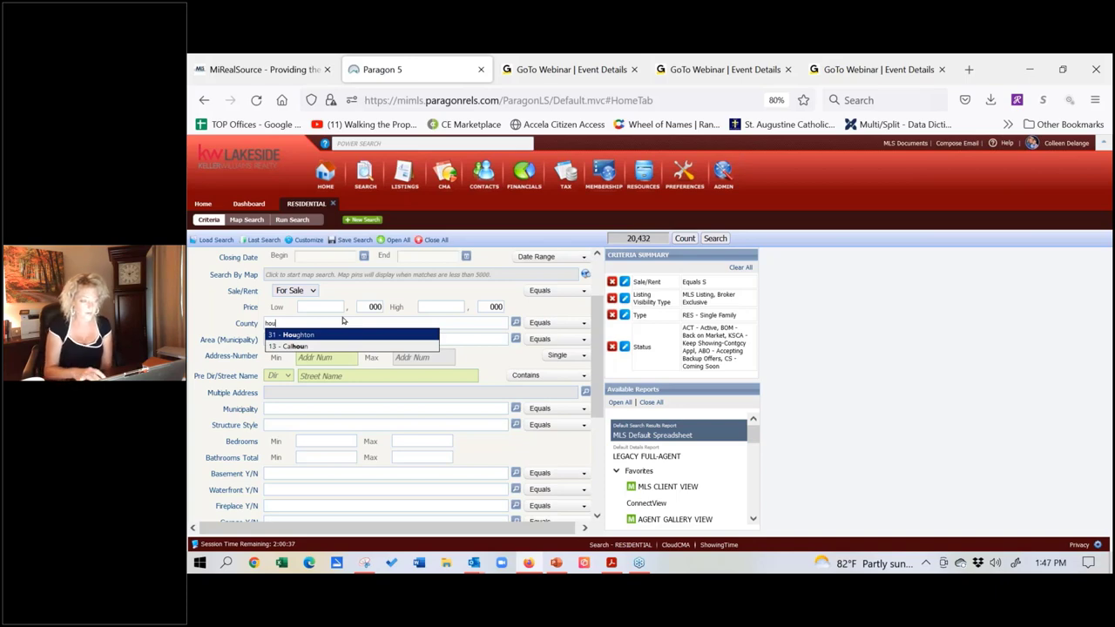
# Step: Clear County and add Clinton Twp, Macomb Twp and Sterling Heights as areas
pyautogui.hotkey('ctrl', 'a')
pyautogui.press('BackSpace')
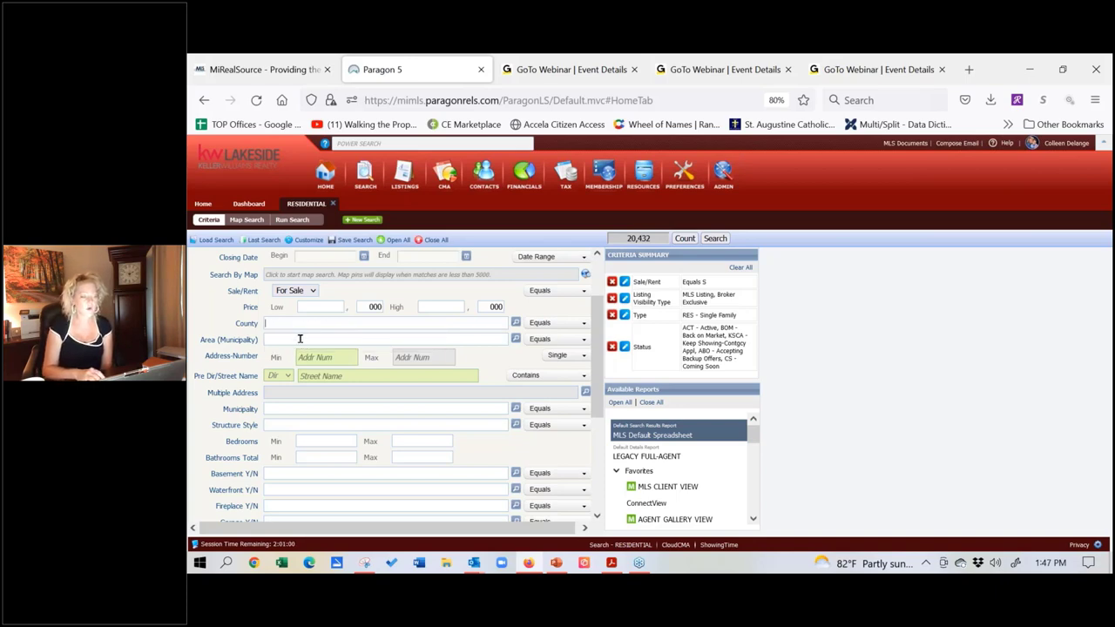
pyautogui.click(299, 340)
pyautogui.write('clin')
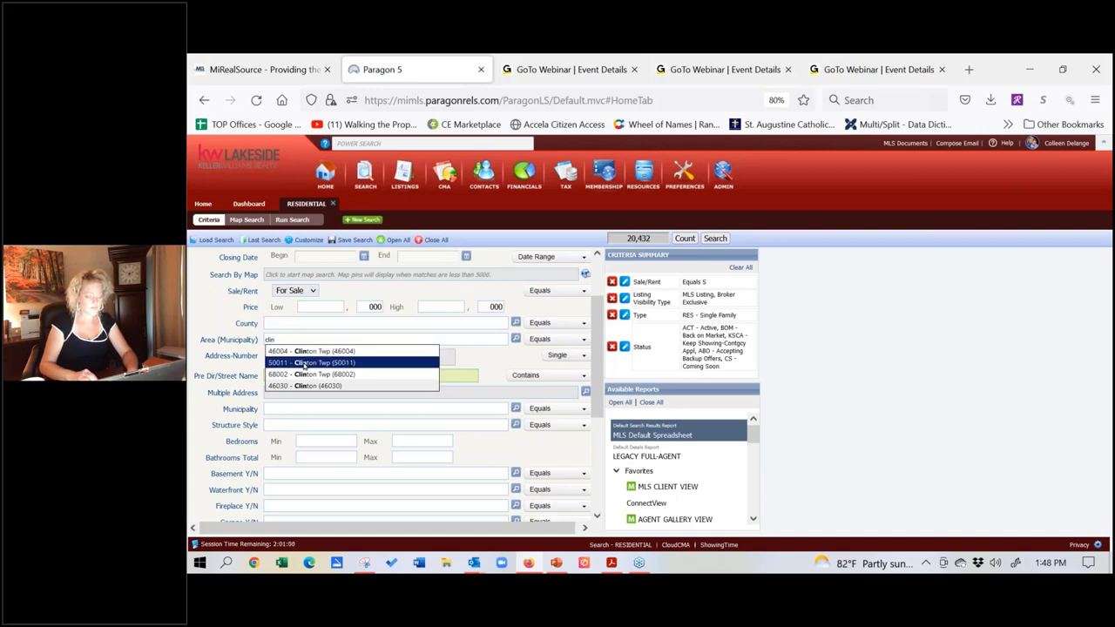
pyautogui.click(305, 363)
pyautogui.write('macomb')
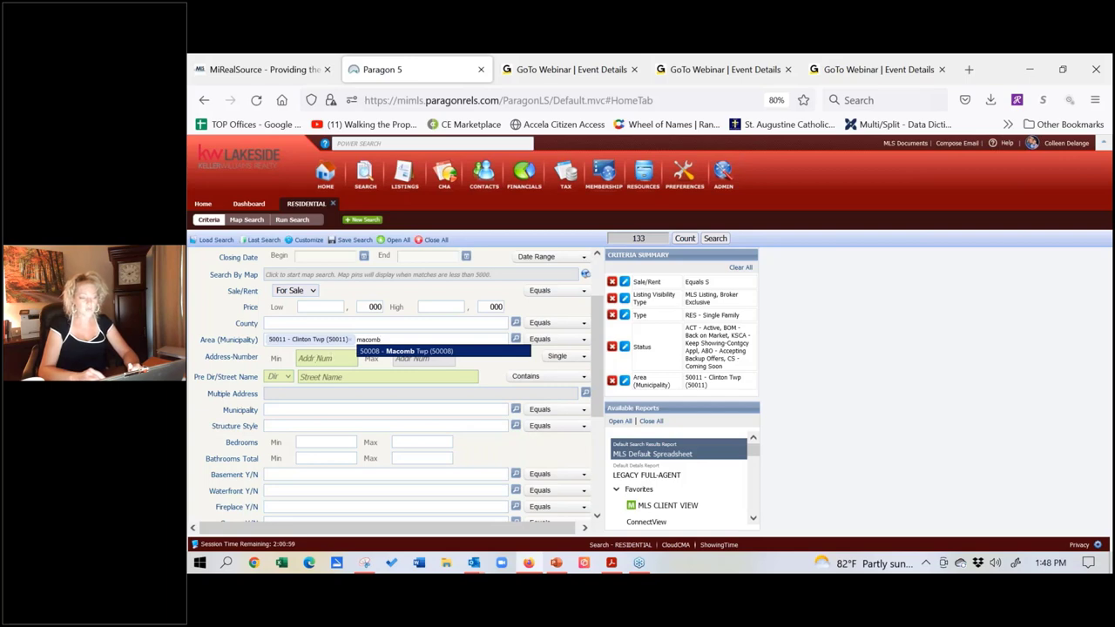
pyautogui.click(370, 352)
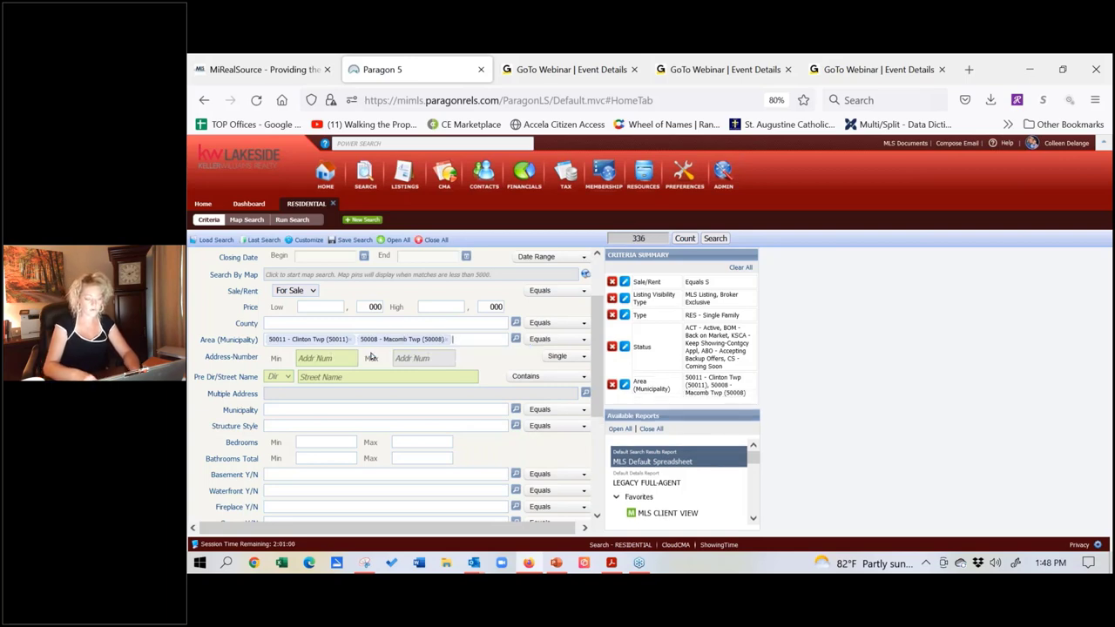
pyautogui.write('ster')
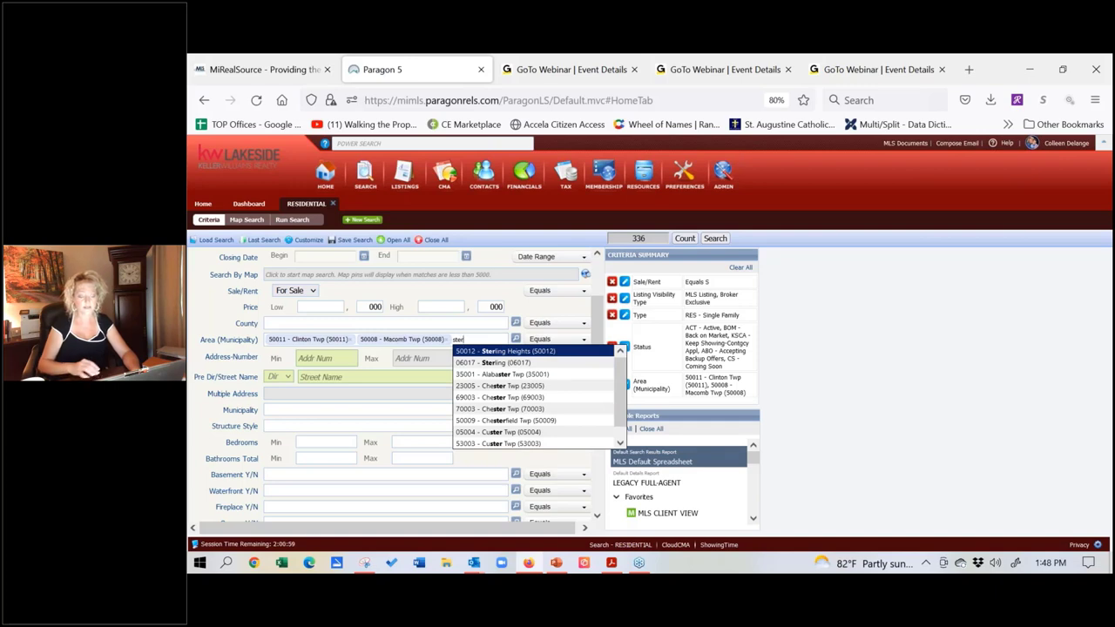
pyautogui.click(479, 350)
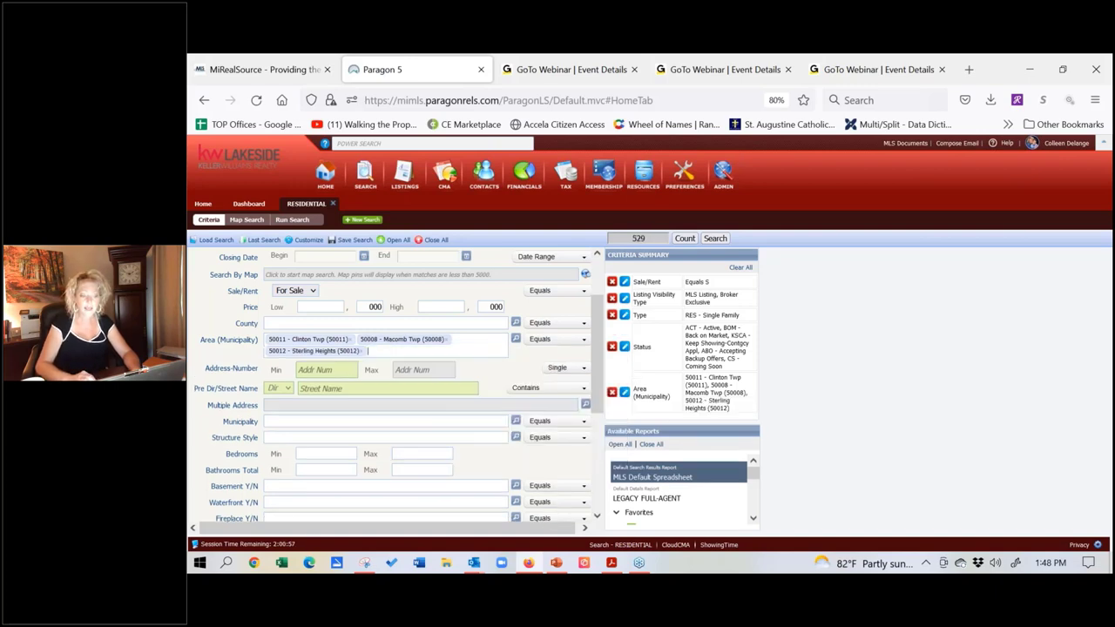
# Step: Remove Sterling Heights, Clinton Twp and Macomb Twp from the areas
pyautogui.click(359, 351)
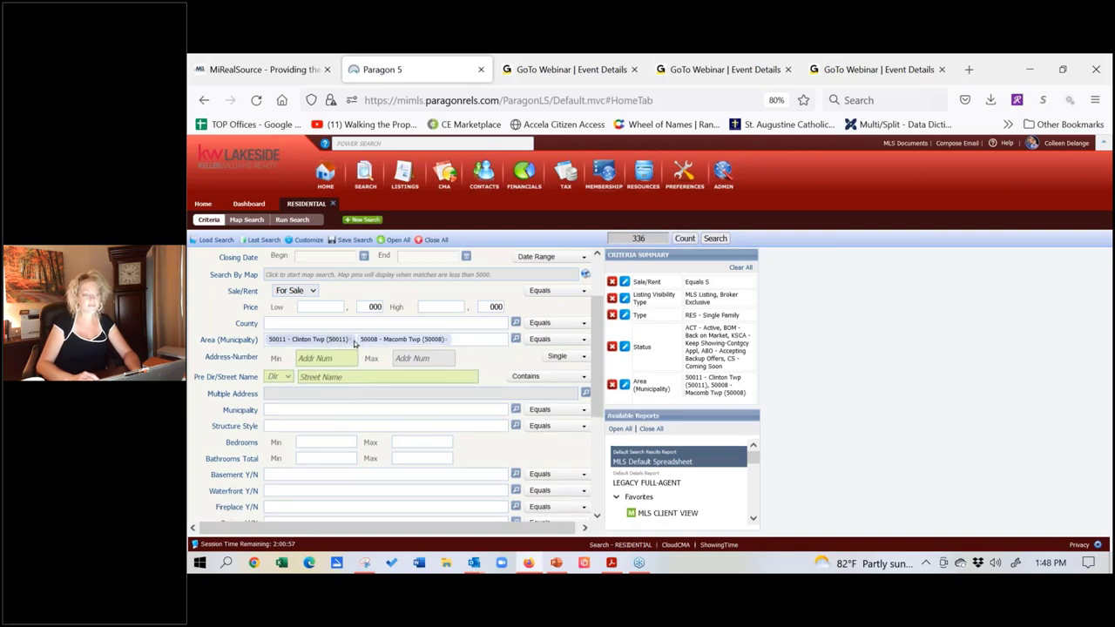
pyautogui.click(350, 339)
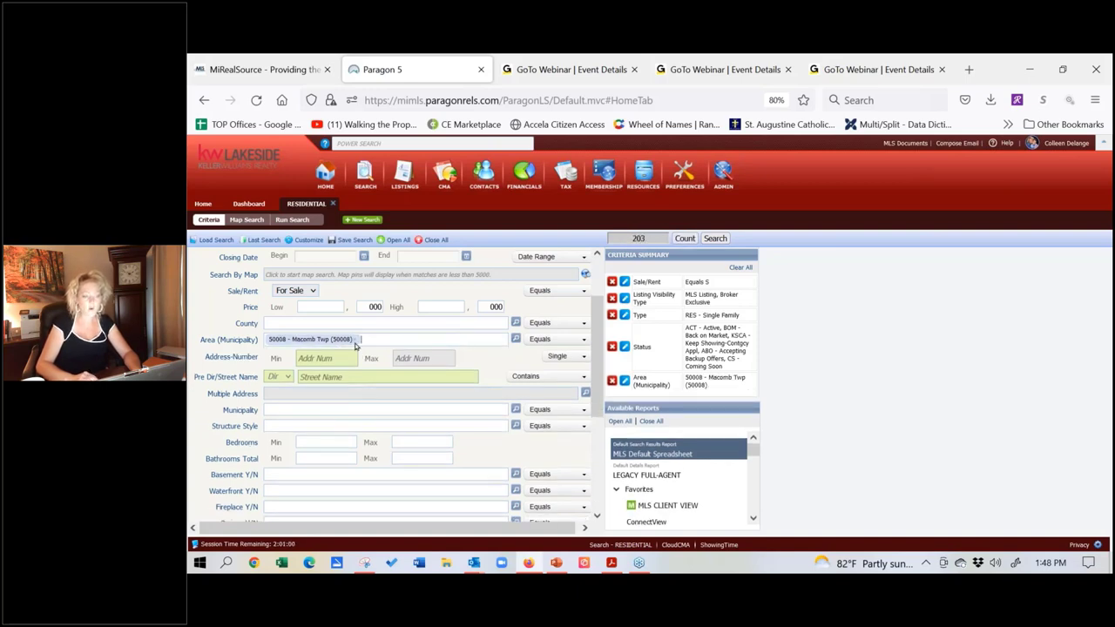
pyautogui.click(353, 339)
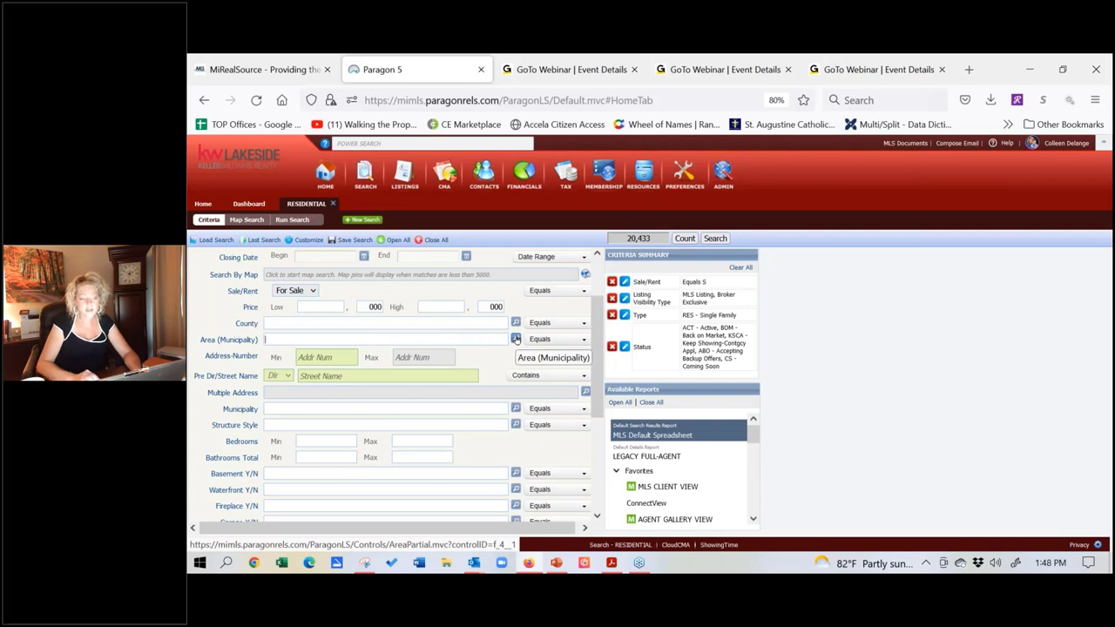
# Step: Filter the Area (Municipality) lookup to areas beginning with 31
pyautogui.click(515, 339)
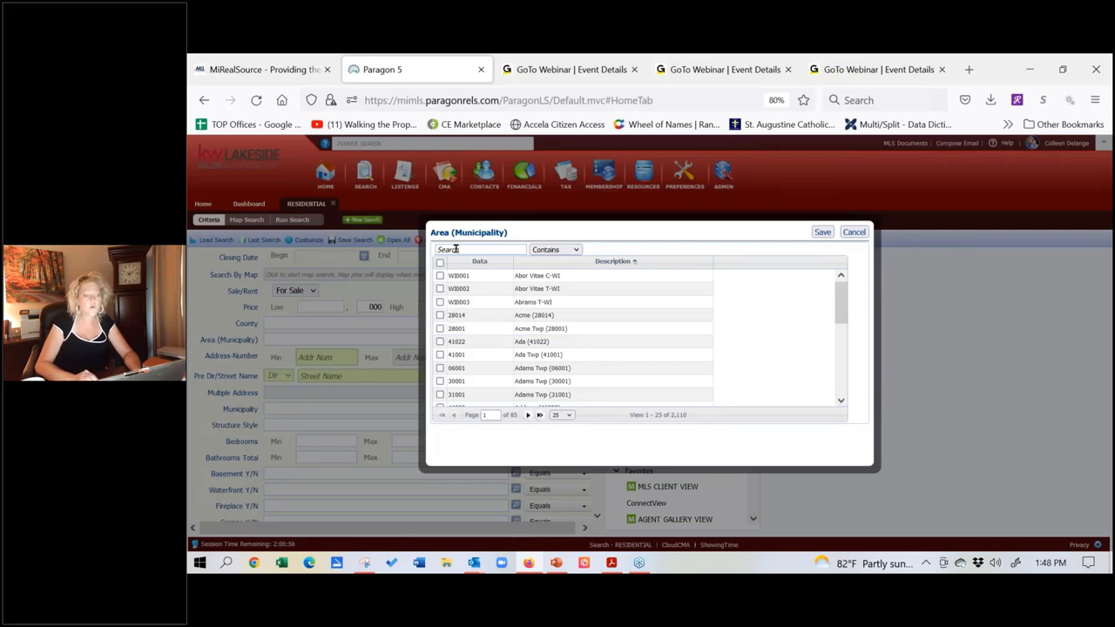
pyautogui.click(454, 249)
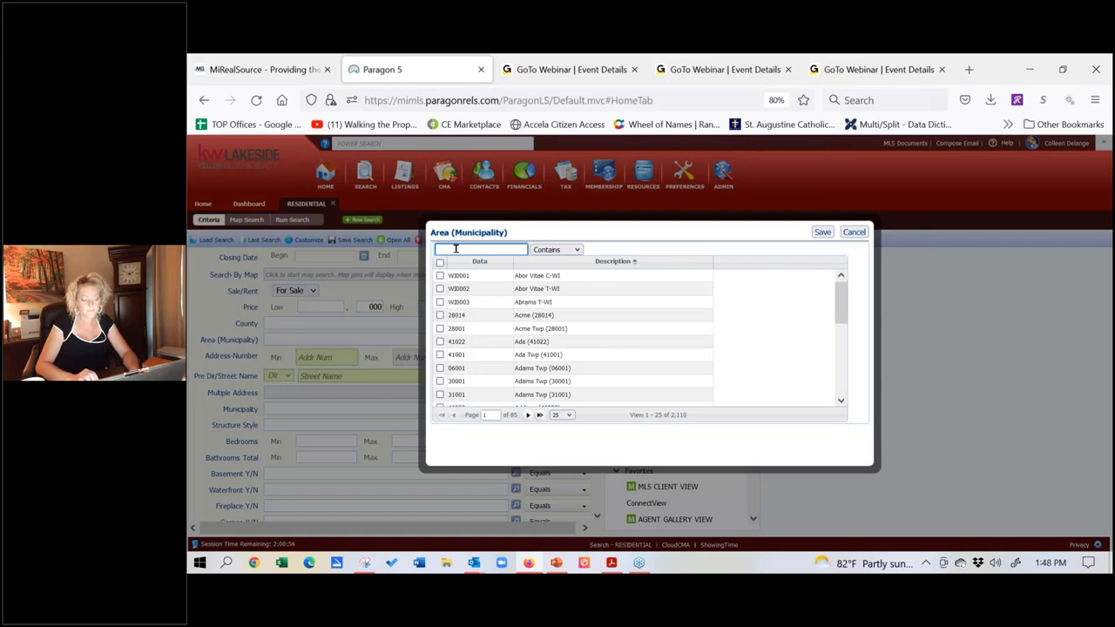
pyautogui.write('31')
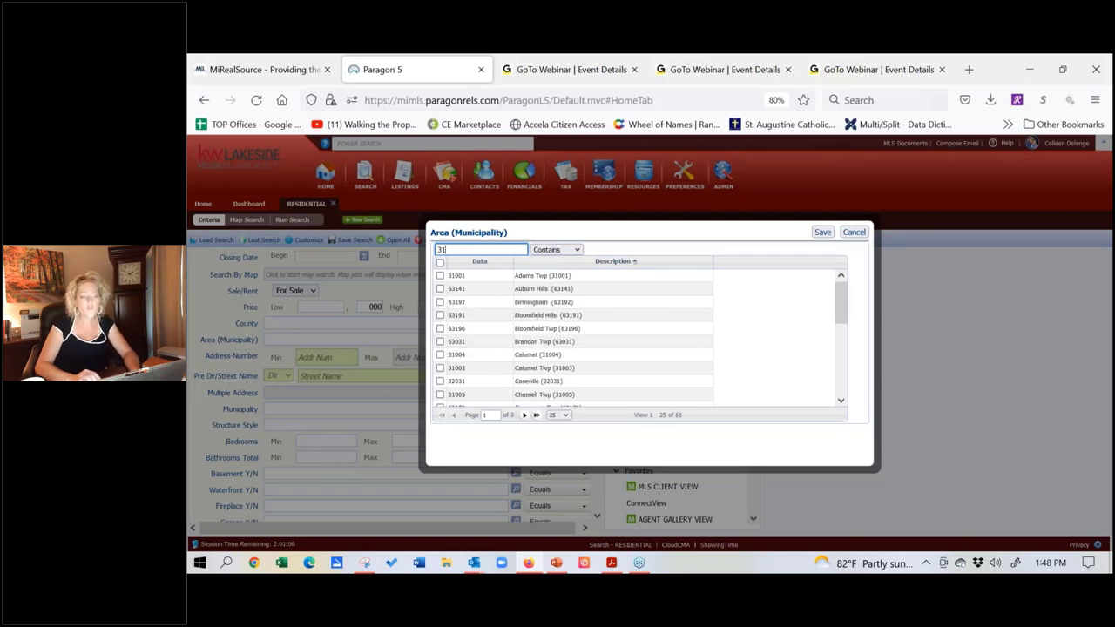
pyautogui.click(552, 249)
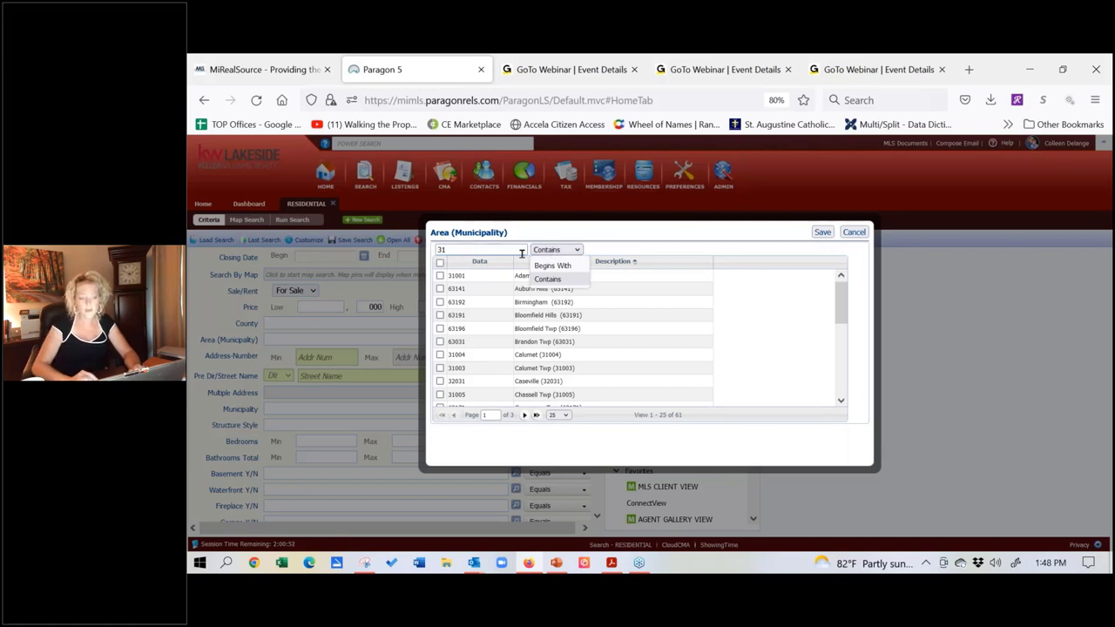
pyautogui.click(547, 266)
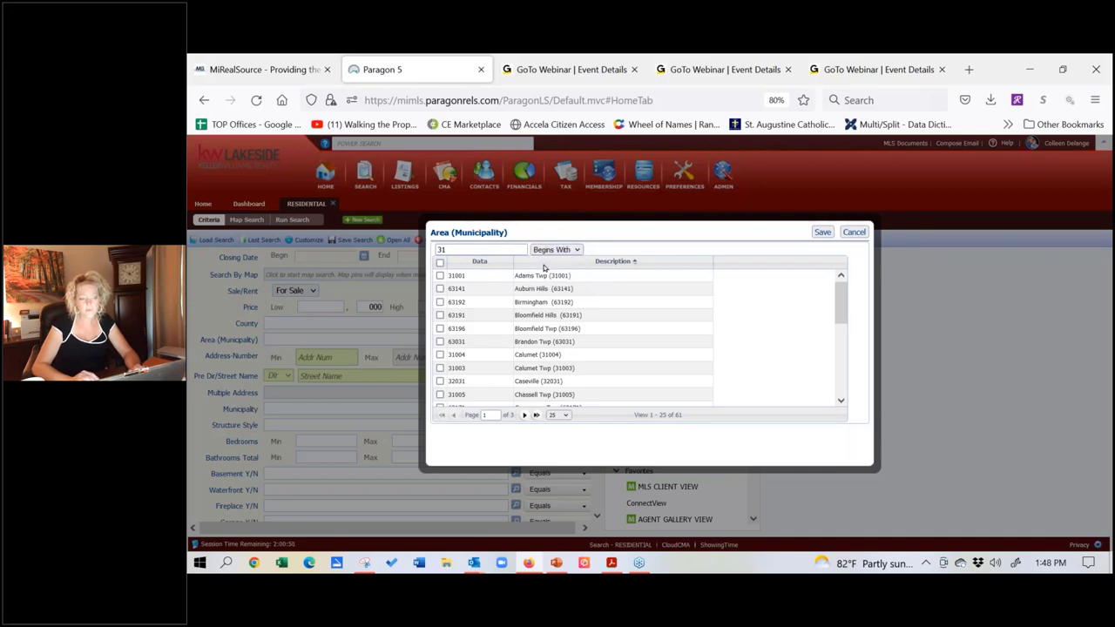
pyautogui.click(504, 249)
pyautogui.press('Return')
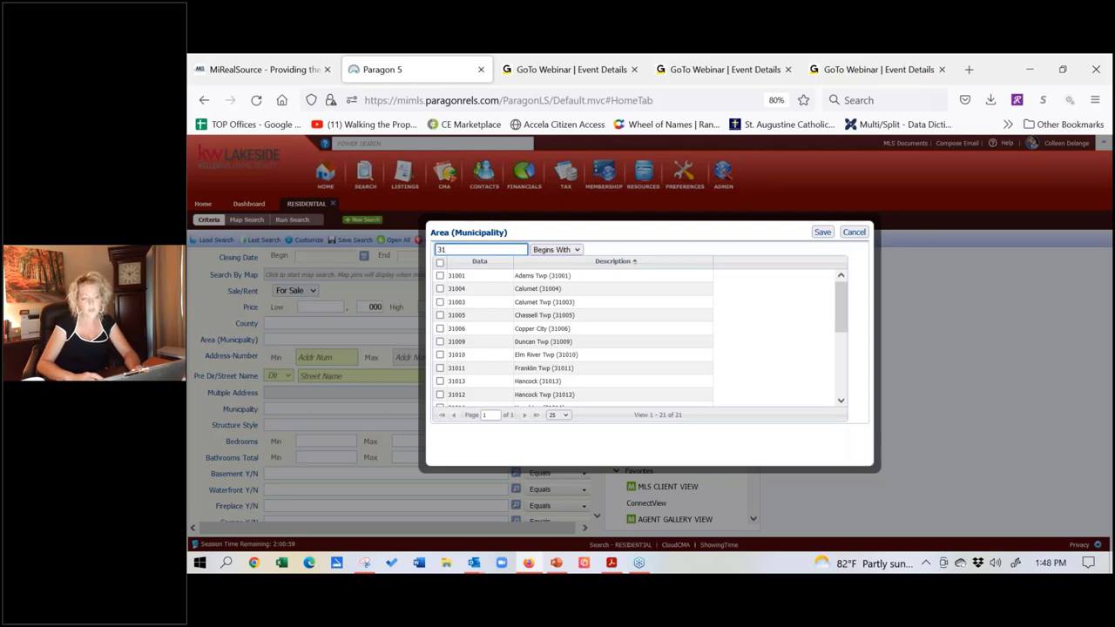
pyautogui.moveTo(842, 315); pyautogui.dragTo(837, 316)
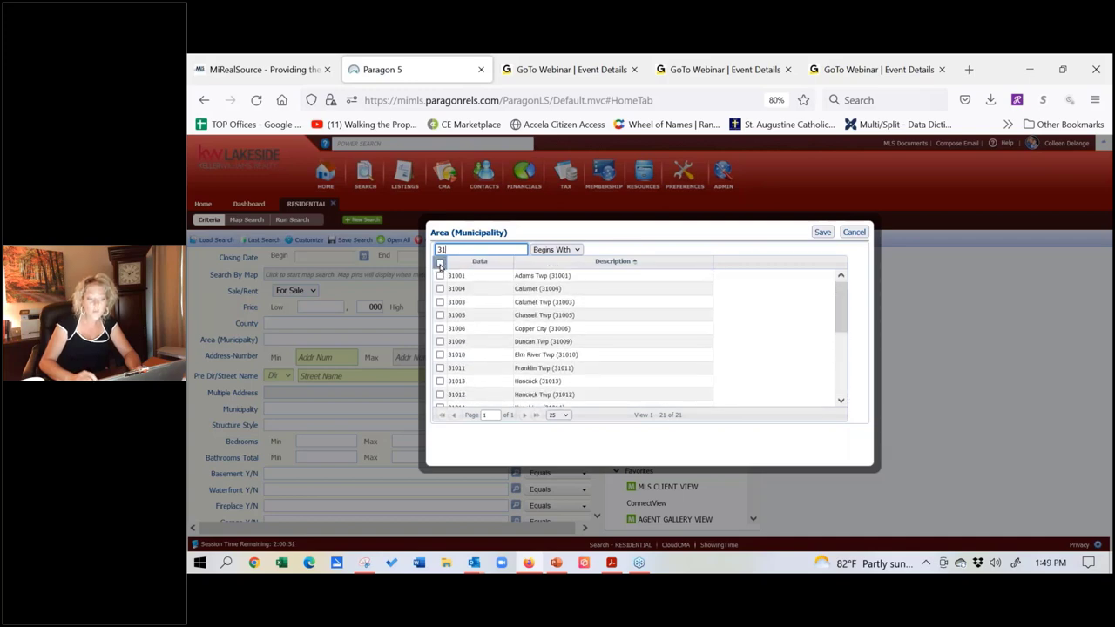
# Step: Save all 31 areas except Calumet Twp and Lake Linden, then clear the Area criterion
pyautogui.click(440, 263)
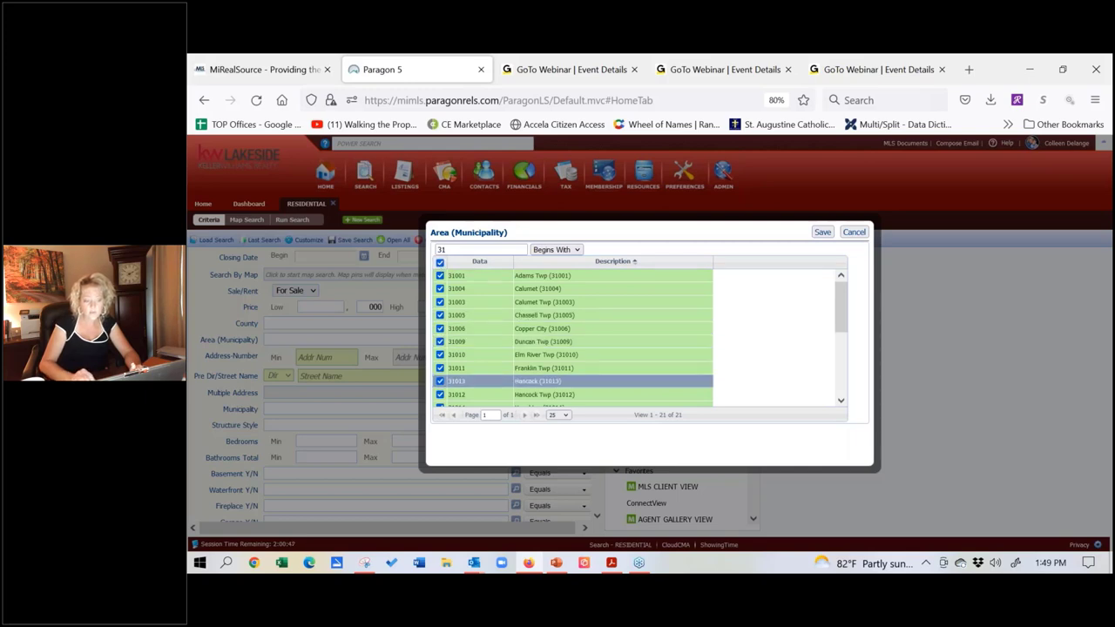
pyautogui.click(440, 303)
pyautogui.moveTo(842, 316); pyautogui.dragTo(843, 341)
pyautogui.click(439, 370)
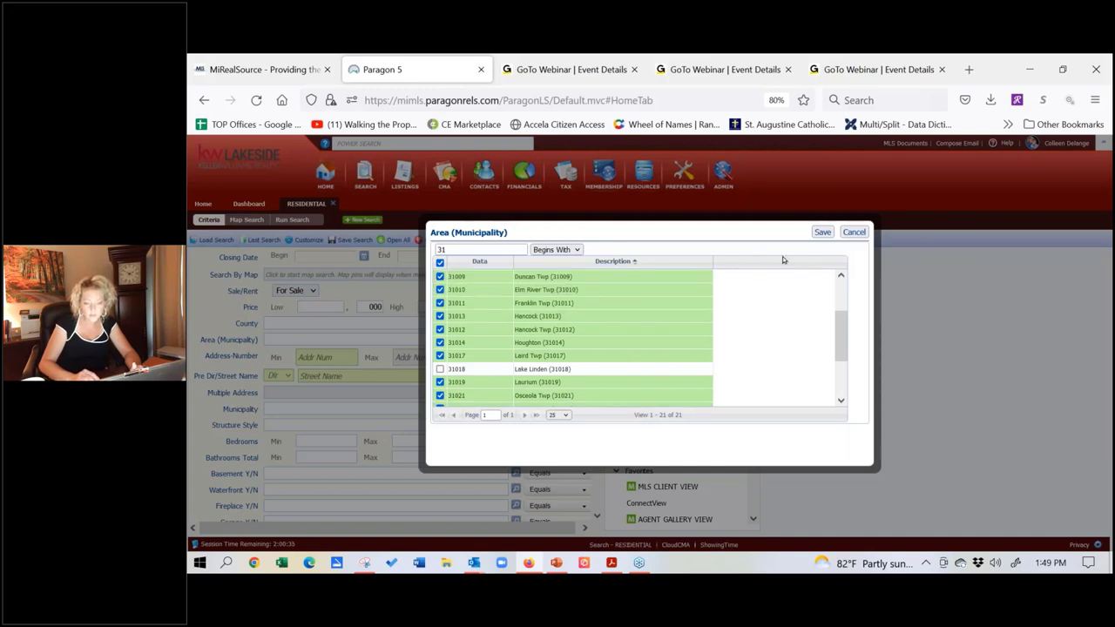
pyautogui.click(822, 232)
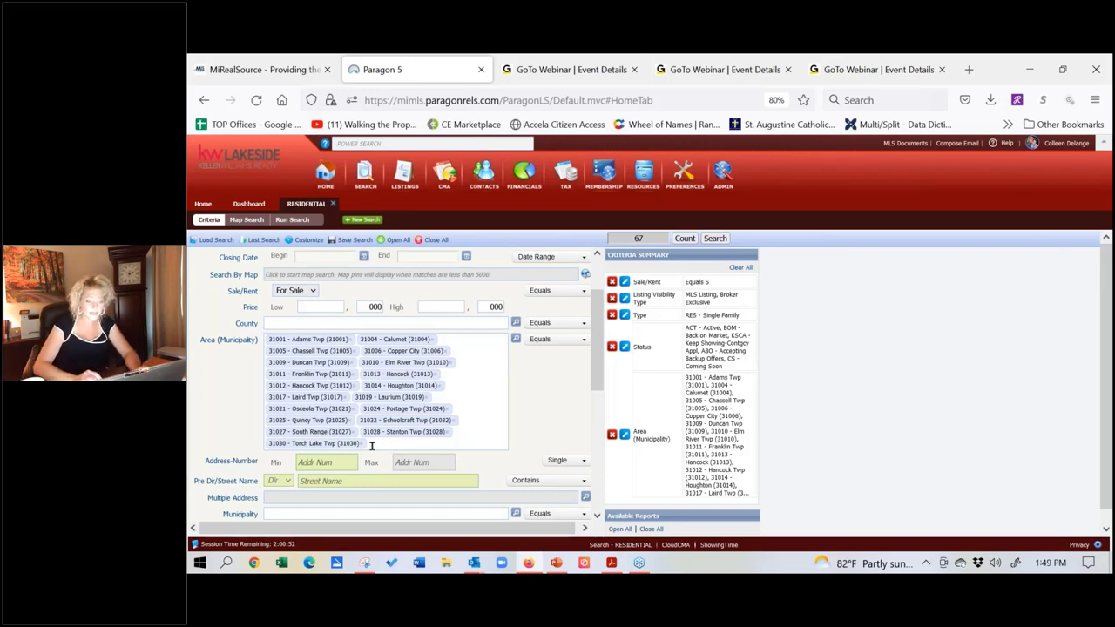
pyautogui.click(611, 434)
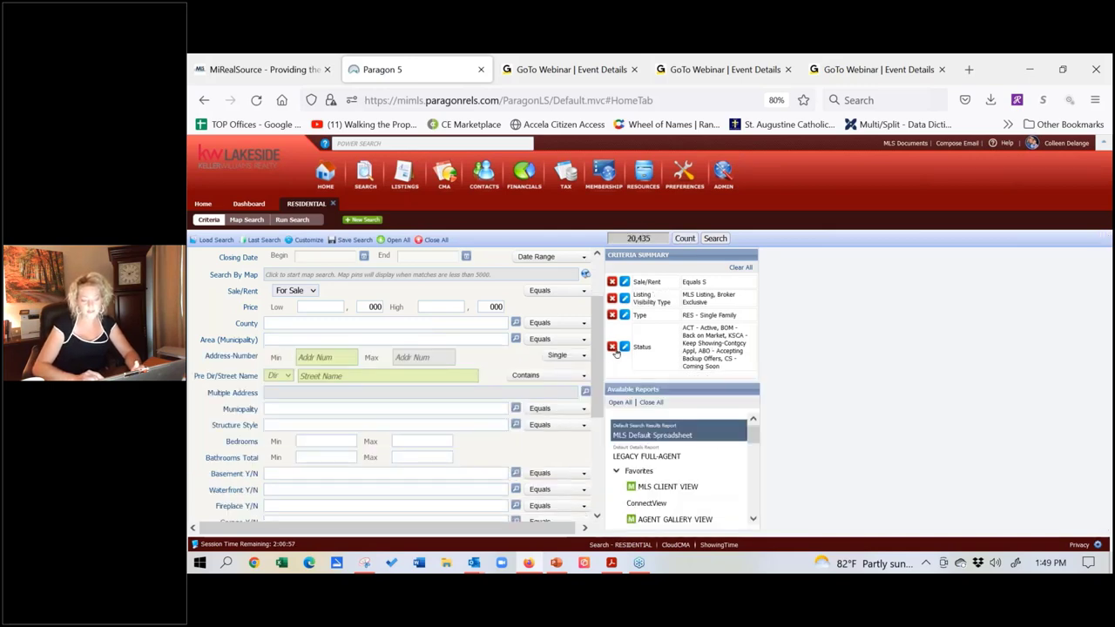
# Step: Filter the Area (Municipality) lookup to areas beginning with 31
pyautogui.click(516, 339)
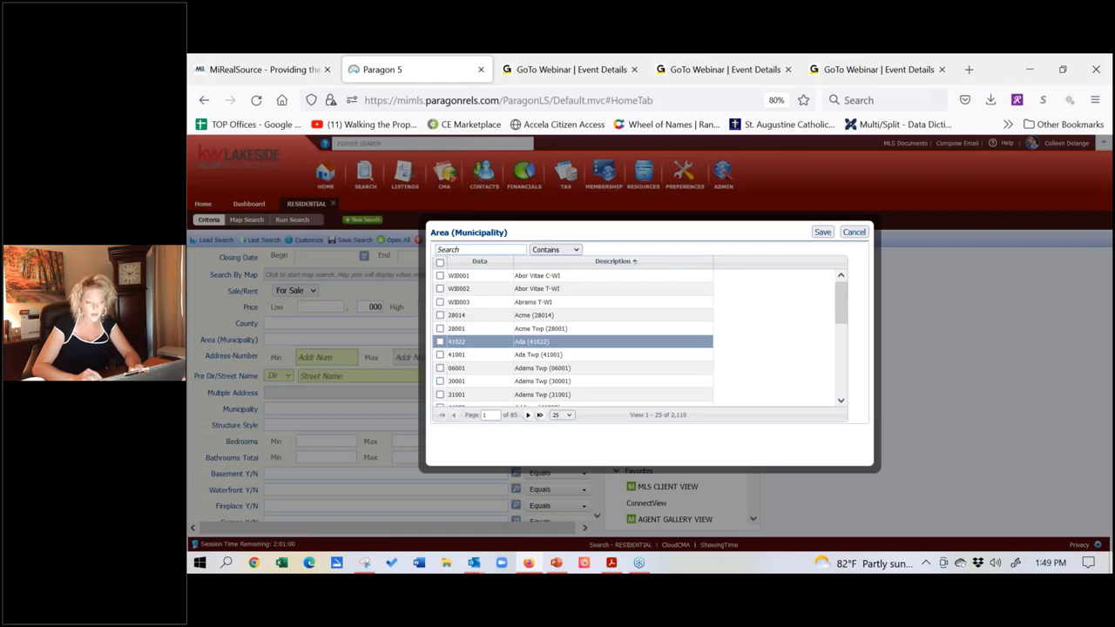
pyautogui.click(483, 250)
pyautogui.write('31')
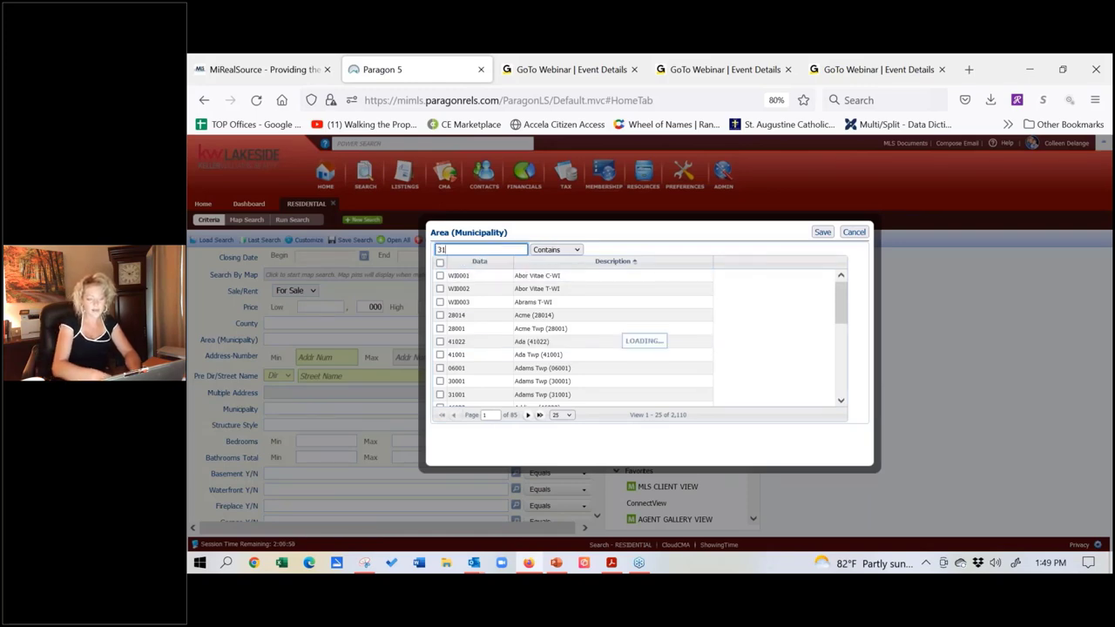
pyautogui.click(576, 250)
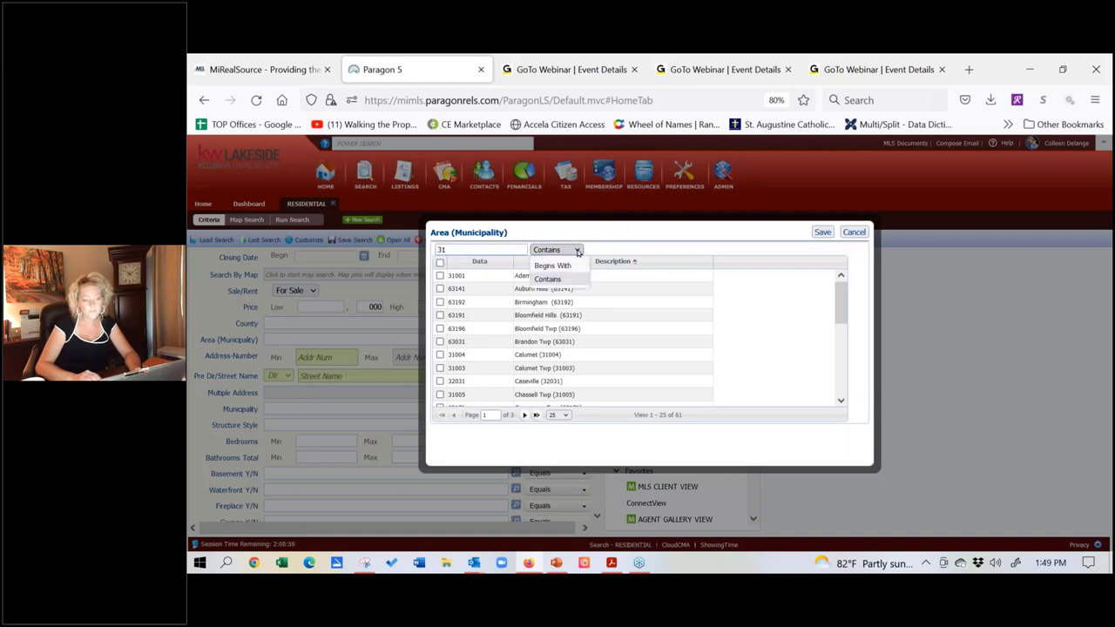
pyautogui.click(550, 263)
pyautogui.click(476, 246)
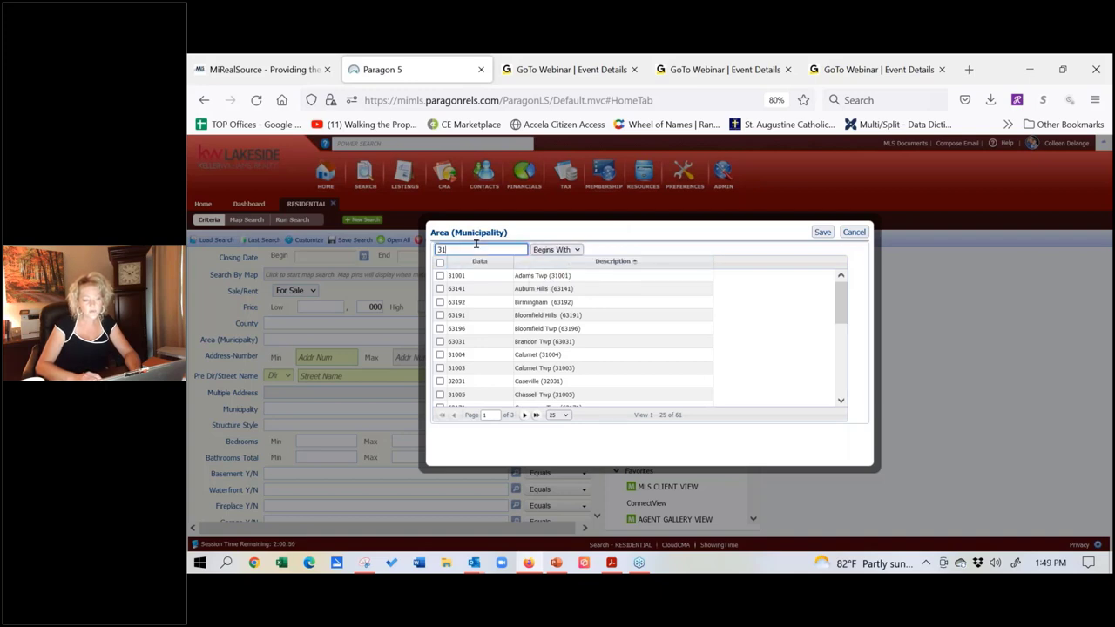
pyautogui.press('Return')
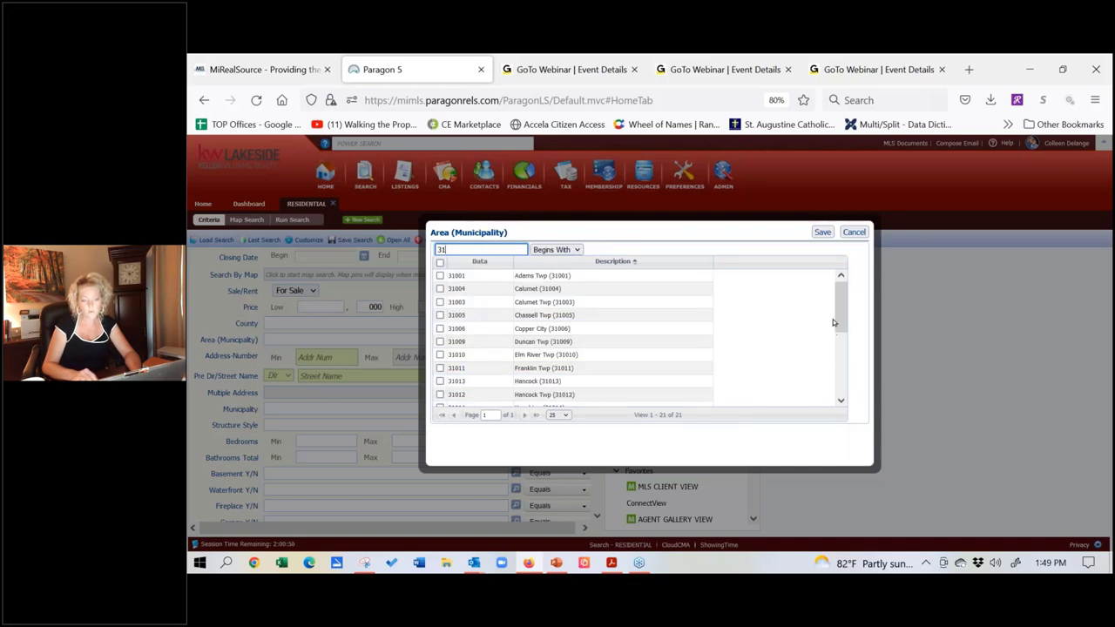
# Step: Save all 31 areas except Calumet Twp, Chassell Twp and Copper City as the area criterion
pyautogui.click(440, 262)
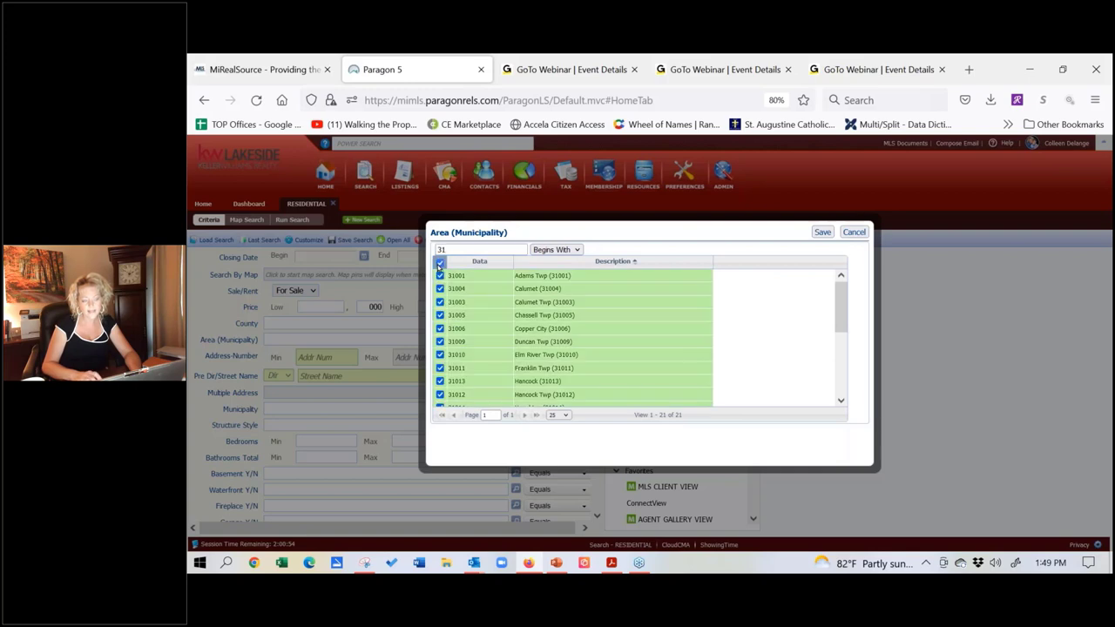
pyautogui.click(440, 301)
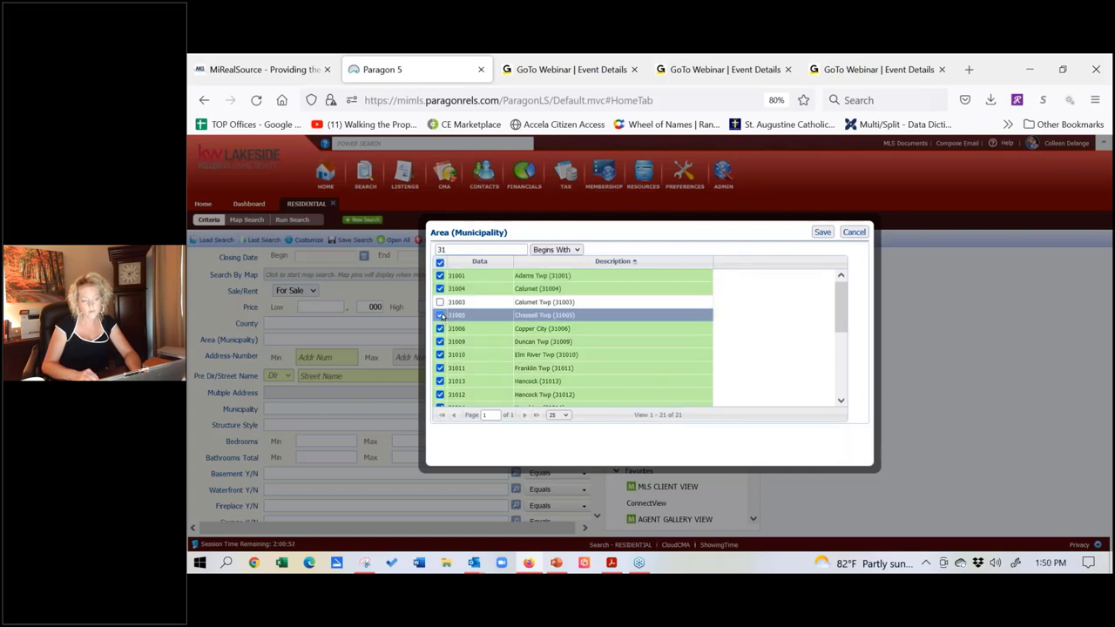
pyautogui.click(440, 315)
pyautogui.click(439, 328)
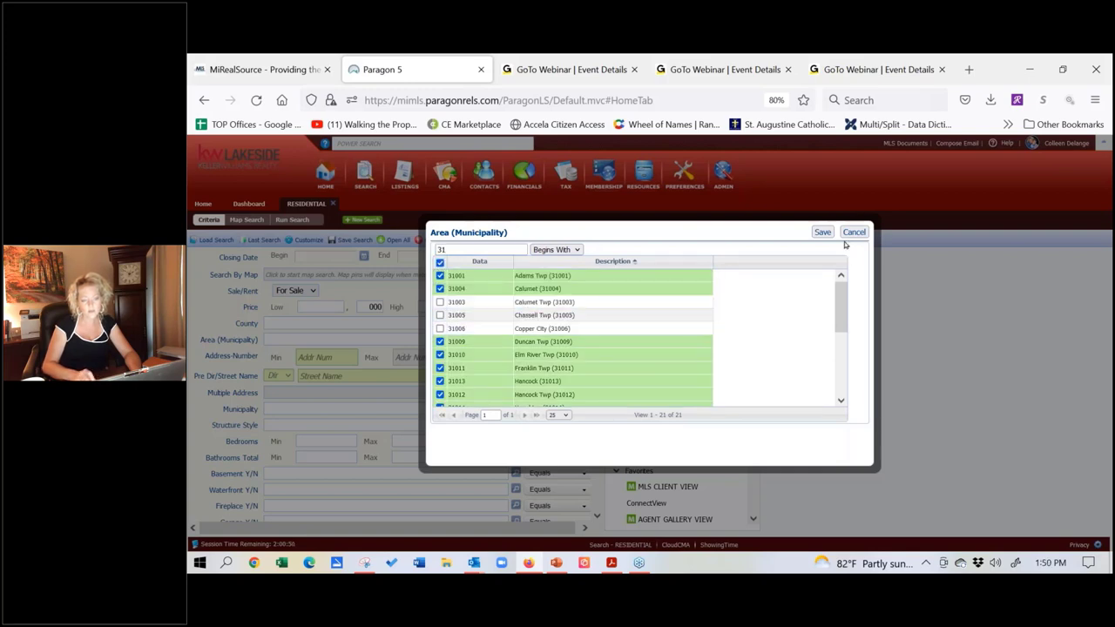
pyautogui.click(825, 233)
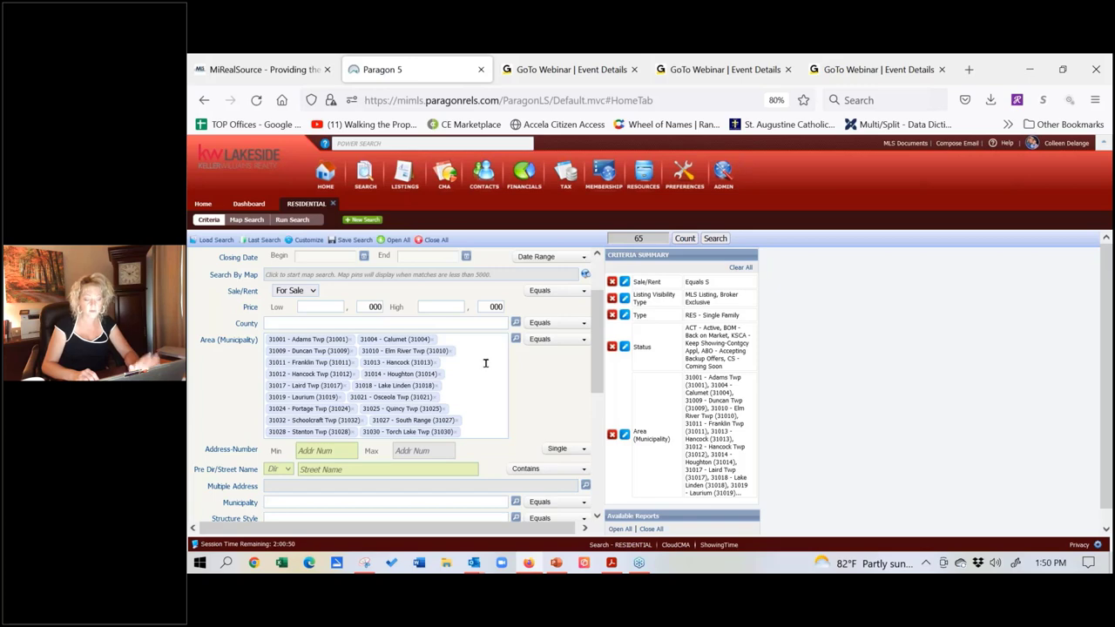
# Step: Delete the Houghton-area Area (Municipality) criterion from the Criteria Summary, restoring 20,435 matches
pyautogui.click(612, 436)
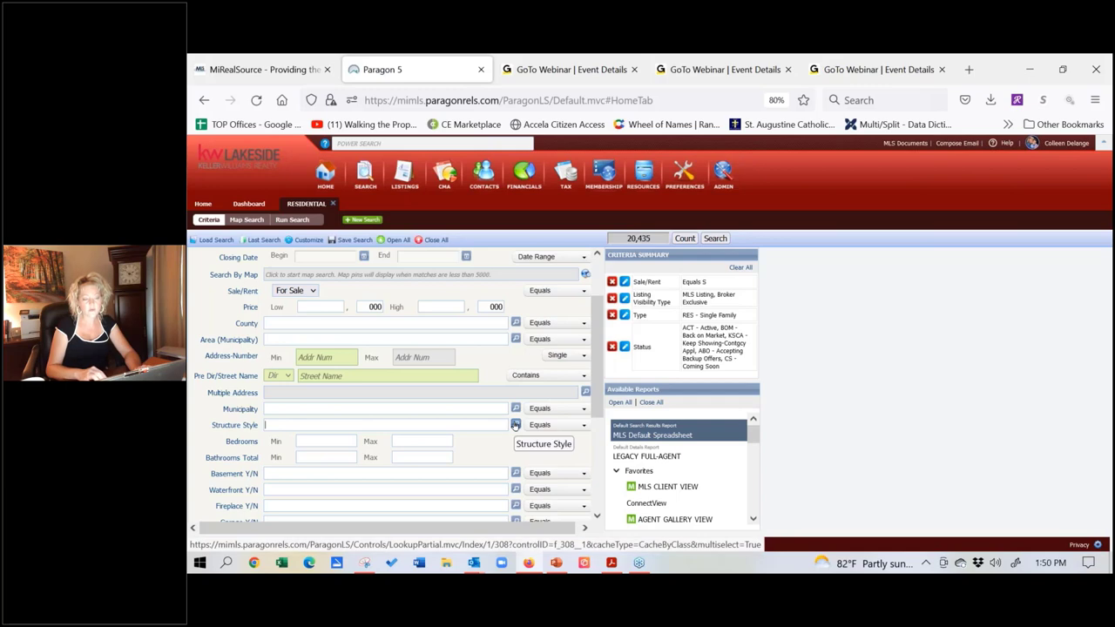
pyautogui.click(514, 424)
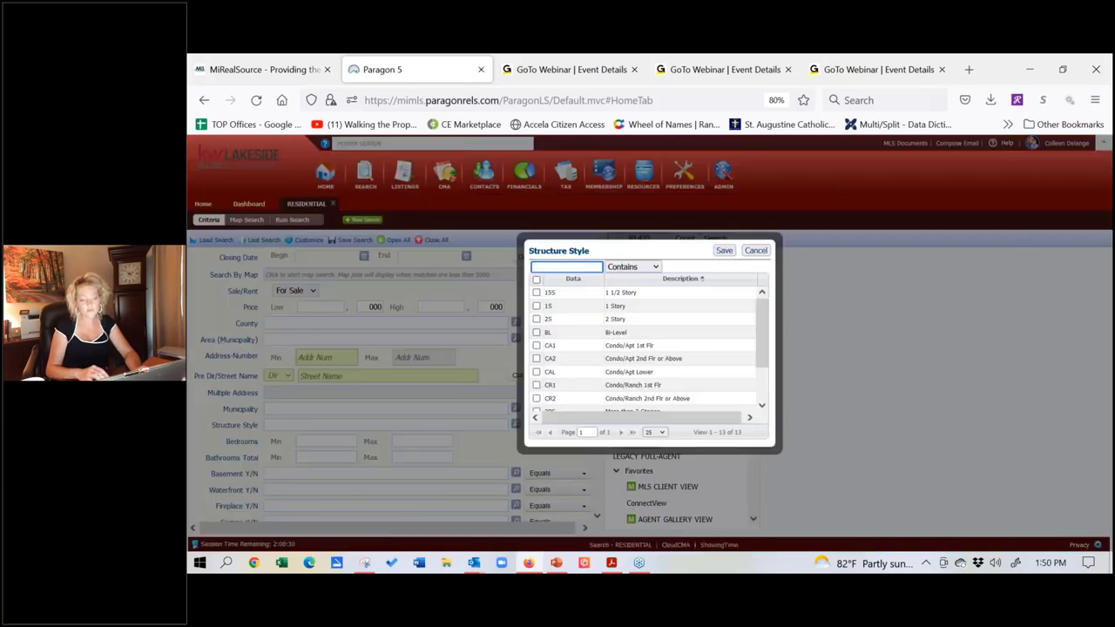
pyautogui.click(688, 294)
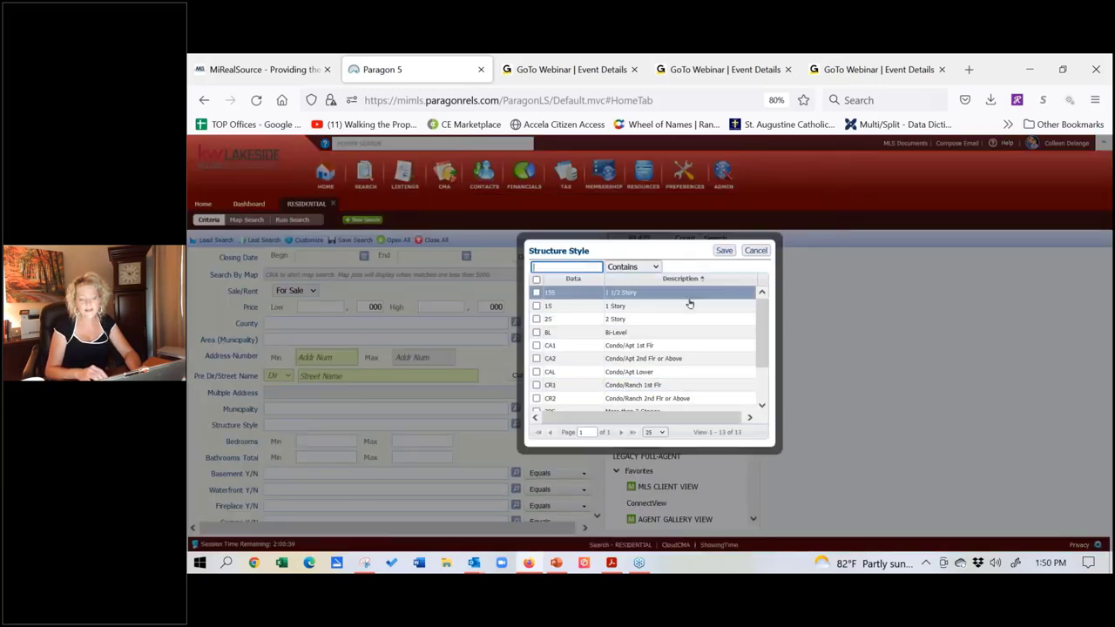
pyautogui.click(665, 308)
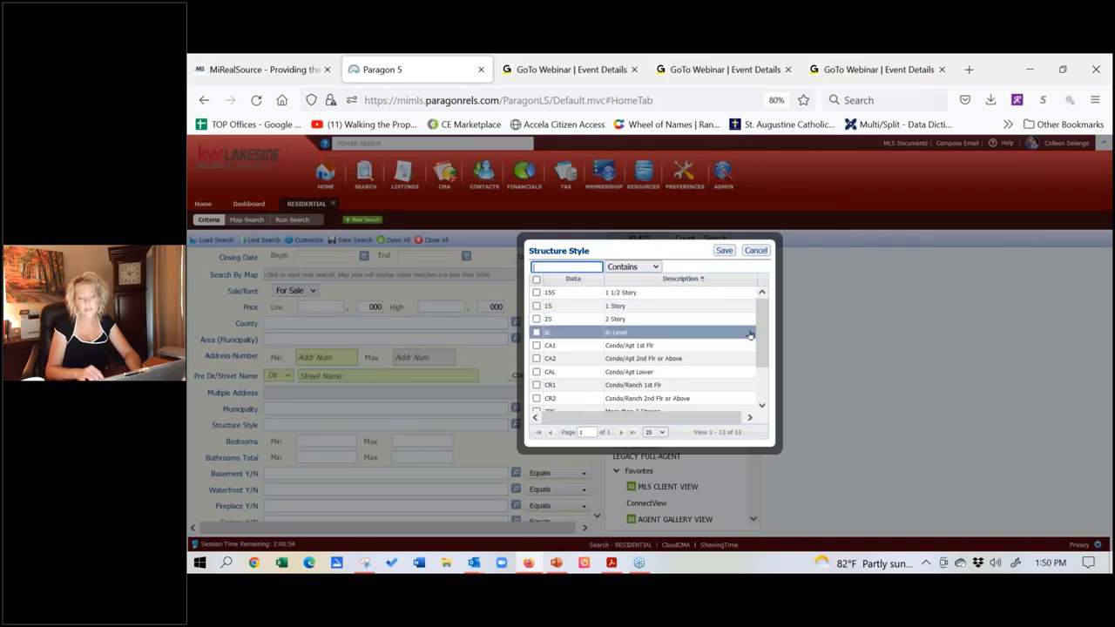
pyautogui.moveTo(765, 329); pyautogui.dragTo(758, 325)
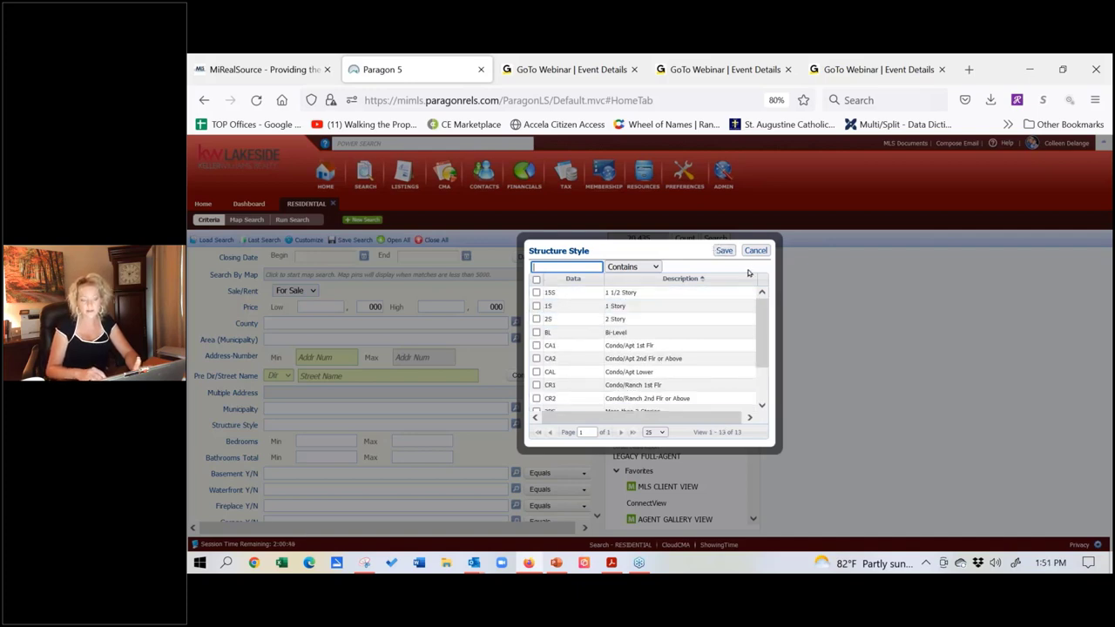
pyautogui.click(755, 250)
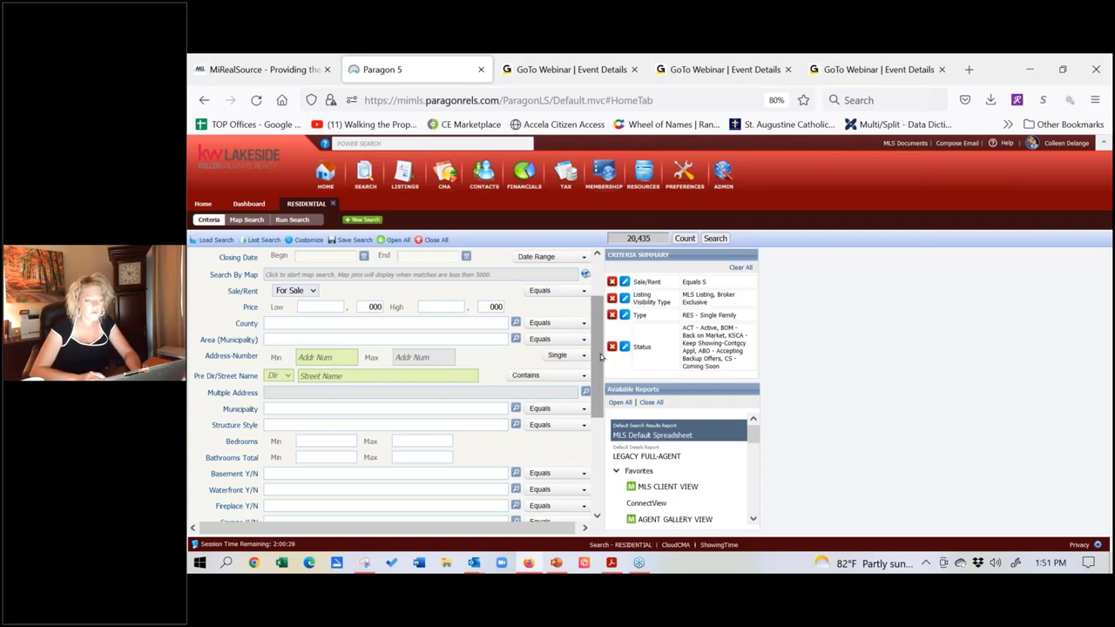
# Step: Scroll the search form down to reveal Basement Y/N, Garage Y/N and Features
pyautogui.moveTo(600, 355); pyautogui.dragTo(600, 413)
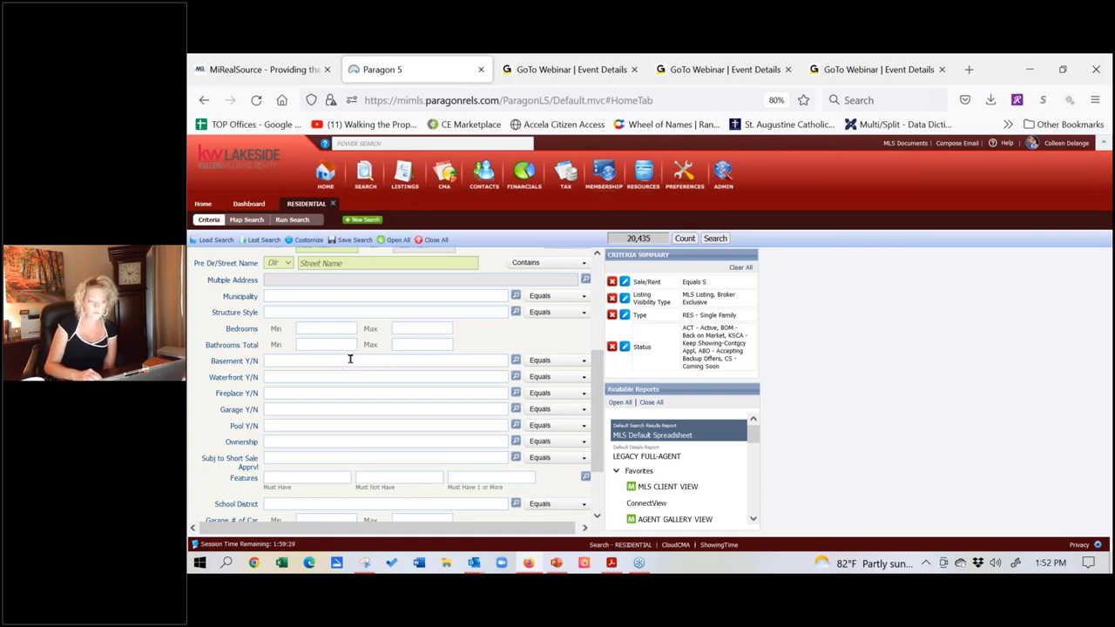
# Step: Set both Basement Y/N and Garage Y/N to Y - Yes, leaving 12,579 matches
pyautogui.write('y')
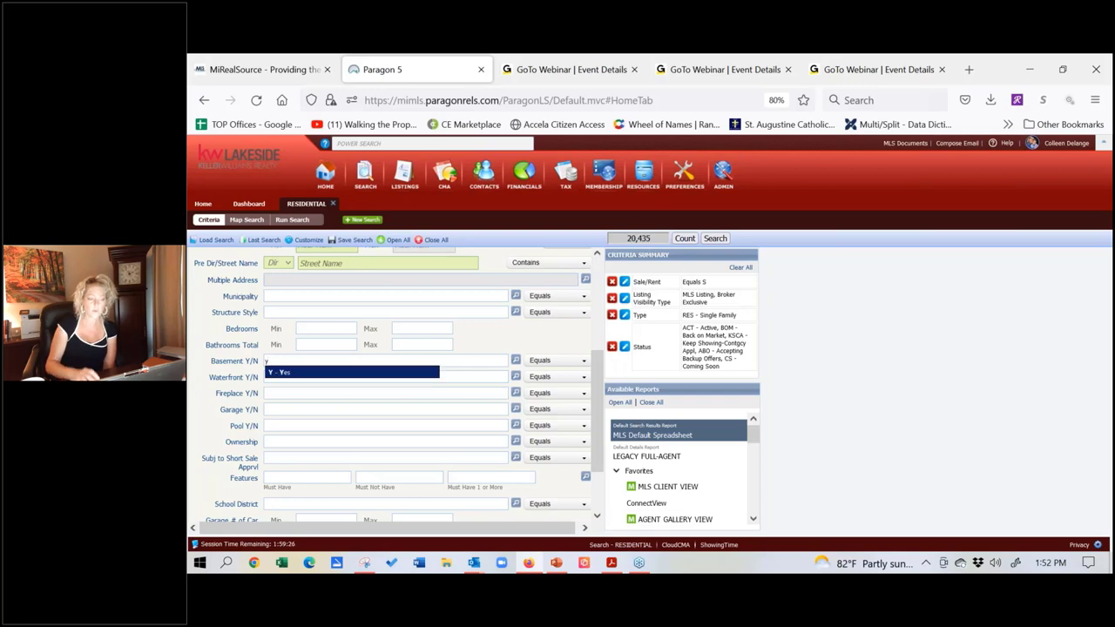
pyautogui.click(343, 374)
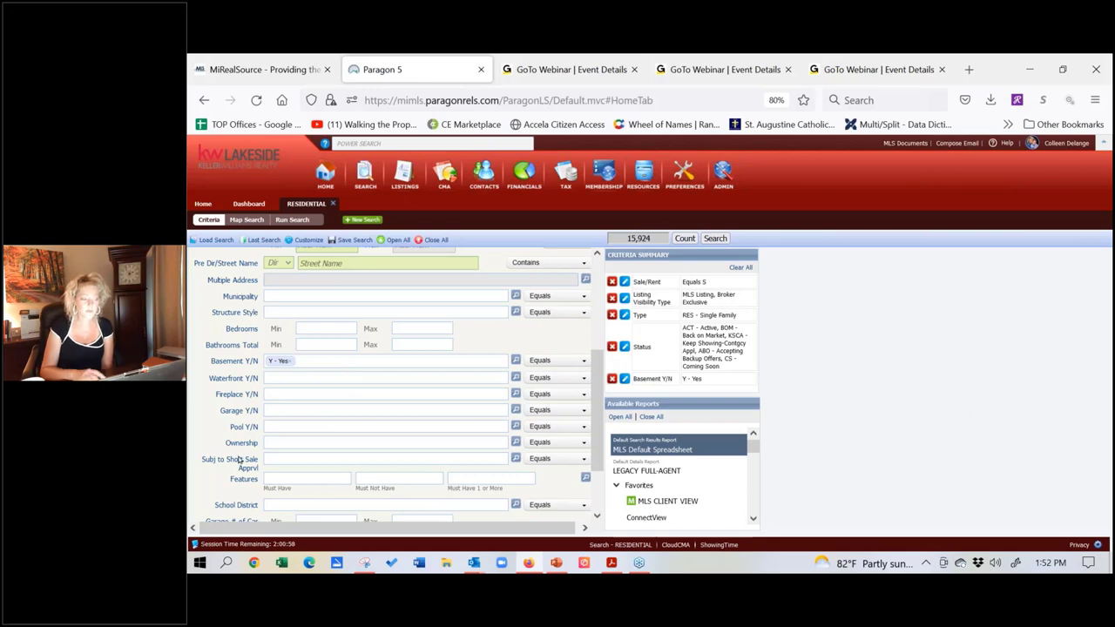
pyautogui.click(319, 411)
pyautogui.click(319, 411)
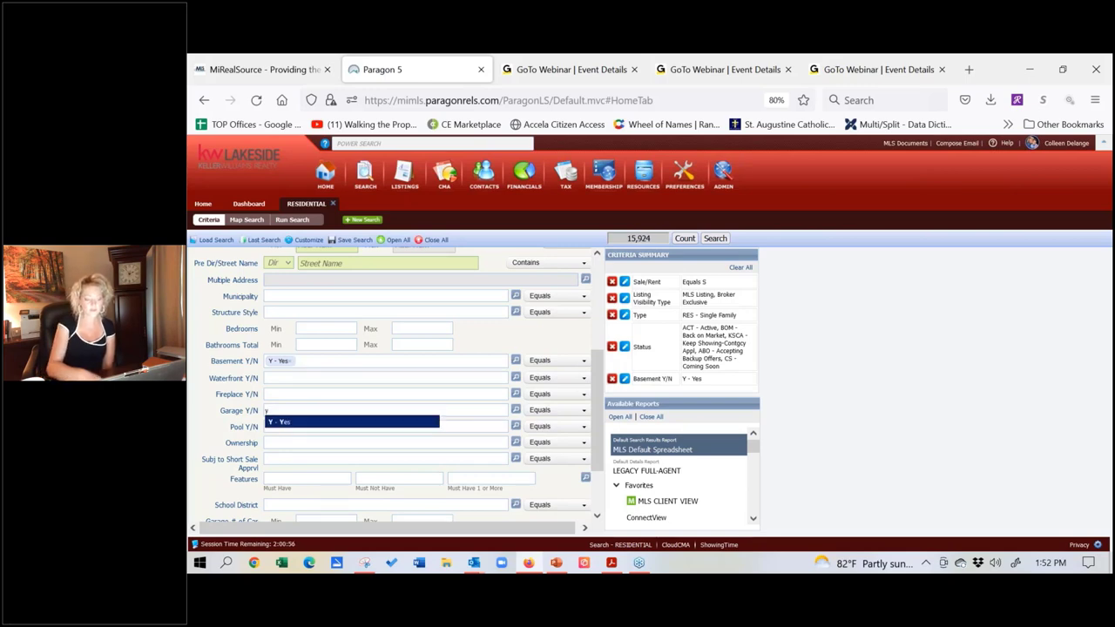
pyautogui.click(321, 424)
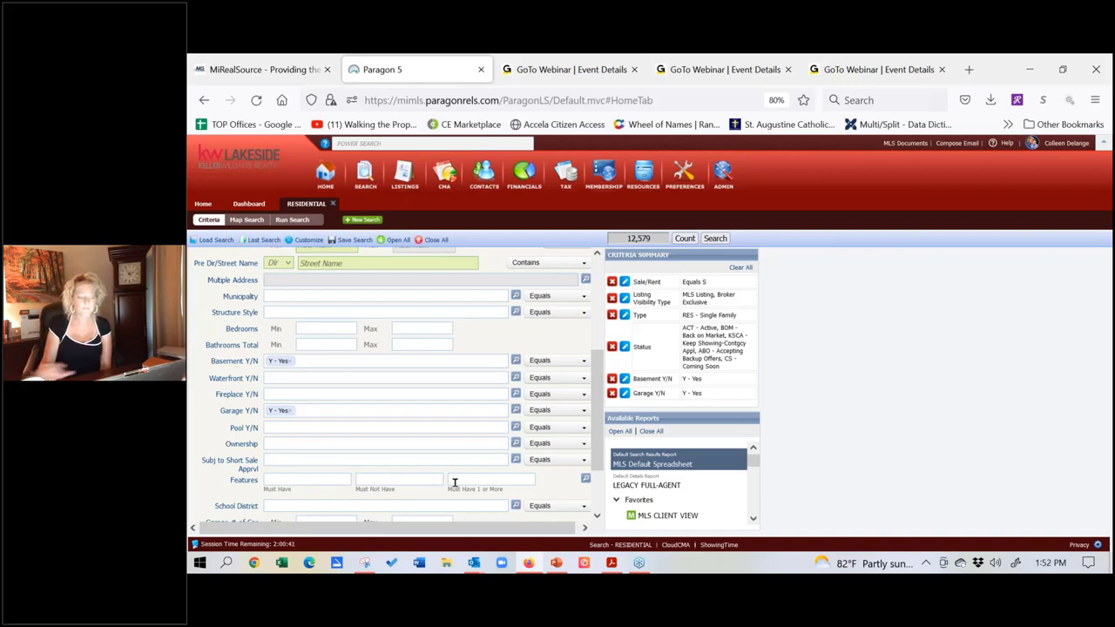
# Step: Begin a pool must-have feature with 'poo', then dismiss the pool suggestions
pyautogui.click(288, 484)
pyautogui.write('pool')
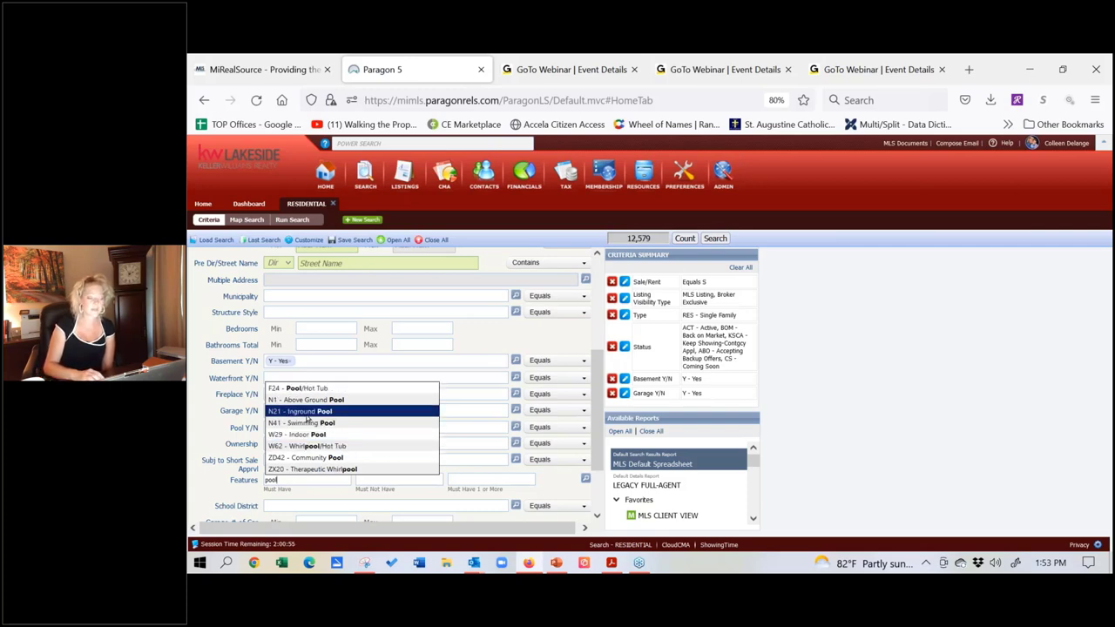
pyautogui.click(255, 479)
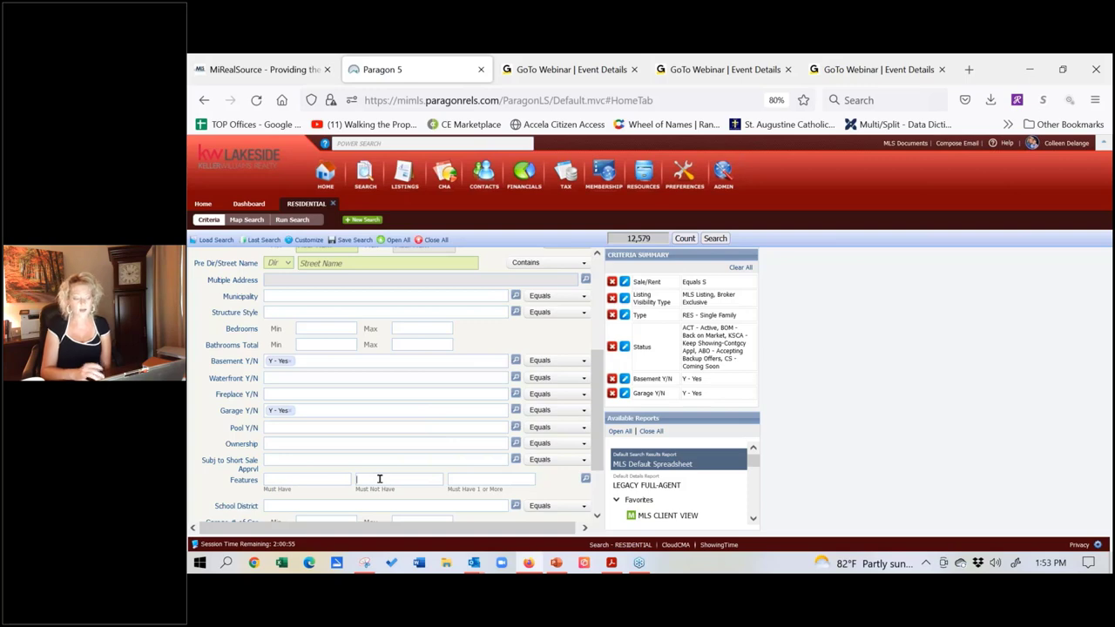
# Step: Add ZI8 - Septic as a Features Must Not Have entry, narrowing results to 10,292
pyautogui.click(379, 478)
pyautogui.write('a')
pyautogui.write('ept')
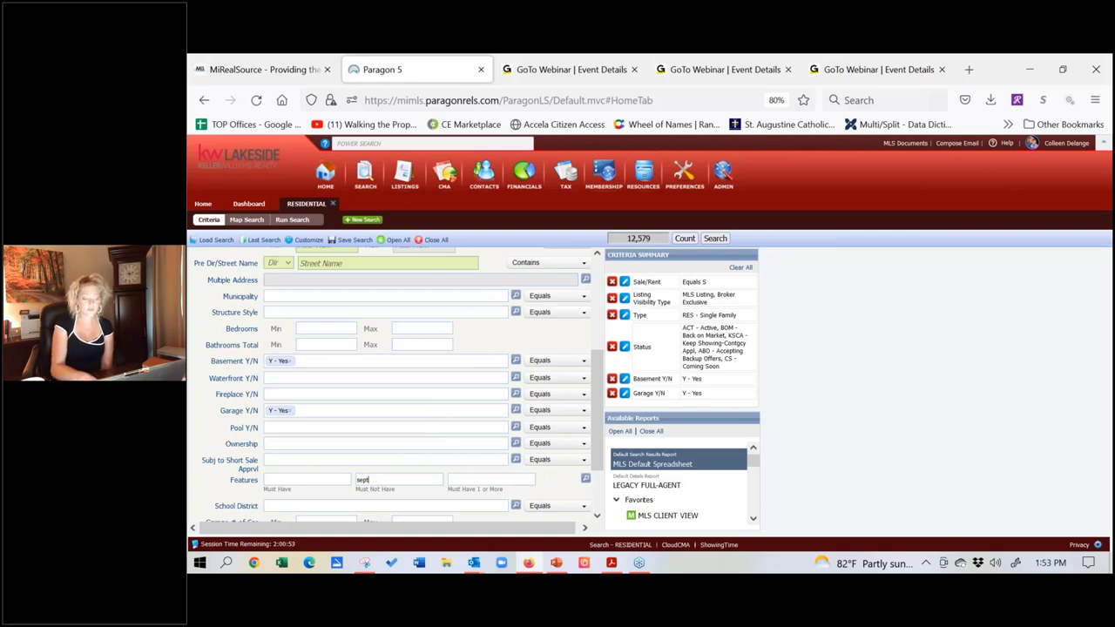
pyautogui.write('ic')
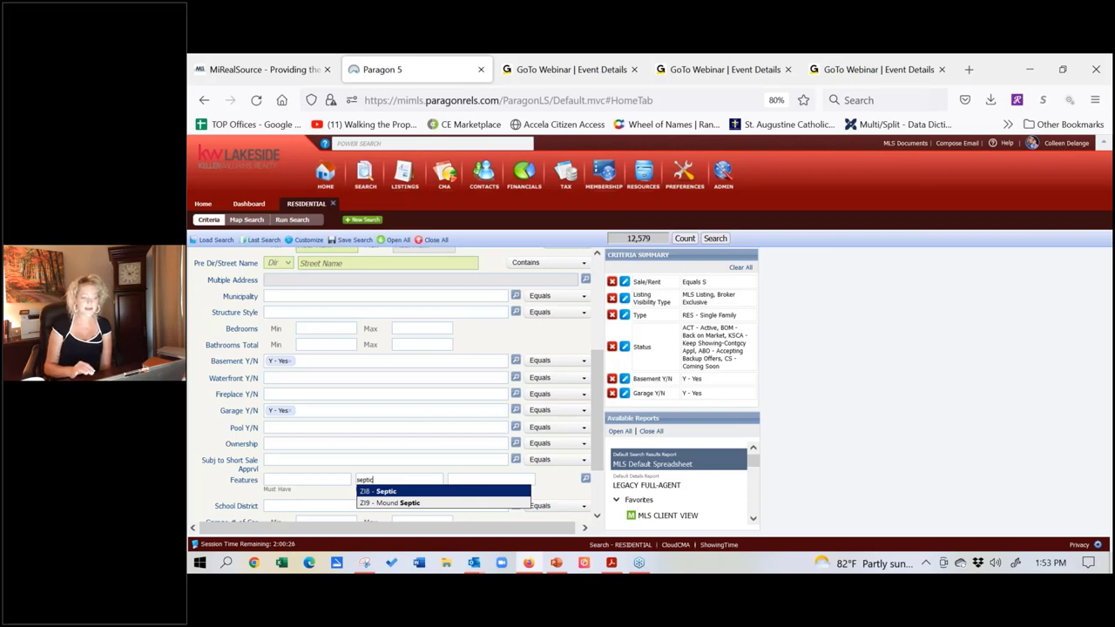
pyautogui.click(391, 494)
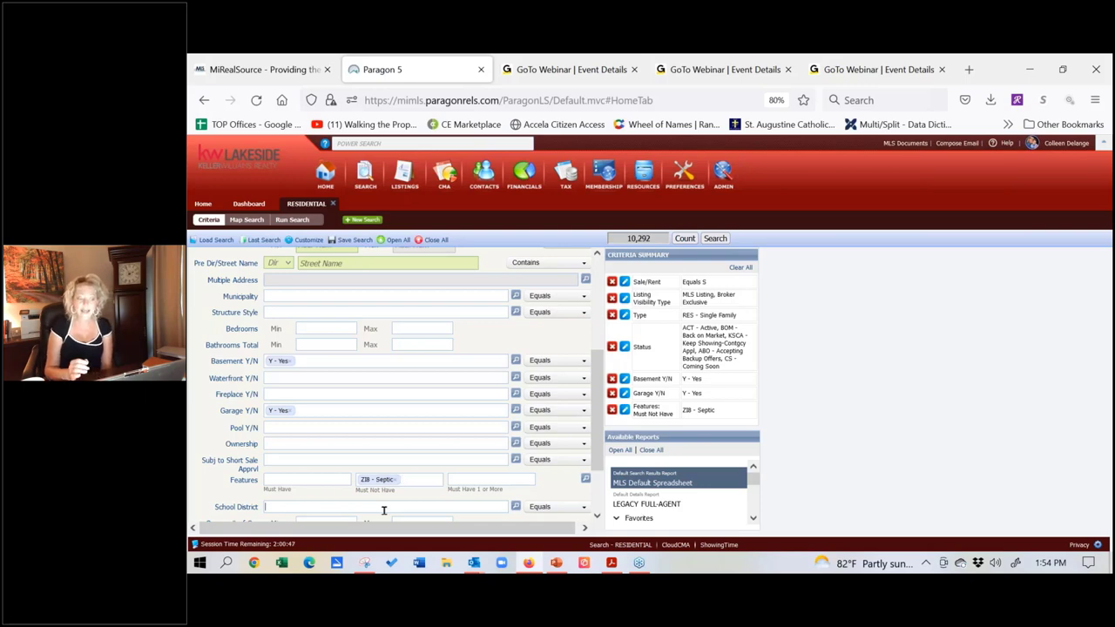
# Step: Remove the ZI8 - Septic tag from Features Must Not Have, returning to 12,581 listings
pyautogui.click(421, 505)
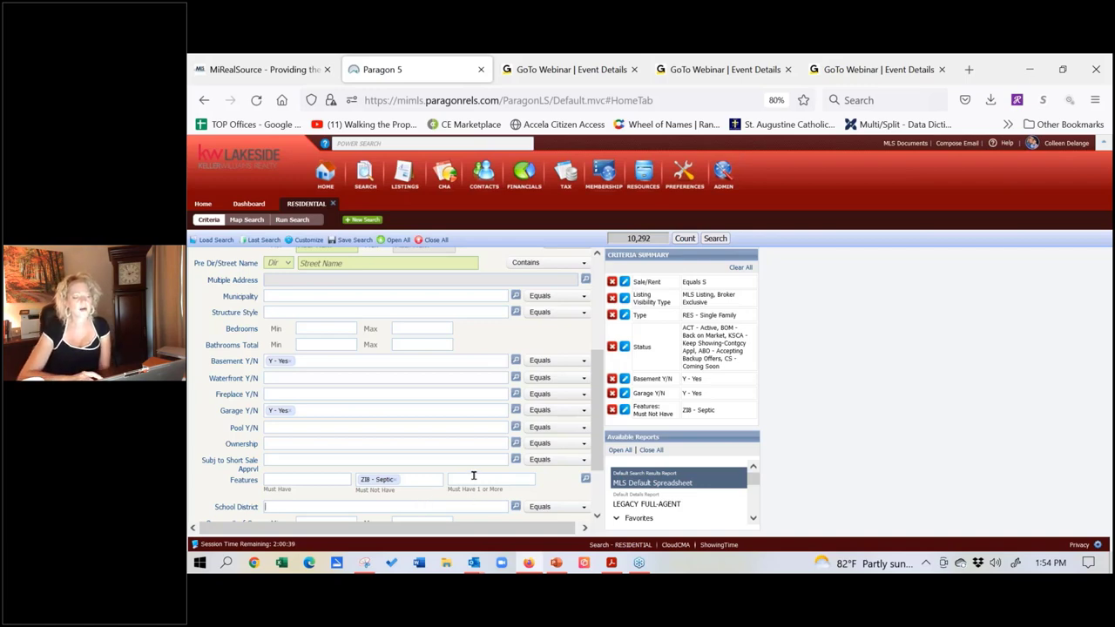
pyautogui.click(396, 480)
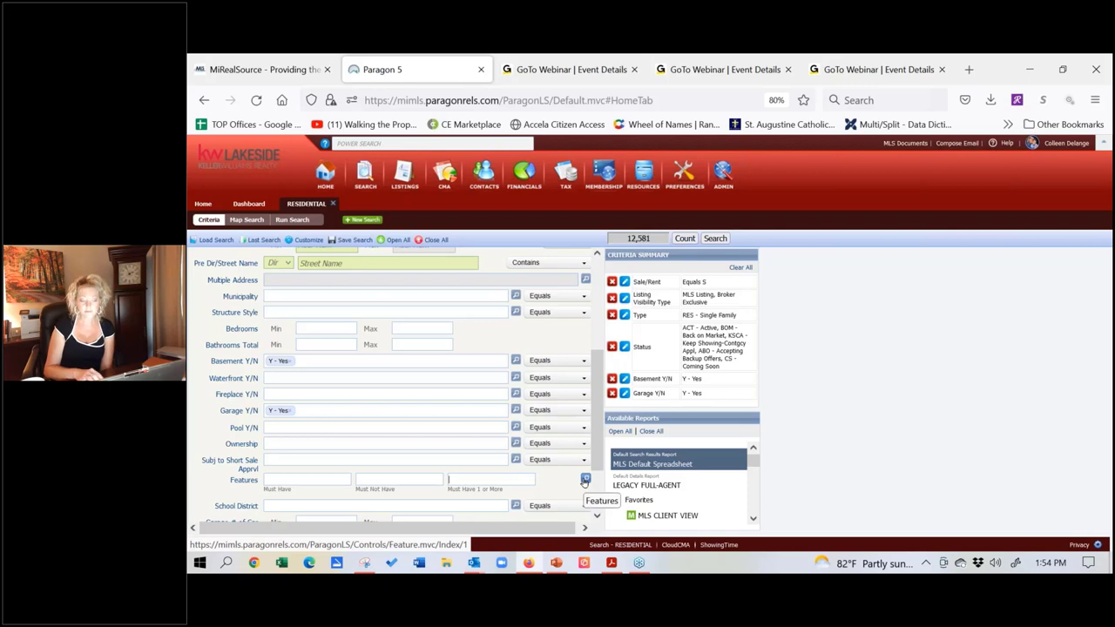
# Step: In the Features lookup, mark D5 - Finished under D - Basement Type as Must Have and save
pyautogui.click(585, 479)
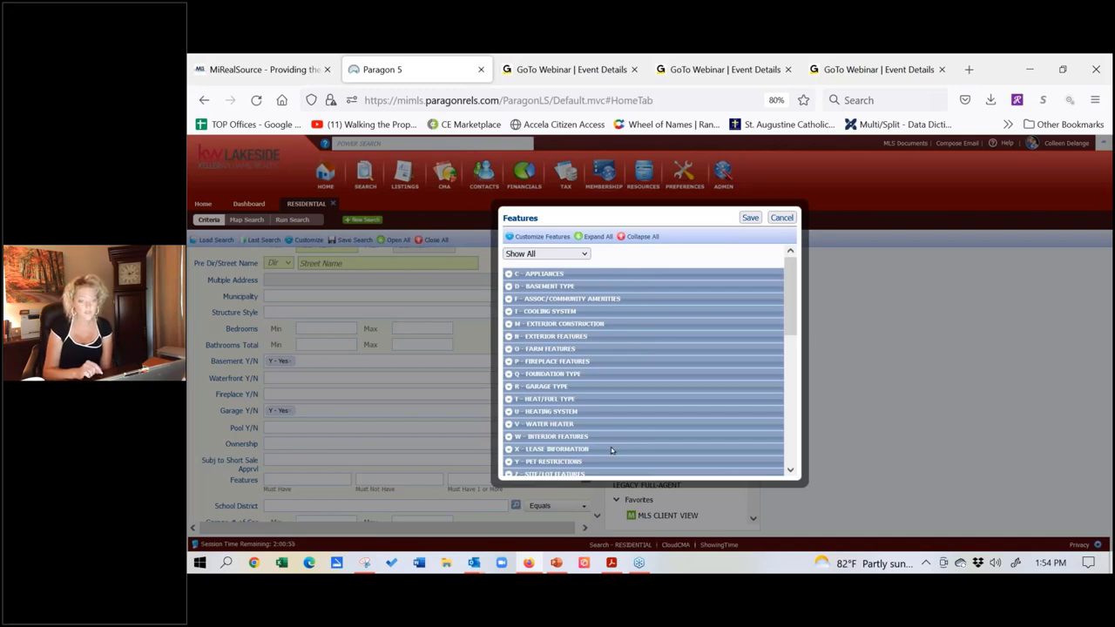
pyautogui.click(510, 287)
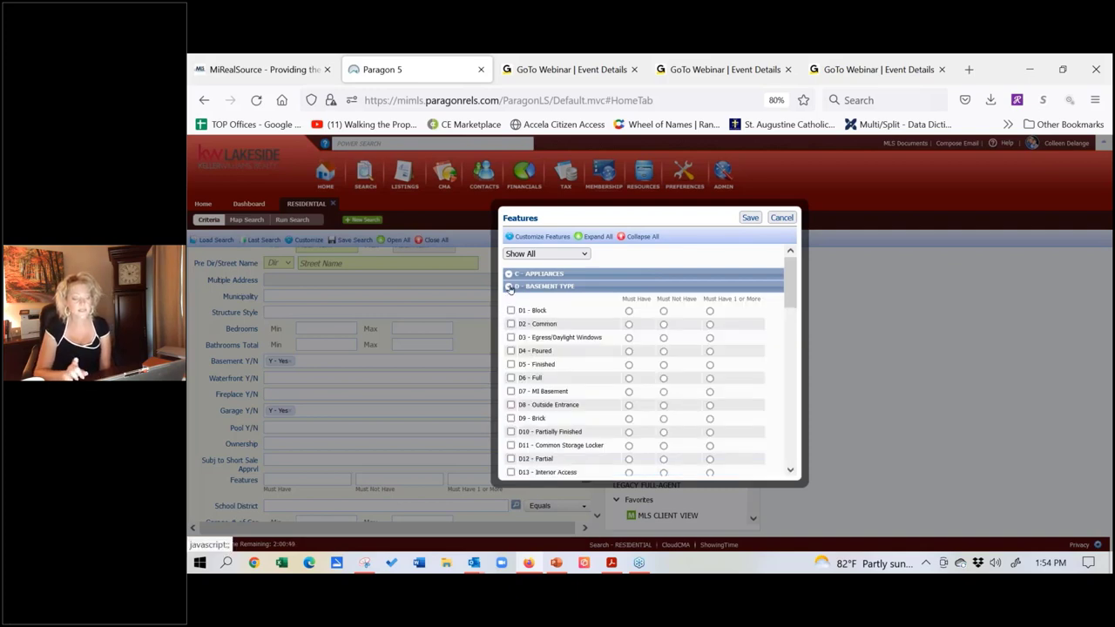
pyautogui.click(629, 366)
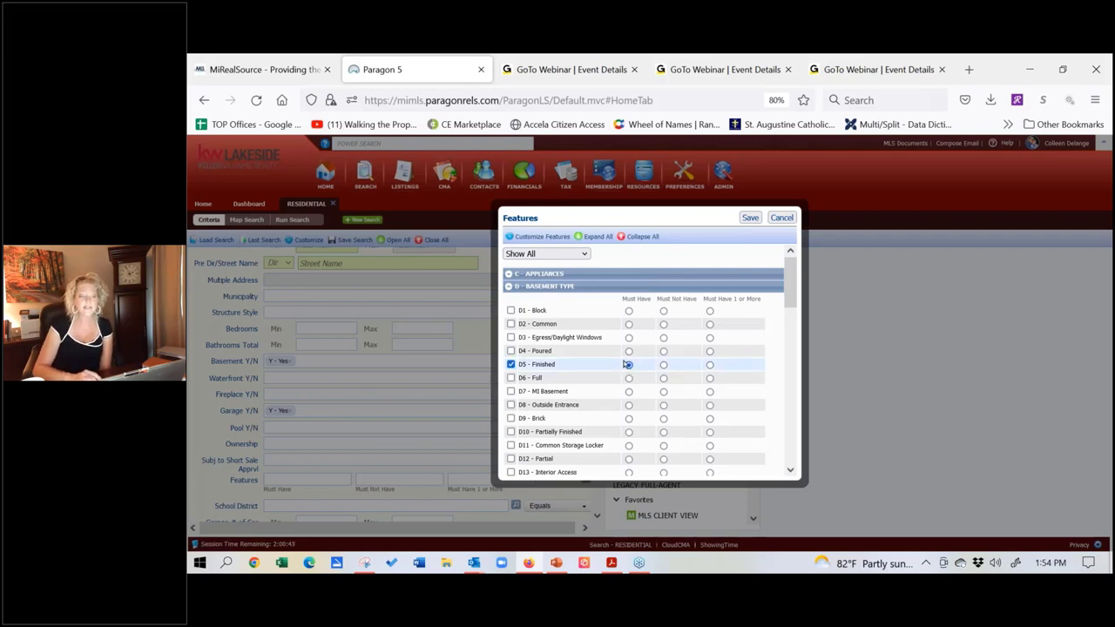
pyautogui.click(747, 219)
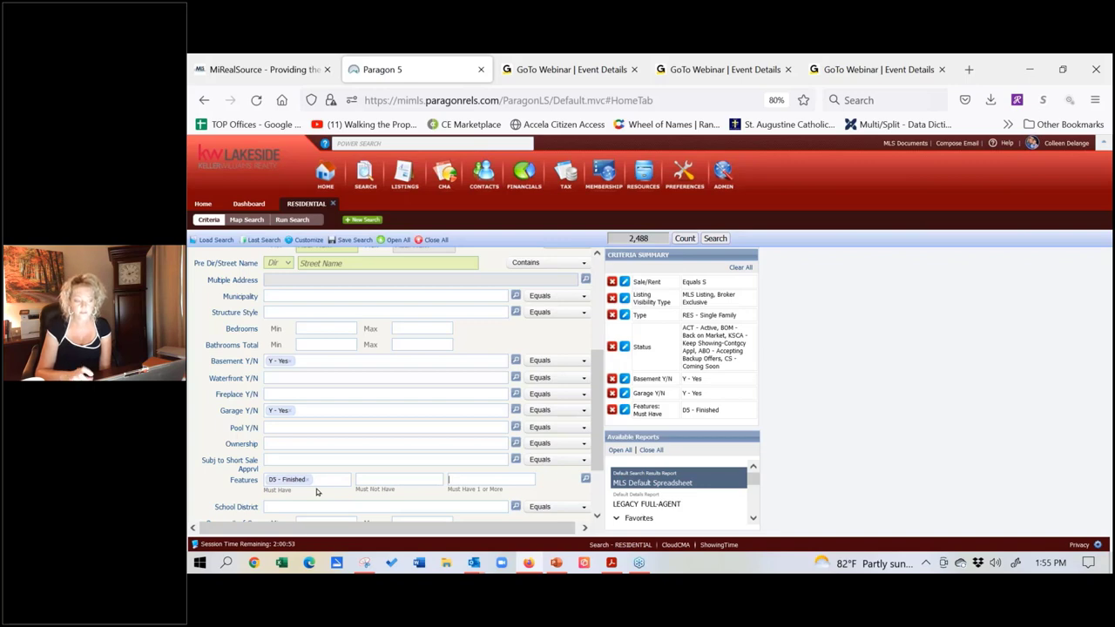
# Step: Remove the D5 - Finished chip and reopen the full Features list
pyautogui.click(307, 480)
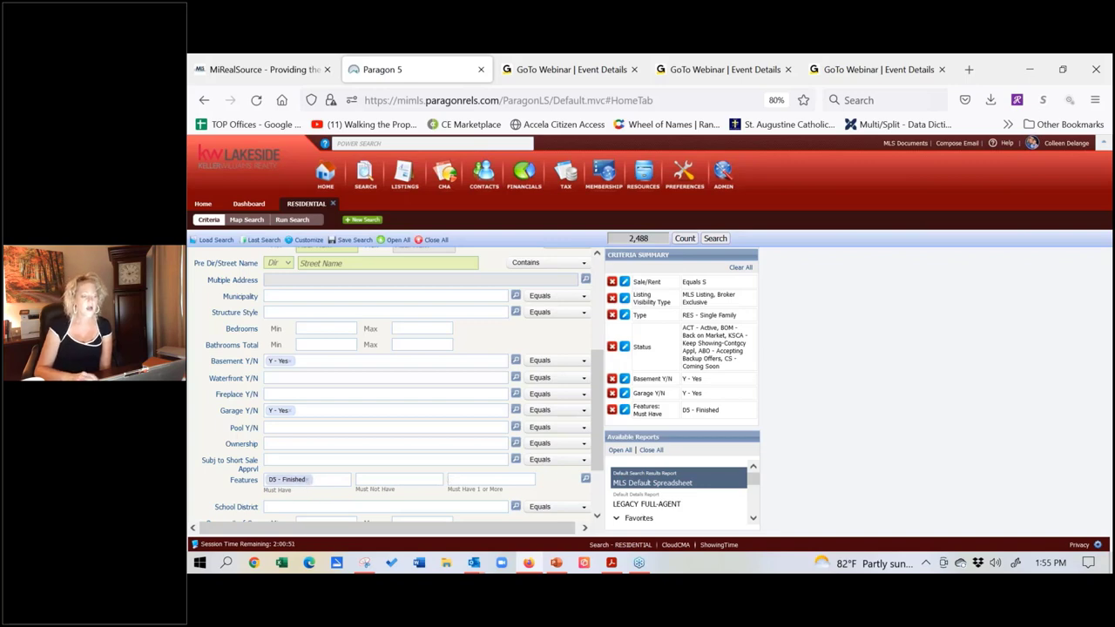
pyautogui.click(585, 480)
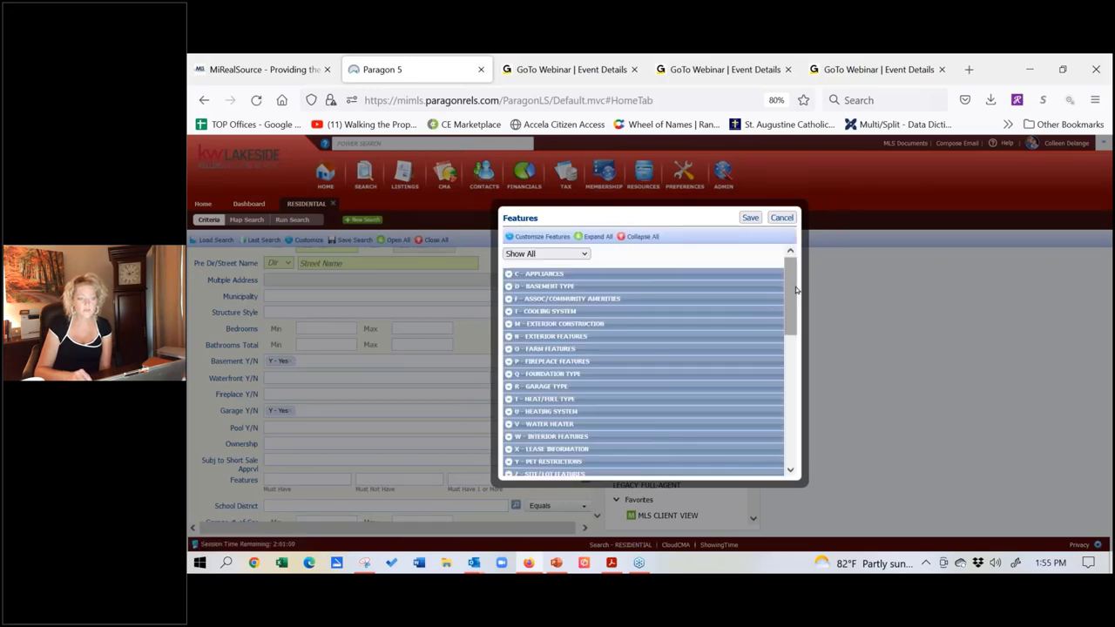
pyautogui.moveTo(793, 290); pyautogui.dragTo(784, 425)
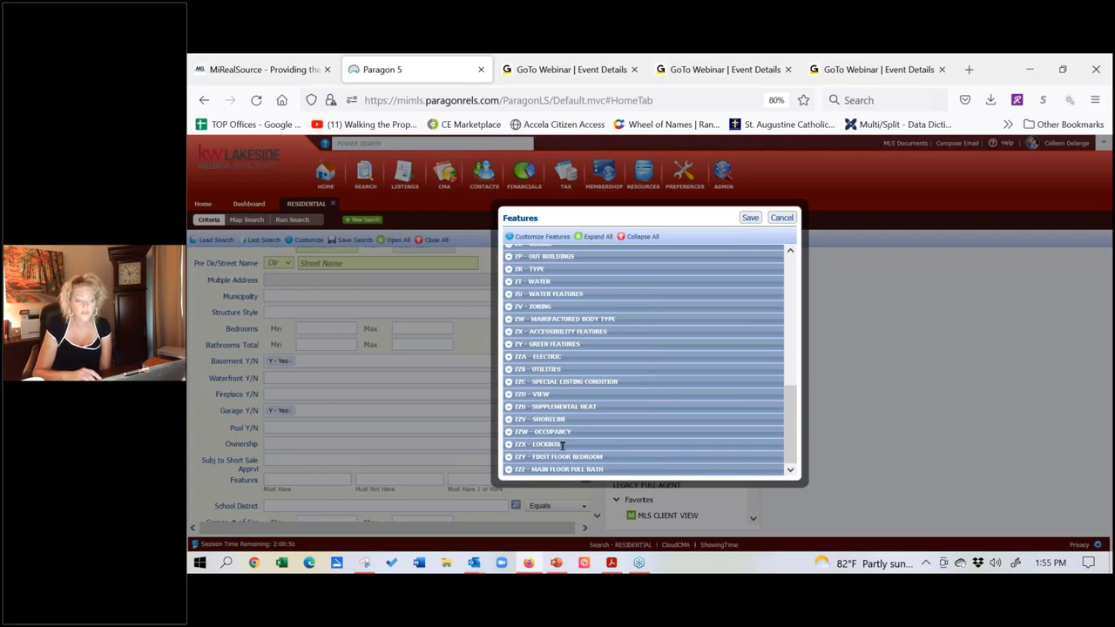
# Step: Expand the ZZV - Shoreline, ZZW - Occupancy and ZZX - Lockbox feature groups
pyautogui.click(511, 421)
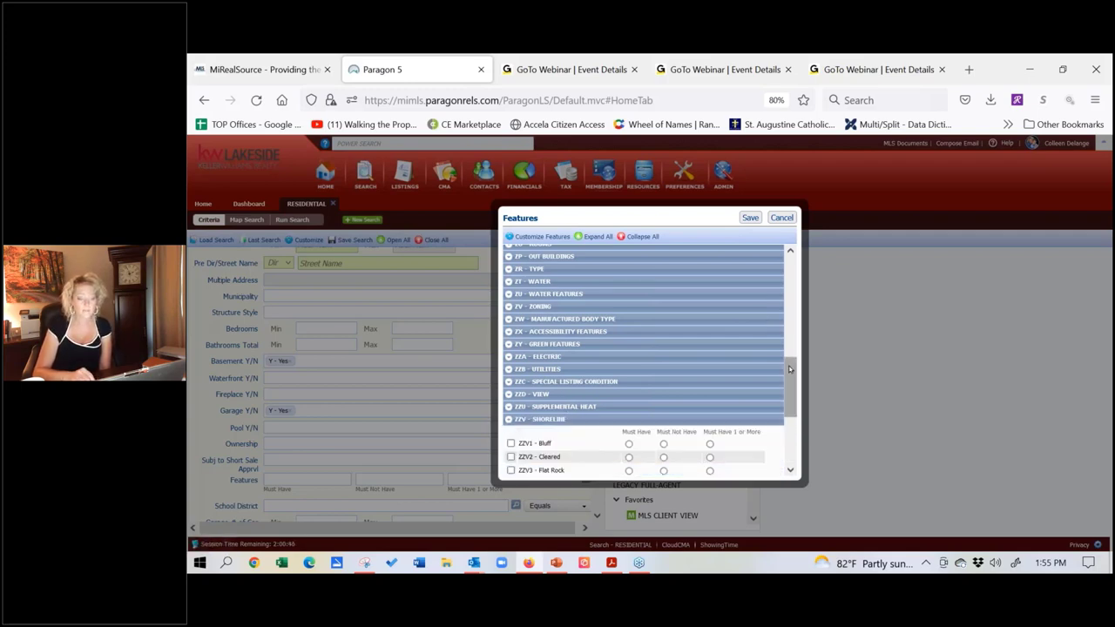
pyautogui.moveTo(789, 372); pyautogui.dragTo(781, 422)
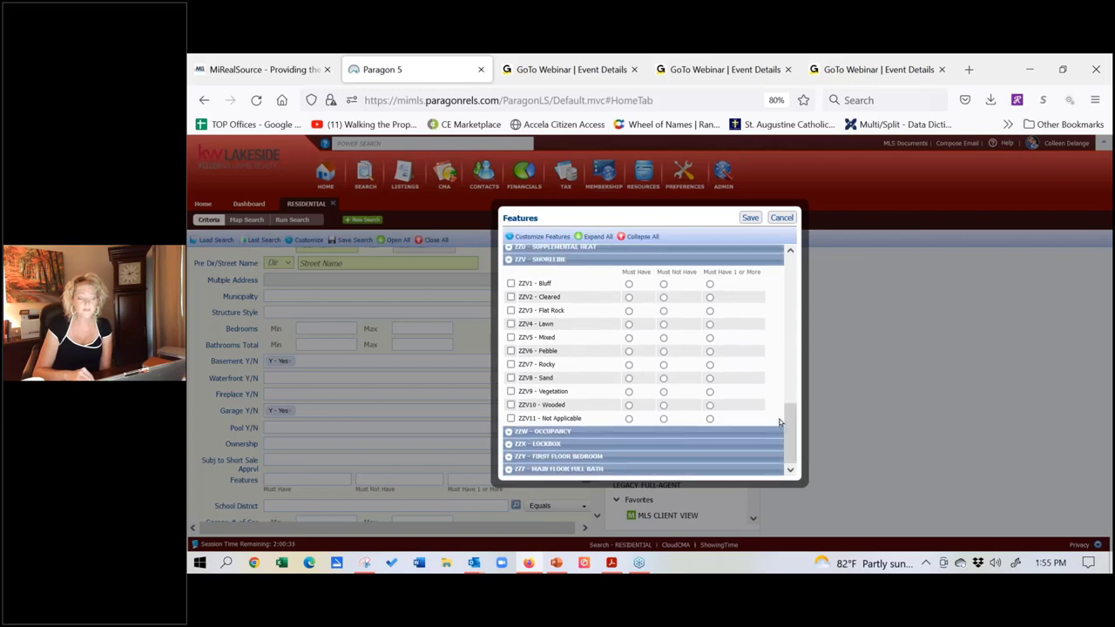
pyautogui.click(509, 434)
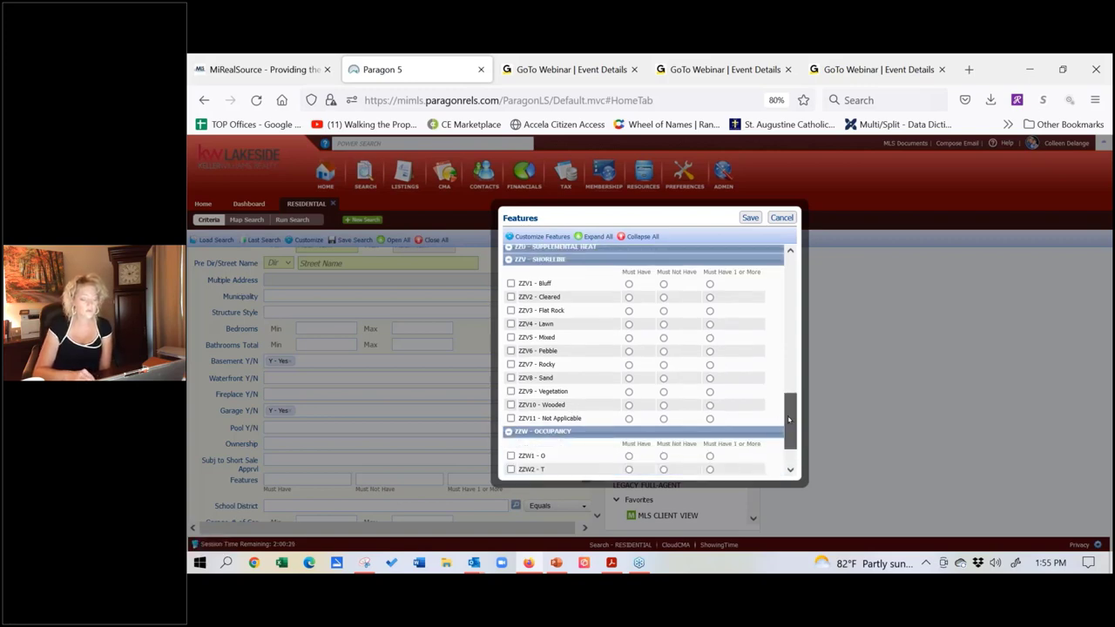
pyautogui.moveTo(789, 411); pyautogui.dragTo(789, 429)
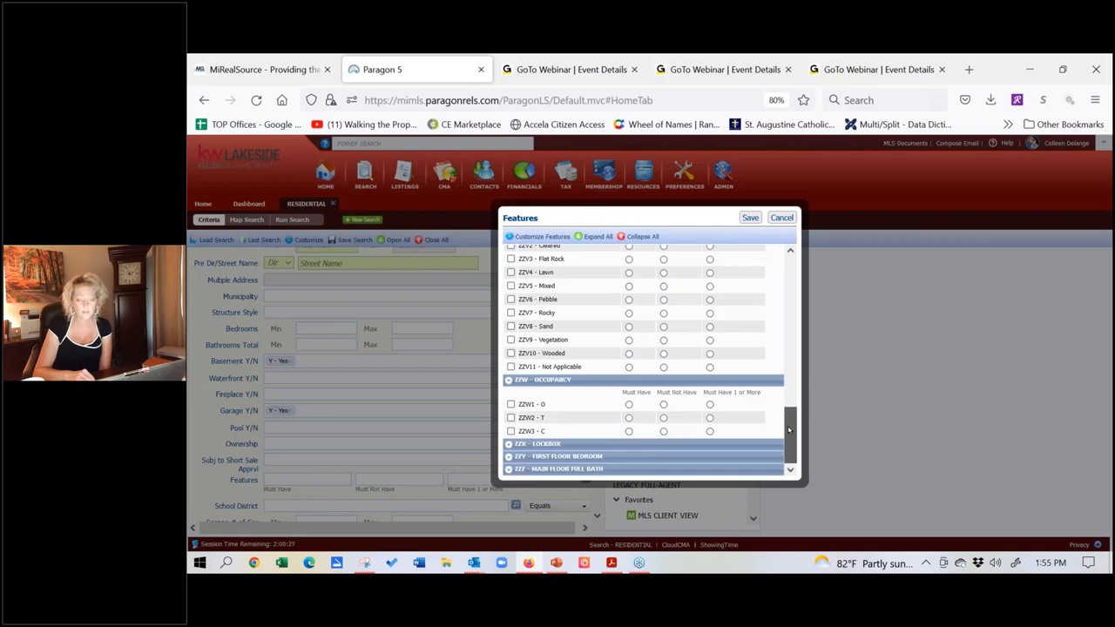
pyautogui.click(509, 444)
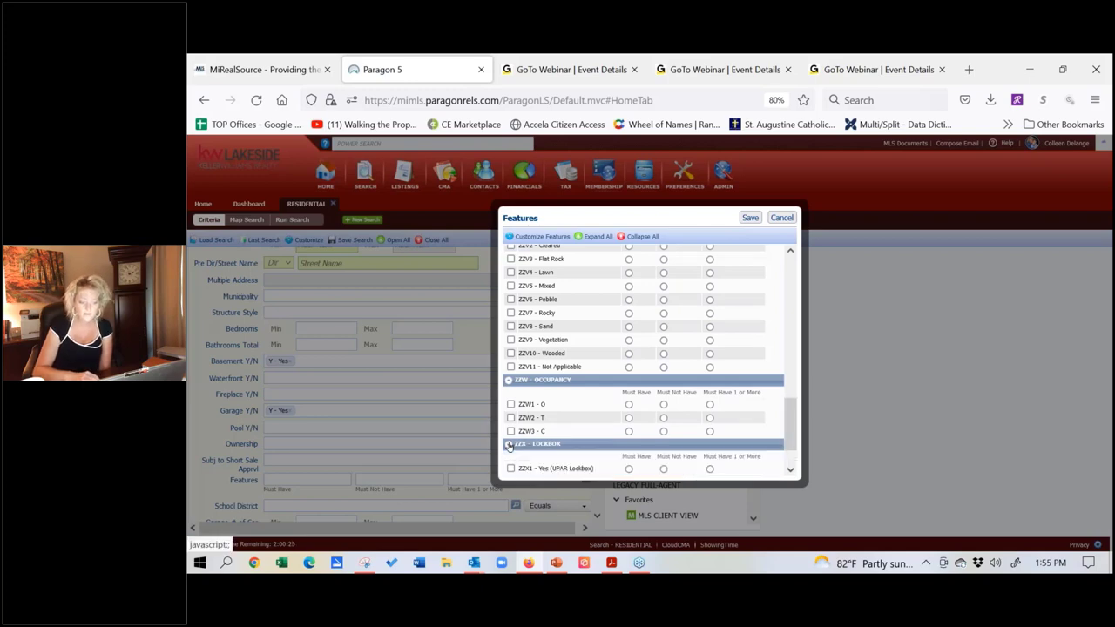
pyautogui.moveTo(790, 431); pyautogui.dragTo(789, 449)
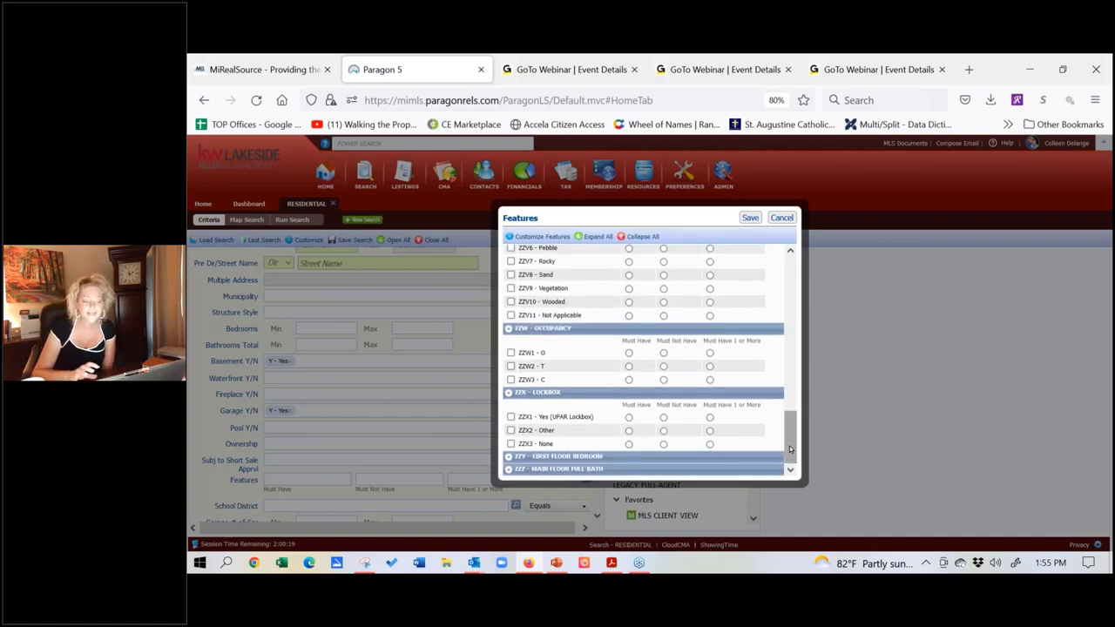
pyautogui.moveTo(791, 431); pyautogui.dragTo(791, 372)
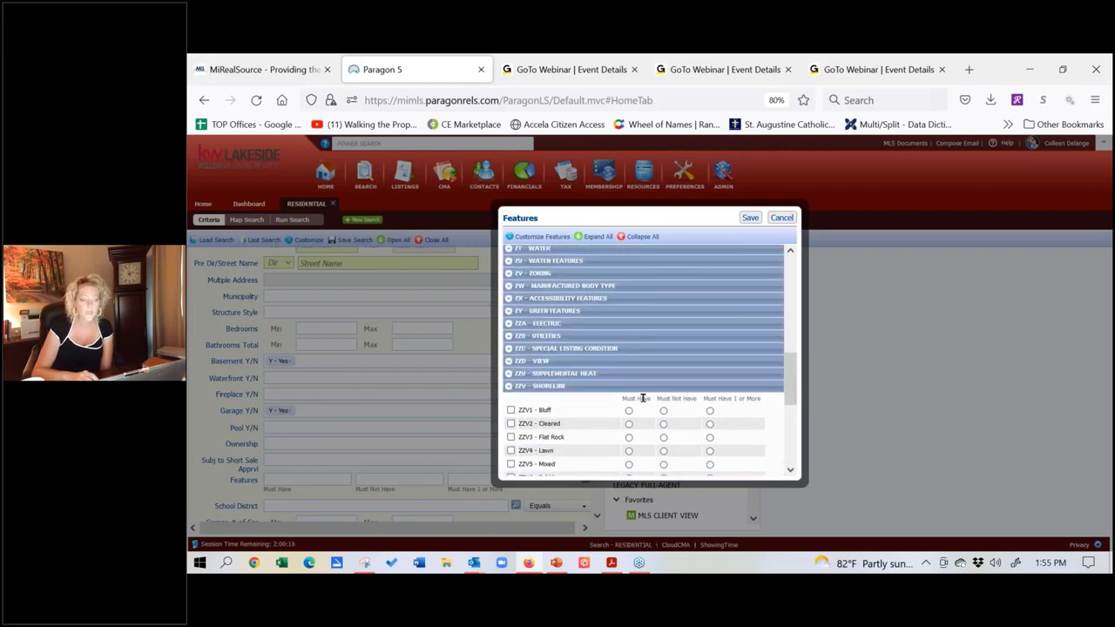
# Step: Expand the ZZB - Utilities and ZU - Water Features groups in the Features list
pyautogui.click(509, 336)
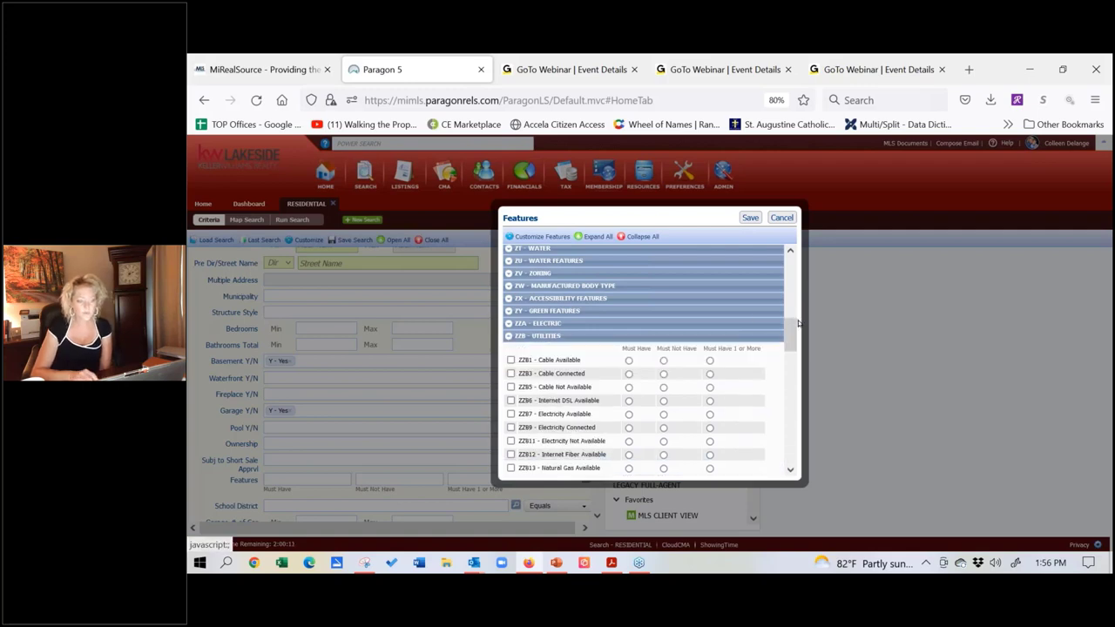
pyautogui.moveTo(793, 329); pyautogui.dragTo(793, 338)
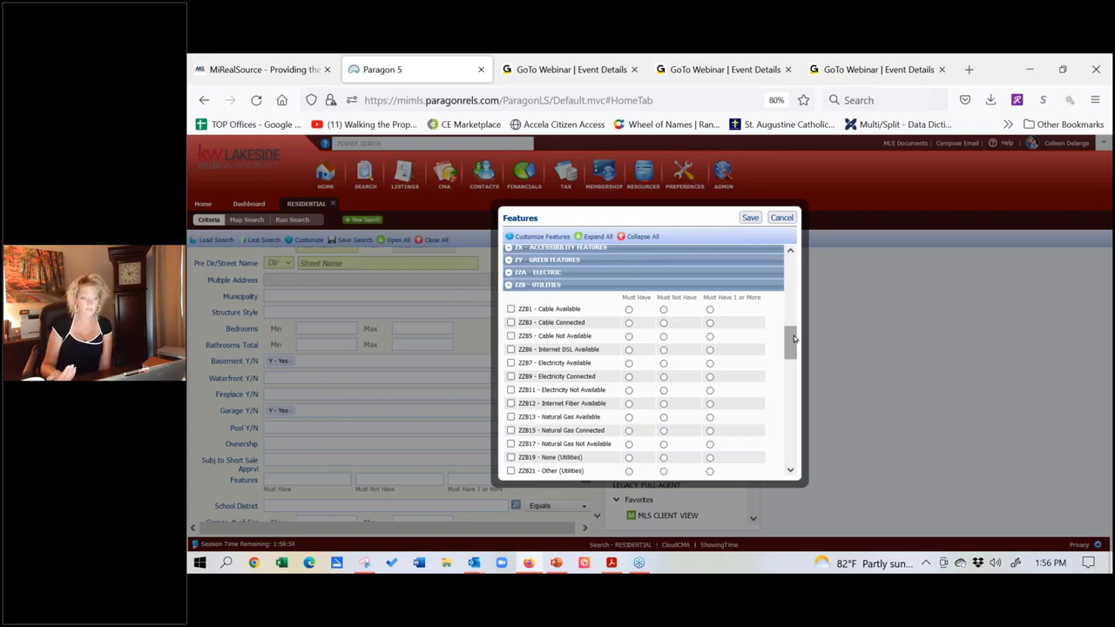
pyautogui.moveTo(793, 339); pyautogui.dragTo(793, 331)
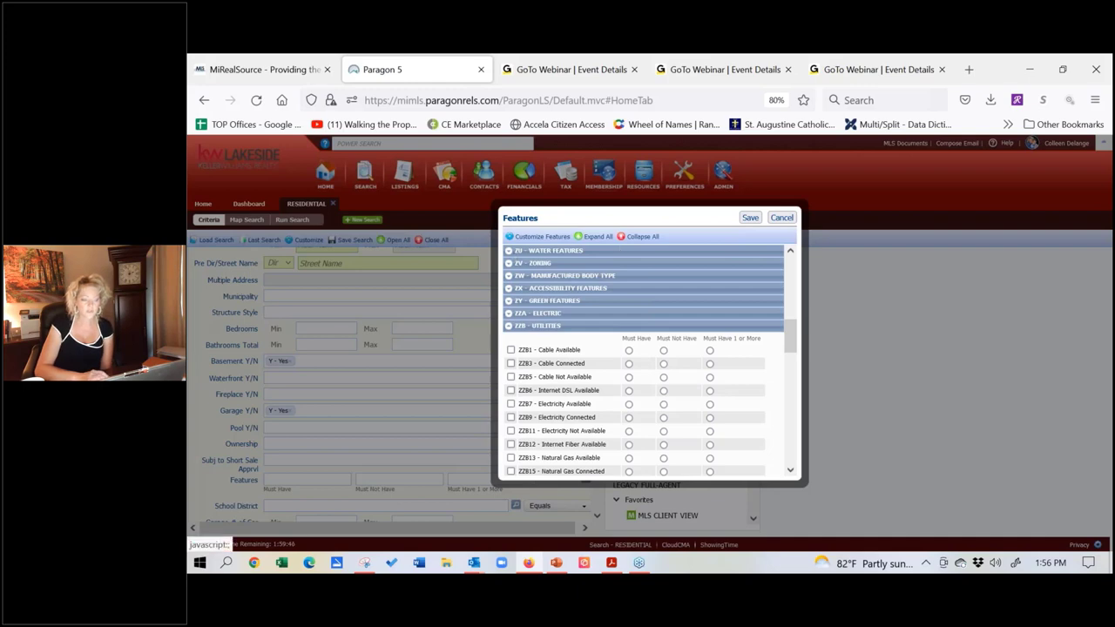
pyautogui.click(514, 252)
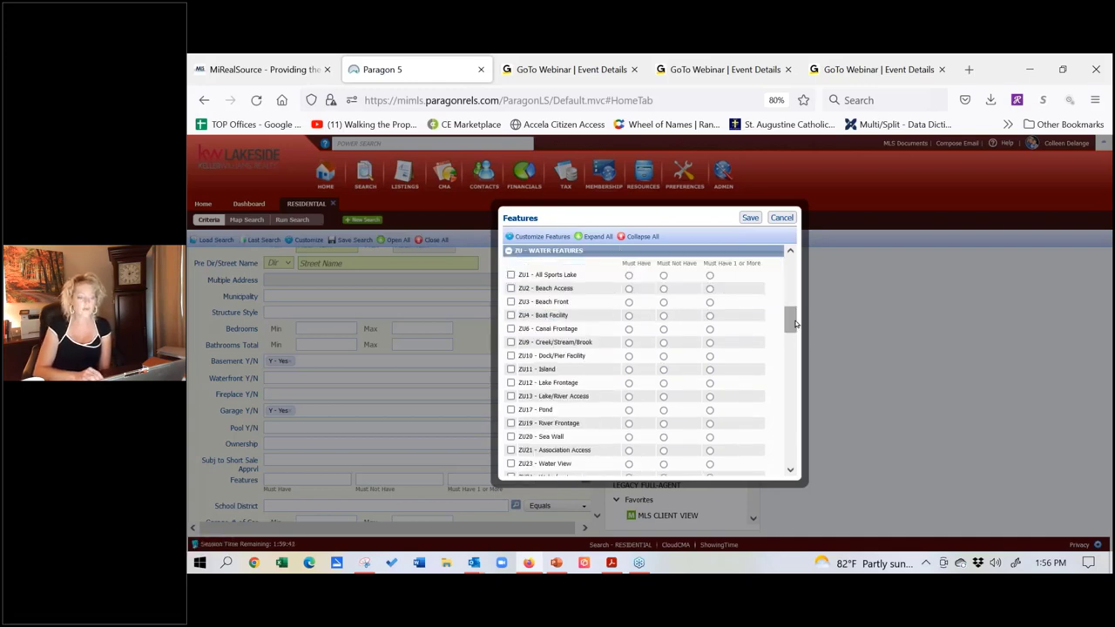
pyautogui.moveTo(794, 323); pyautogui.dragTo(794, 342)
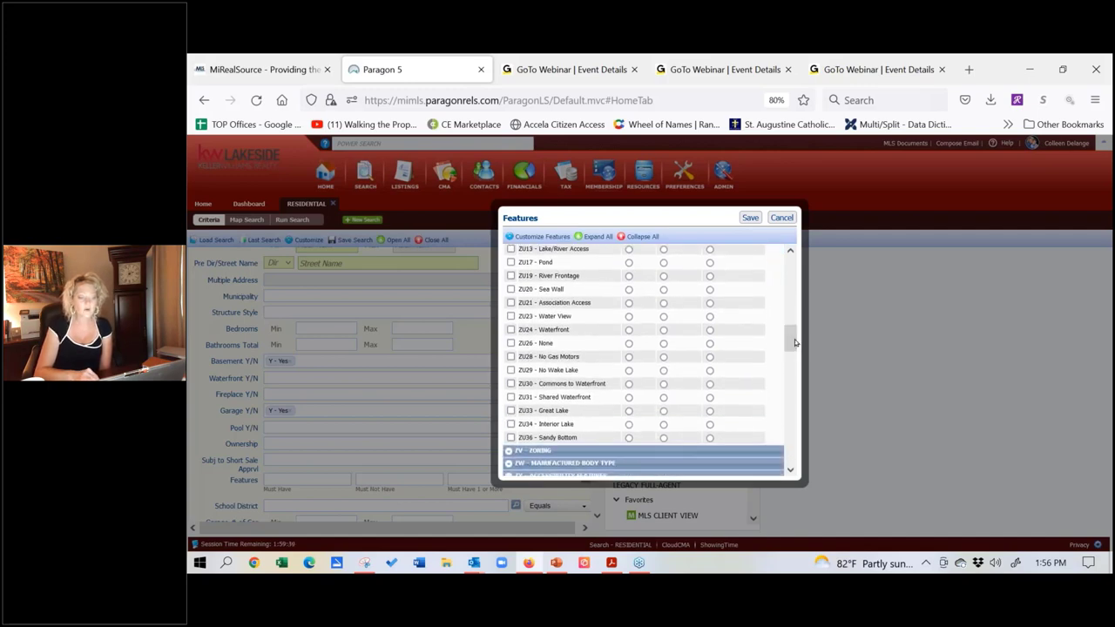
# Step: Try ZU33 - Great Lake and ZU34 - Interior Lake as options, then deselect both
pyautogui.click(629, 410)
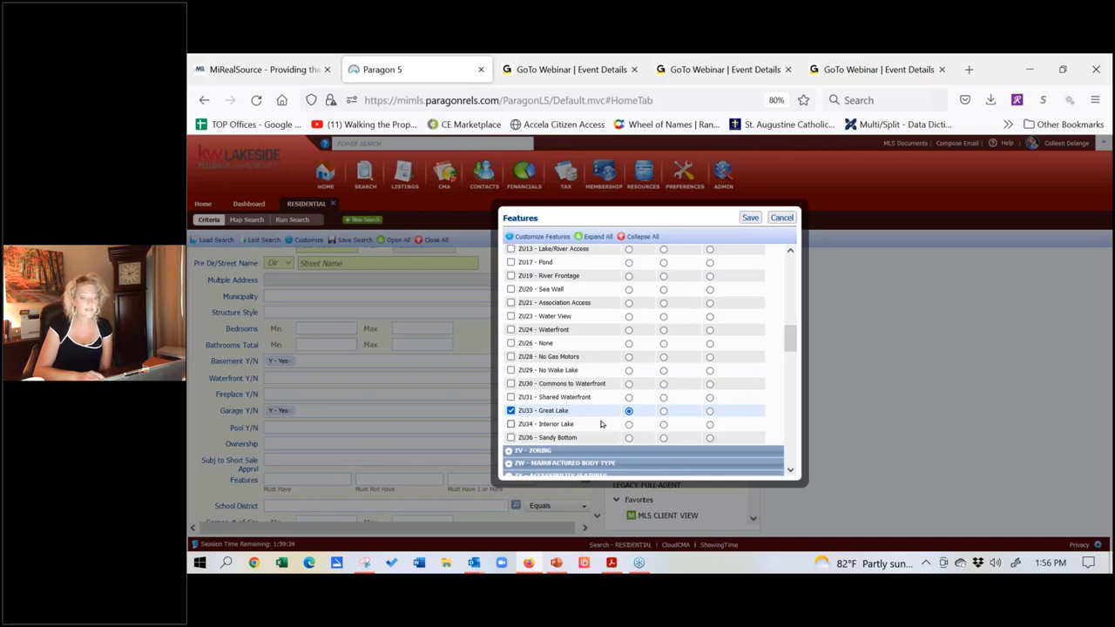
pyautogui.click(710, 411)
pyautogui.click(709, 424)
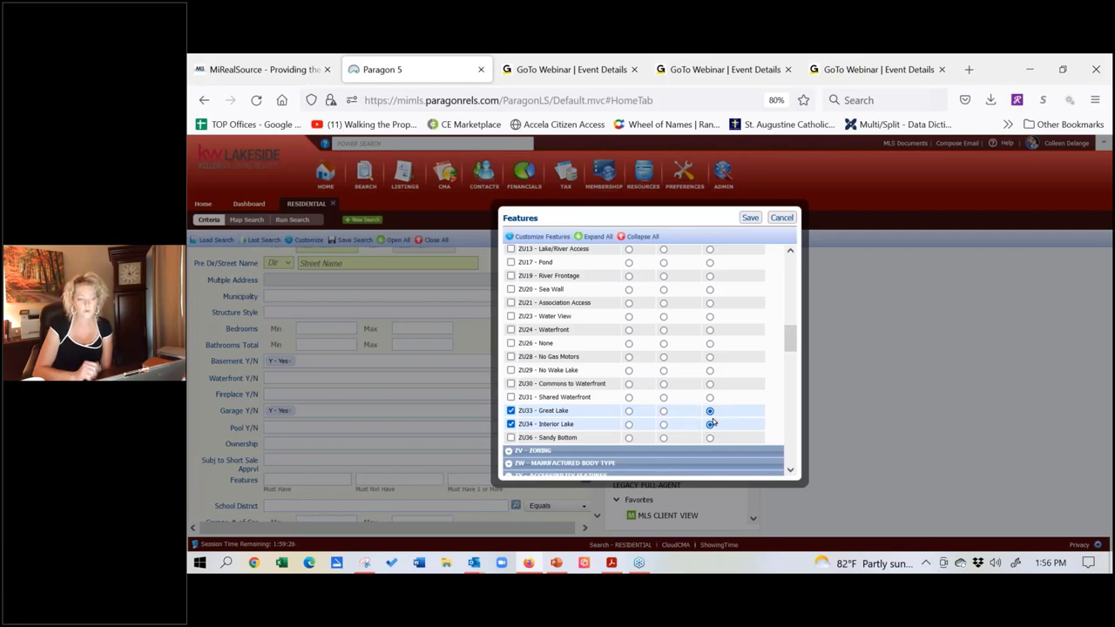
pyautogui.click(511, 410)
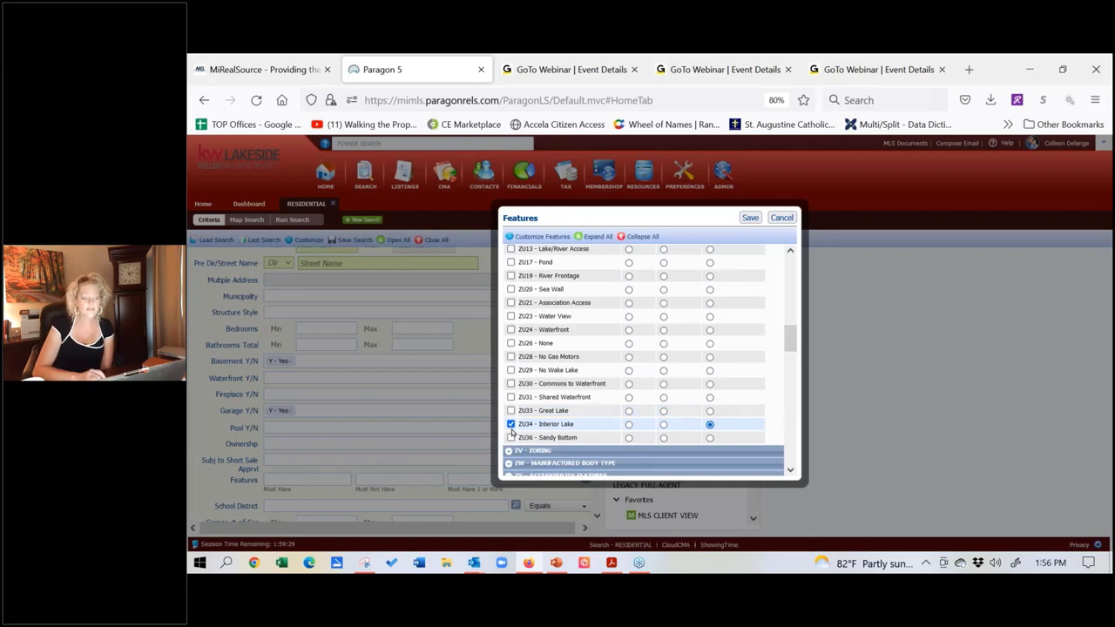
pyautogui.click(511, 424)
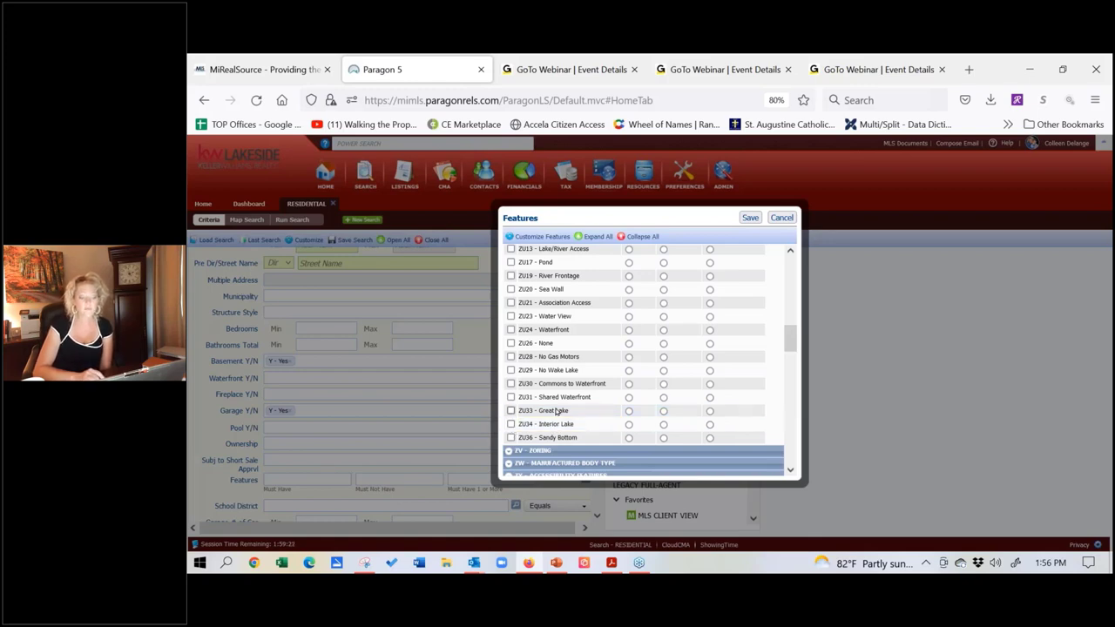
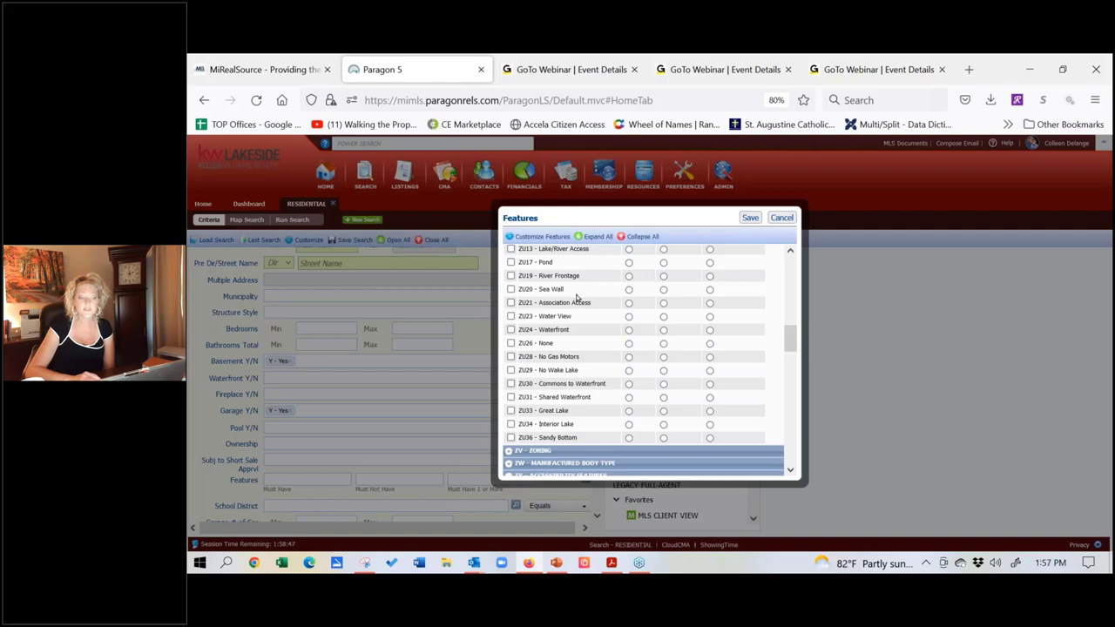
# Step: Scroll the Features list and expand the ZC - Financial Terms category
pyautogui.click(790, 252)
pyautogui.click(789, 252)
pyautogui.click(789, 252)
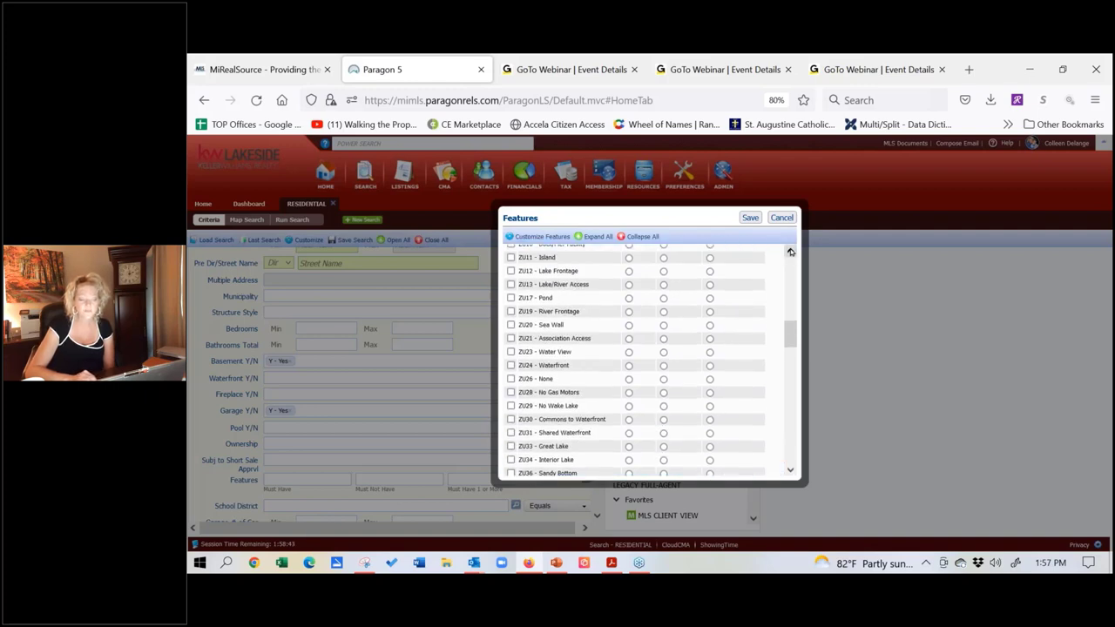
pyautogui.click(790, 252)
pyautogui.click(790, 252)
pyautogui.click(790, 252)
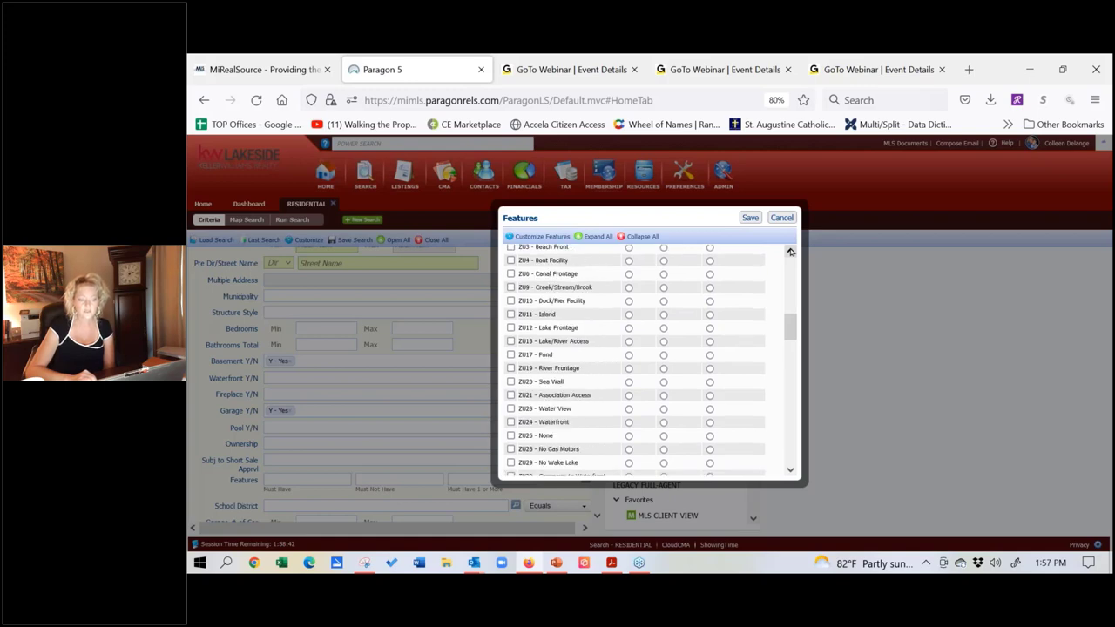
pyautogui.click(790, 252)
pyautogui.click(790, 252)
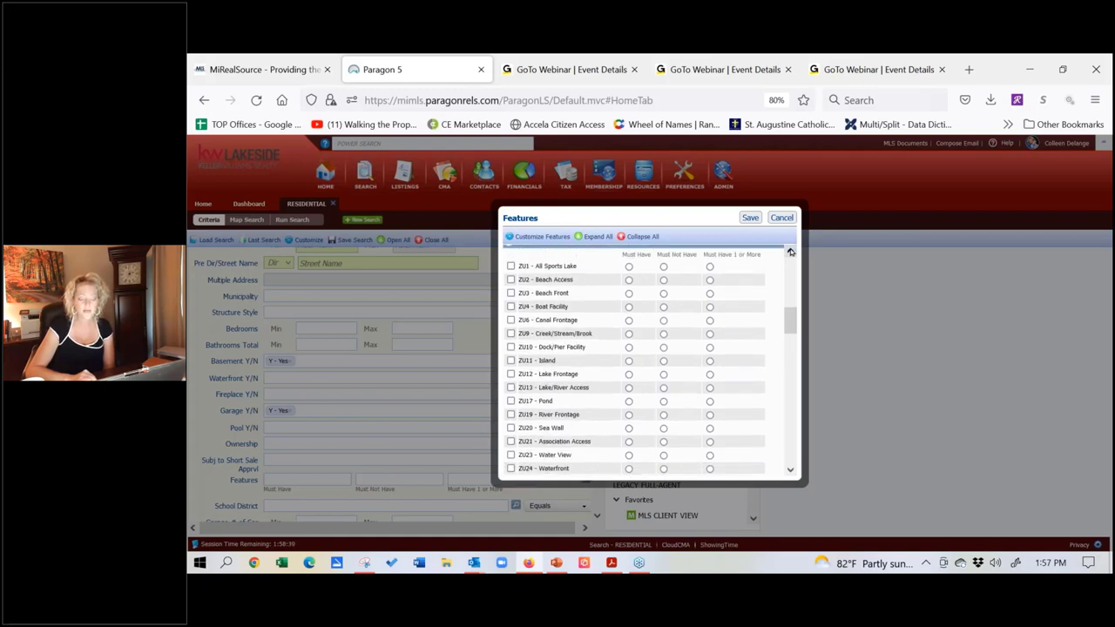
pyautogui.click(790, 251)
pyautogui.click(790, 251)
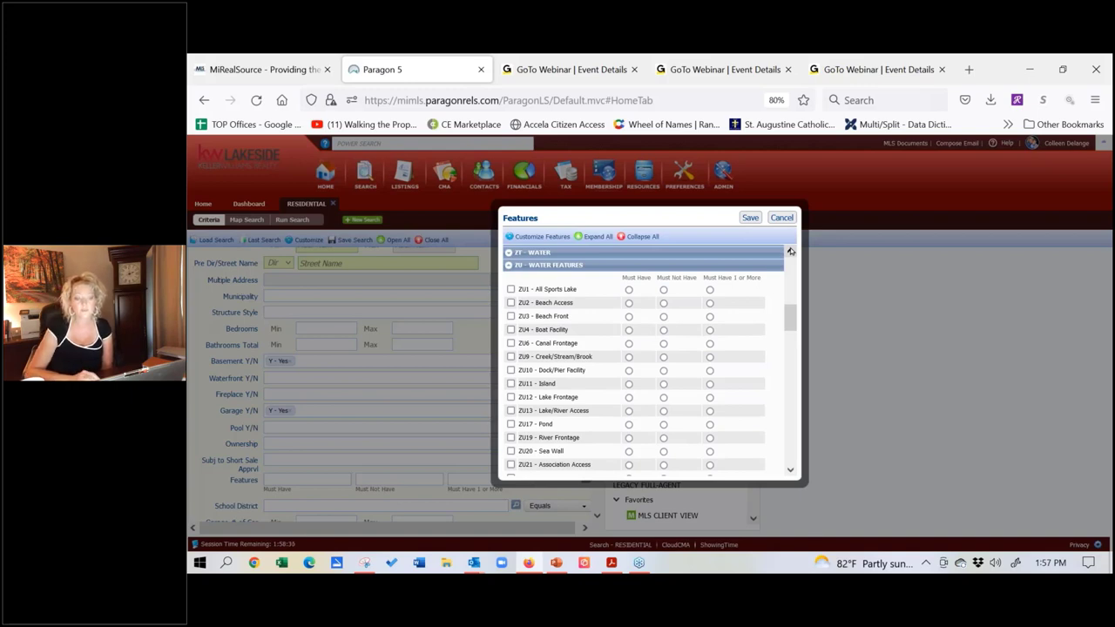
pyautogui.click(790, 252)
pyautogui.click(790, 251)
pyautogui.click(790, 251)
pyautogui.click(790, 251)
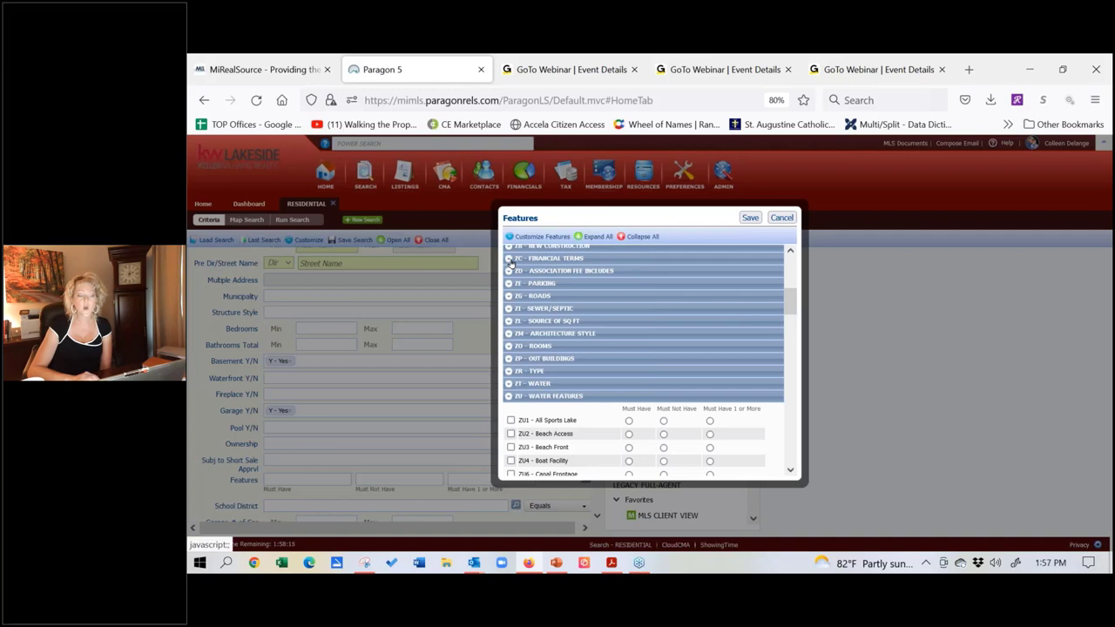
pyautogui.click(510, 260)
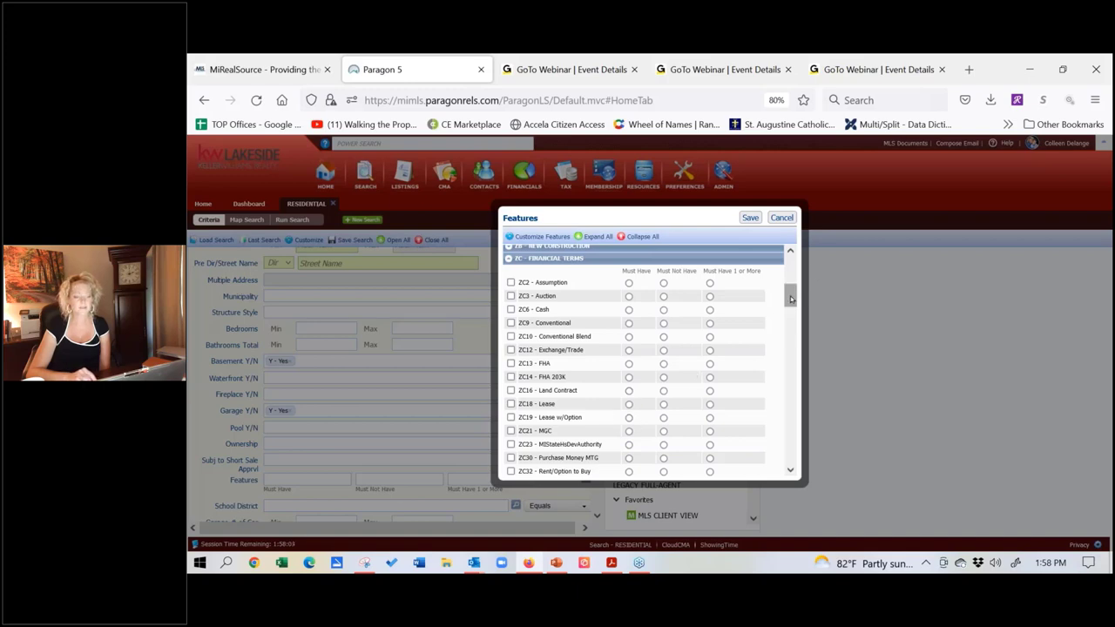
# Step: Expand R - Garage Type to list attached, detached, carport and workshop options
pyautogui.moveTo(790, 299); pyautogui.dragTo(791, 304)
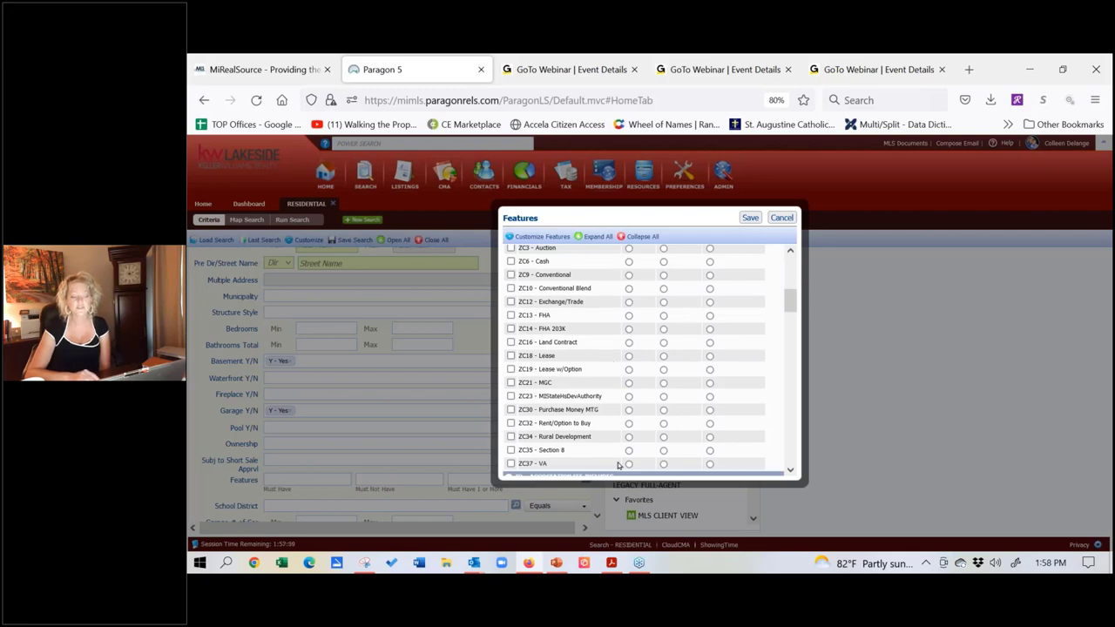
pyautogui.moveTo(792, 297); pyautogui.dragTo(791, 267)
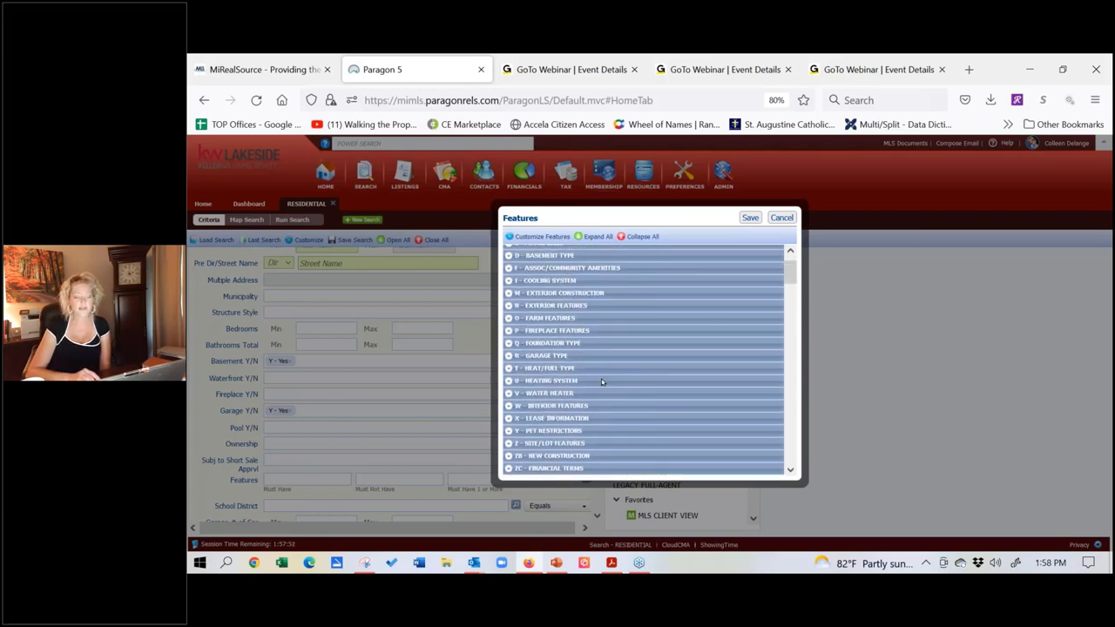
pyautogui.click(507, 356)
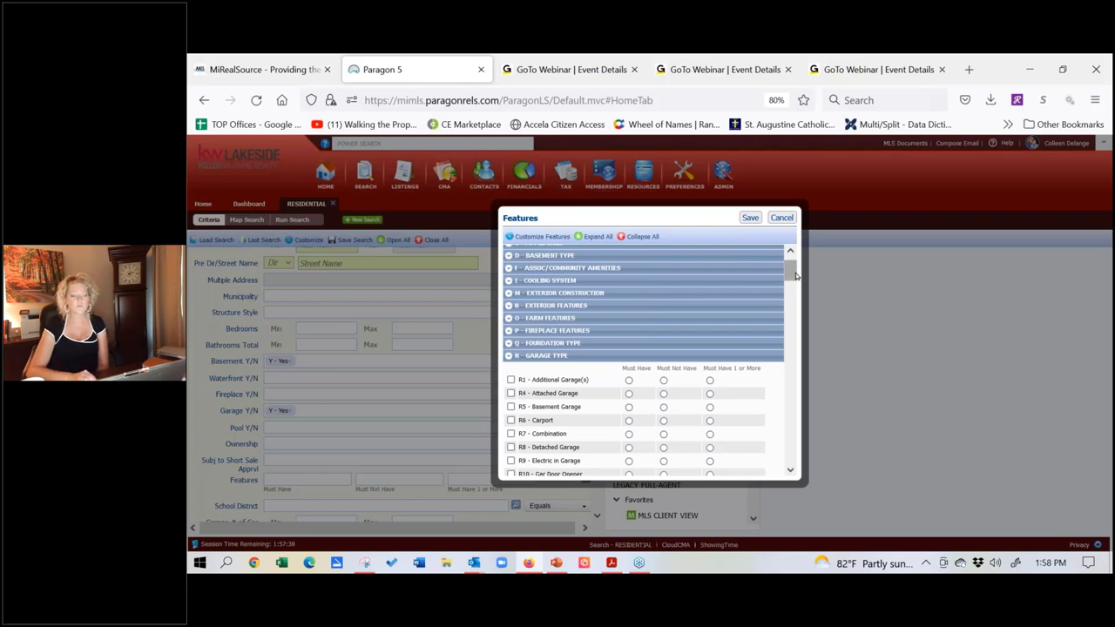
pyautogui.moveTo(795, 276); pyautogui.dragTo(795, 287)
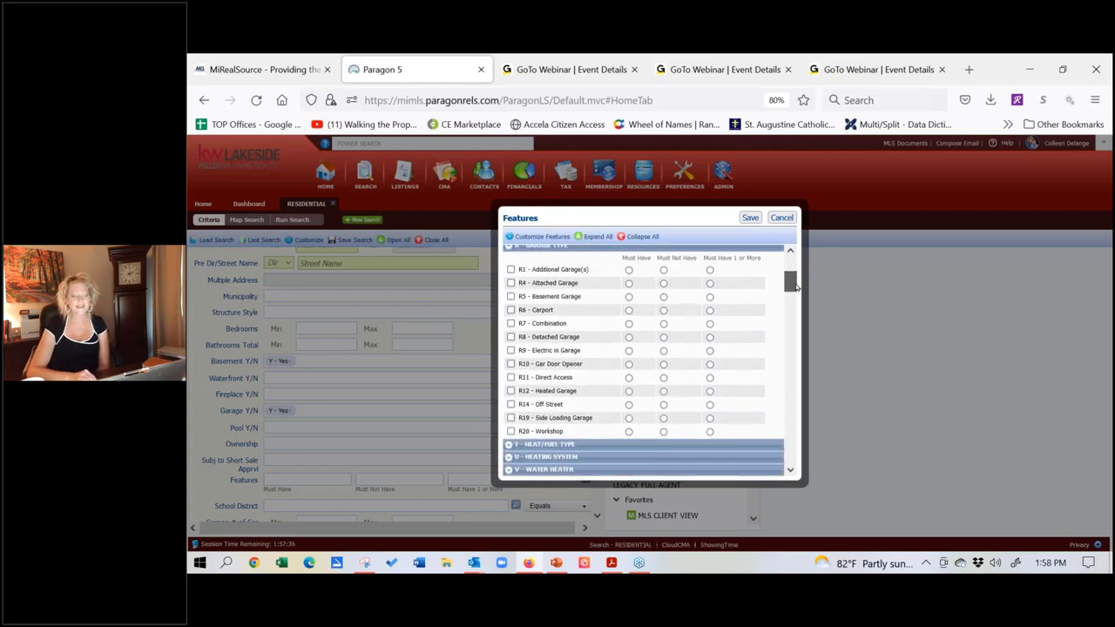
# Step: Cancel the Features dialog without saving
pyautogui.click(781, 219)
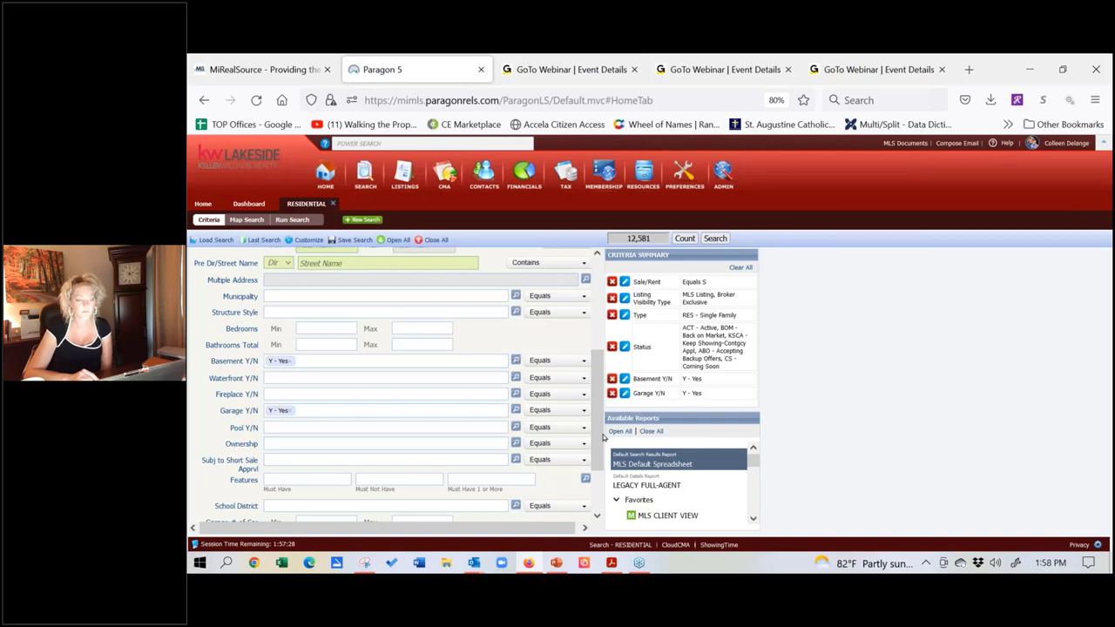
pyautogui.click(619, 431)
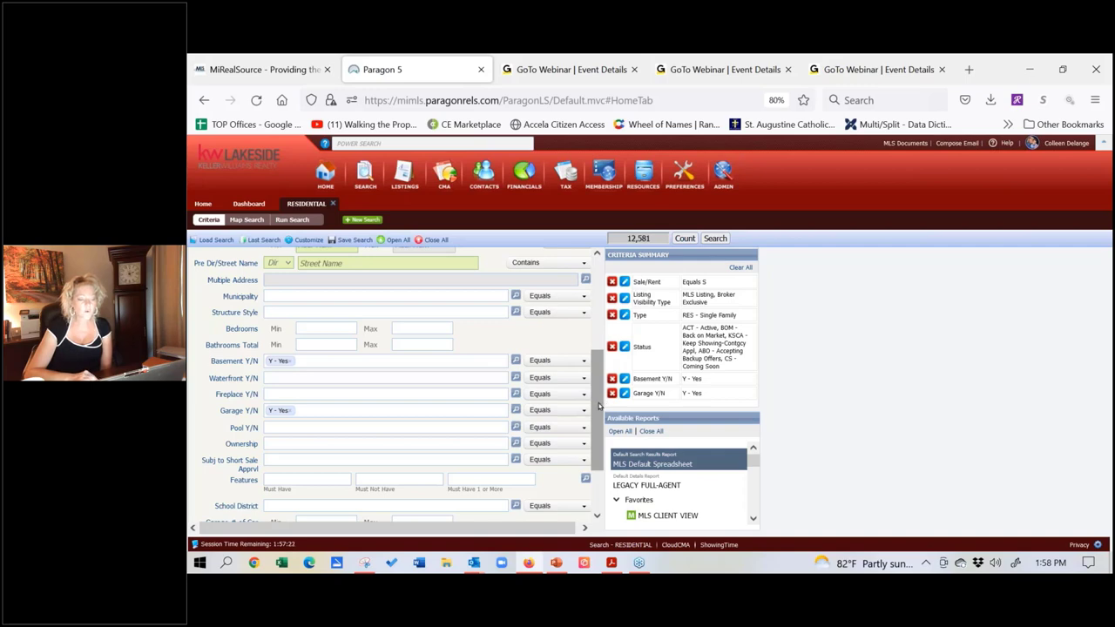
pyautogui.moveTo(599, 406); pyautogui.dragTo(590, 420)
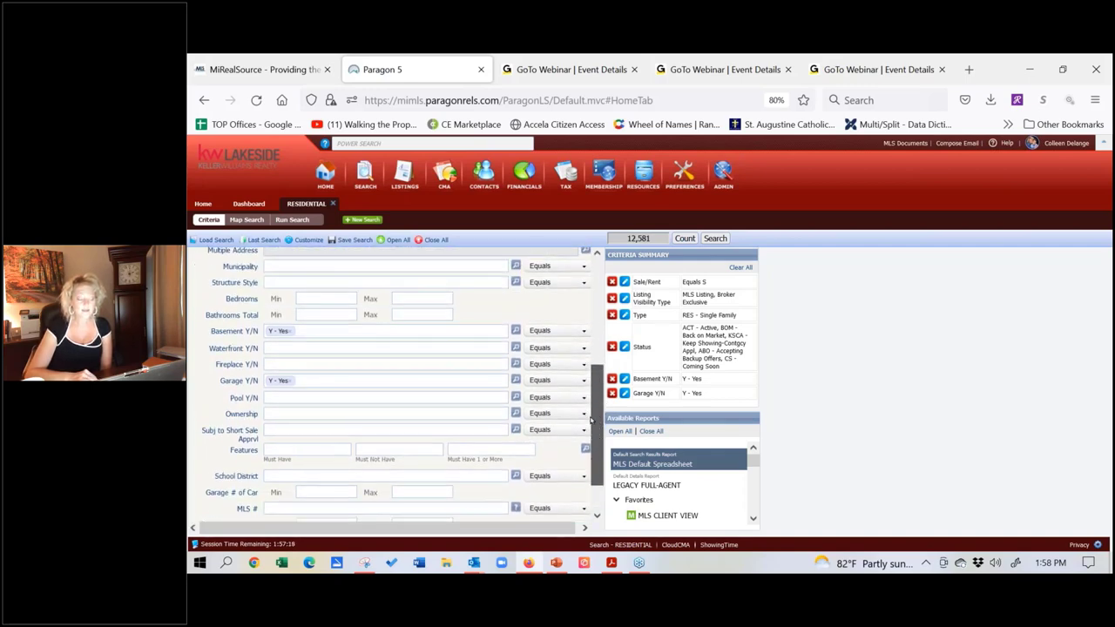
# Step: Set Bedrooms to min 2, max 3 and Bathrooms Total to min 1, max 2
pyautogui.click(333, 301)
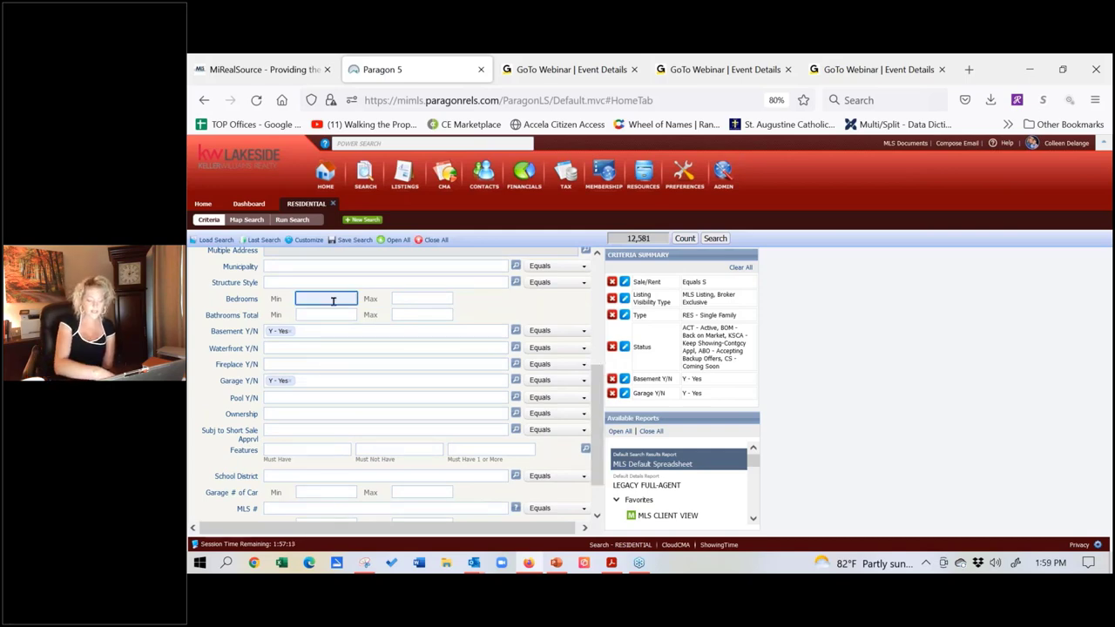
pyautogui.write('2')
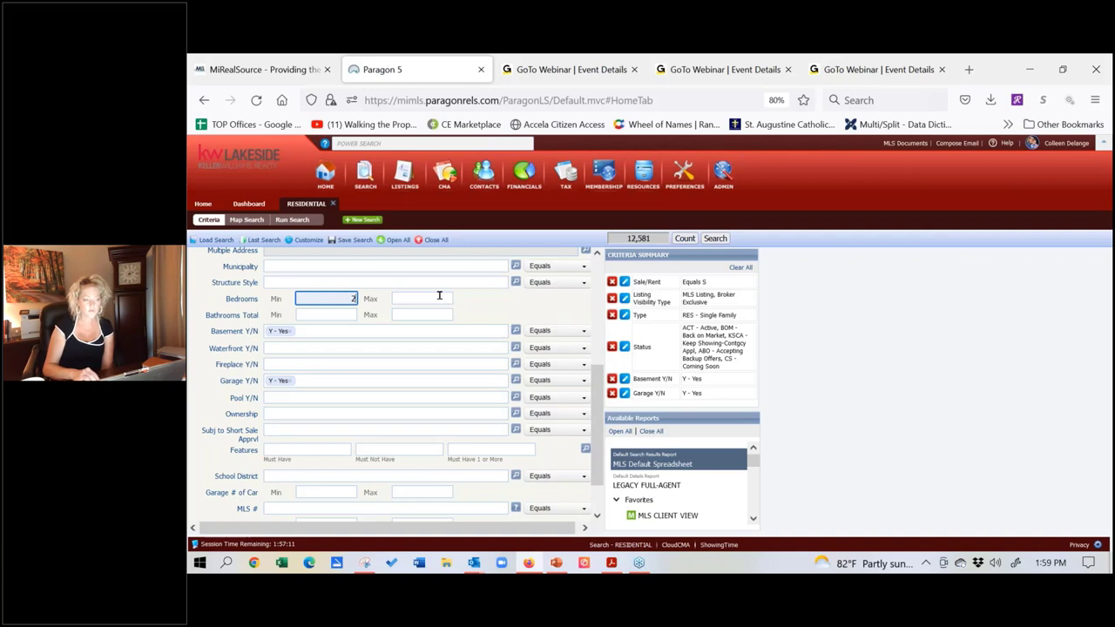
pyautogui.click(439, 296)
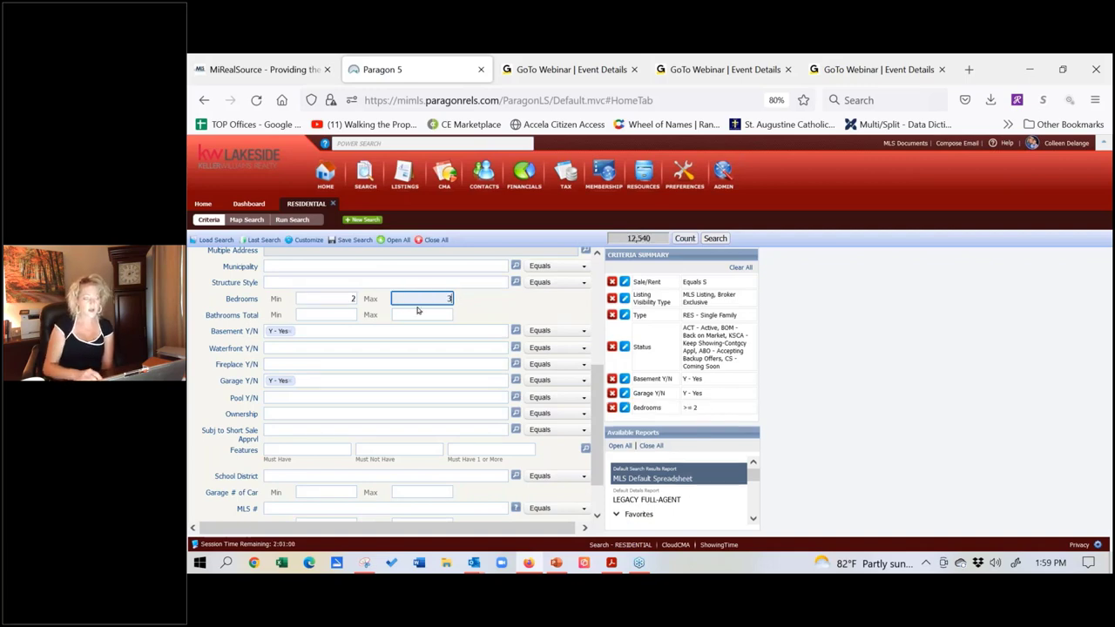
pyautogui.click(327, 317)
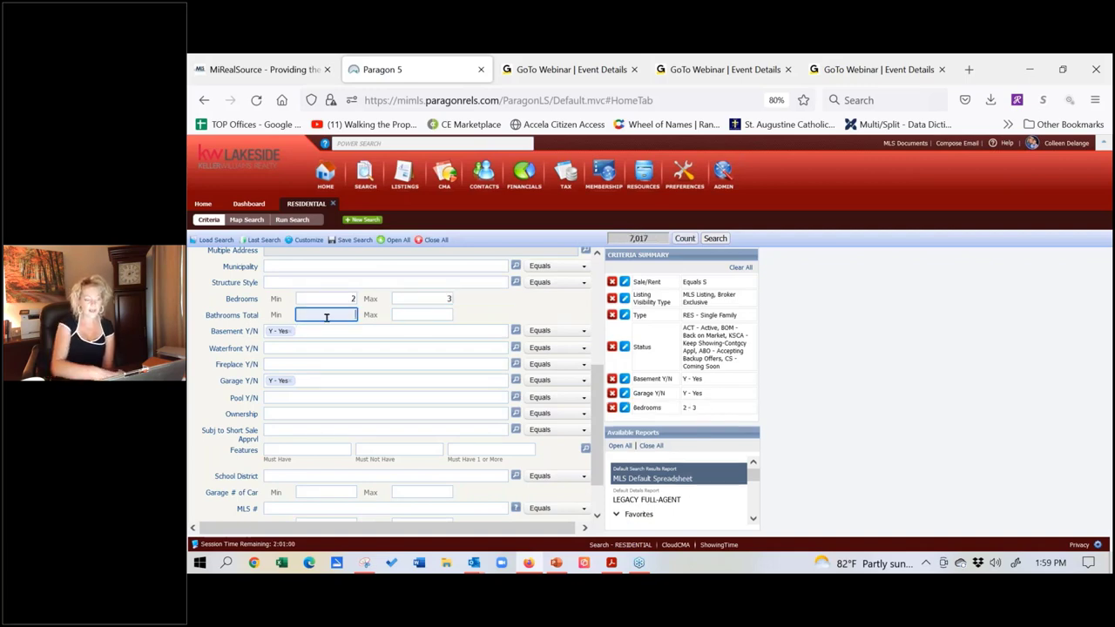
pyautogui.write('12')
pyautogui.press('BackSpace')
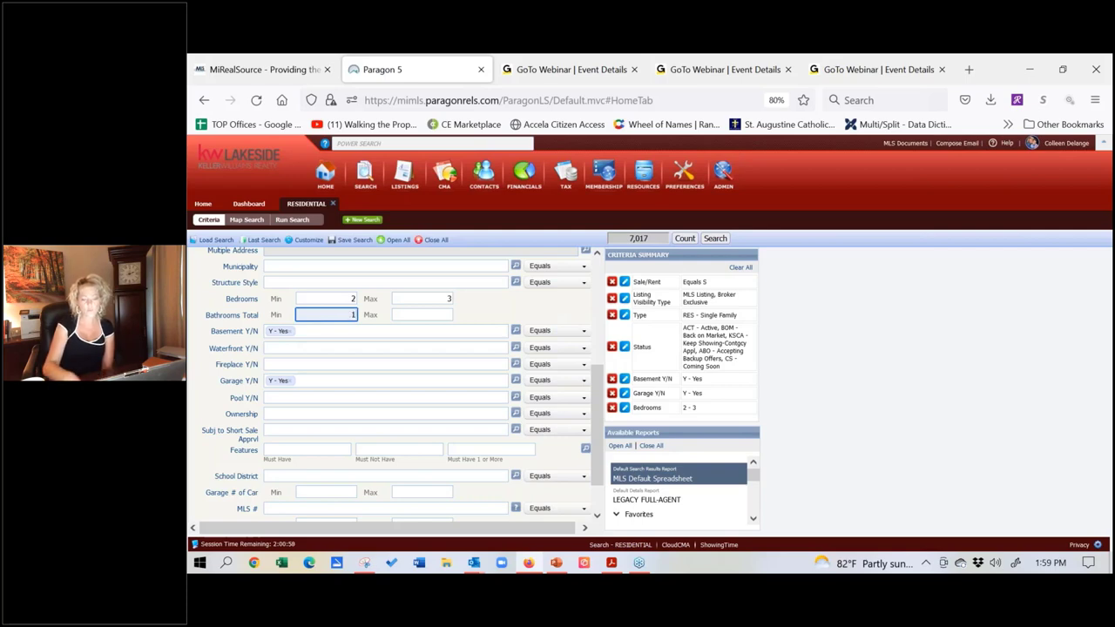
pyautogui.click(432, 314)
pyautogui.write('2')
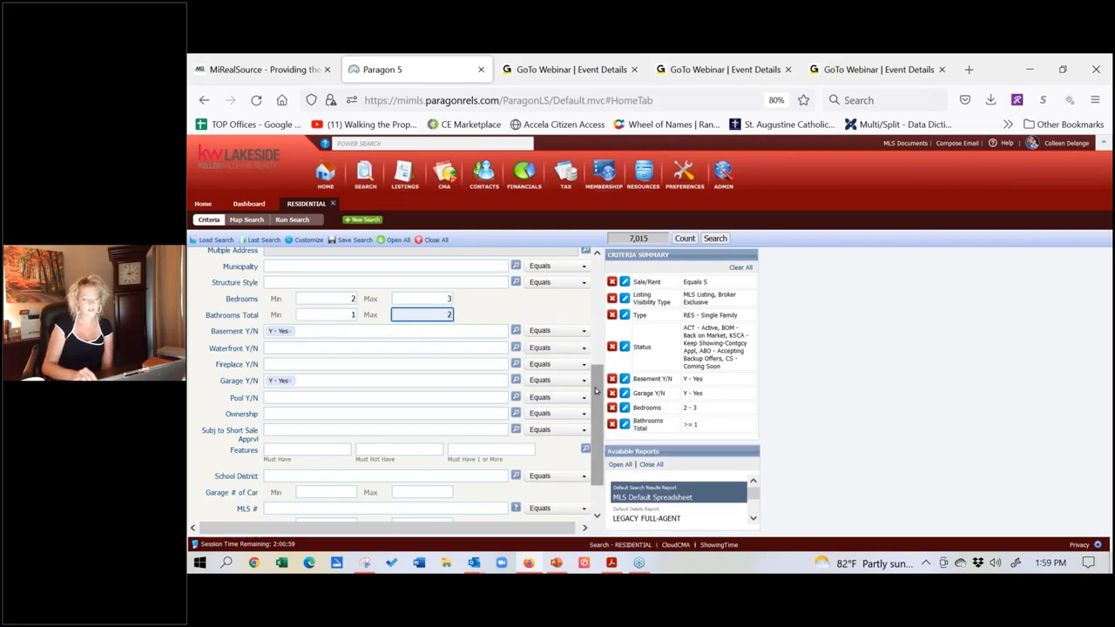
# Step: Enter a minimum Above Grade Sqft of 1000
pyautogui.scroll(-1, 595, 391)
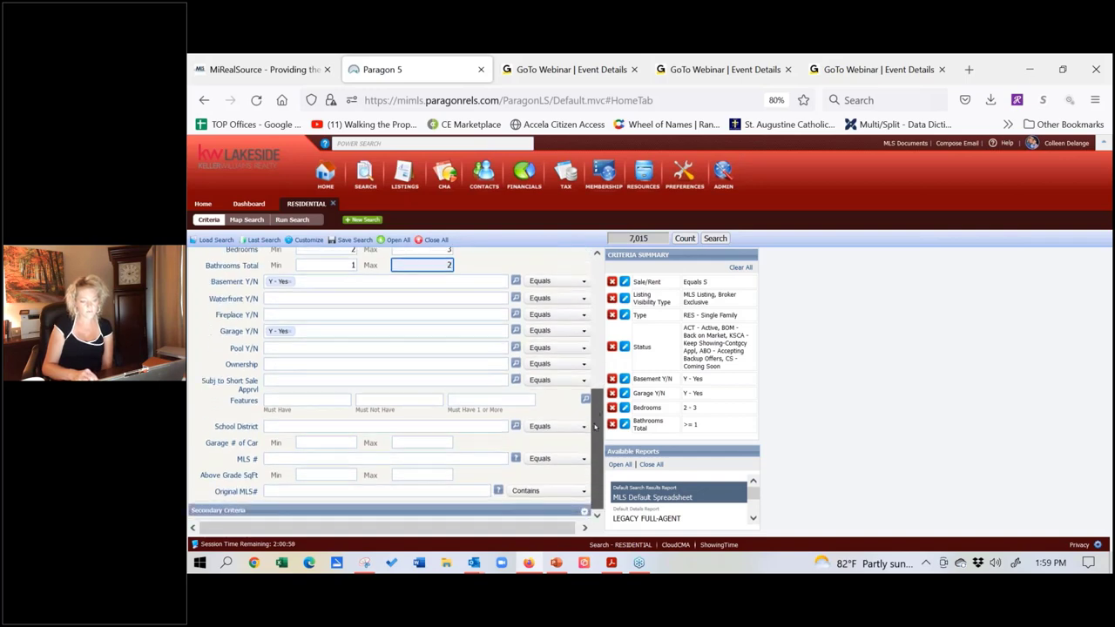
pyautogui.click(303, 475)
pyautogui.write('1')
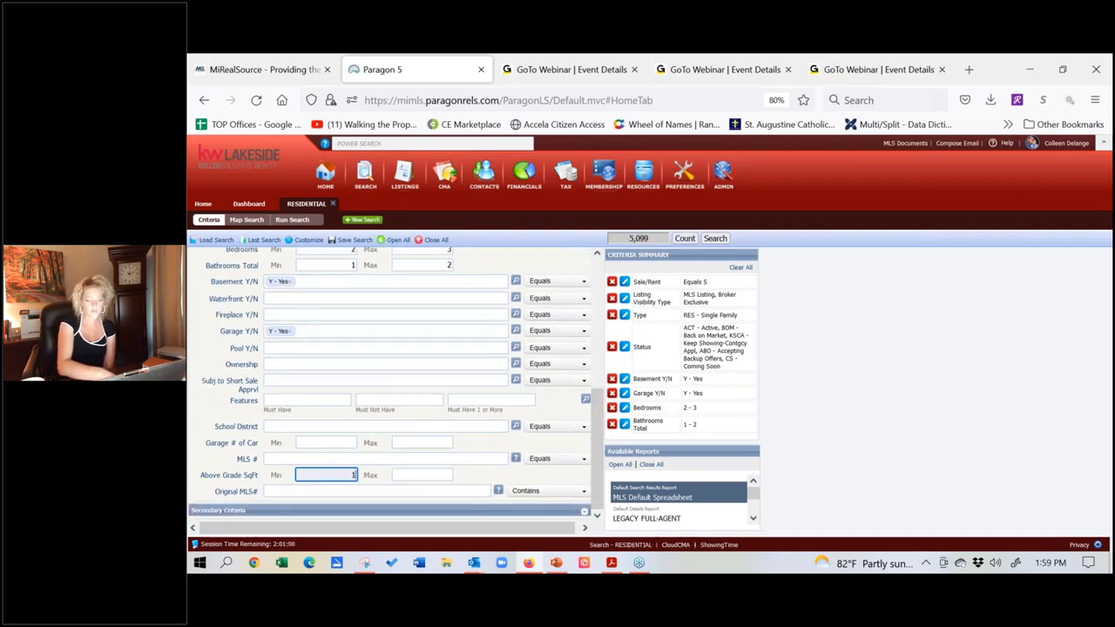
pyautogui.write('00')
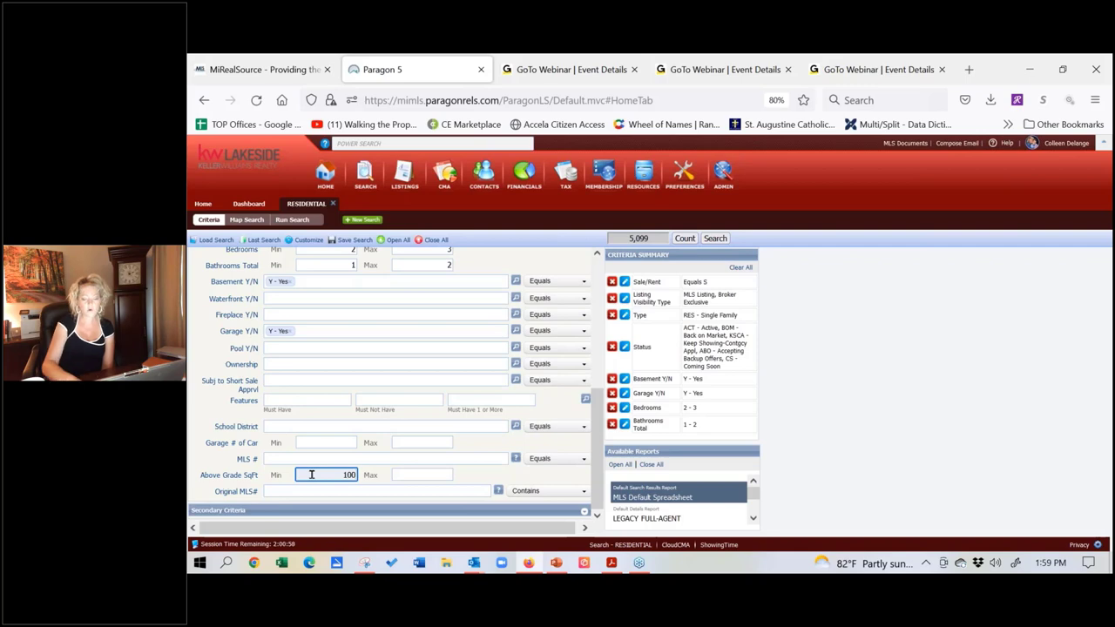
pyautogui.write('0')
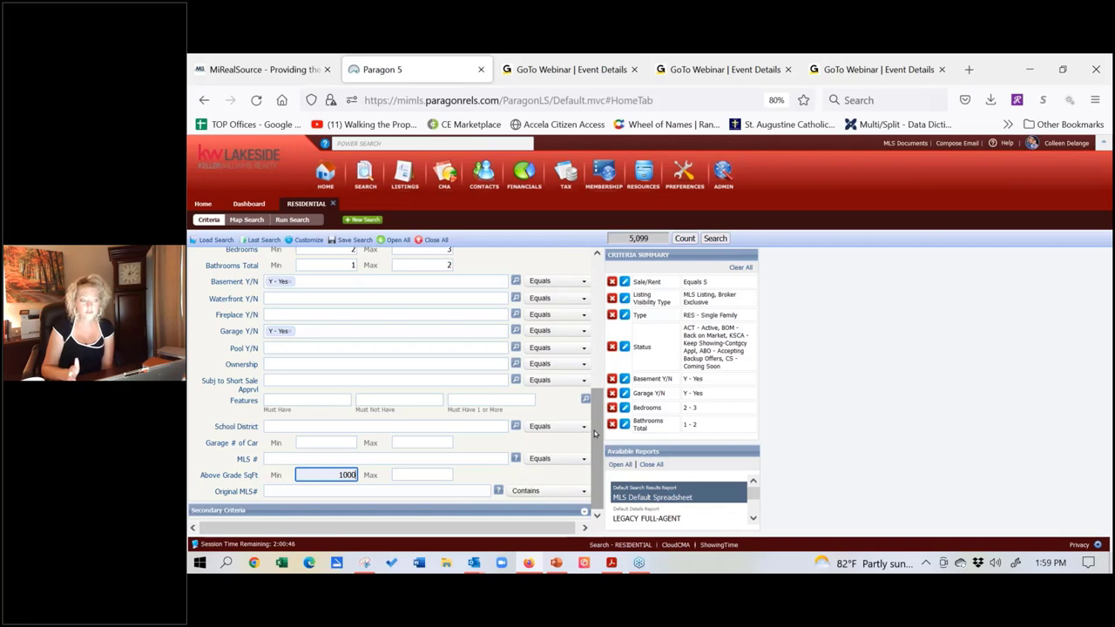
pyautogui.moveTo(594, 433); pyautogui.dragTo(599, 300)
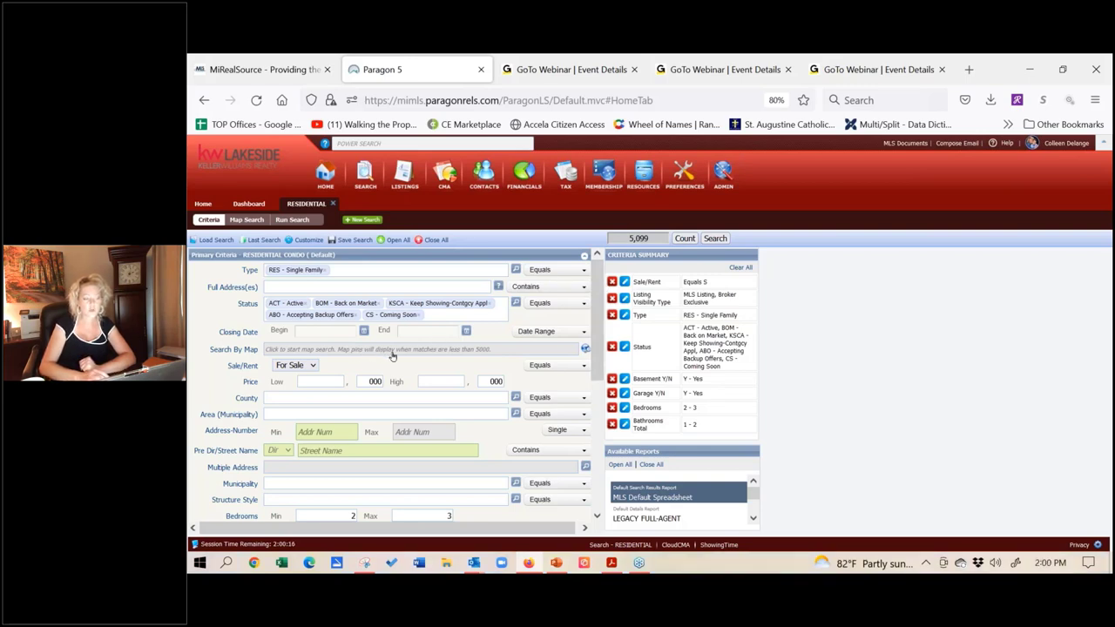
# Step: Switch the residential search to the Search By Map page
pyautogui.click(368, 350)
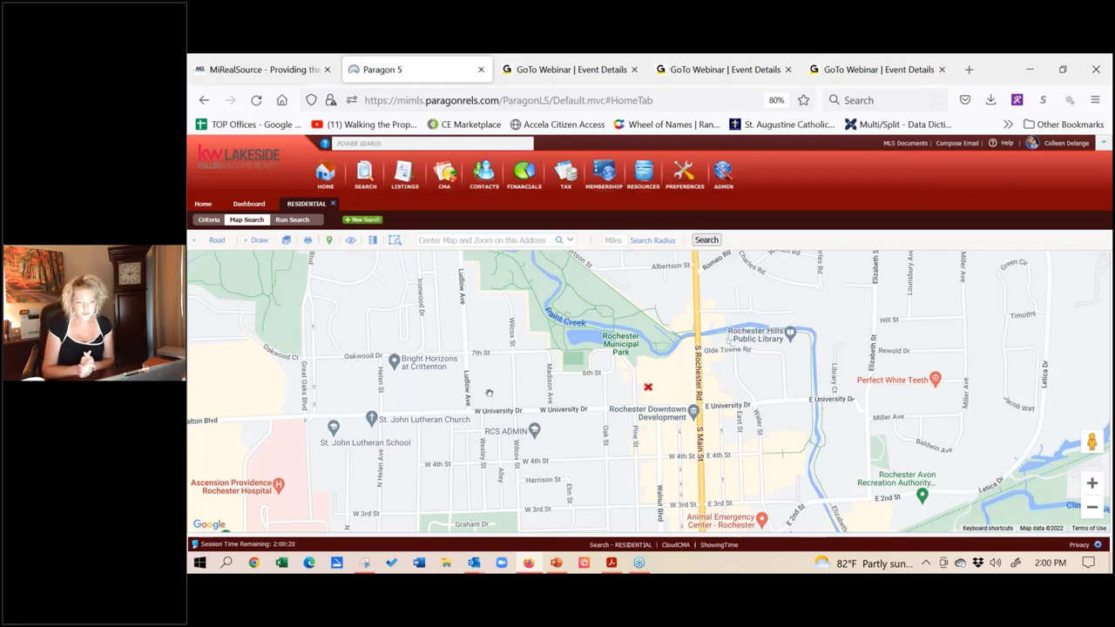
# Step: Center and zoom the map on the entered Wessel property address in Sterling Heights
pyautogui.click(474, 243)
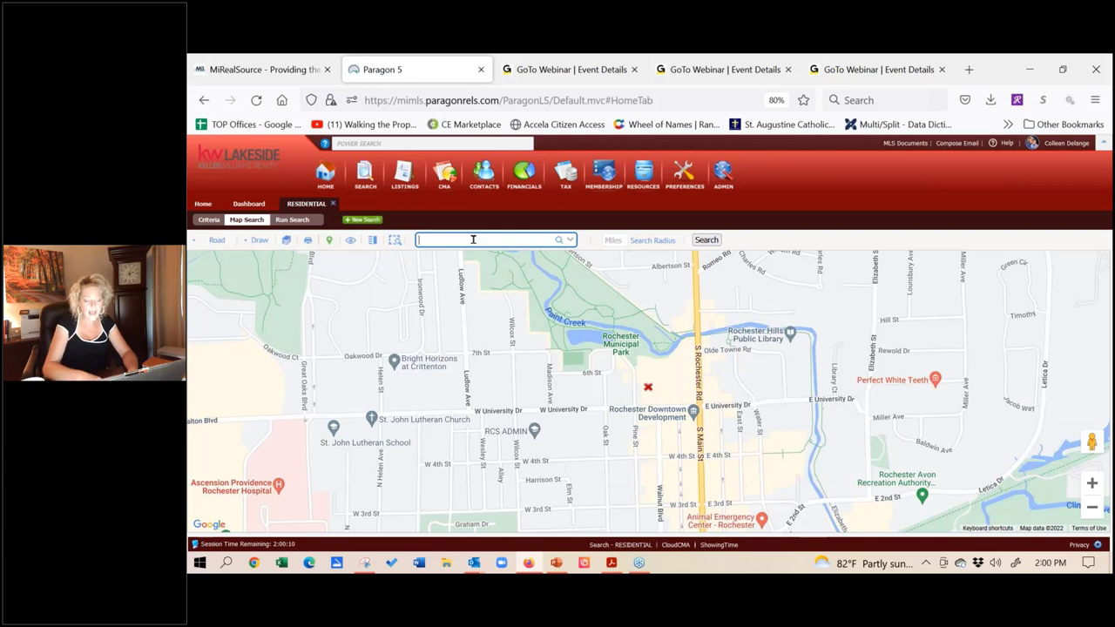
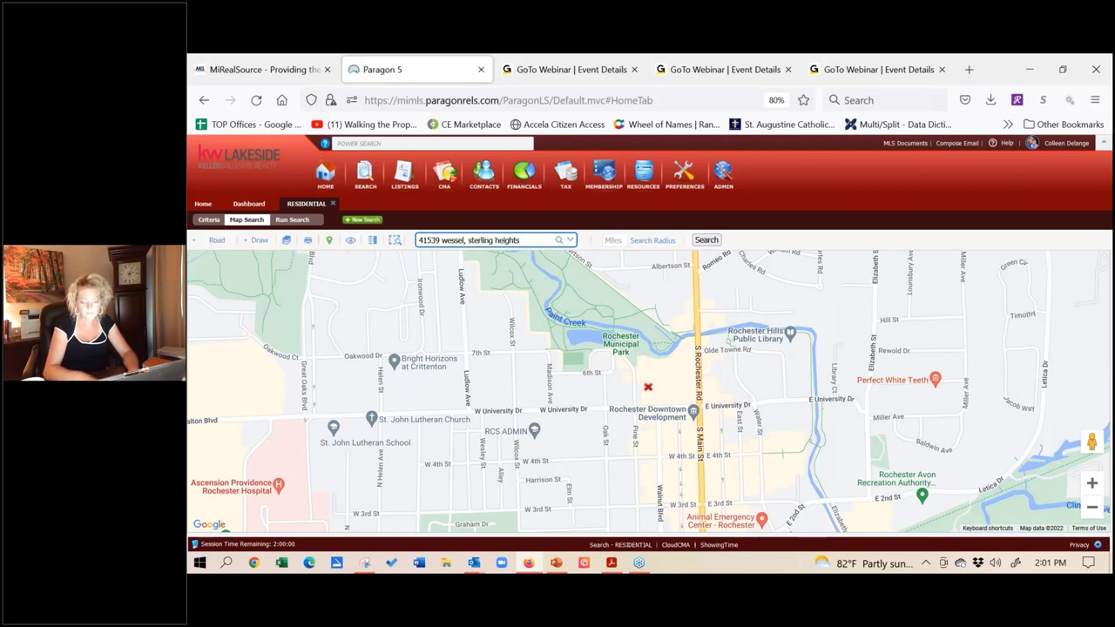
pyautogui.click(558, 241)
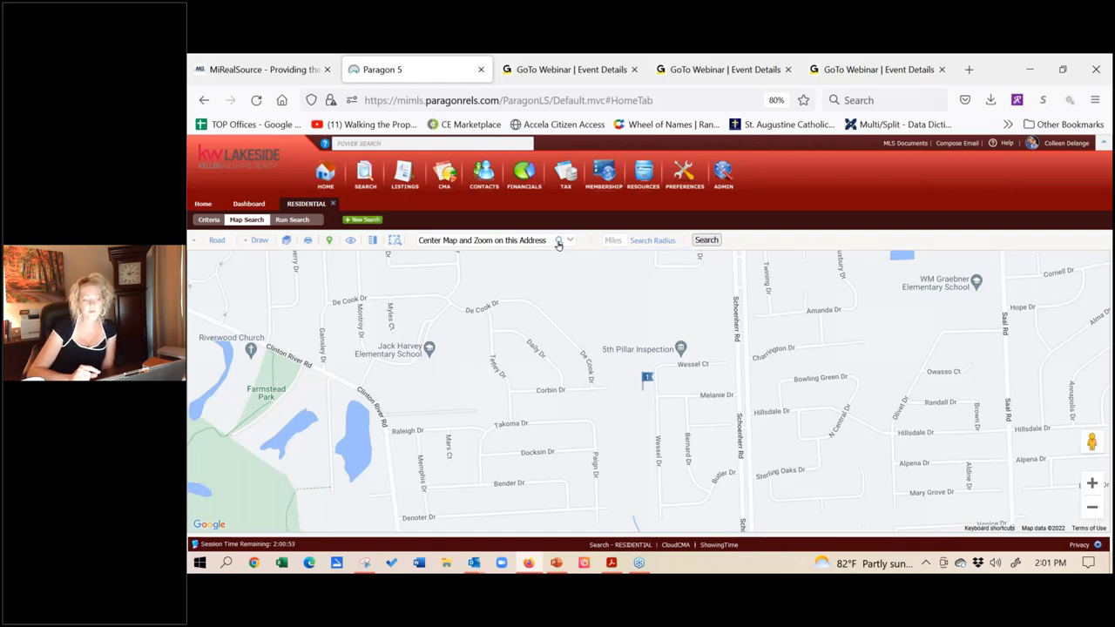
# Step: Run a 1-mile radius search around the address and preview both listings in the '2' cluster
pyautogui.click(1092, 507)
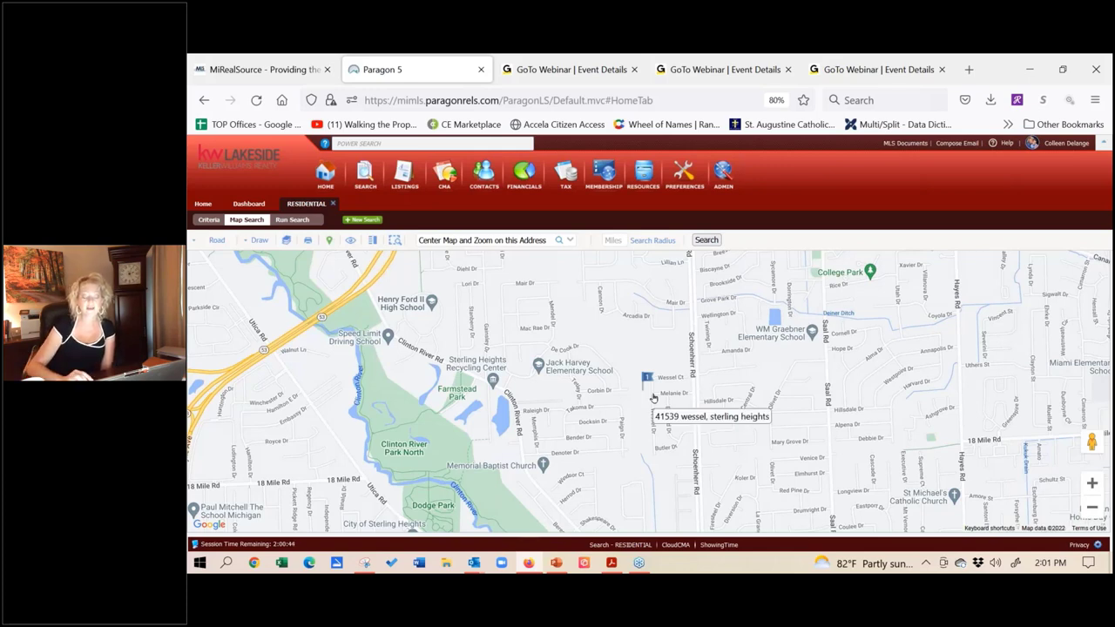
pyautogui.click(620, 243)
pyautogui.write('1')
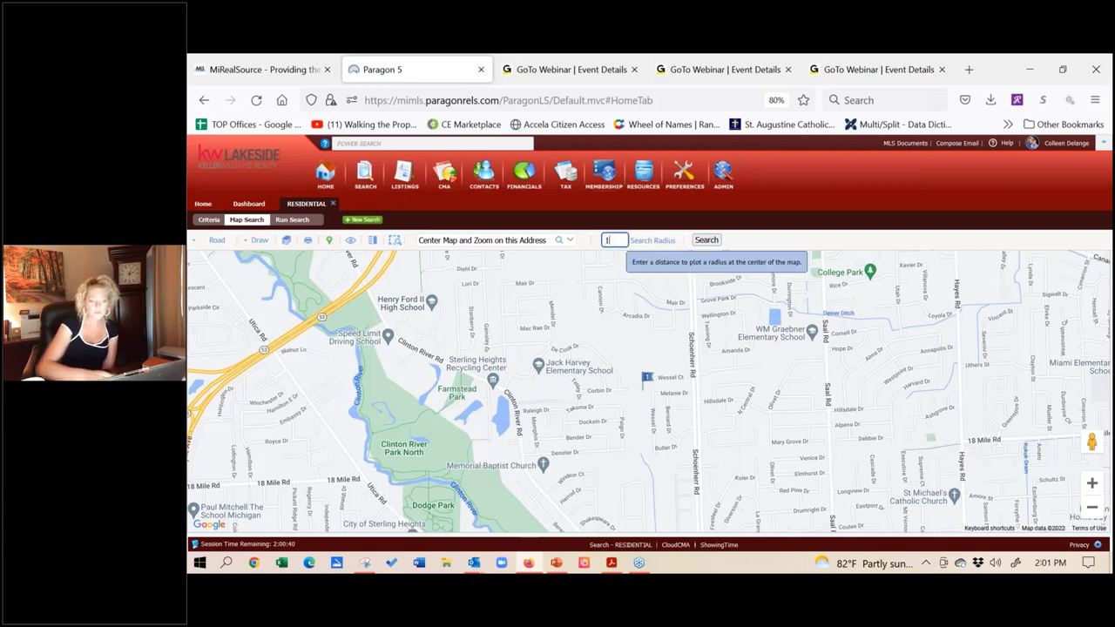
pyautogui.click(705, 240)
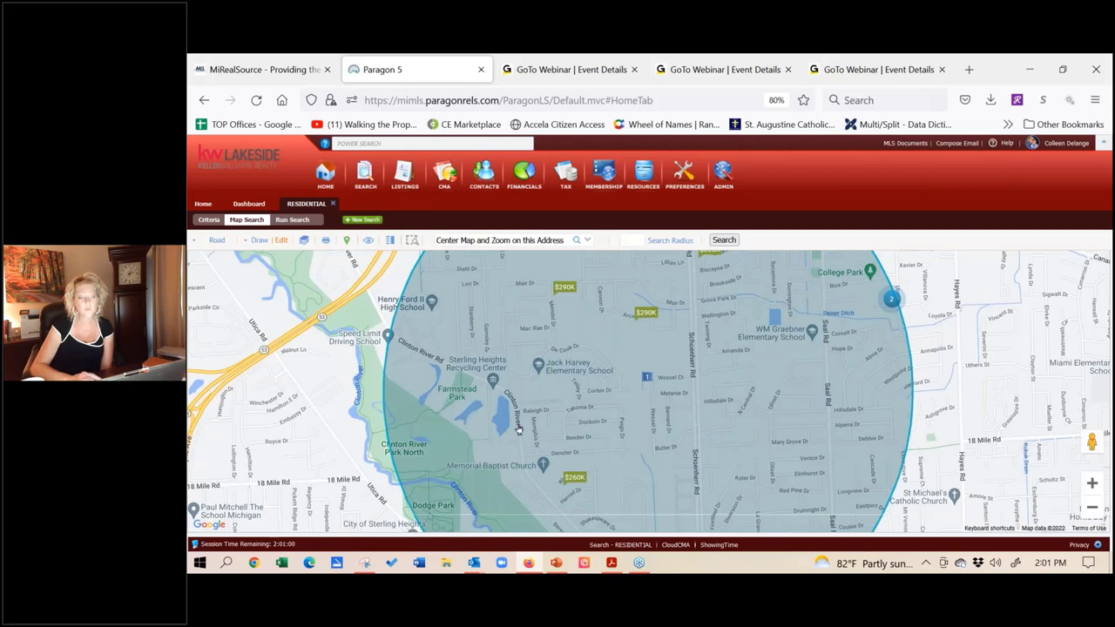
pyautogui.click(890, 299)
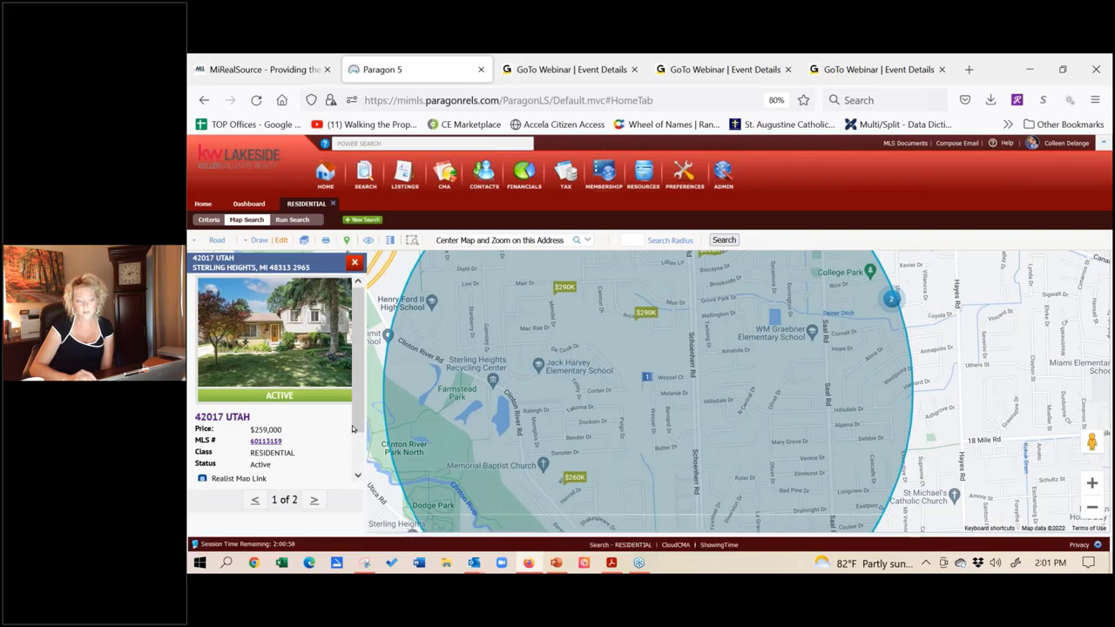
pyautogui.click(315, 500)
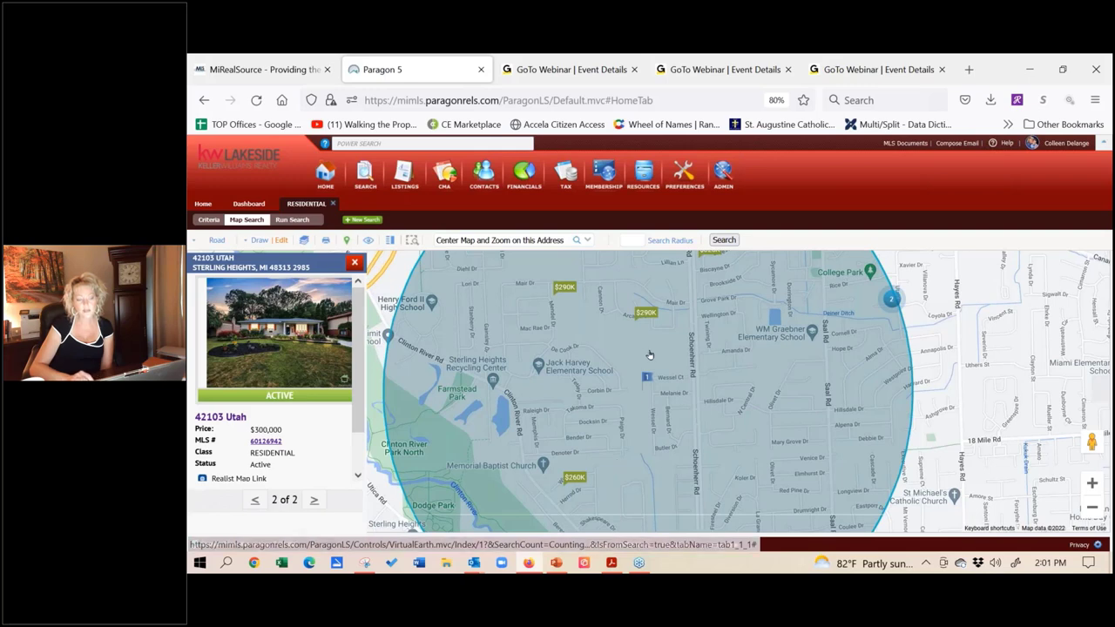
# Step: View the next listing on Arcadia Dr, then close the listing preview
pyautogui.click(646, 312)
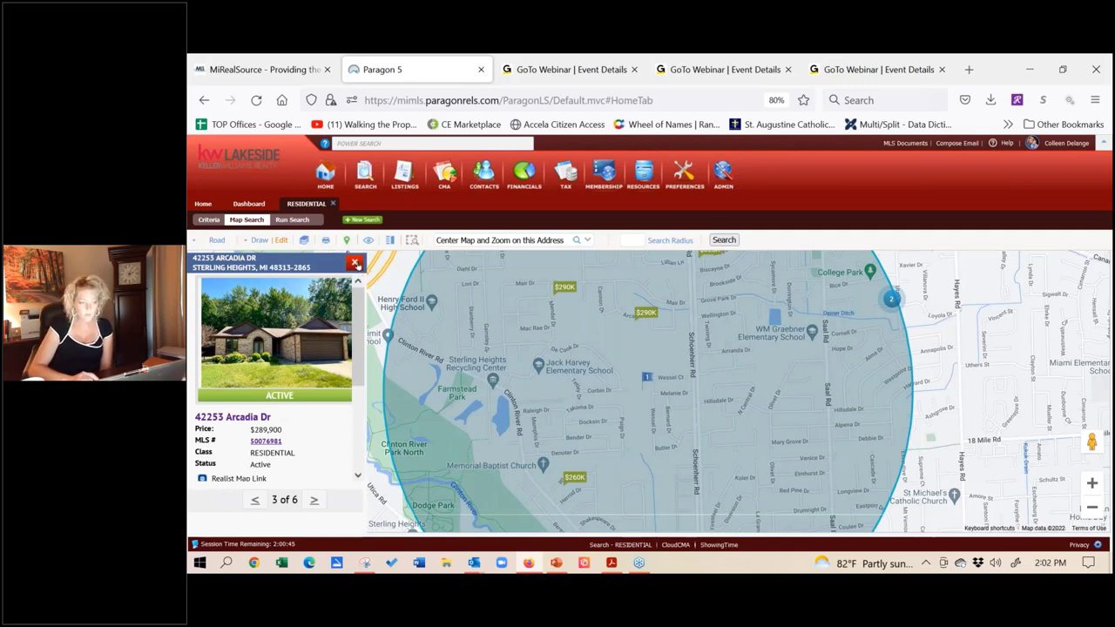
pyautogui.click(355, 263)
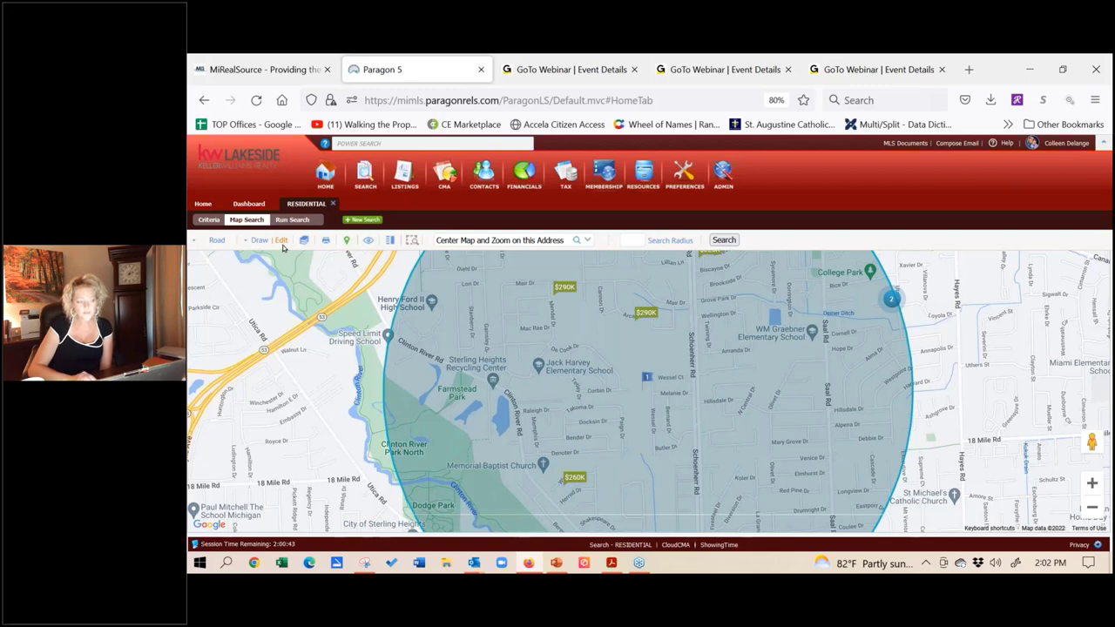
# Step: Edit the radius shape, drag its edge outward to widen it, and zoom out
pyautogui.click(282, 245)
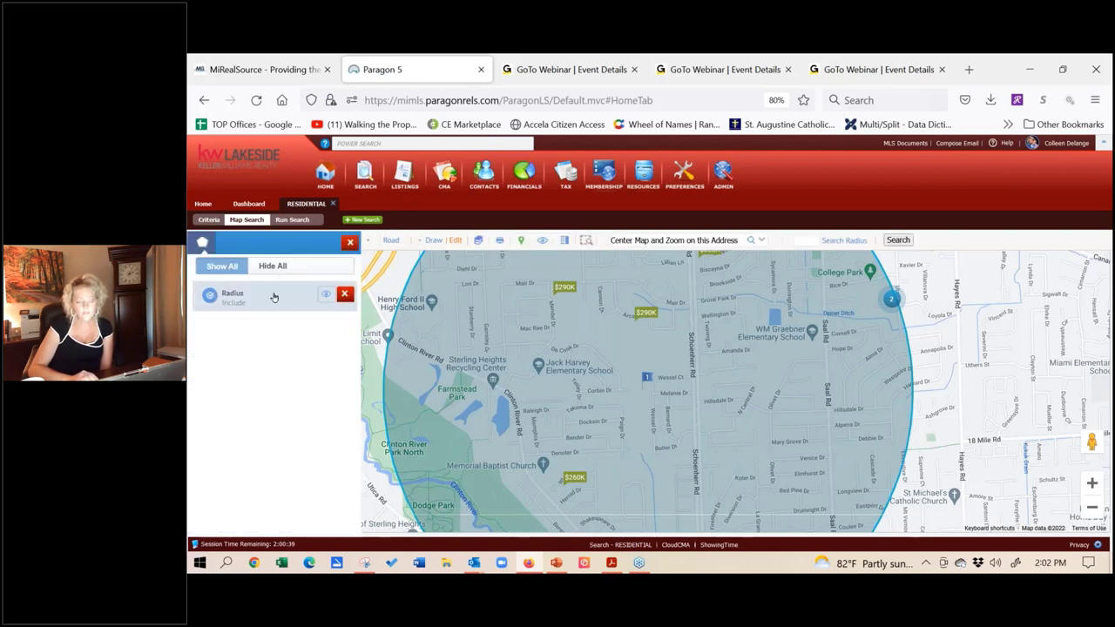
pyautogui.click(273, 297)
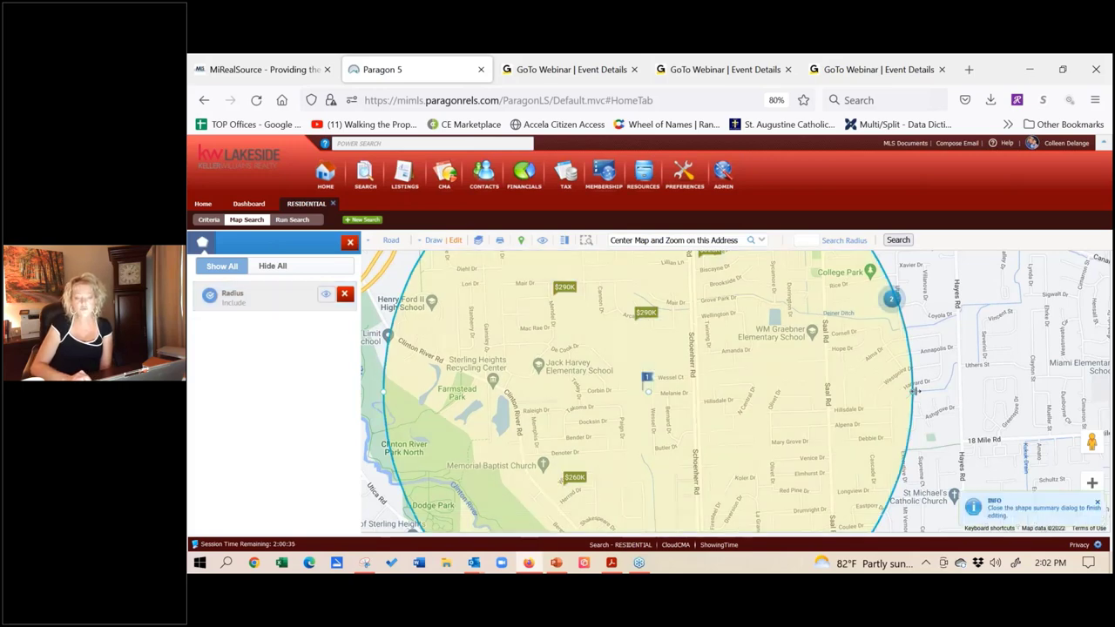
pyautogui.moveTo(916, 392); pyautogui.dragTo(952, 392)
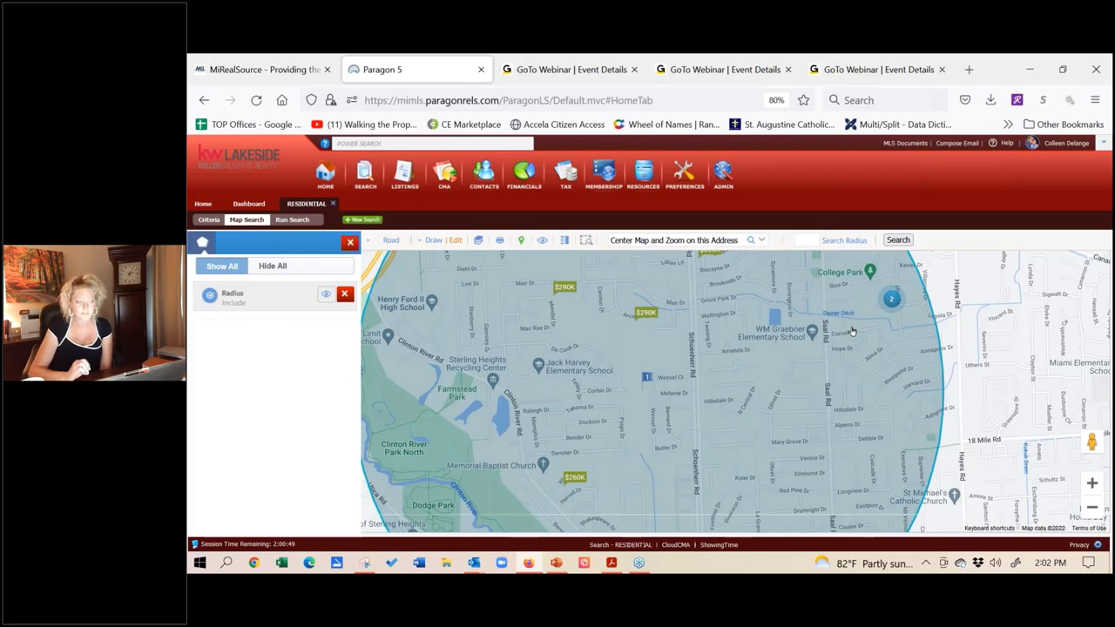
pyautogui.click(1092, 508)
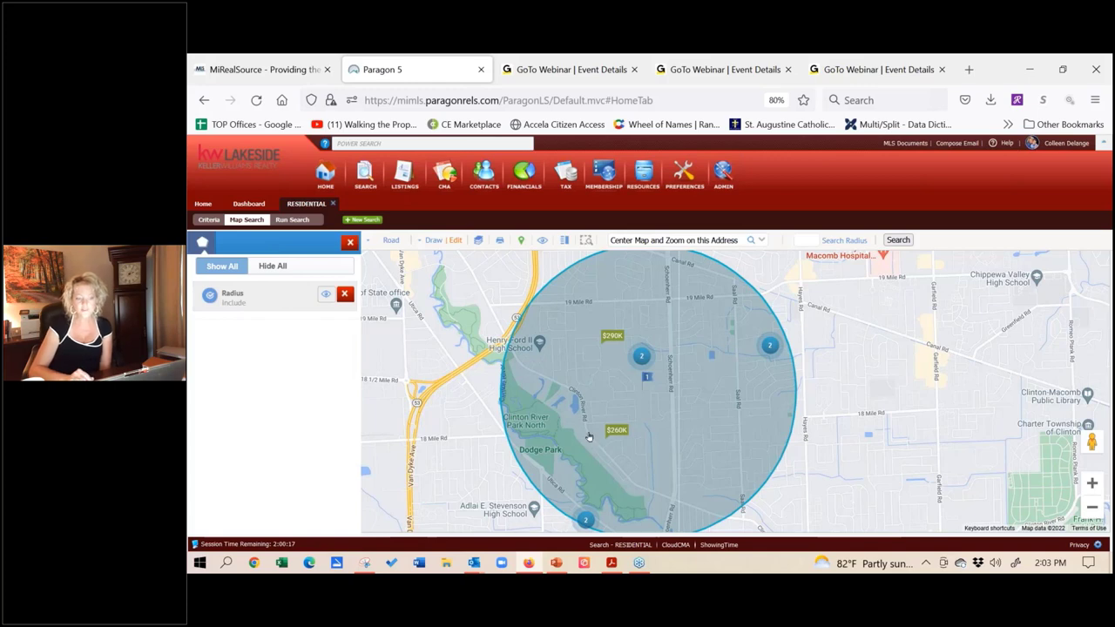
pyautogui.click(434, 241)
pyautogui.click(392, 267)
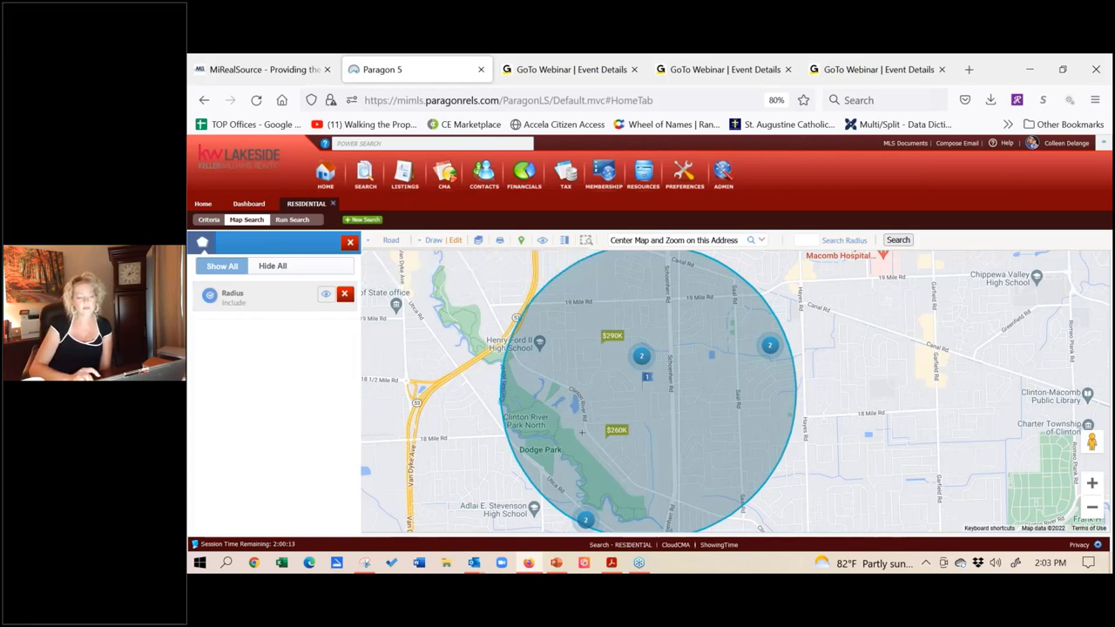
pyautogui.click(522, 386)
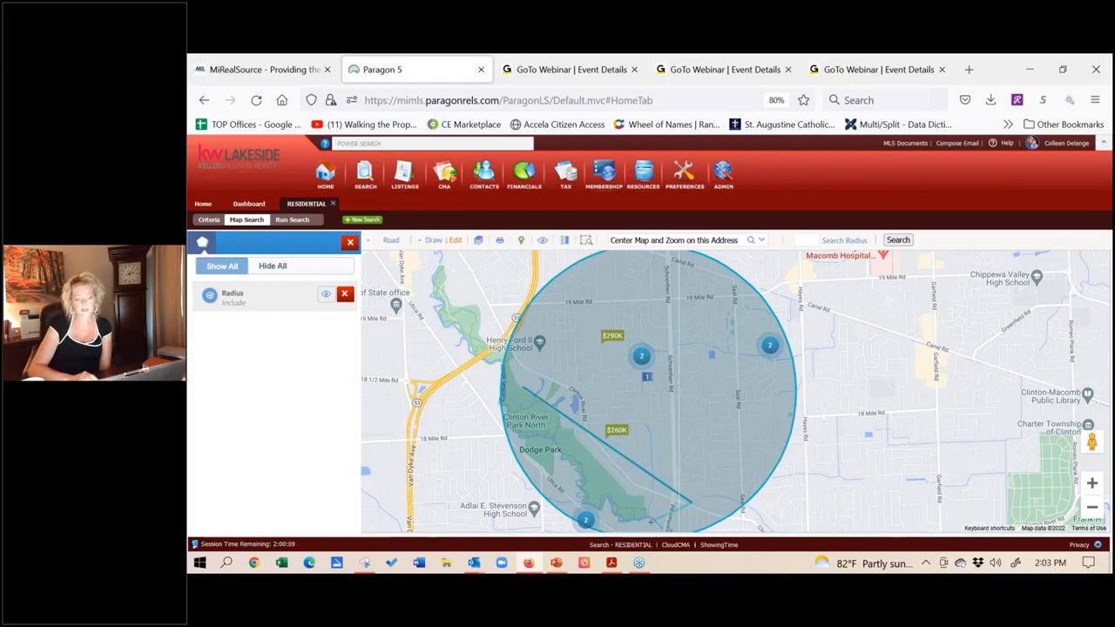
pyautogui.click(692, 502)
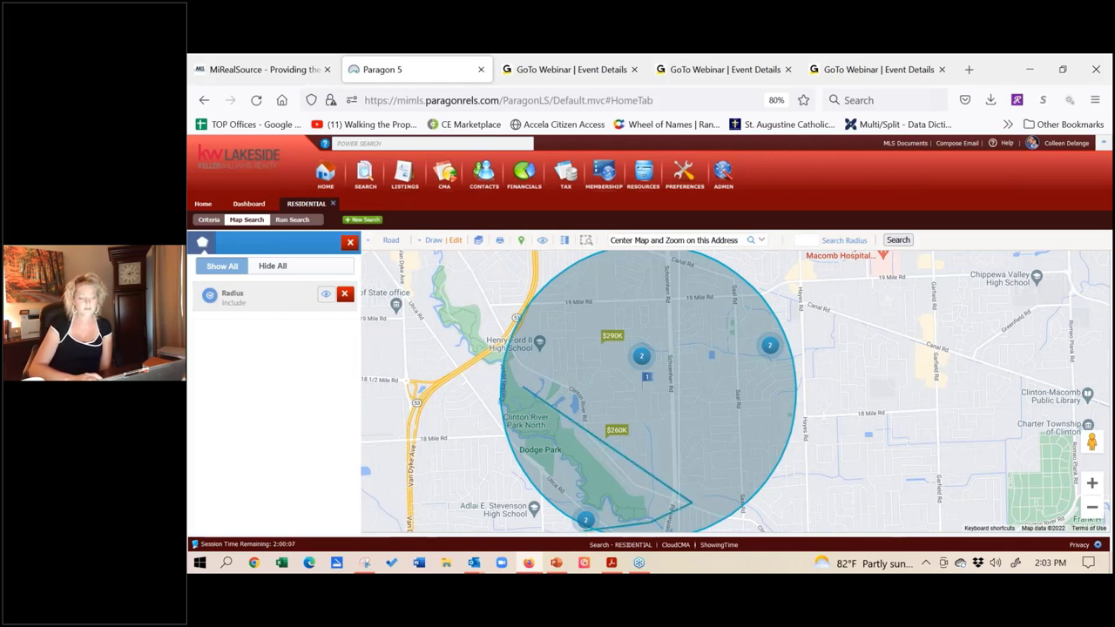
pyautogui.click(524, 387)
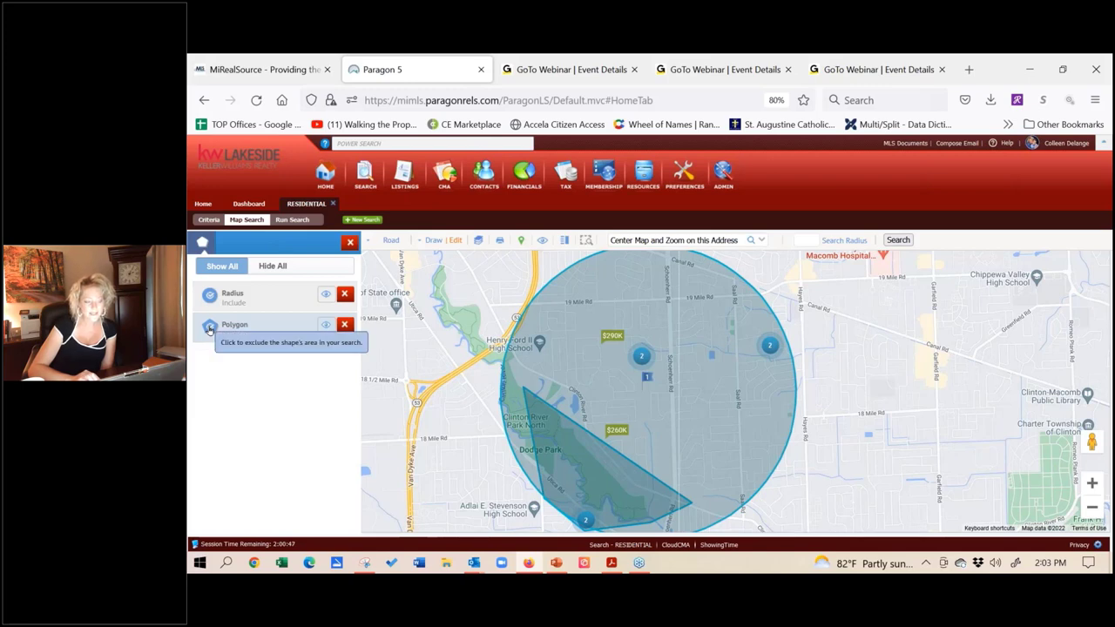
pyautogui.click(209, 327)
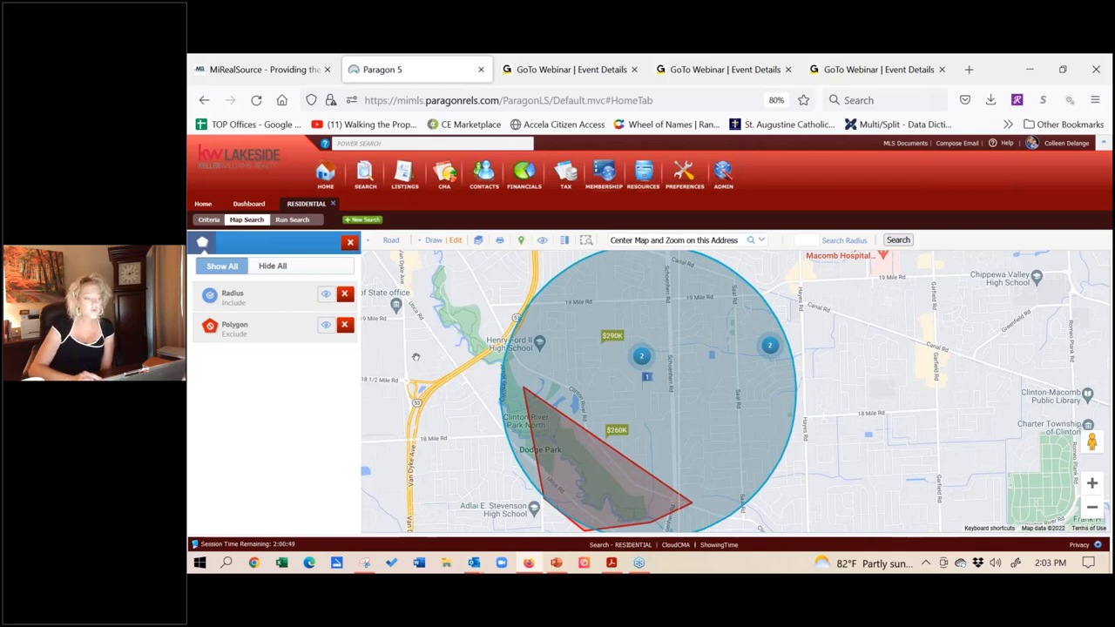
pyautogui.click(344, 325)
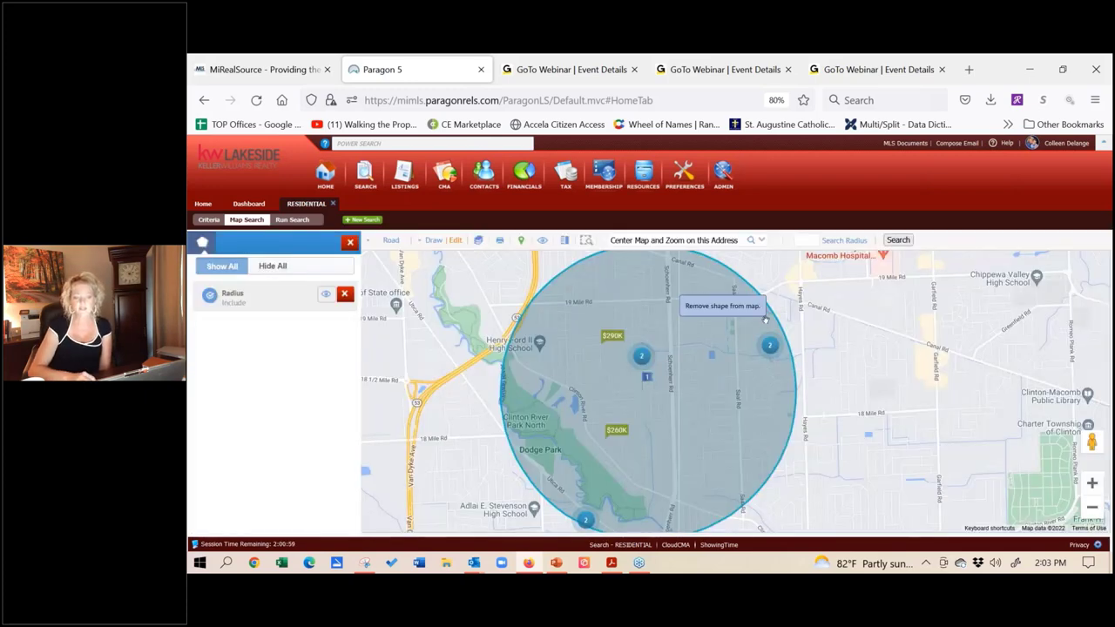
pyautogui.moveTo(764, 319); pyautogui.dragTo(526, 291)
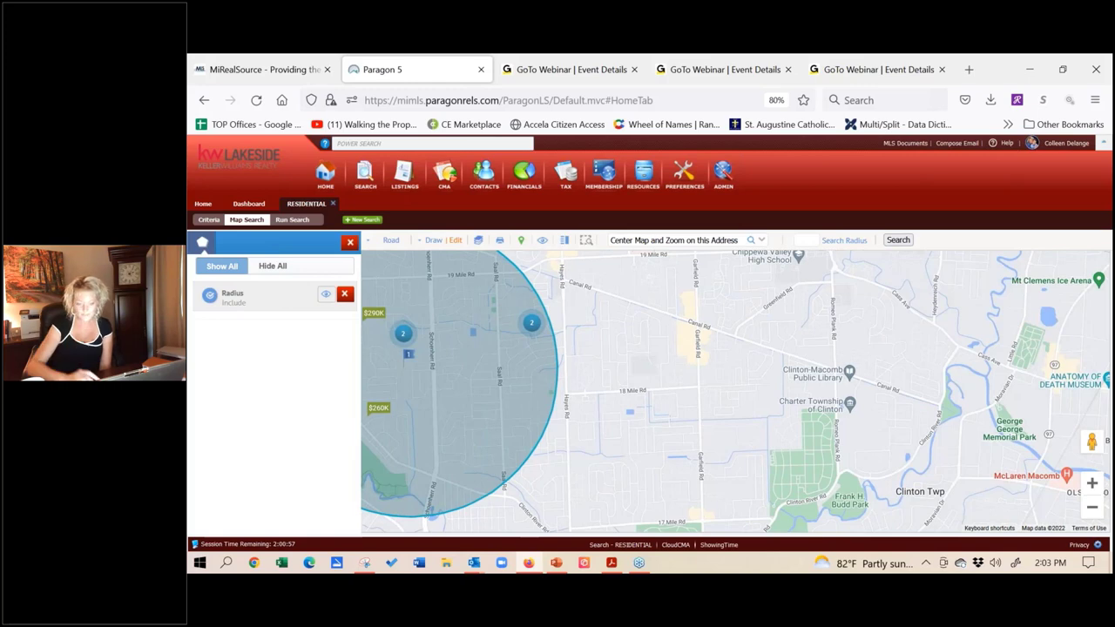
# Step: Draw a polygon along 18 Mile Rd toward Canal Rd, east of the radius circle
pyautogui.click(1092, 481)
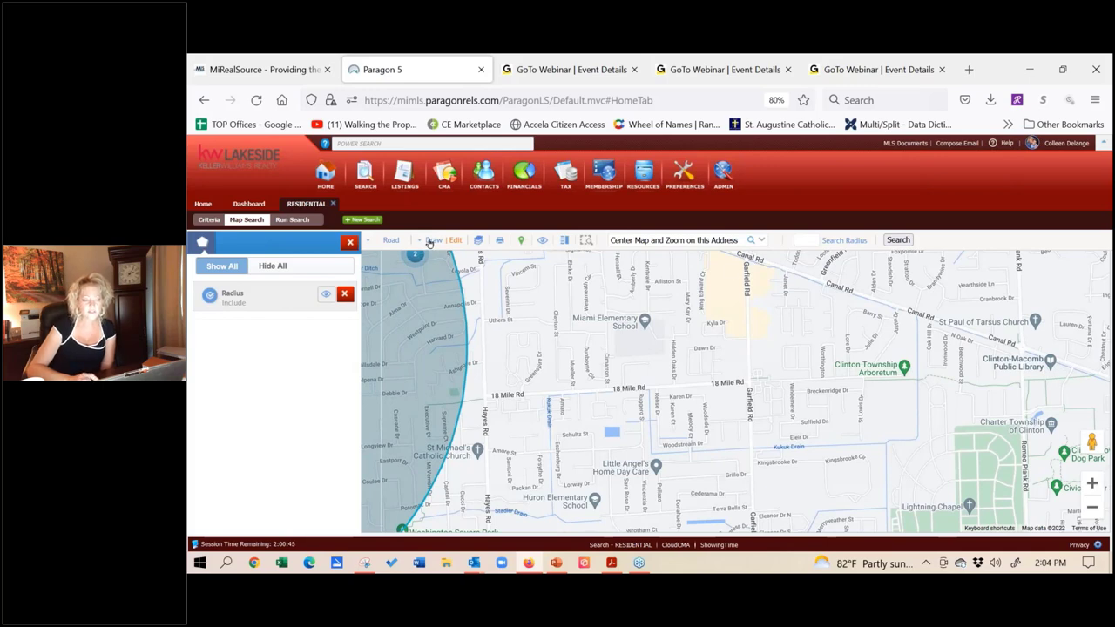
pyautogui.click(430, 241)
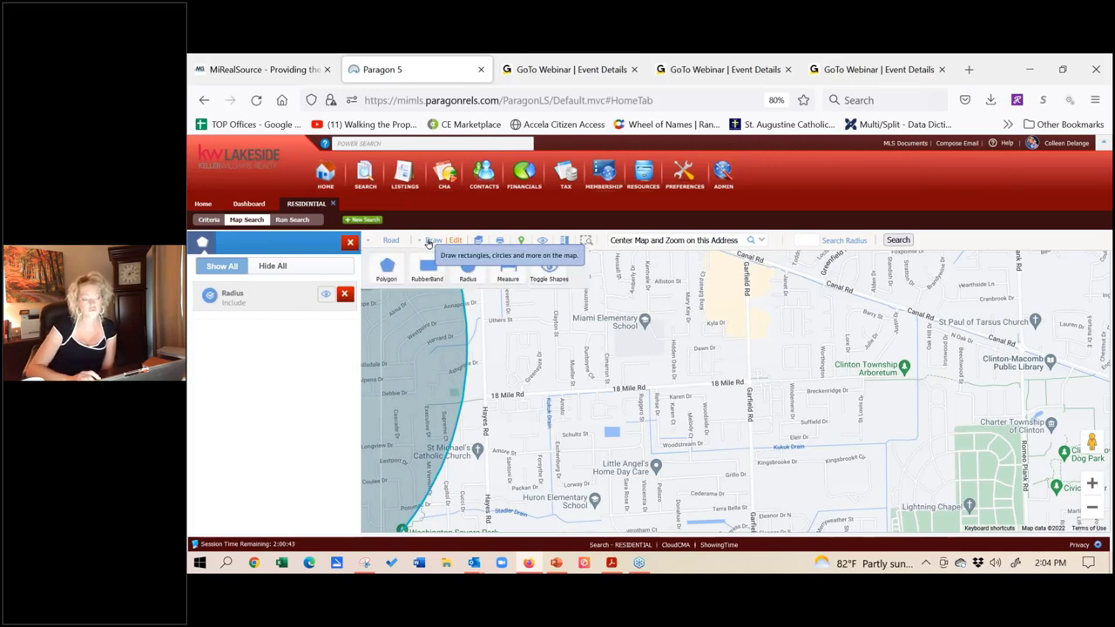
pyautogui.click(389, 267)
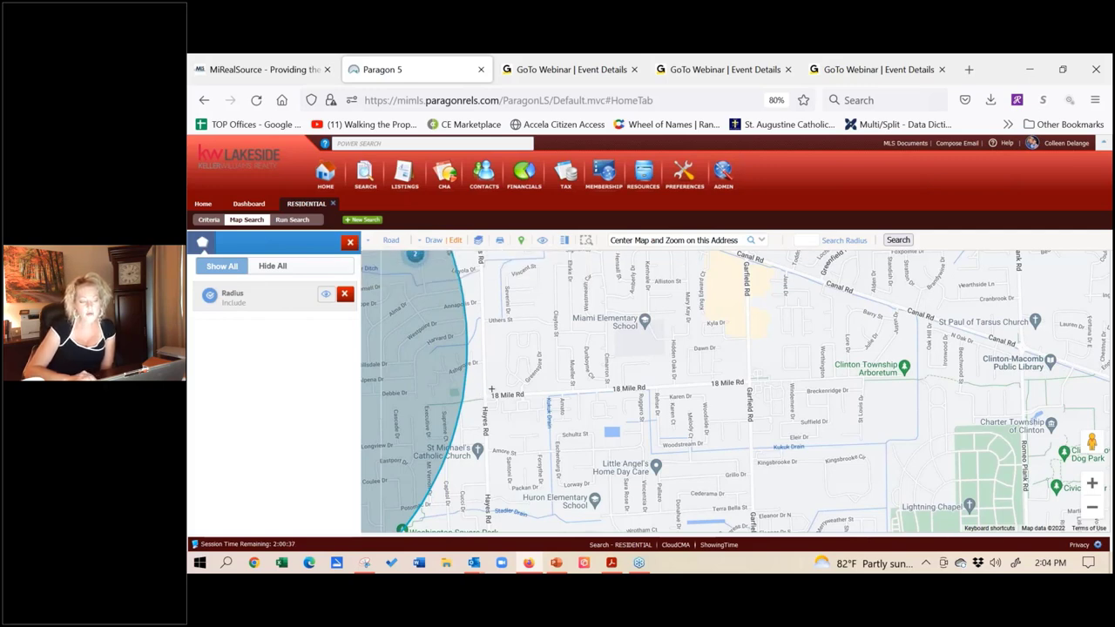
pyautogui.click(491, 389)
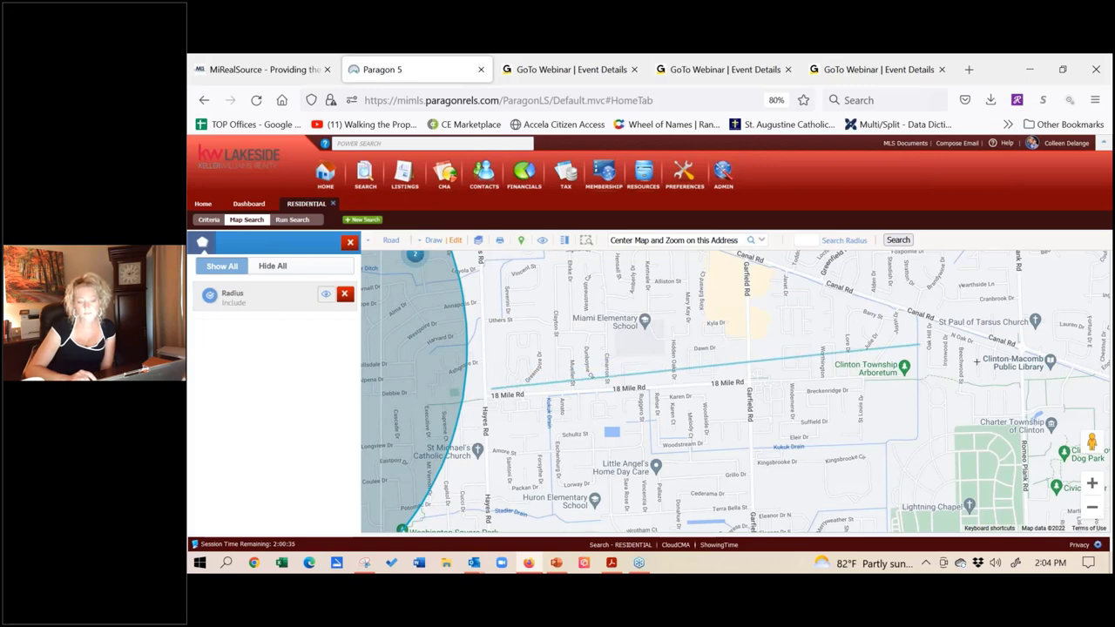
pyautogui.click(984, 372)
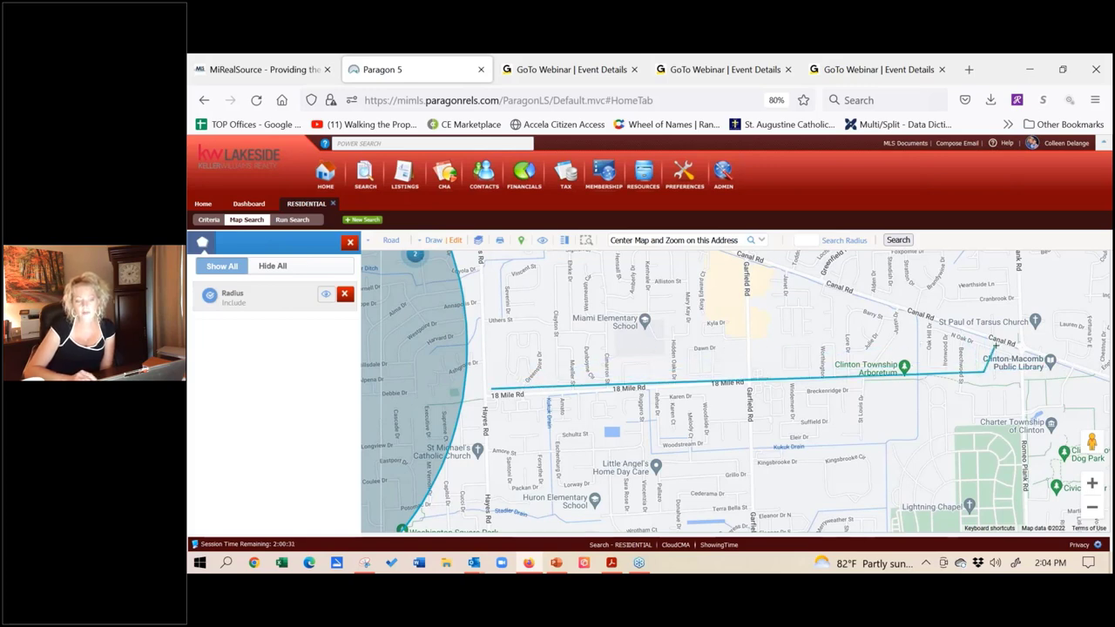
pyautogui.click(994, 346)
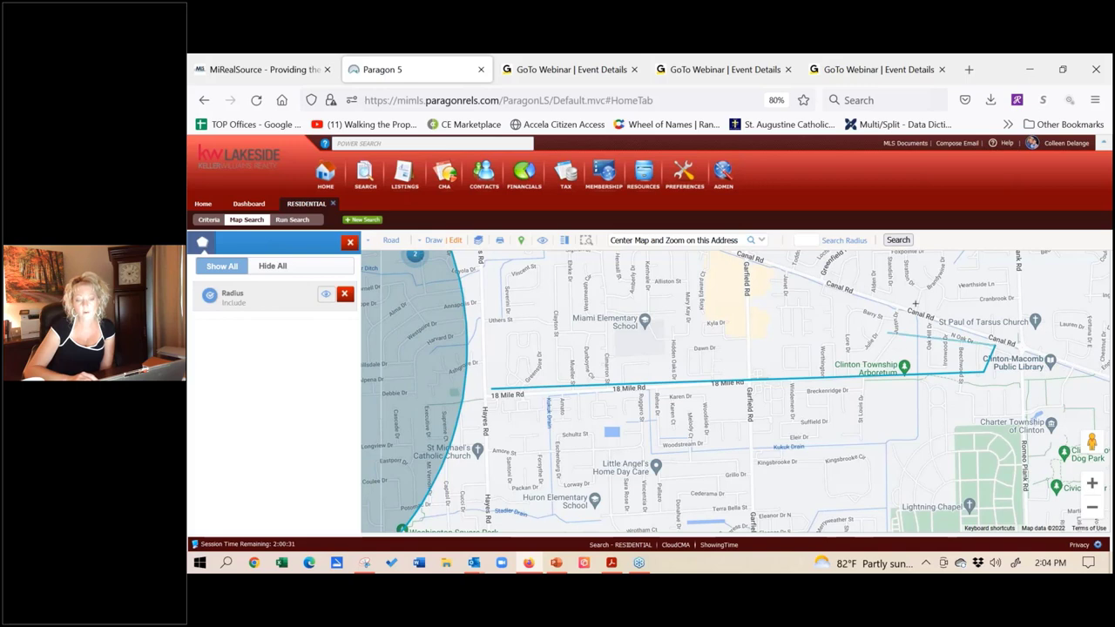
pyautogui.click(872, 353)
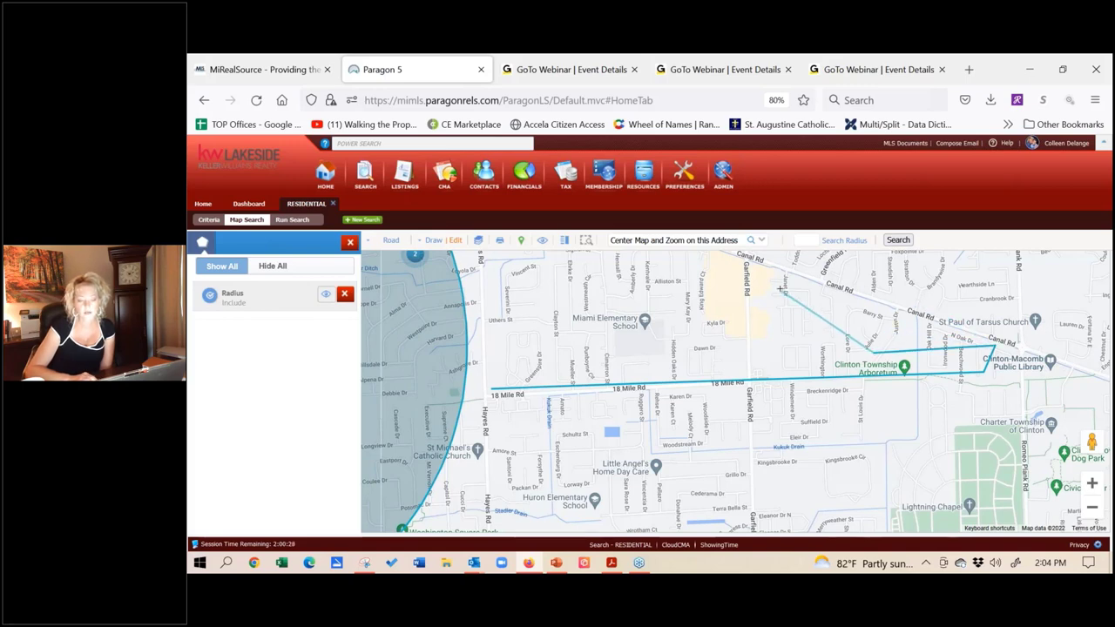
pyautogui.click(781, 287)
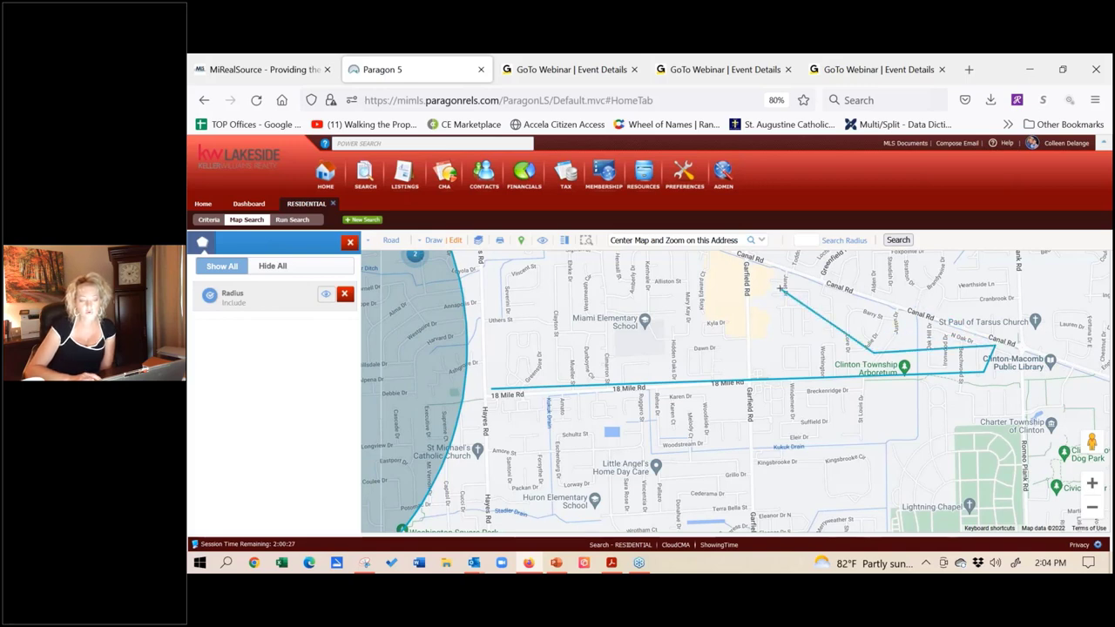
pyautogui.click(516, 259)
pyautogui.click(648, 255)
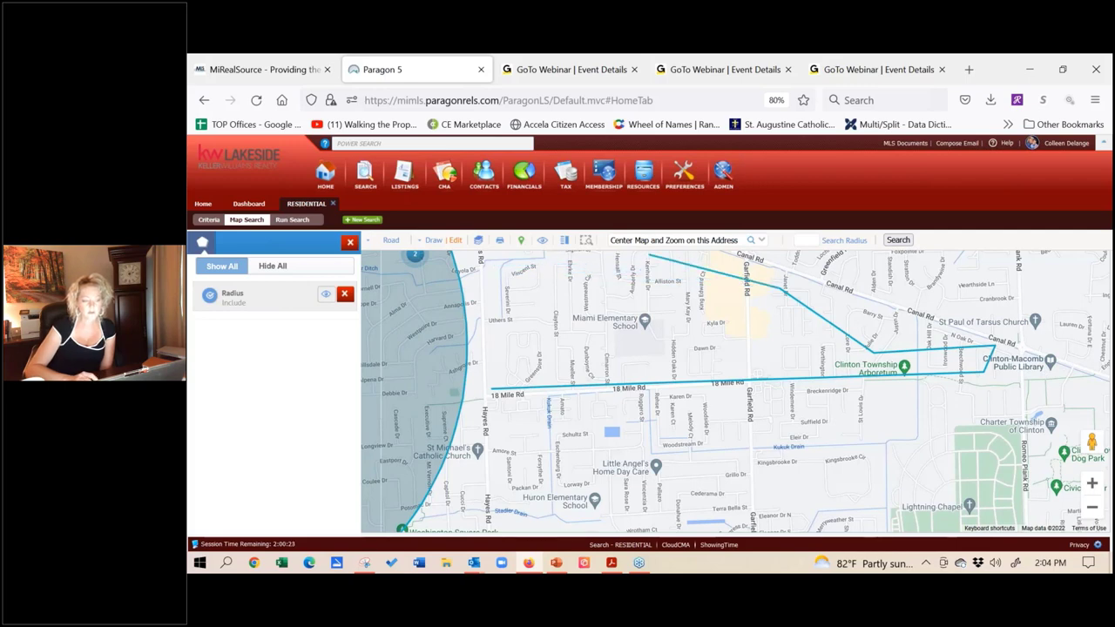
pyautogui.click(486, 260)
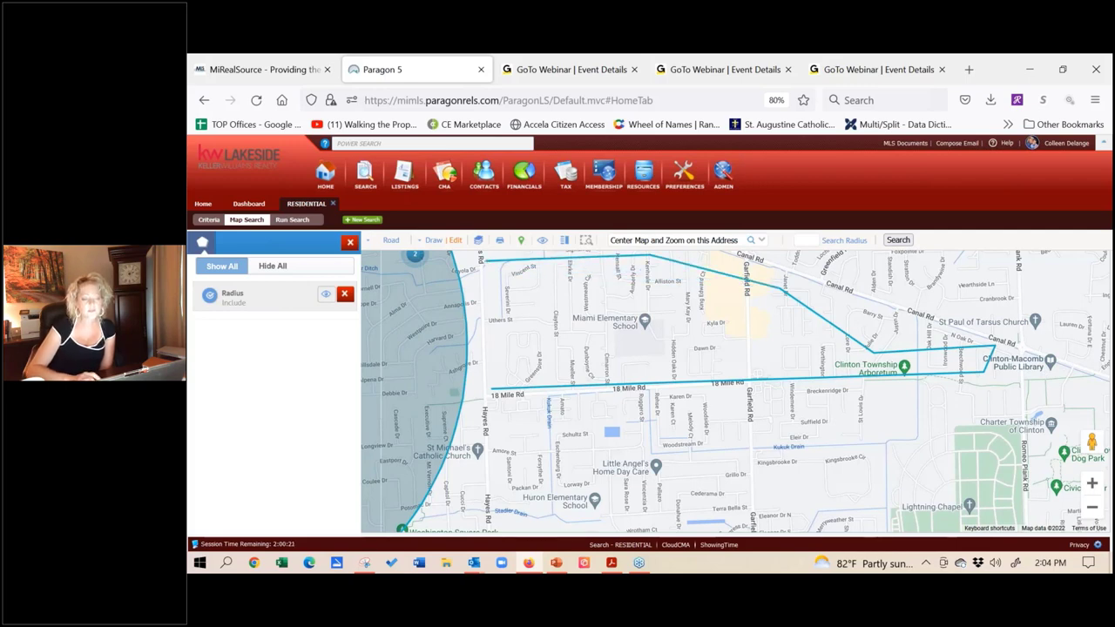
pyautogui.click(492, 388)
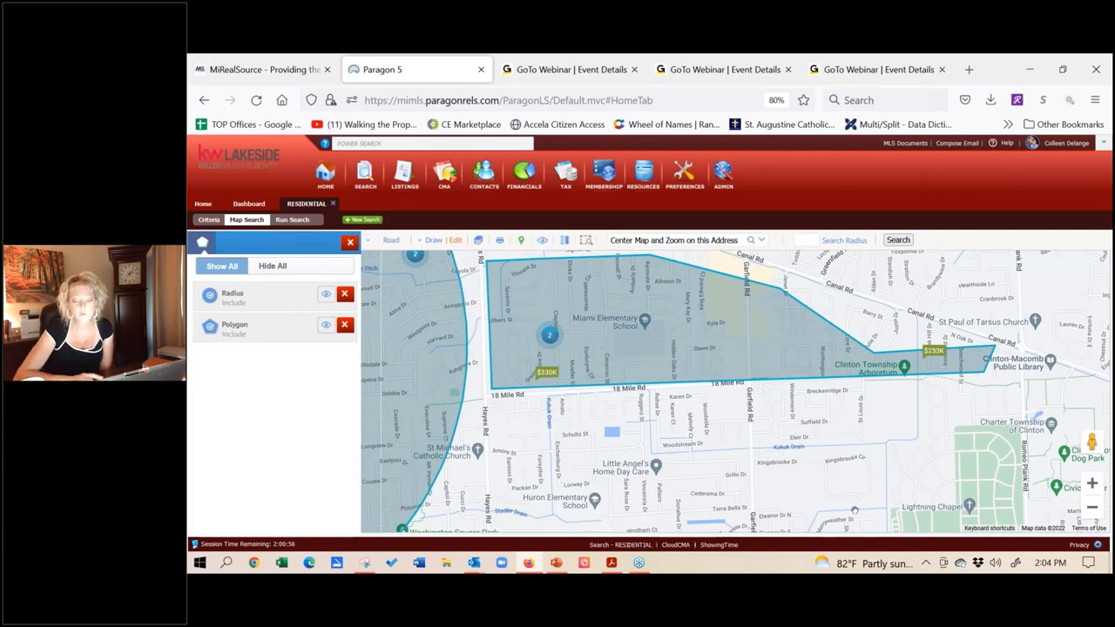
# Step: Zoom in closely on the houses along 18 Mile Rd near Vista Woods Way
pyautogui.click(1099, 486)
pyautogui.click(1102, 489)
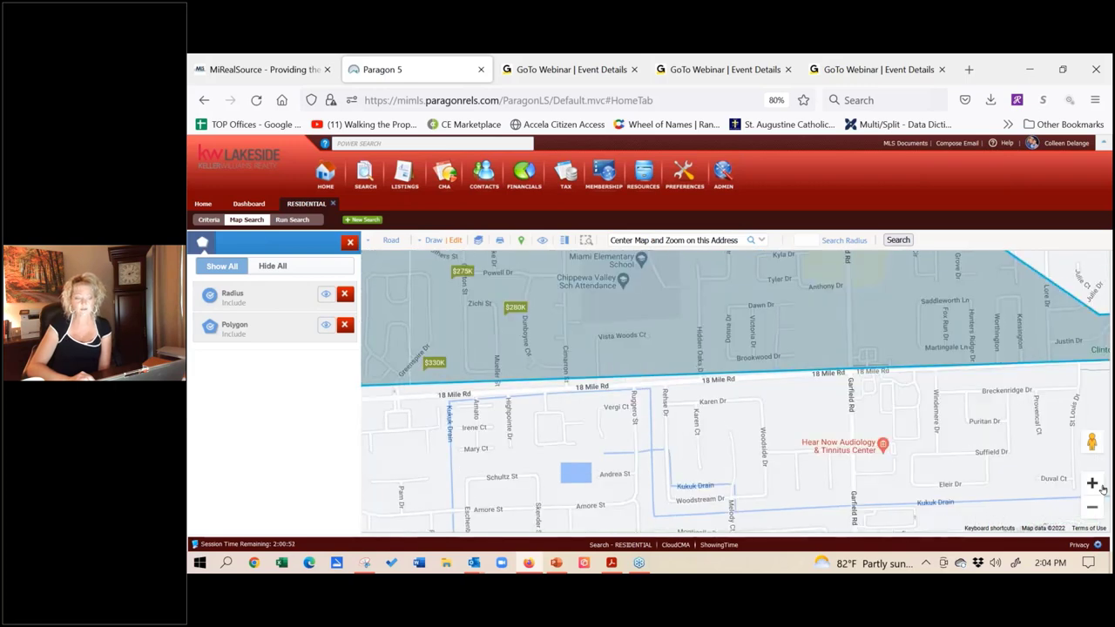
pyautogui.click(1102, 490)
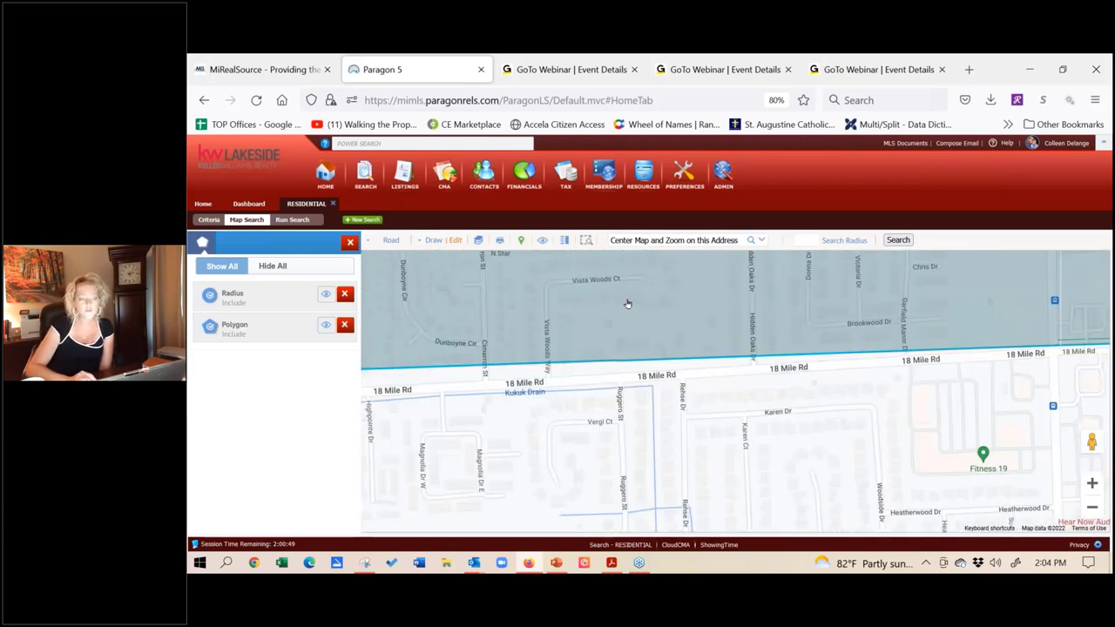
pyautogui.moveTo(626, 301); pyautogui.dragTo(630, 358)
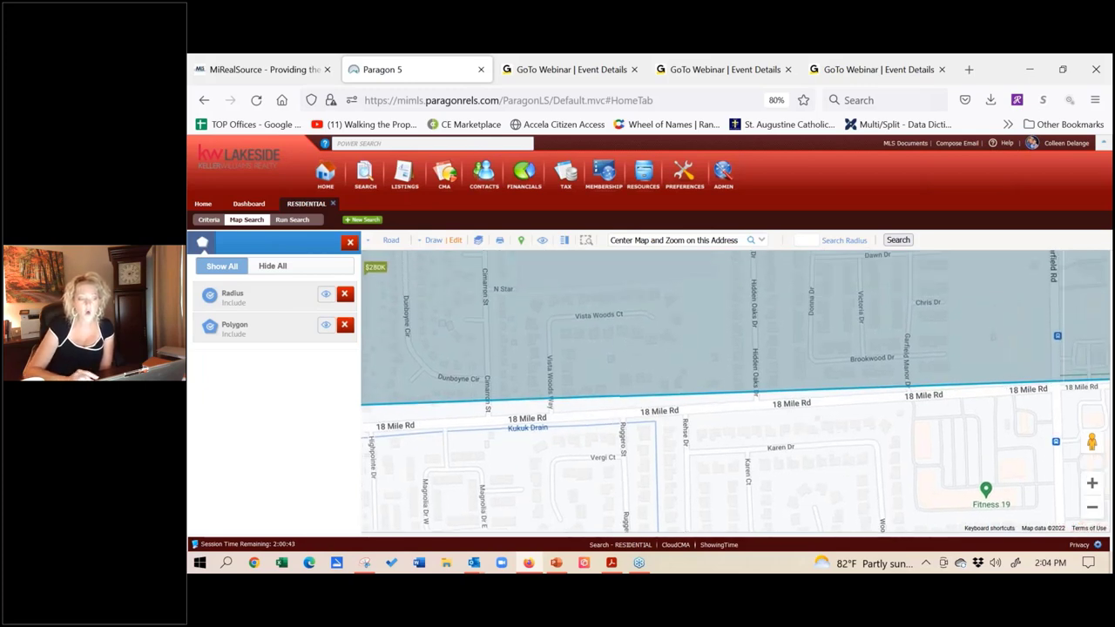
pyautogui.click(1090, 482)
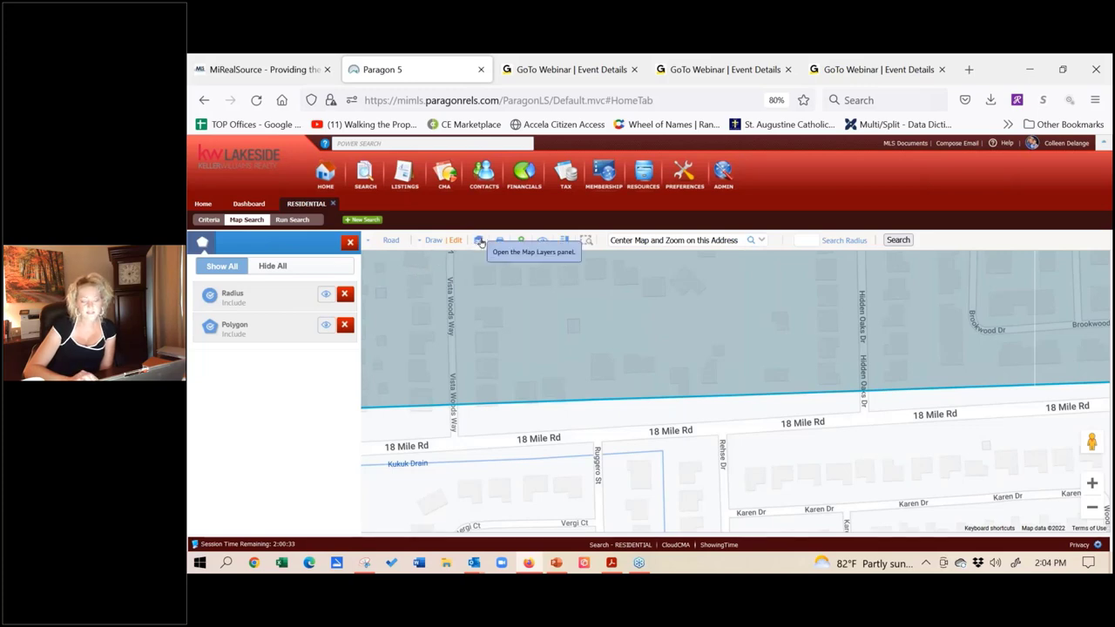
# Step: Turn on the Parcel Lines layer and view a Vista Woods Way parcel's details card
pyautogui.click(479, 242)
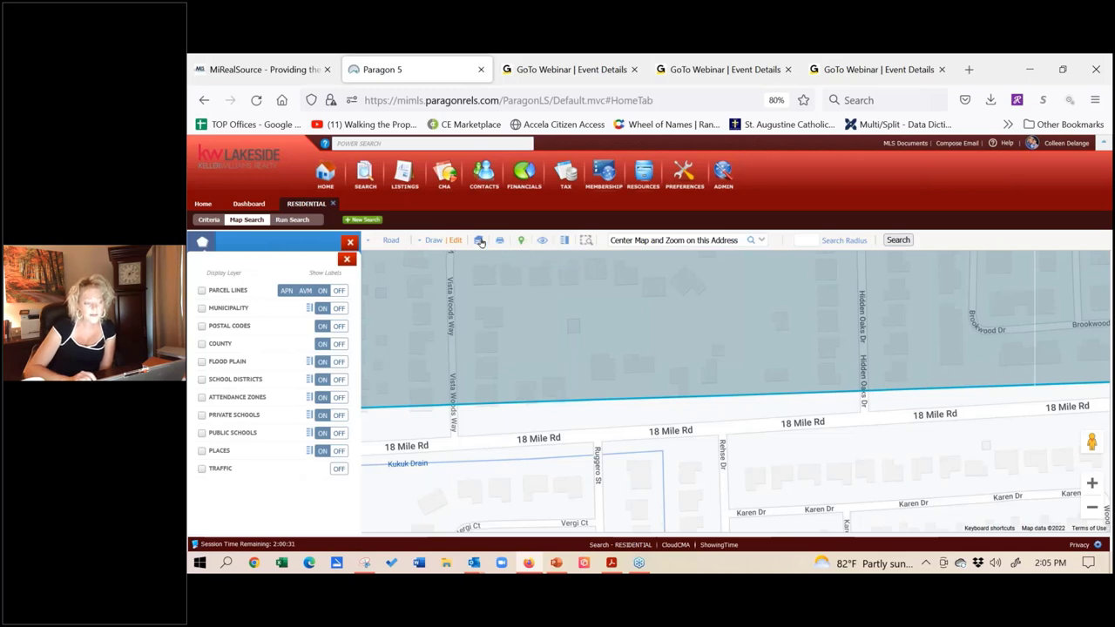
pyautogui.click(202, 291)
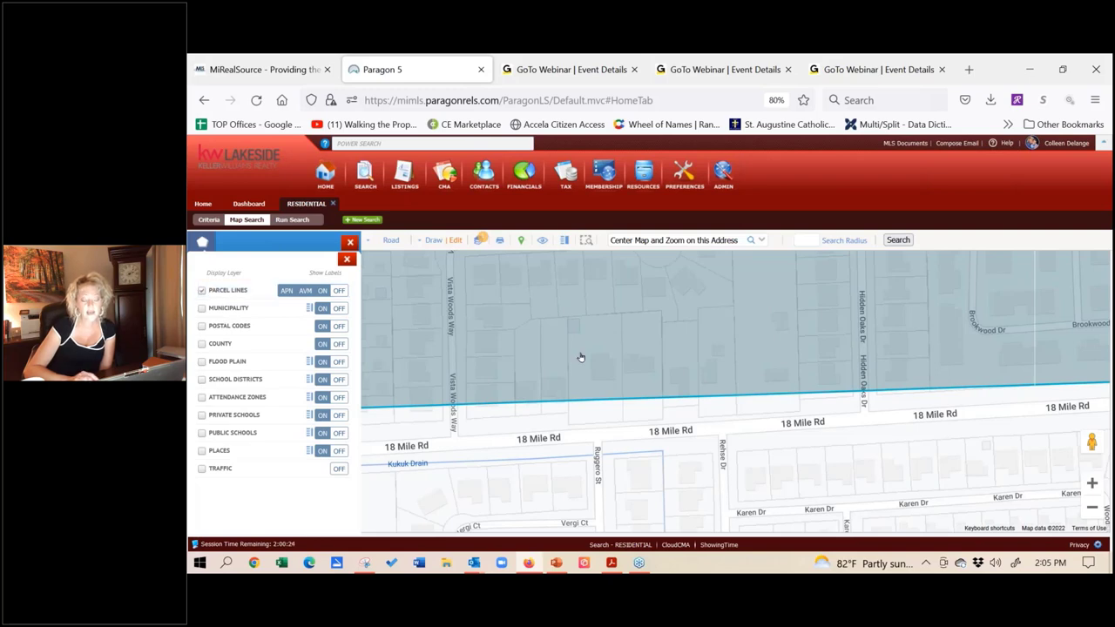
pyautogui.click(485, 368)
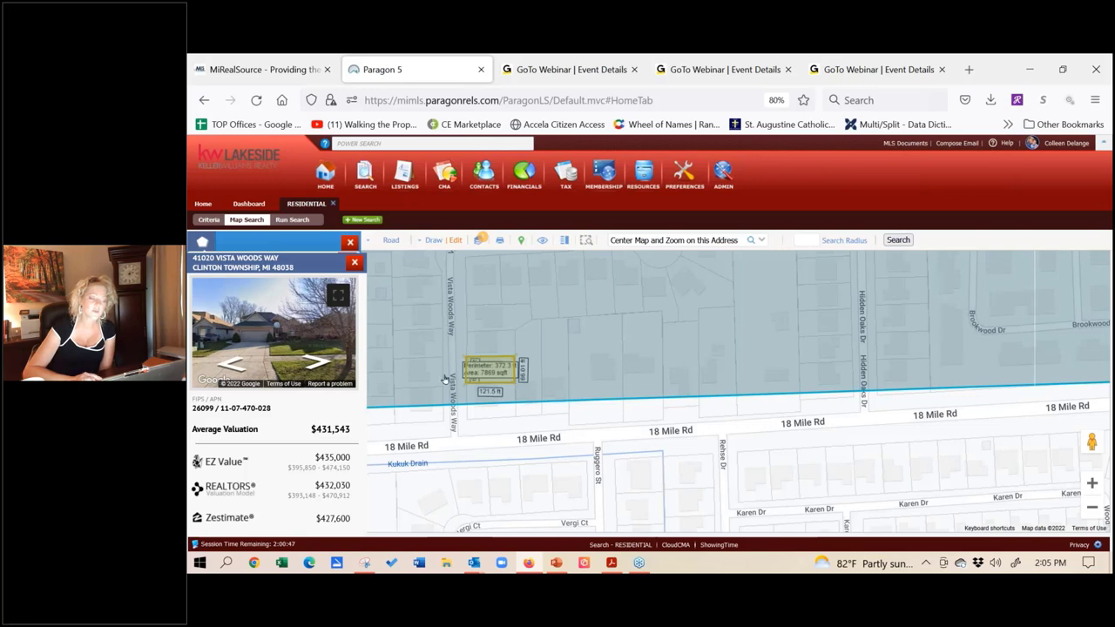
pyautogui.click(355, 261)
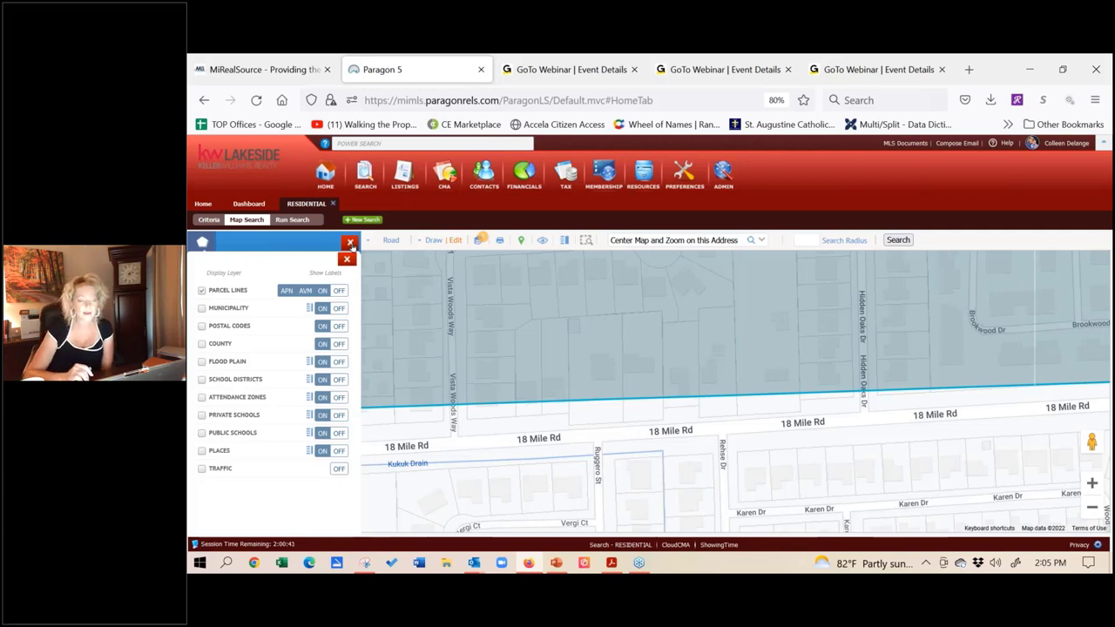
# Step: Close the shapes and layers panels and zoom out to show both search shapes
pyautogui.click(350, 244)
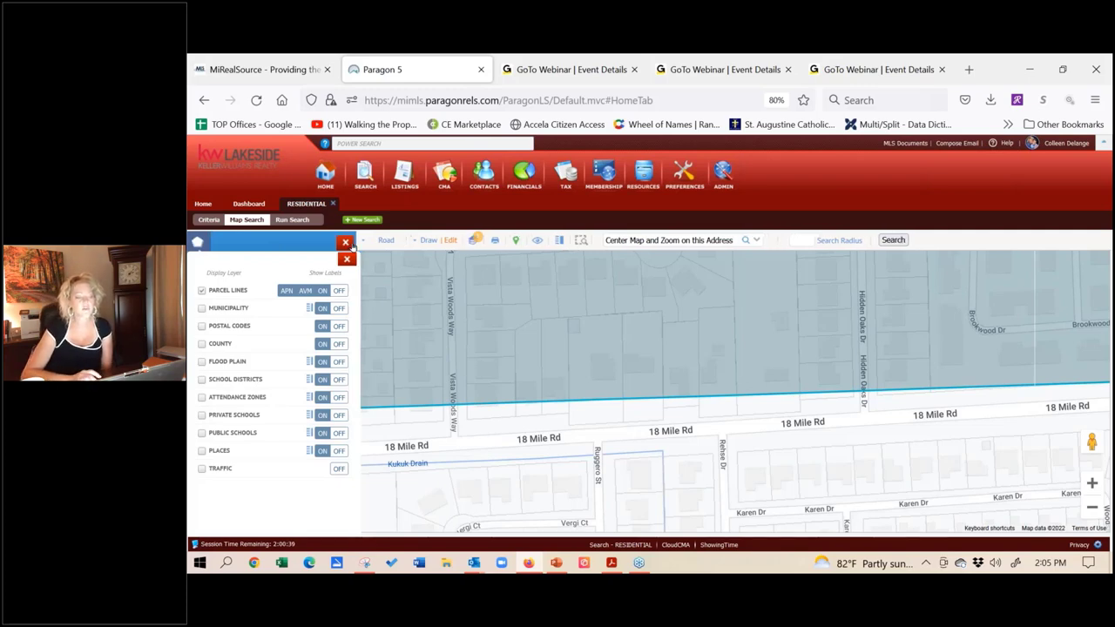
pyautogui.click(348, 262)
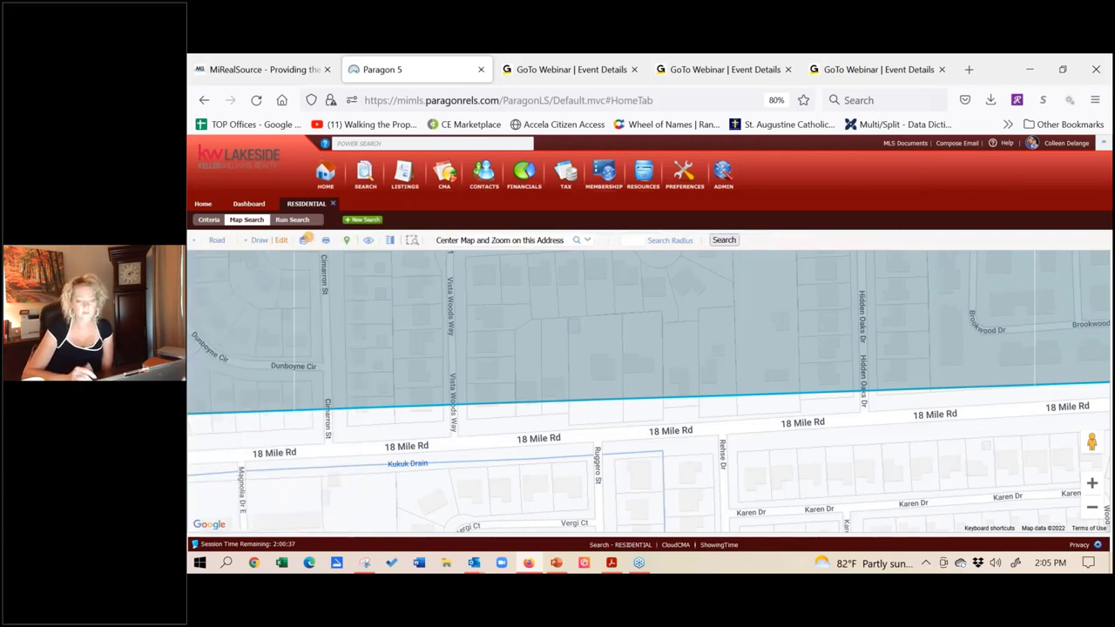
pyautogui.click(1091, 509)
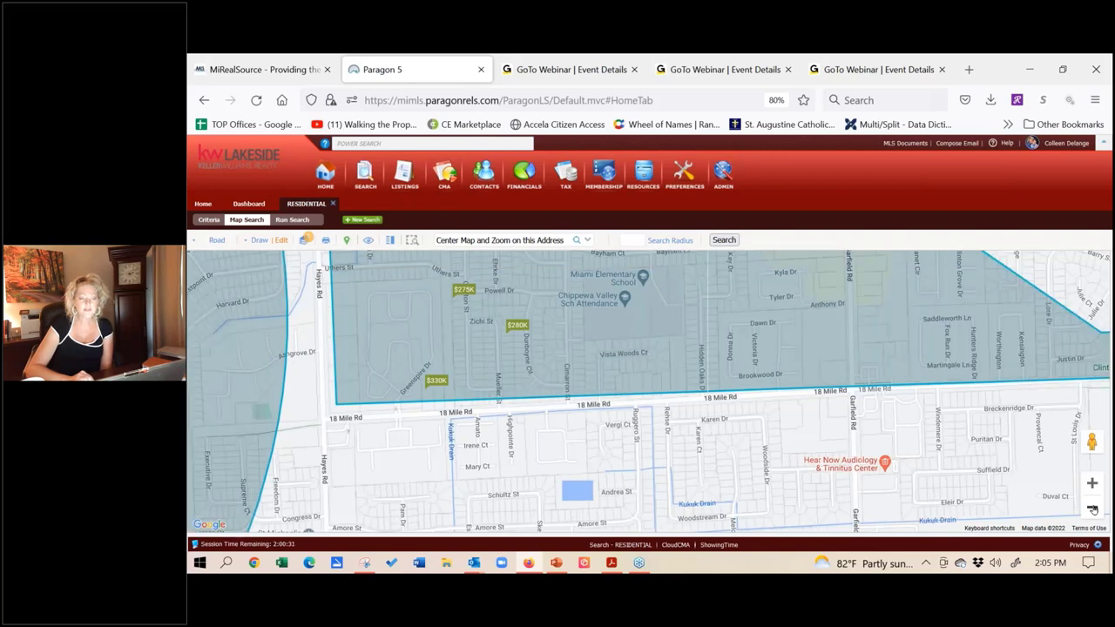
pyautogui.click(1092, 510)
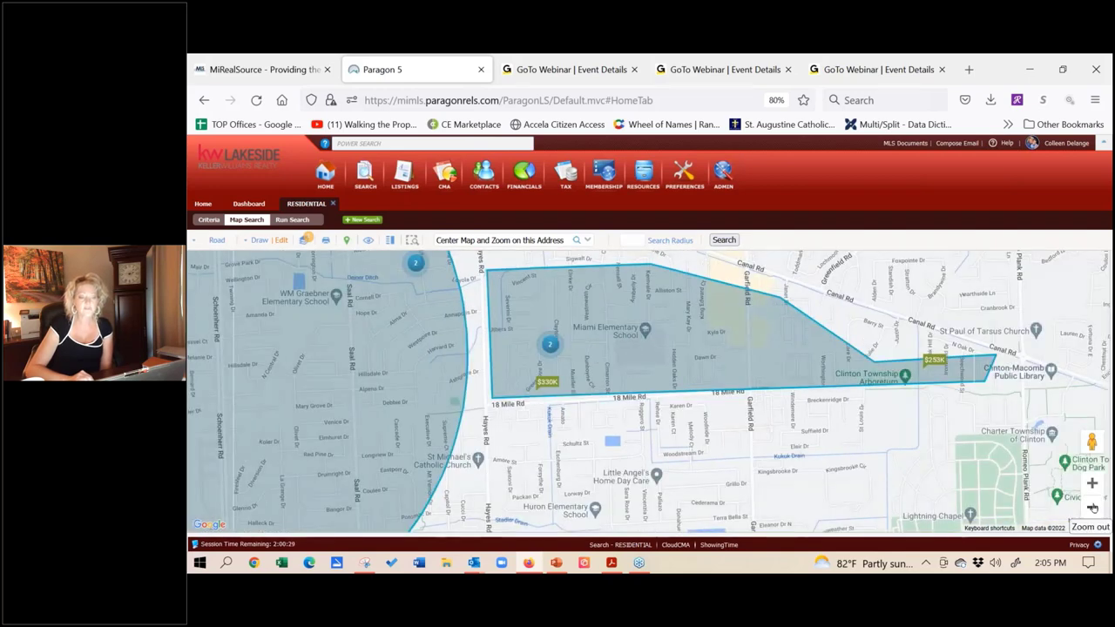
pyautogui.click(1092, 509)
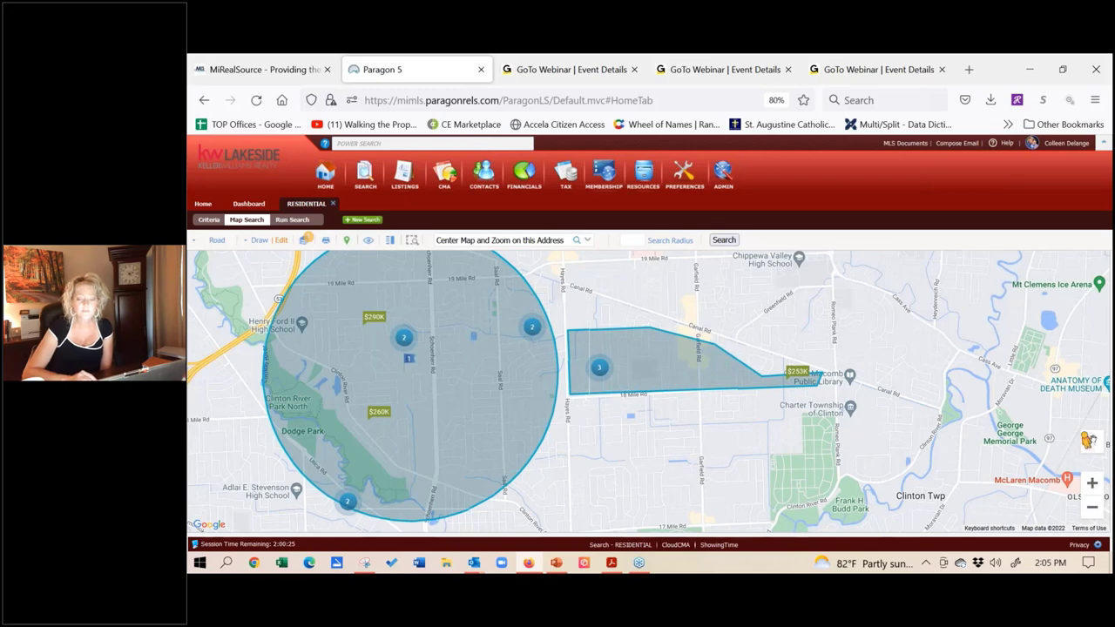
# Step: Drop into Street View on Bernard Dr inside the radius search circle
pyautogui.moveTo(1092, 442); pyautogui.dragTo(1086, 439)
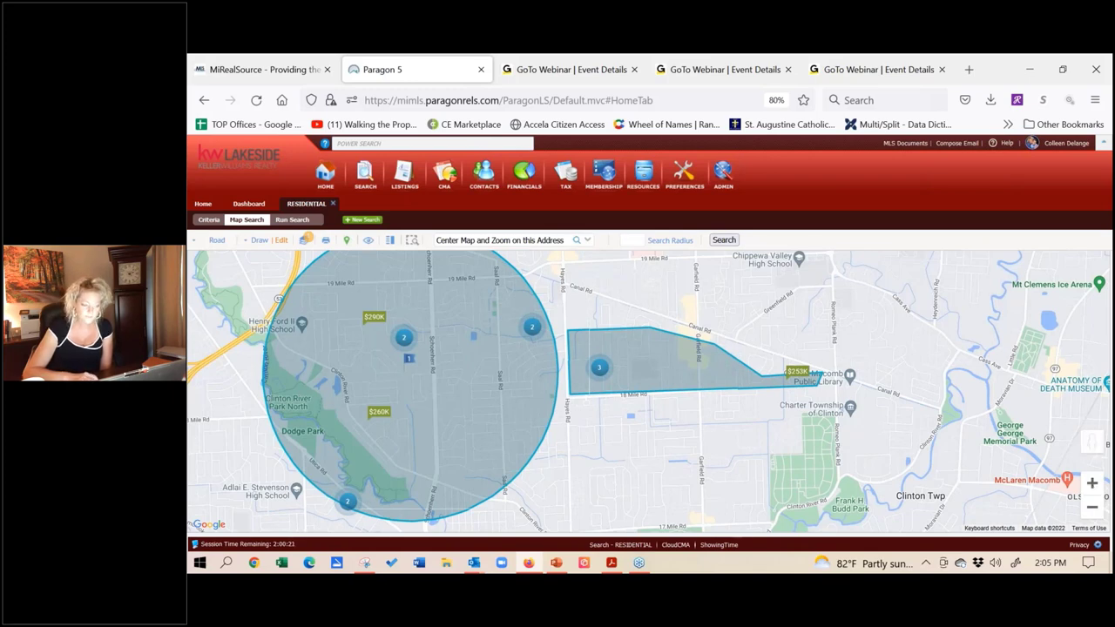
pyautogui.moveTo(1091, 441); pyautogui.dragTo(408, 357)
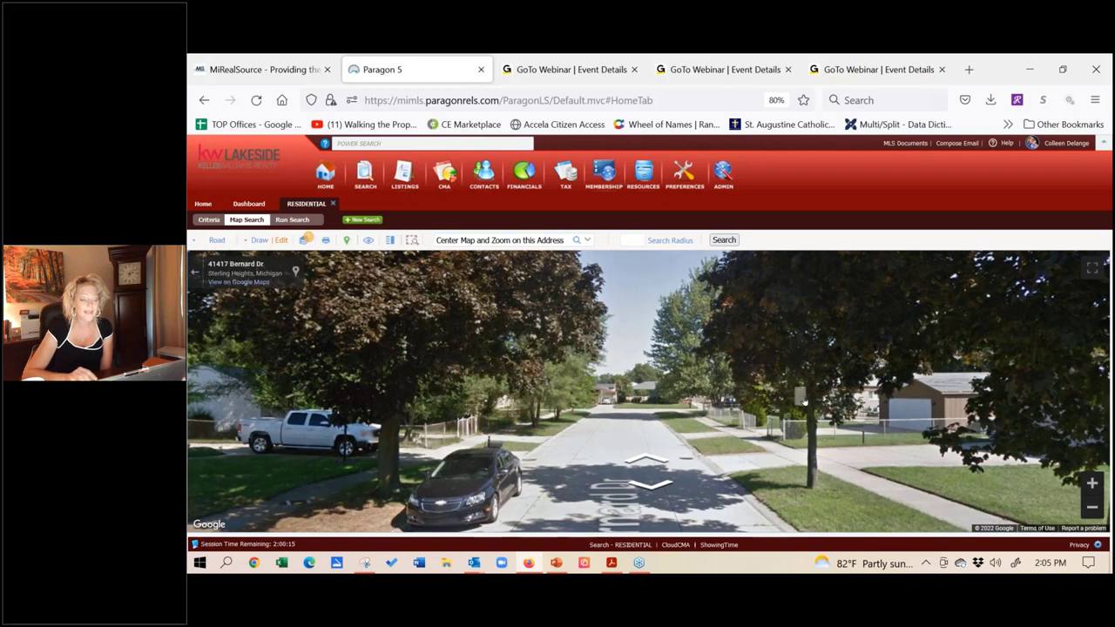
# Step: Walk along Bernard Dr in Street View, viewing the houses, toward the corner
pyautogui.click(624, 409)
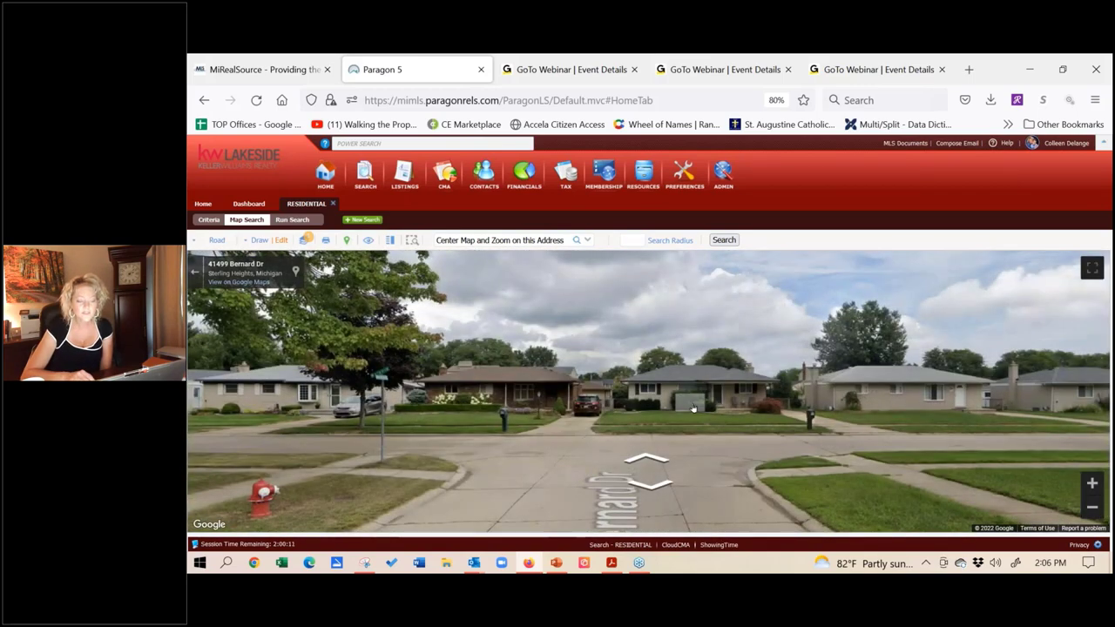
pyautogui.click(694, 410)
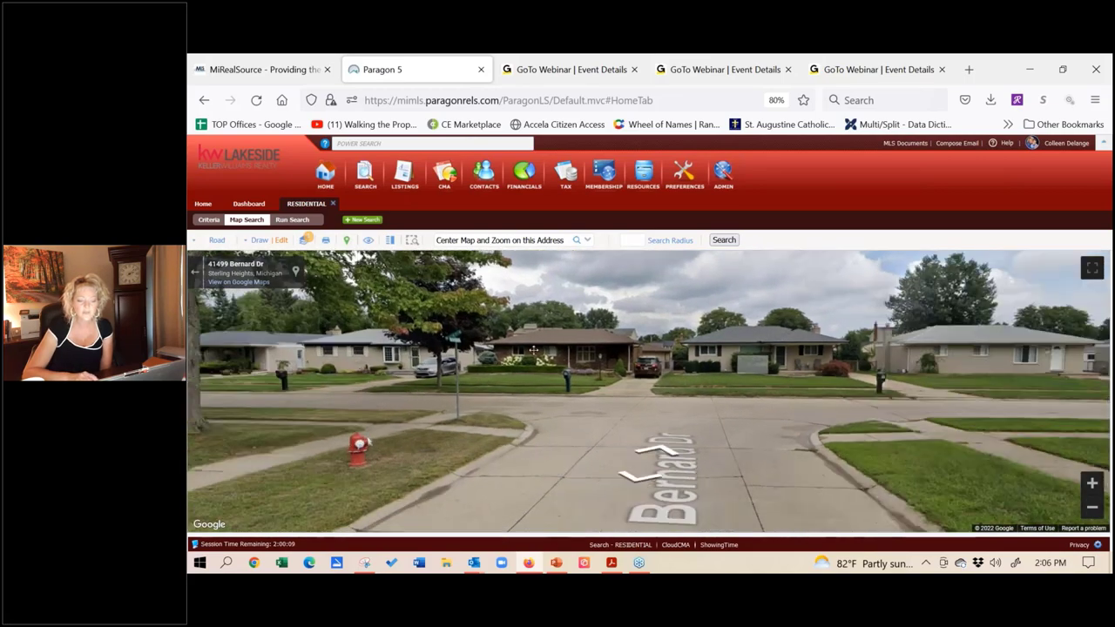
pyautogui.click(533, 350)
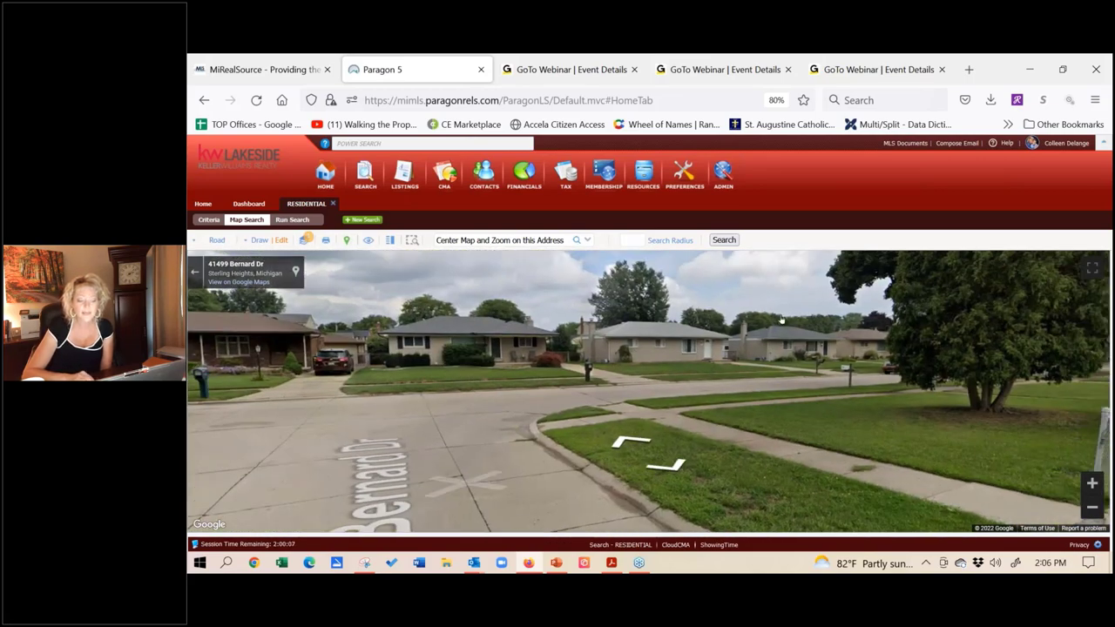
pyautogui.click(780, 320)
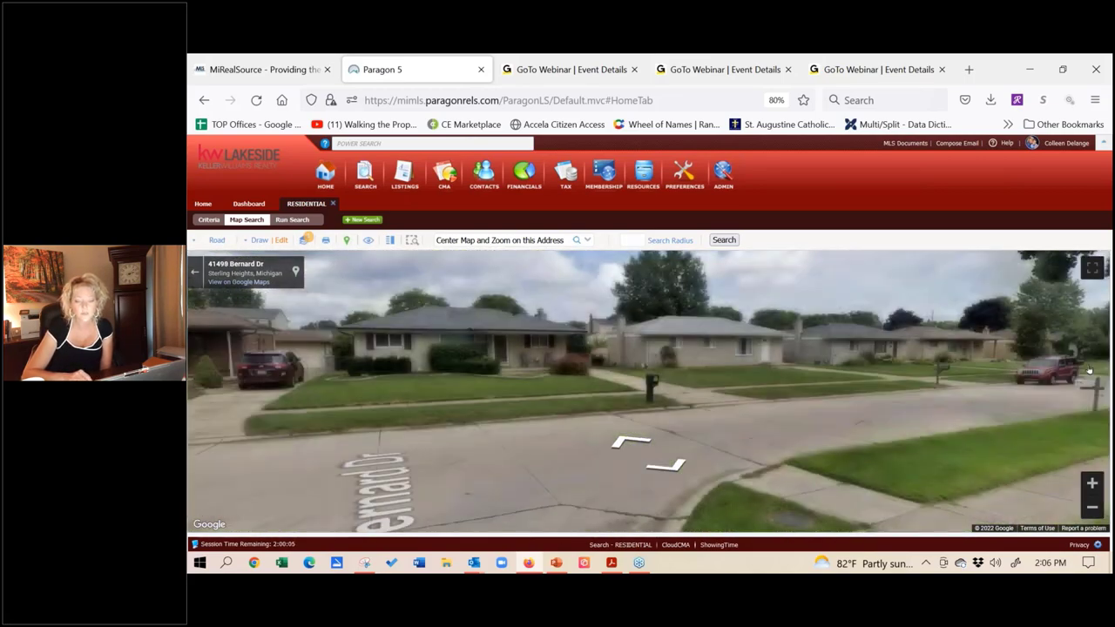
pyautogui.click(351, 376)
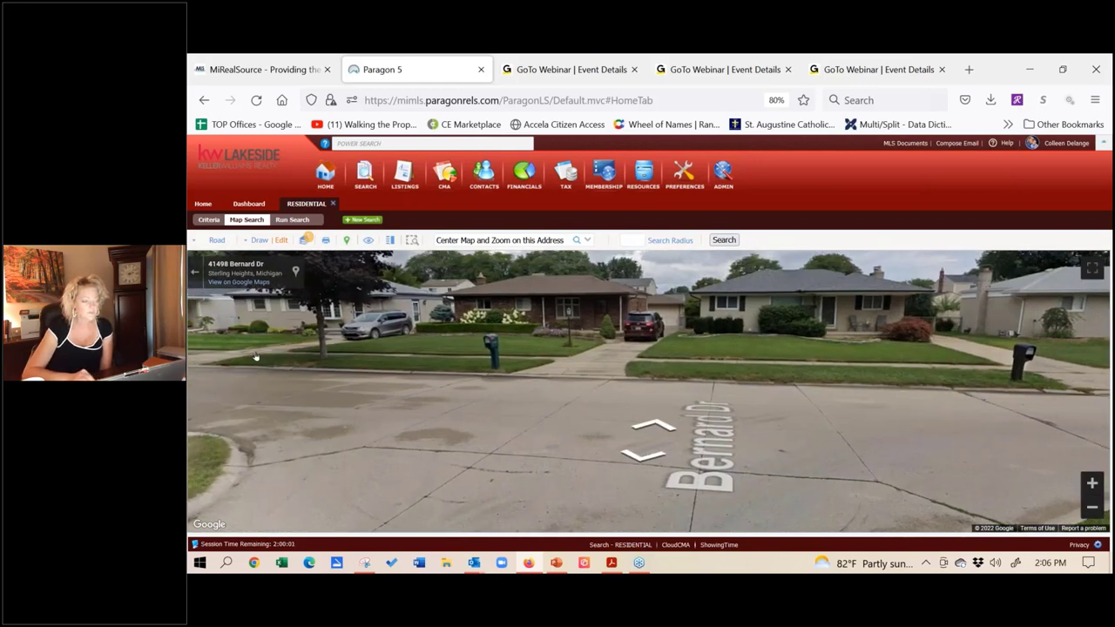
pyautogui.click(256, 357)
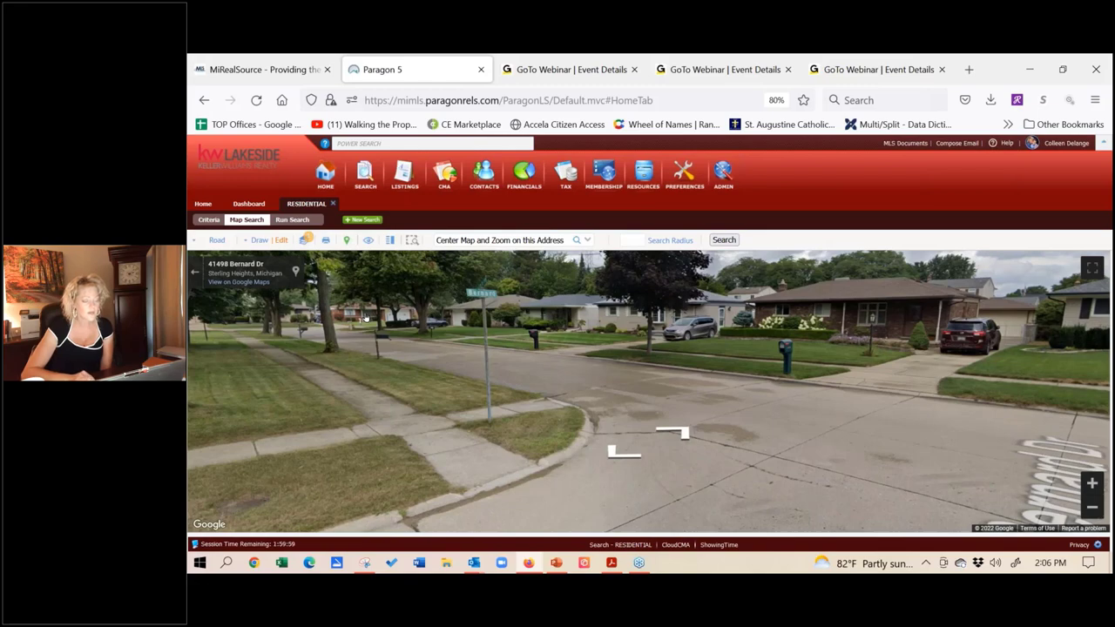
# Step: Move over to Melanie Dr and Wessel Dr, then exit Street View to the map
pyautogui.click(365, 318)
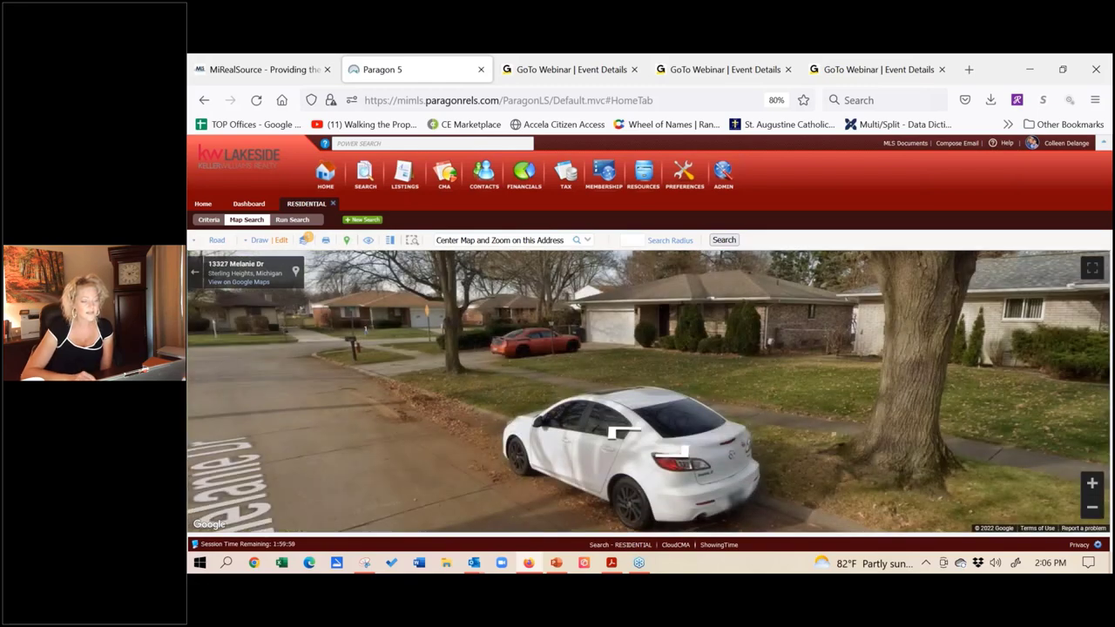
pyautogui.click(370, 329)
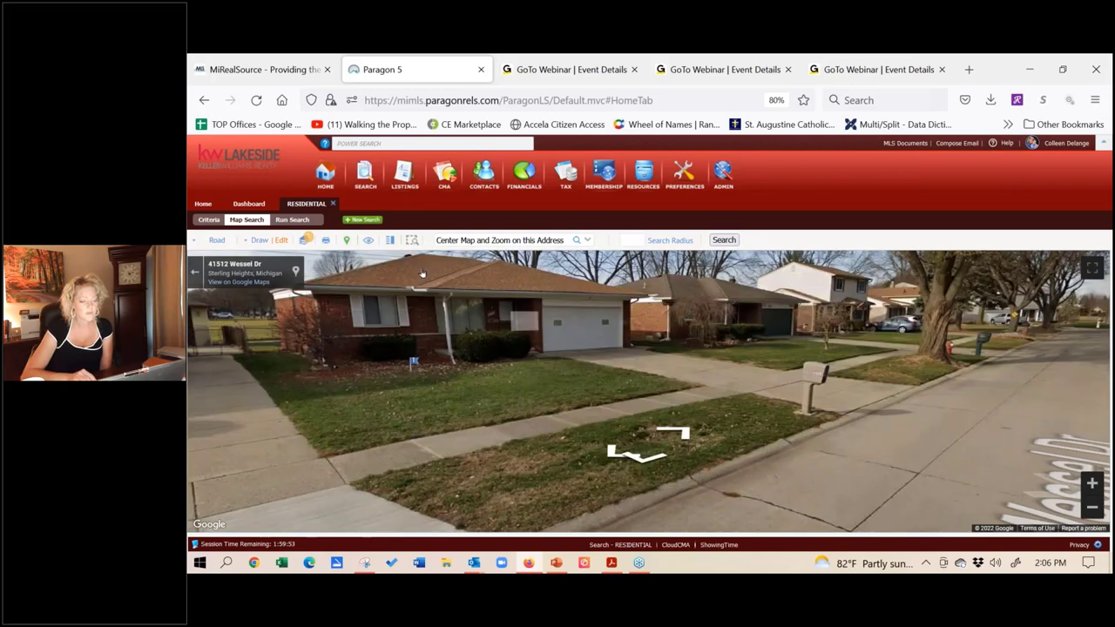
pyautogui.click(450, 374)
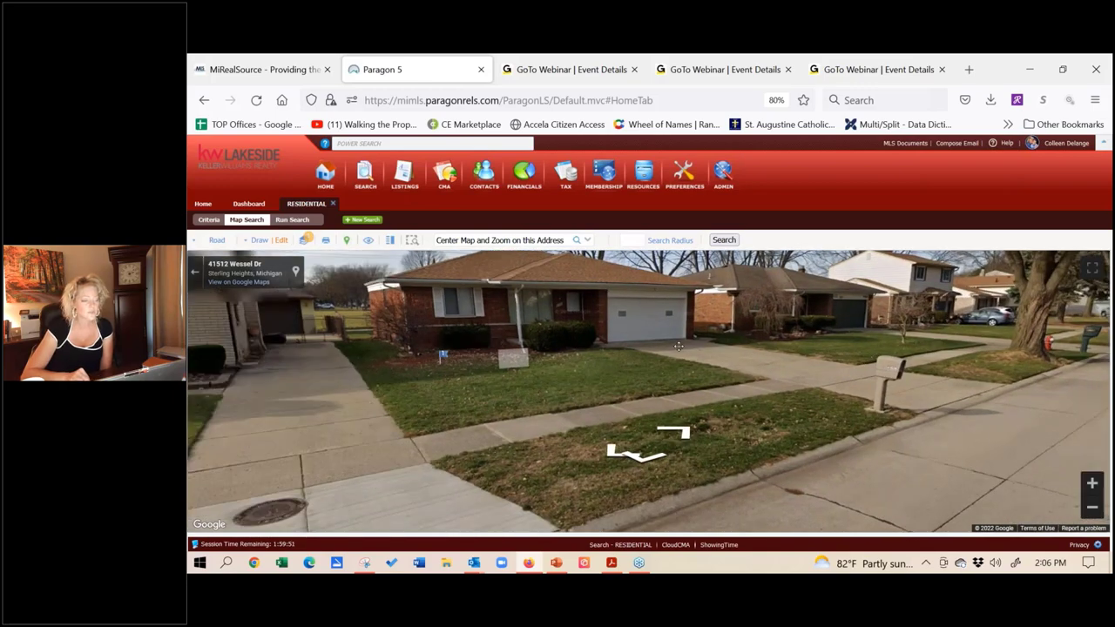
pyautogui.click(649, 432)
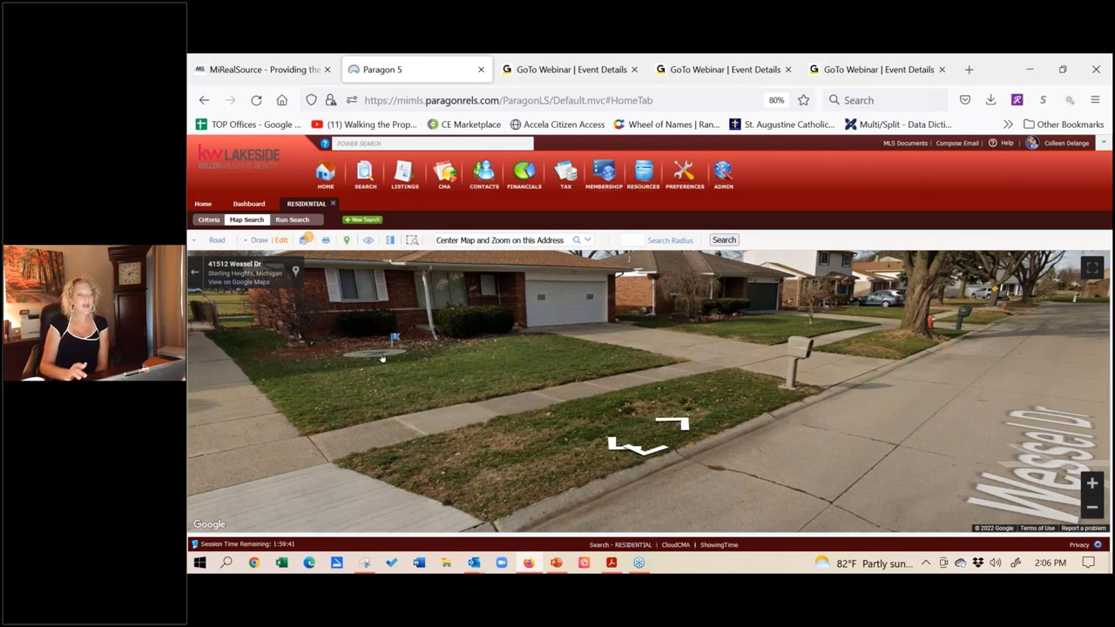
pyautogui.click(195, 274)
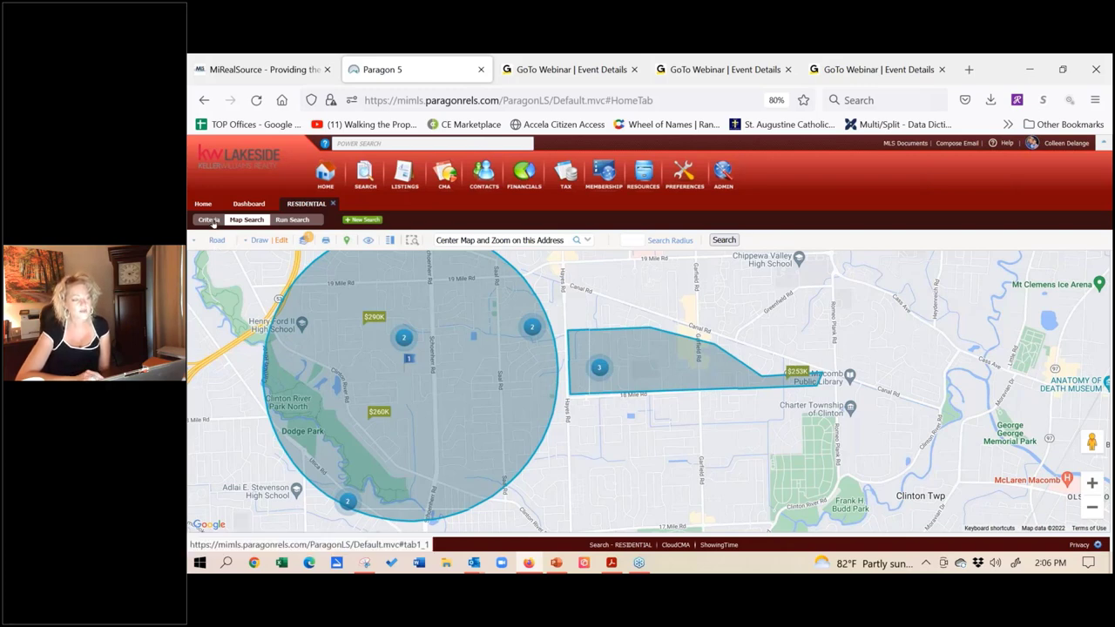
pyautogui.click(209, 221)
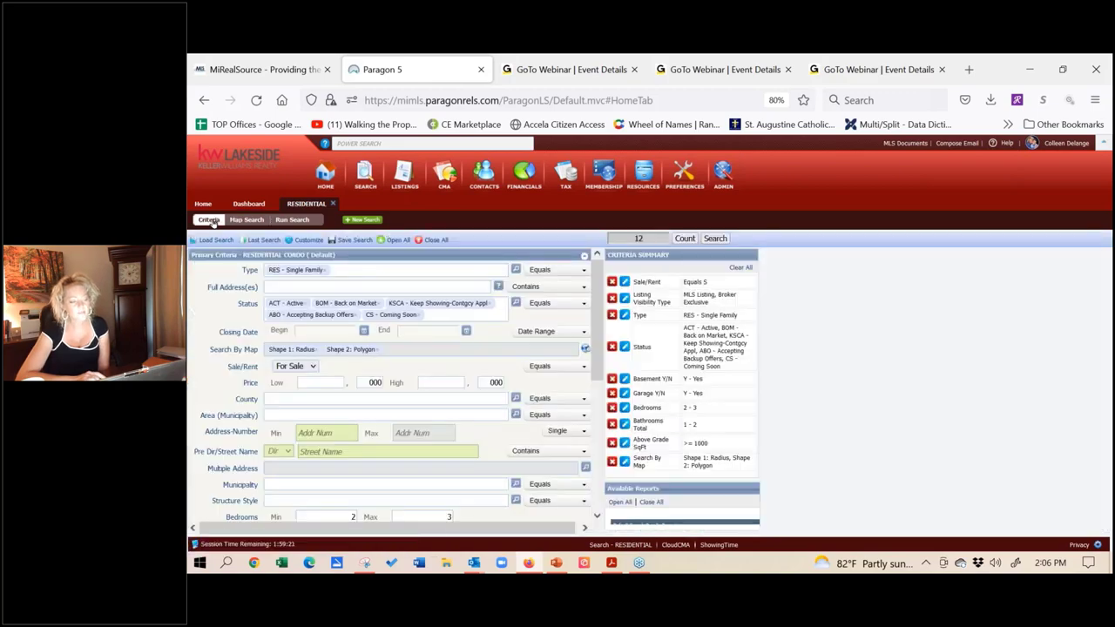
pyautogui.click(264, 239)
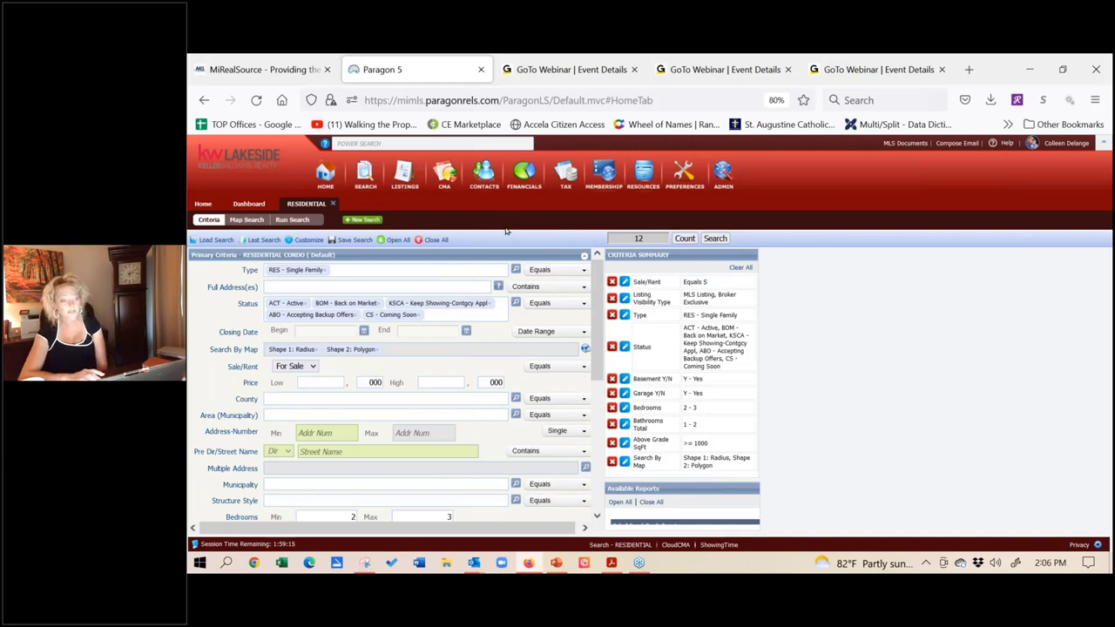
pyautogui.click(246, 219)
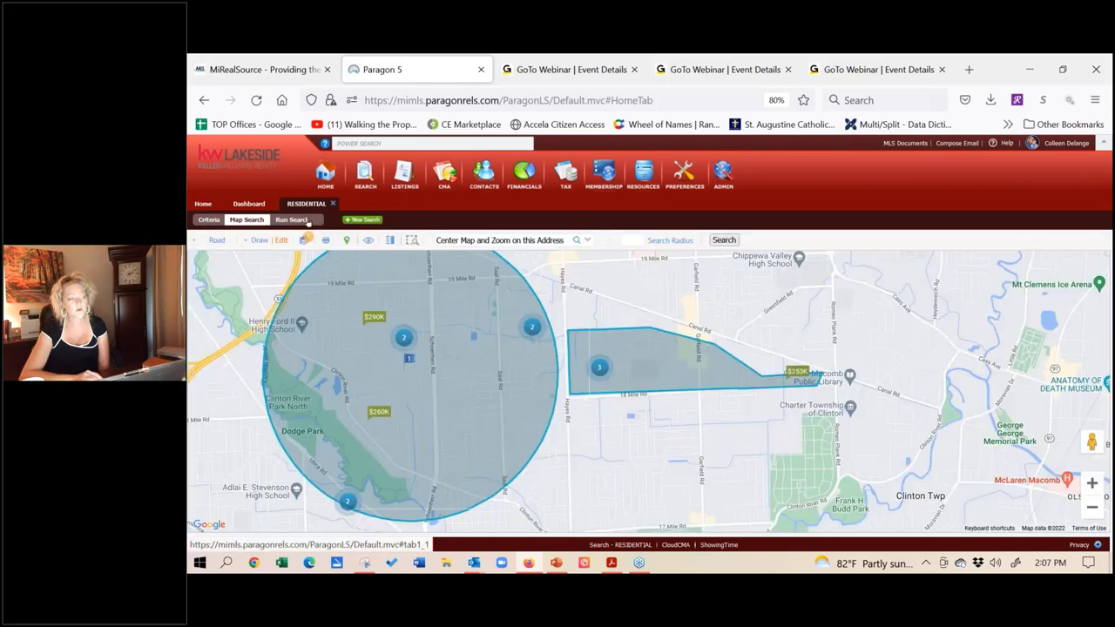
pyautogui.click(292, 219)
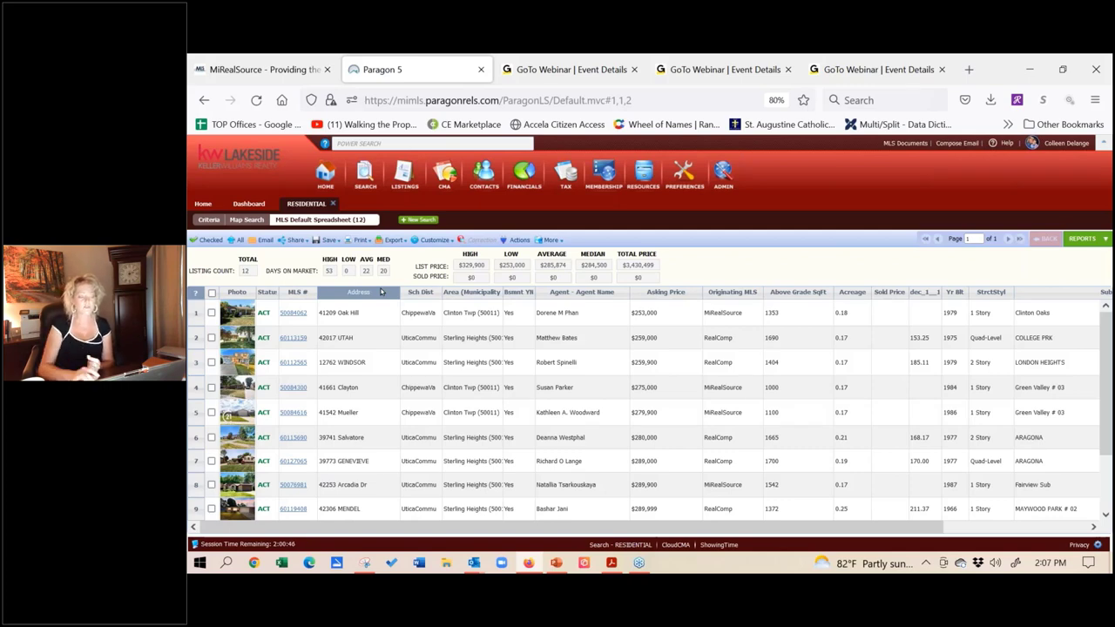
pyautogui.click(266, 295)
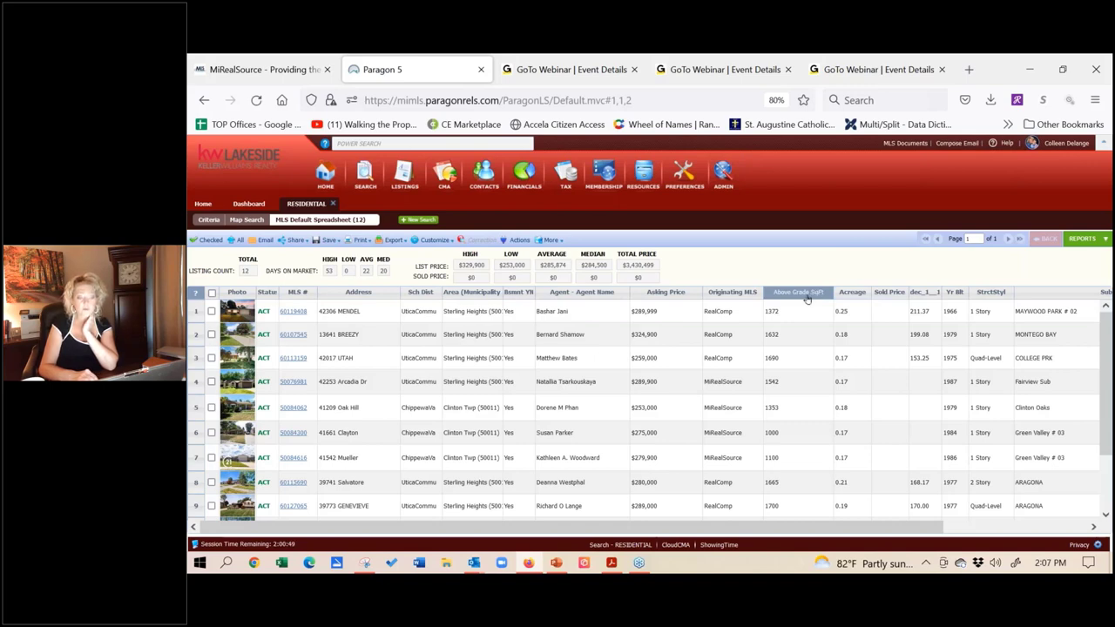
pyautogui.moveTo(807, 298)
pyautogui.mouseDown()
pyautogui.moveTo(557, 296)
pyautogui.moveTo(552, 310)
pyautogui.mouseUp()
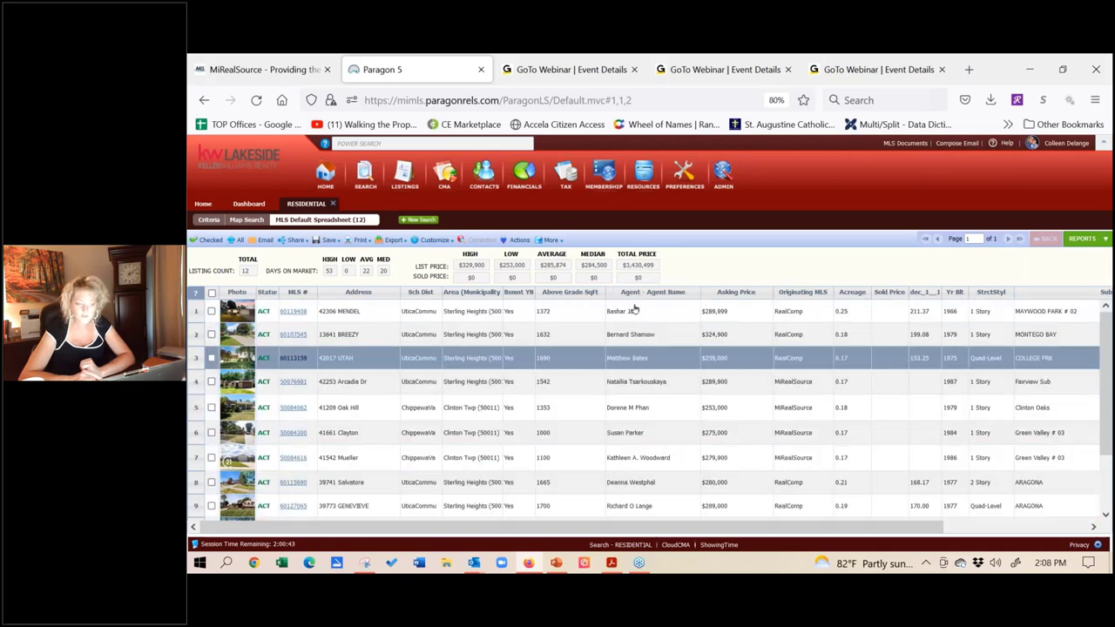
# Step: Check the first two listings in the results spreadsheet and look at the Share options
pyautogui.click(433, 239)
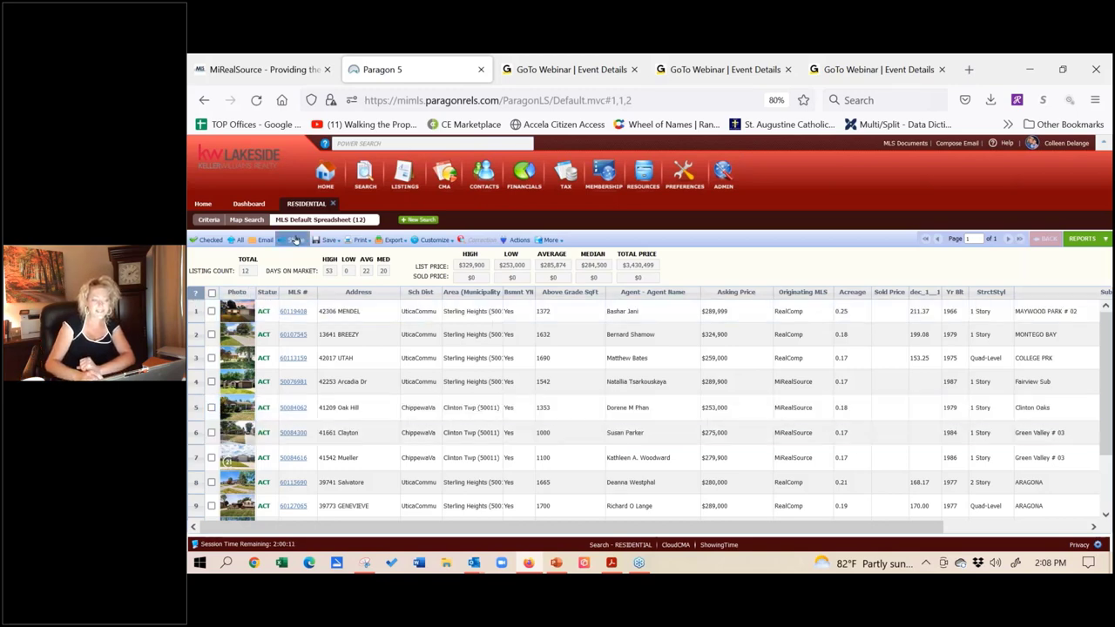
pyautogui.click(211, 311)
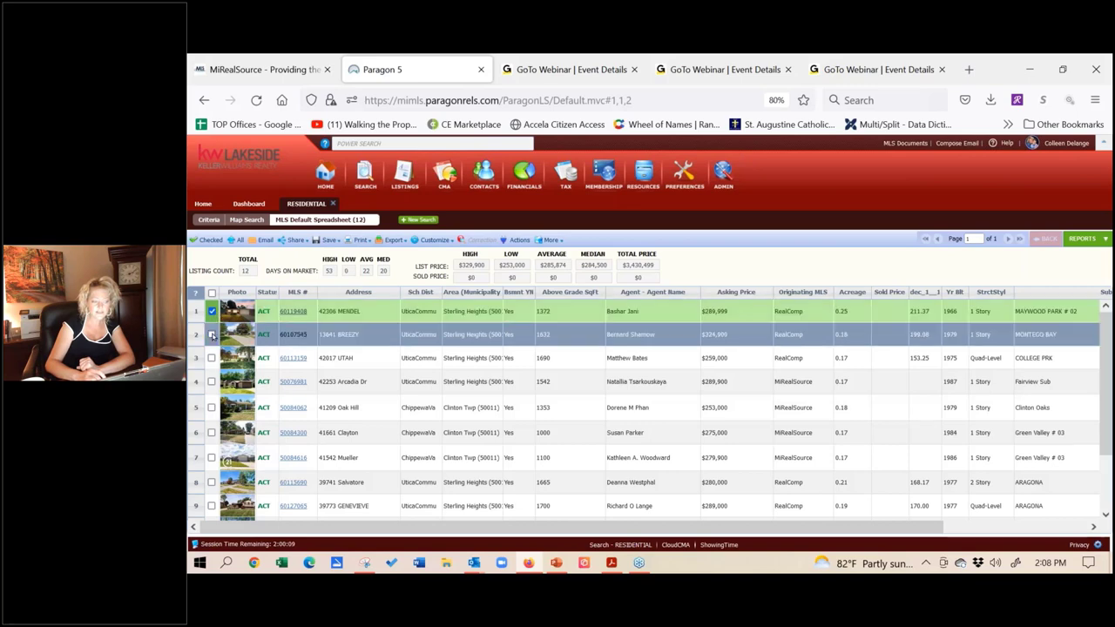
pyautogui.click(210, 334)
pyautogui.click(297, 244)
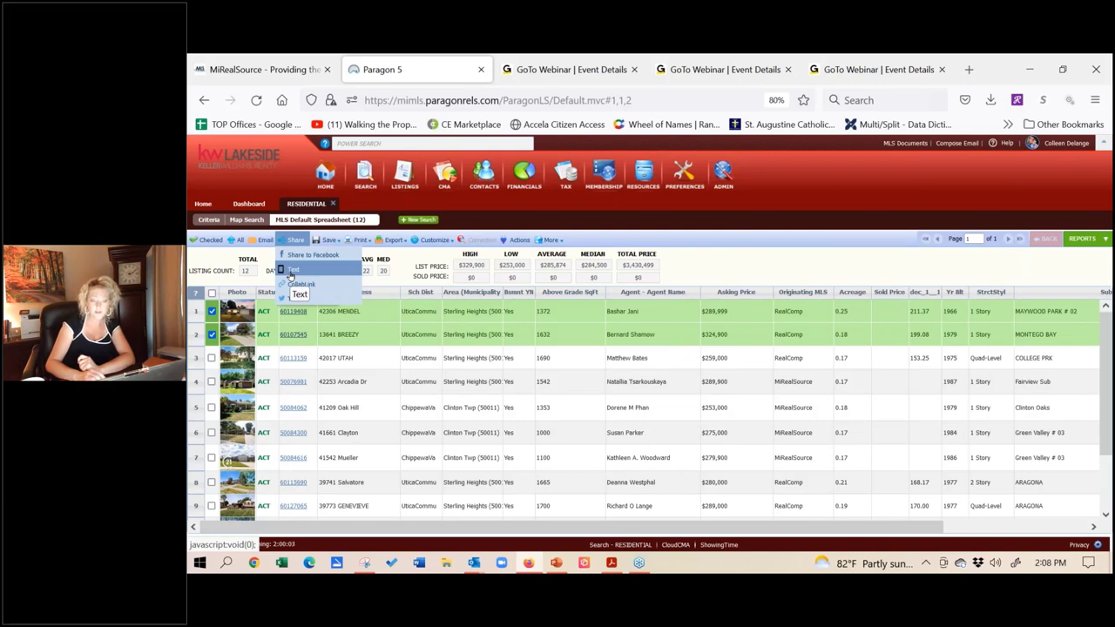
# Step: Uncheck those two, select all 12 listings, and bring up the Save options
pyautogui.click(211, 311)
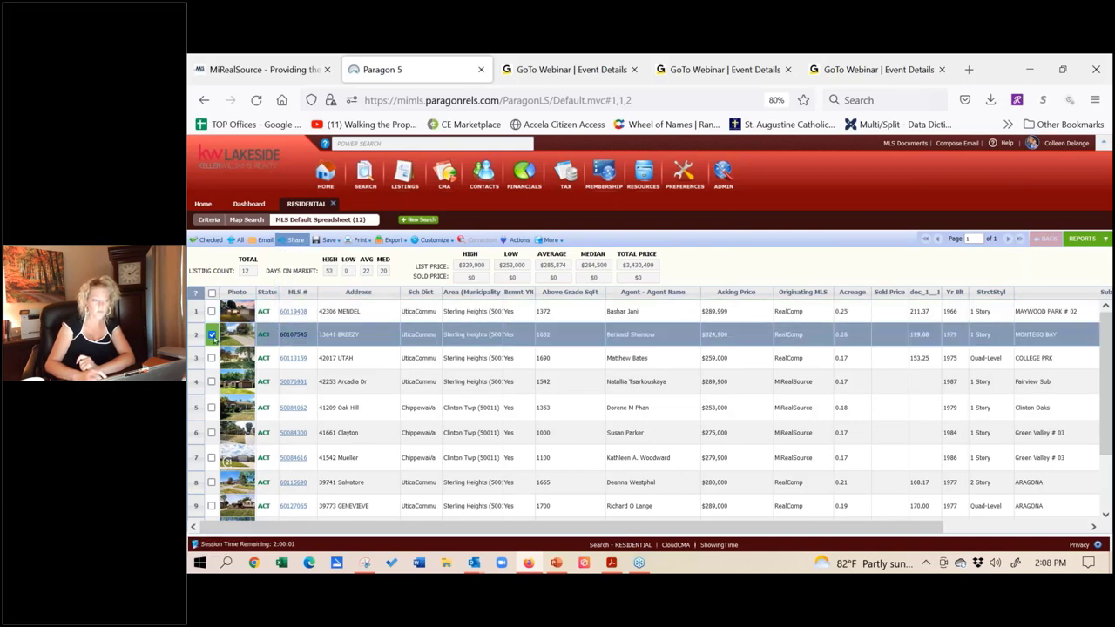
pyautogui.click(210, 336)
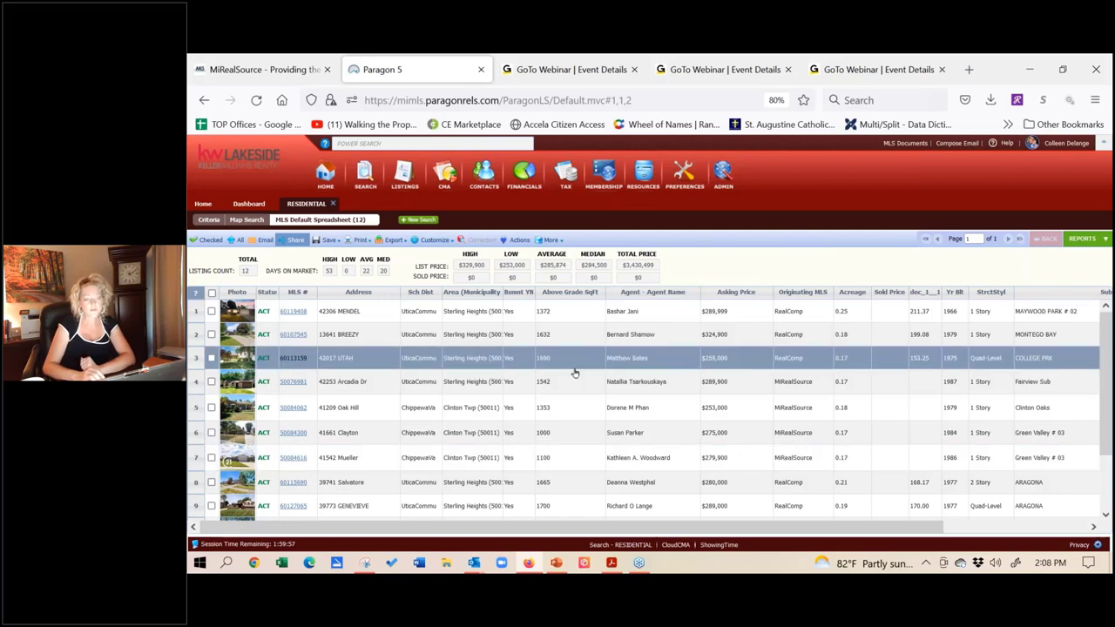
pyautogui.click(212, 293)
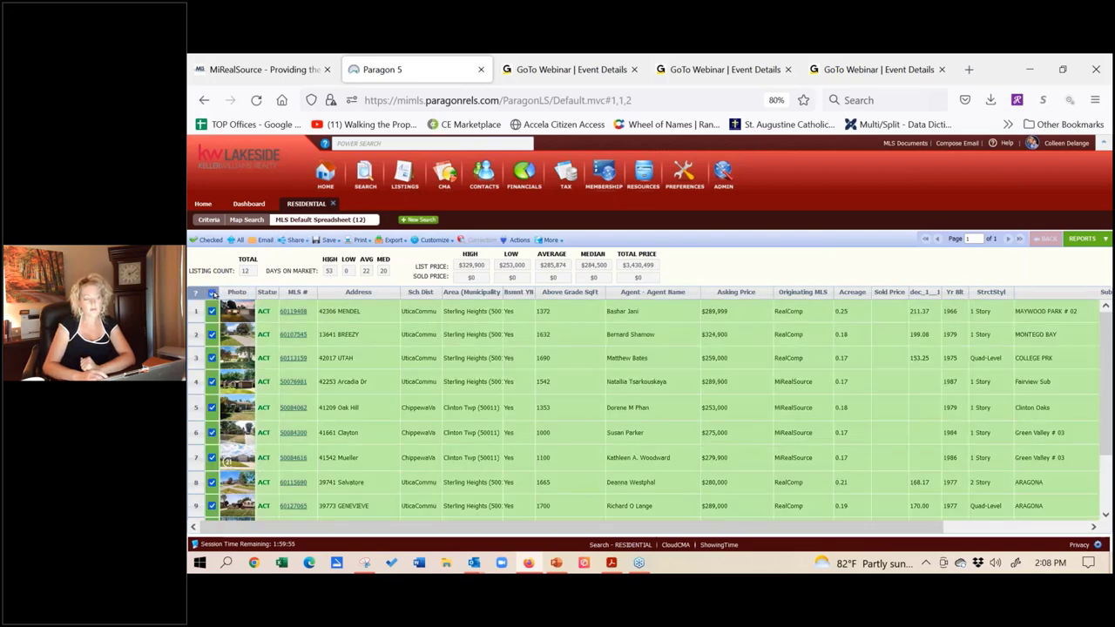
pyautogui.click(327, 244)
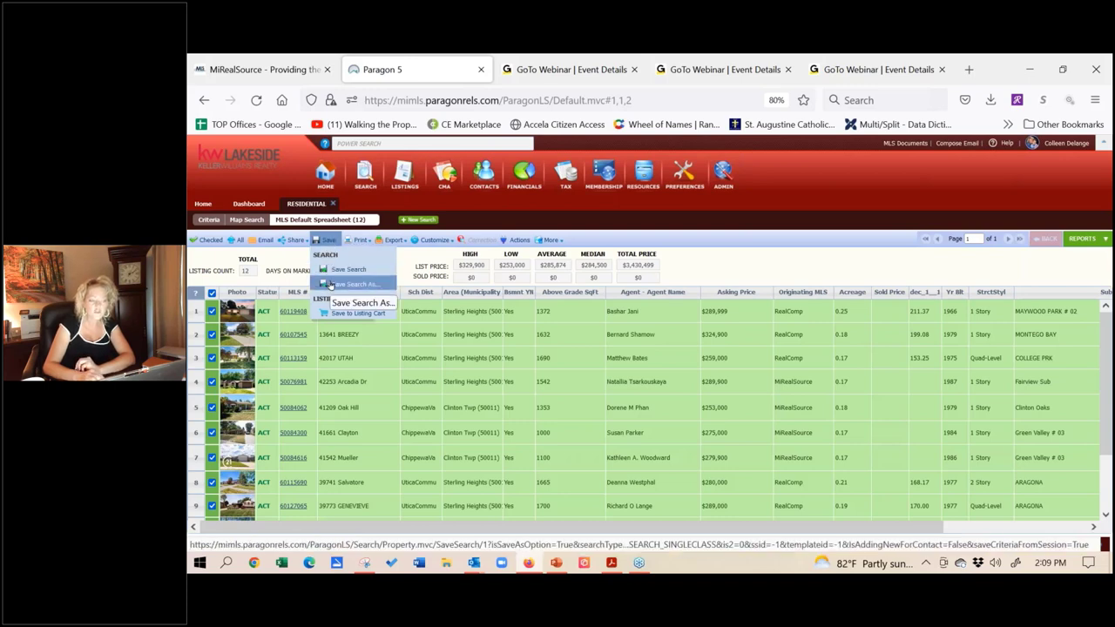
# Step: Save the search as a new name after the client, replacing RESIDENTIAL, then go to Contact
pyautogui.click(331, 285)
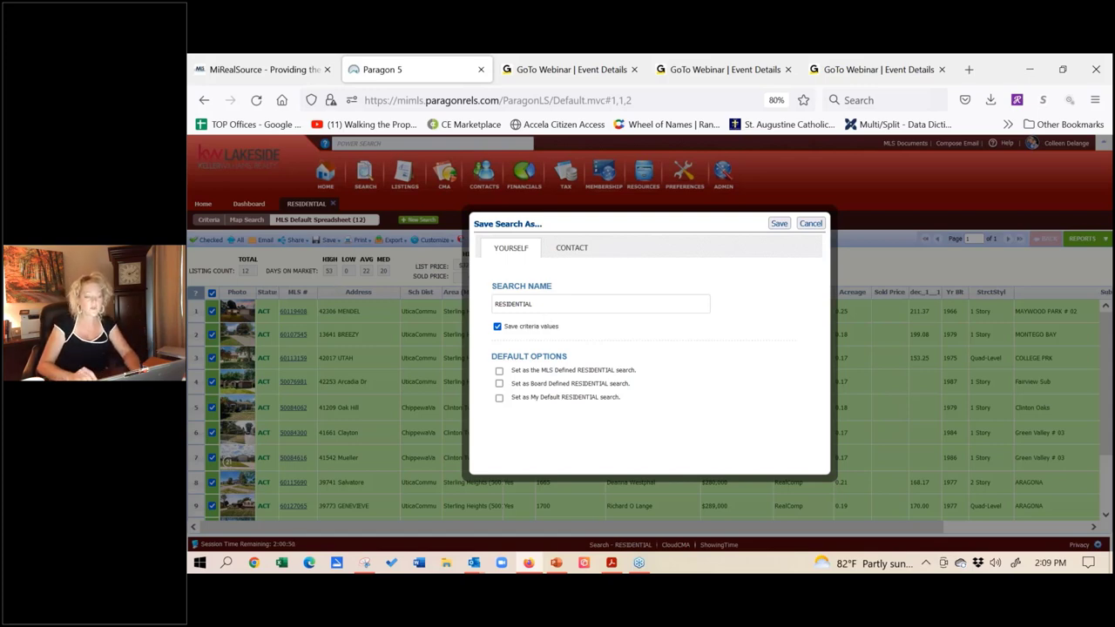
pyautogui.doubleClick(512, 303)
pyautogui.write('c')
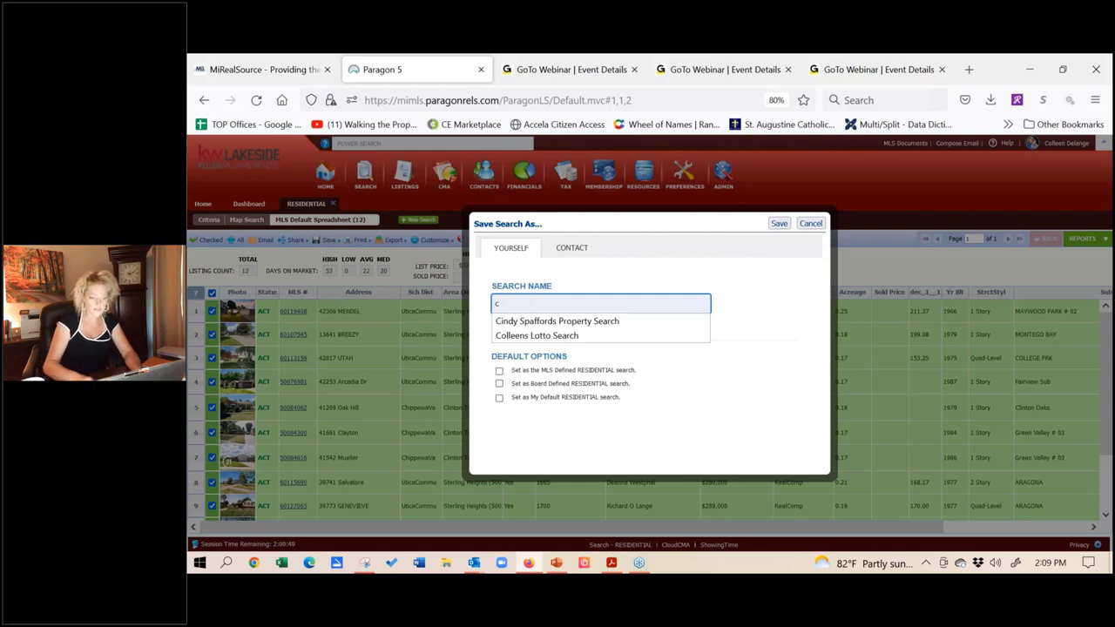
pyautogui.write('y')
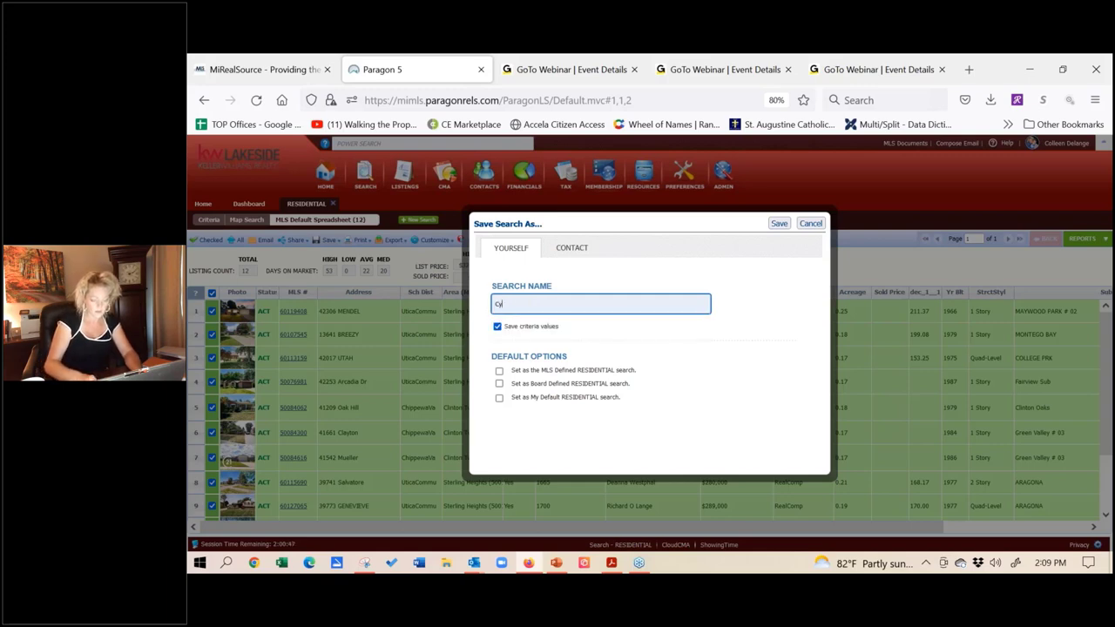
pyautogui.press('BackSpace')
pyautogui.write('indy')
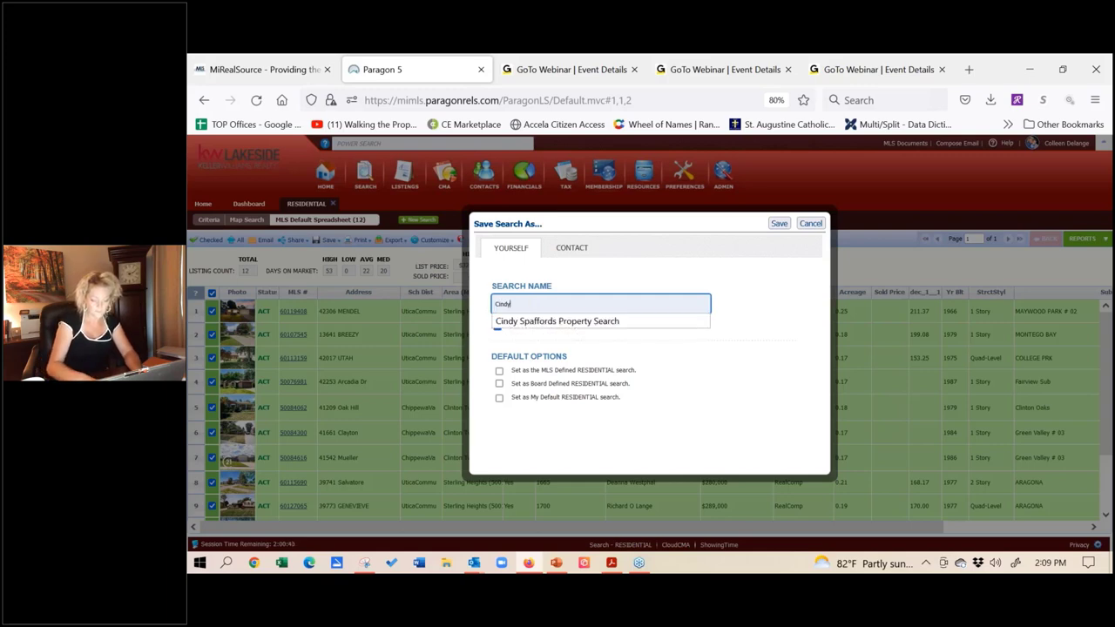
pyautogui.write('s Search')
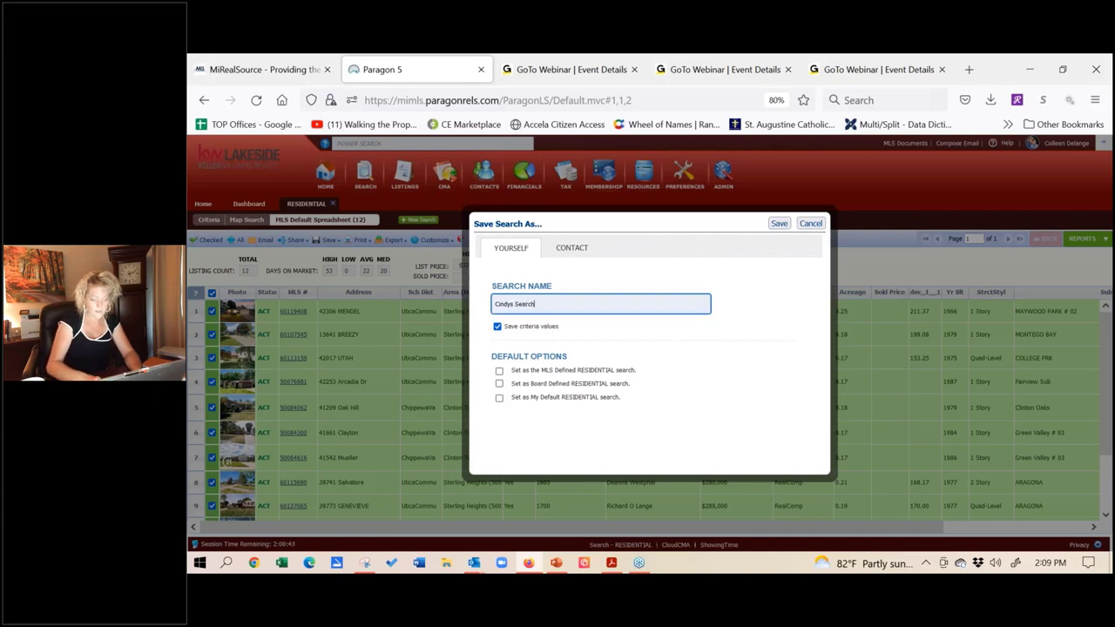
pyautogui.click(571, 249)
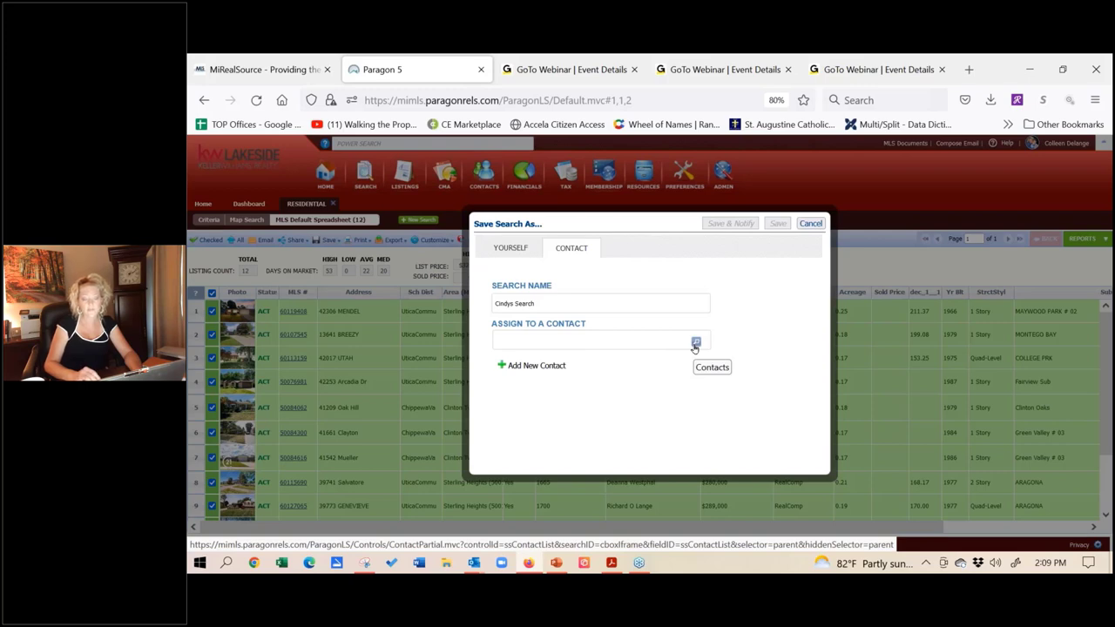
# Step: Add a new contact with the client's first name, last name and e-mail address
pyautogui.click(539, 366)
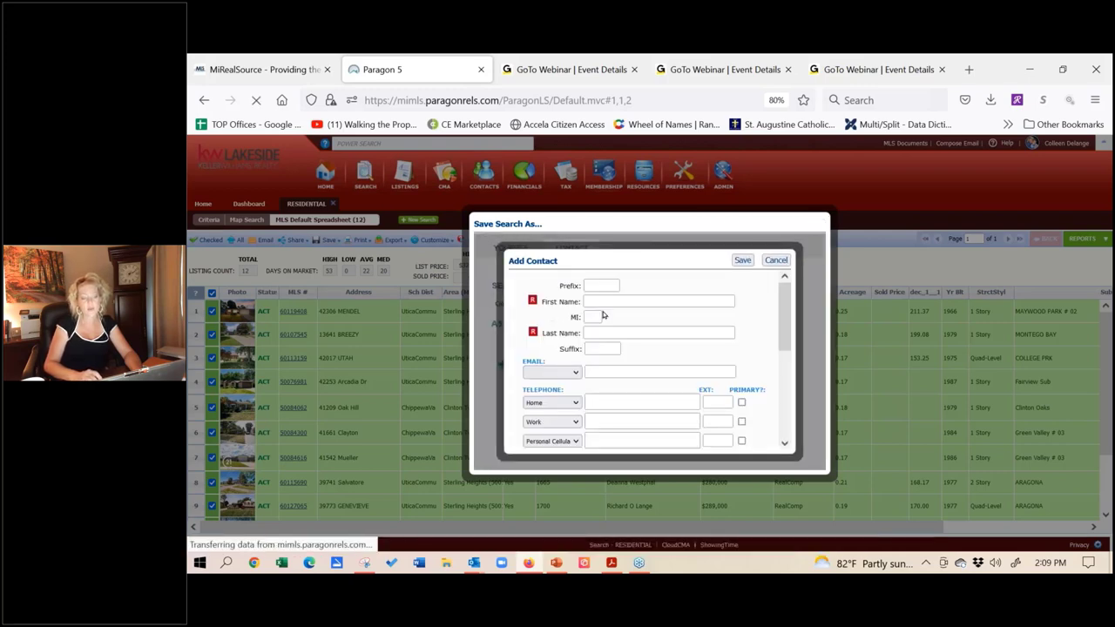
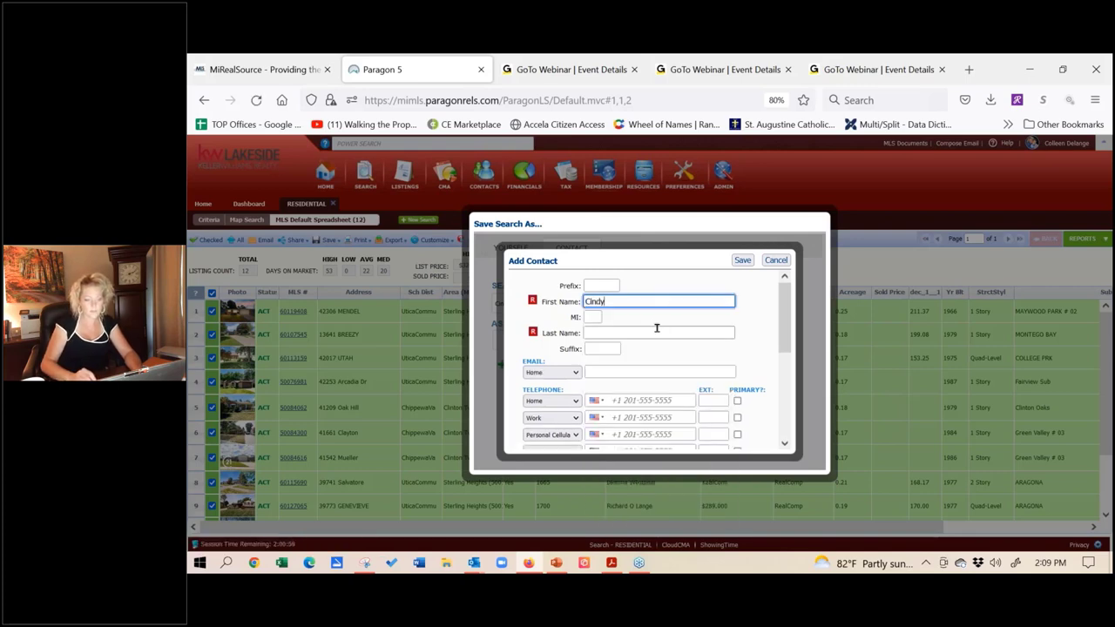
pyautogui.click(656, 329)
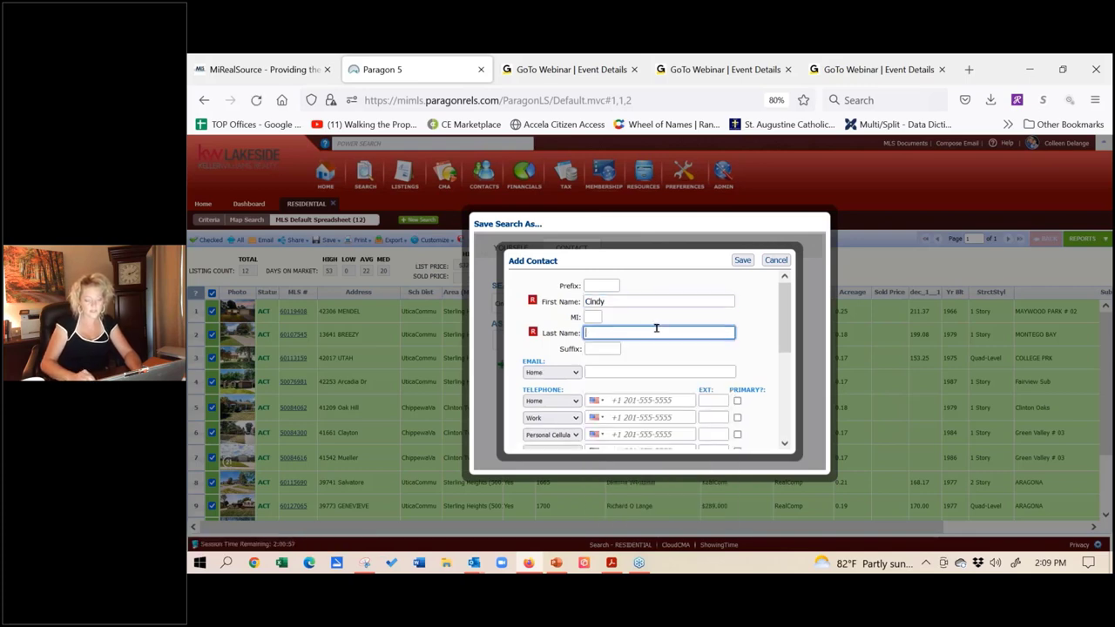
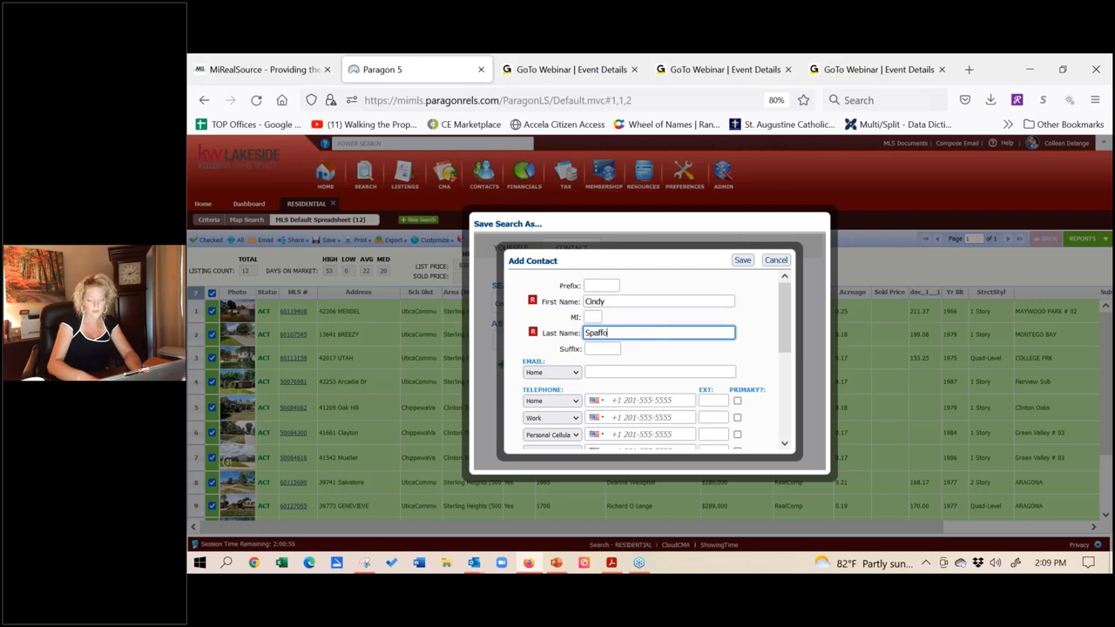
pyautogui.click(641, 370)
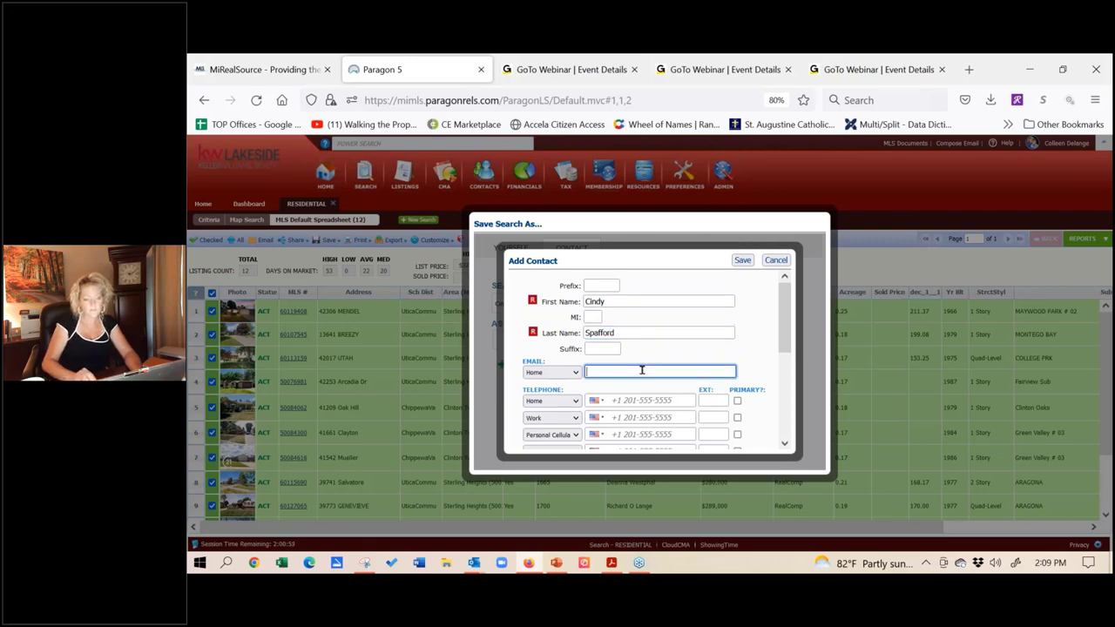
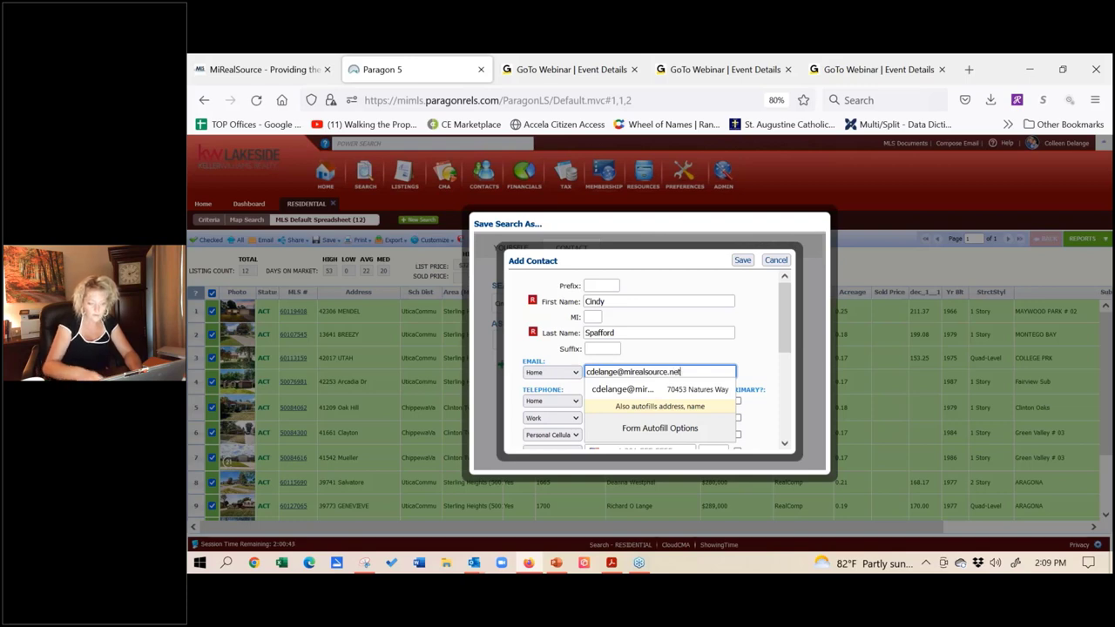
pyautogui.click(743, 360)
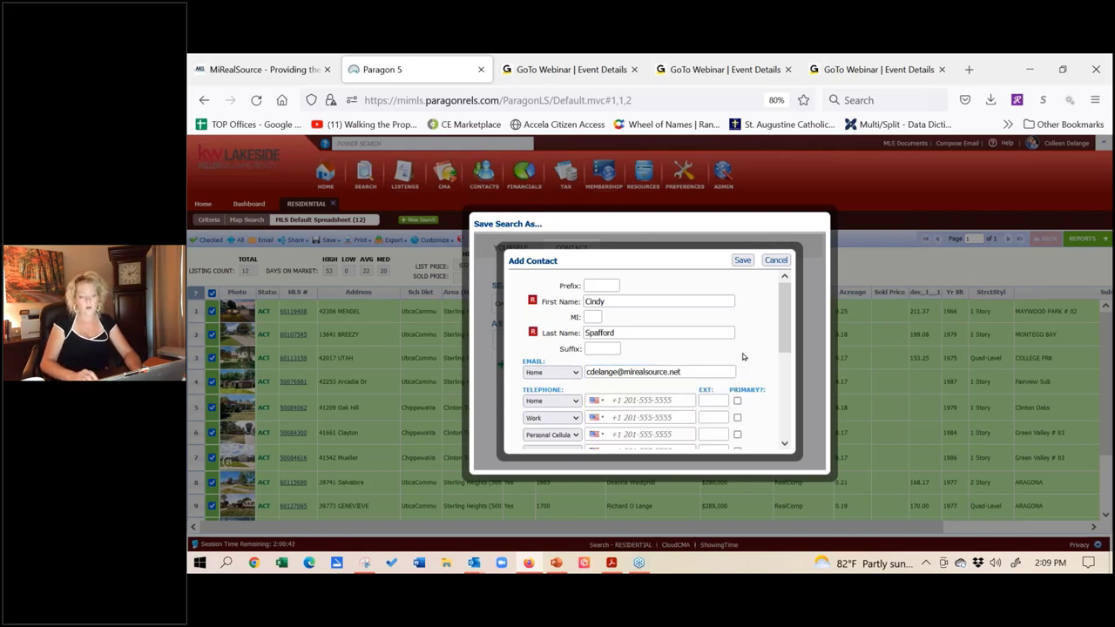
# Step: Save the new contact, then Save & Notify the search assigned to them
pyautogui.click(742, 260)
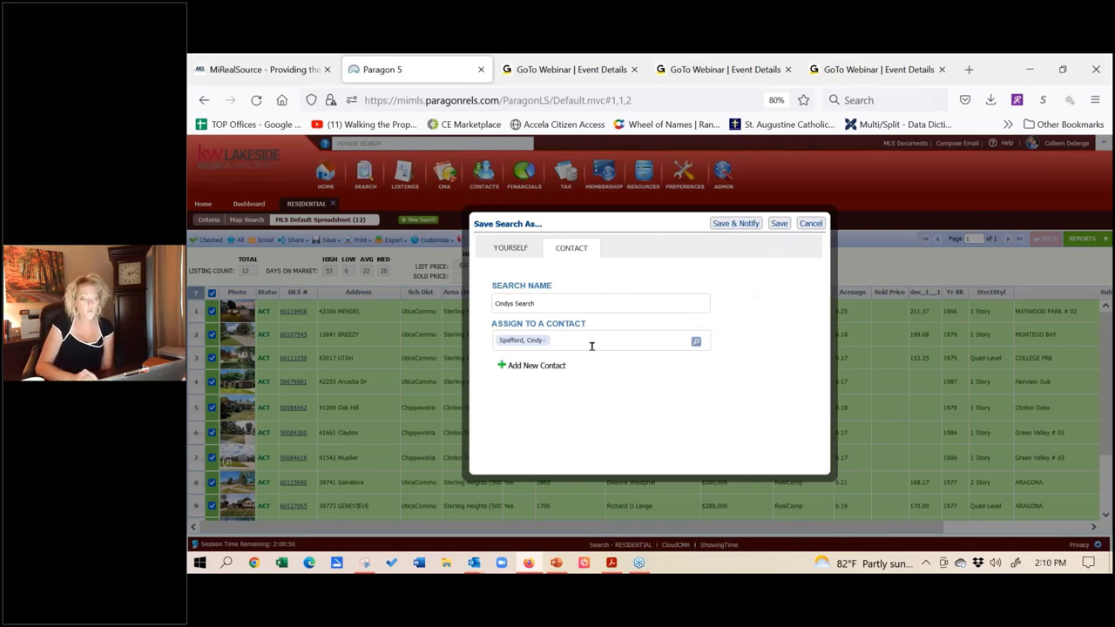
pyautogui.click(728, 225)
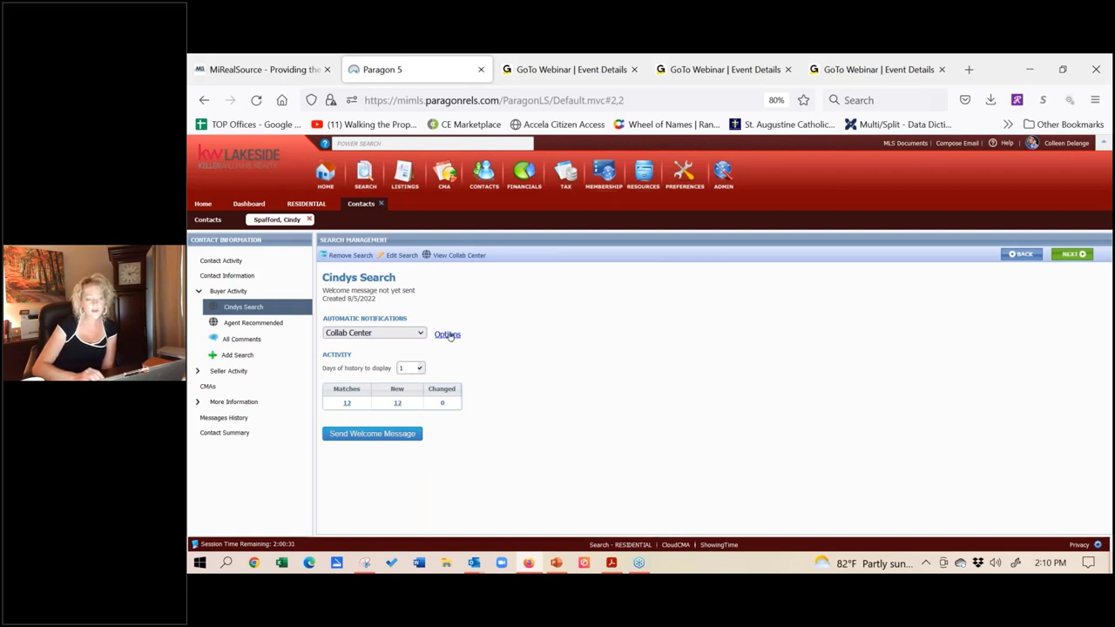
# Step: Set up a weekly recurring notification on Mondays at 9 AM for the search
pyautogui.click(448, 334)
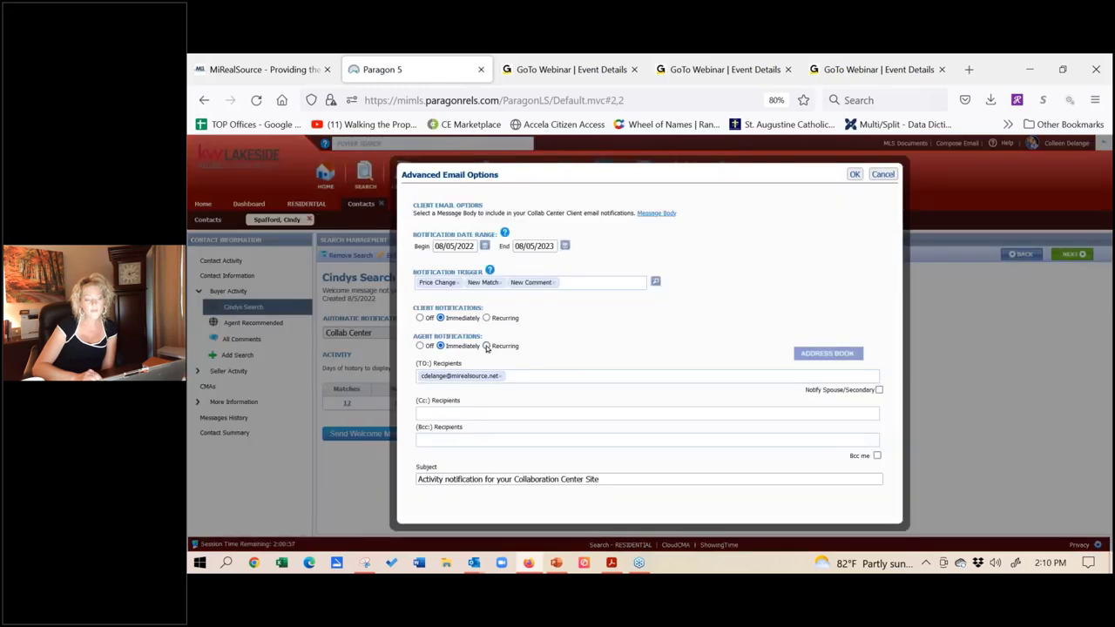
pyautogui.click(487, 317)
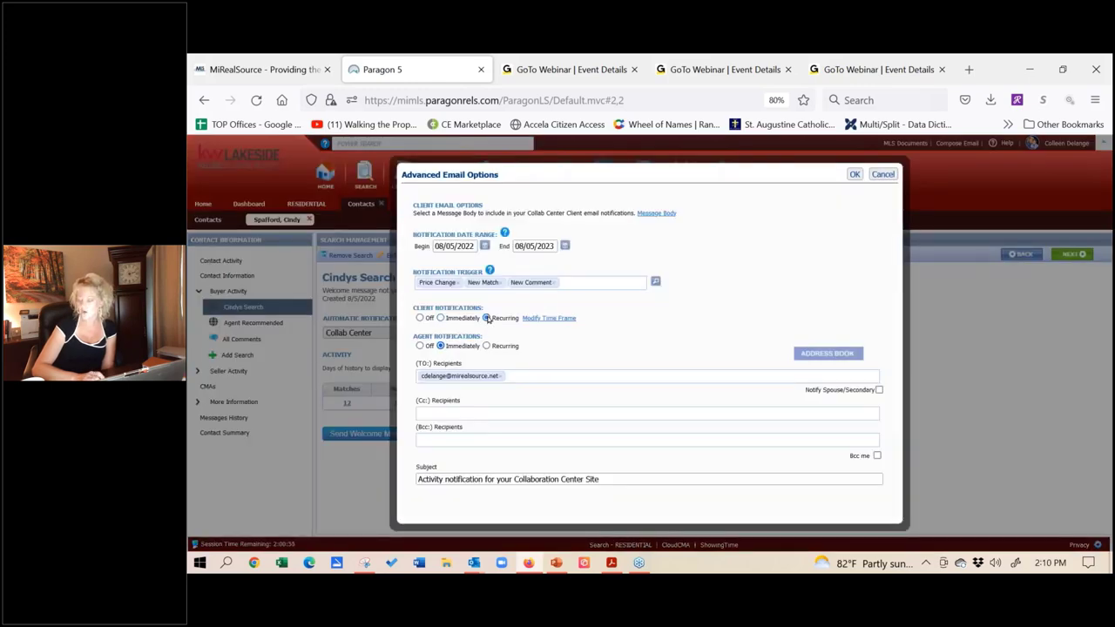
pyautogui.click(548, 319)
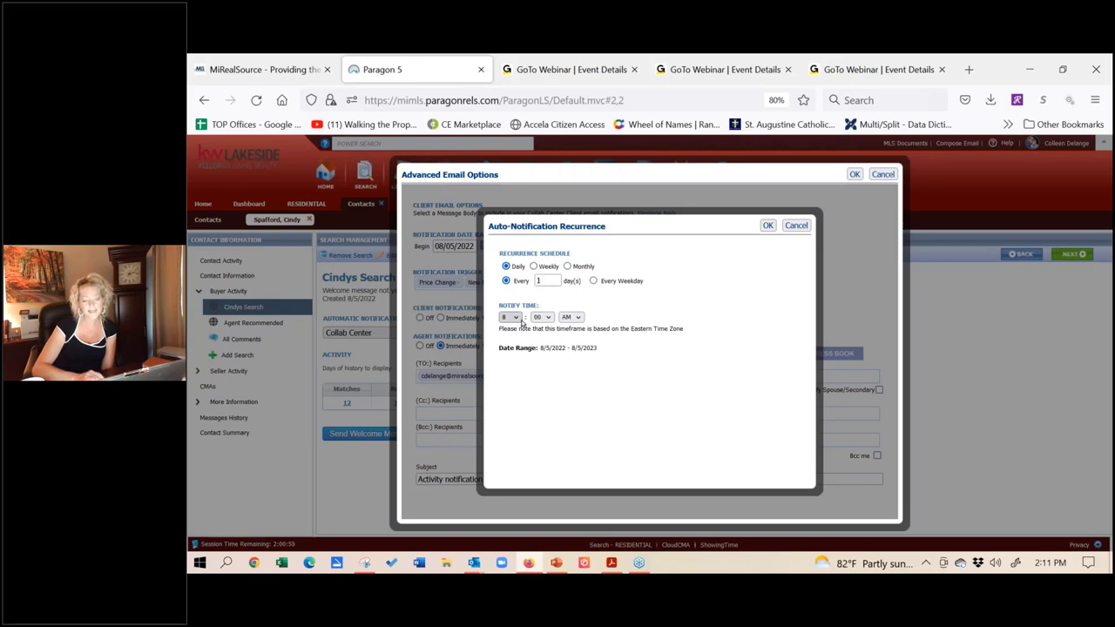
pyautogui.click(533, 265)
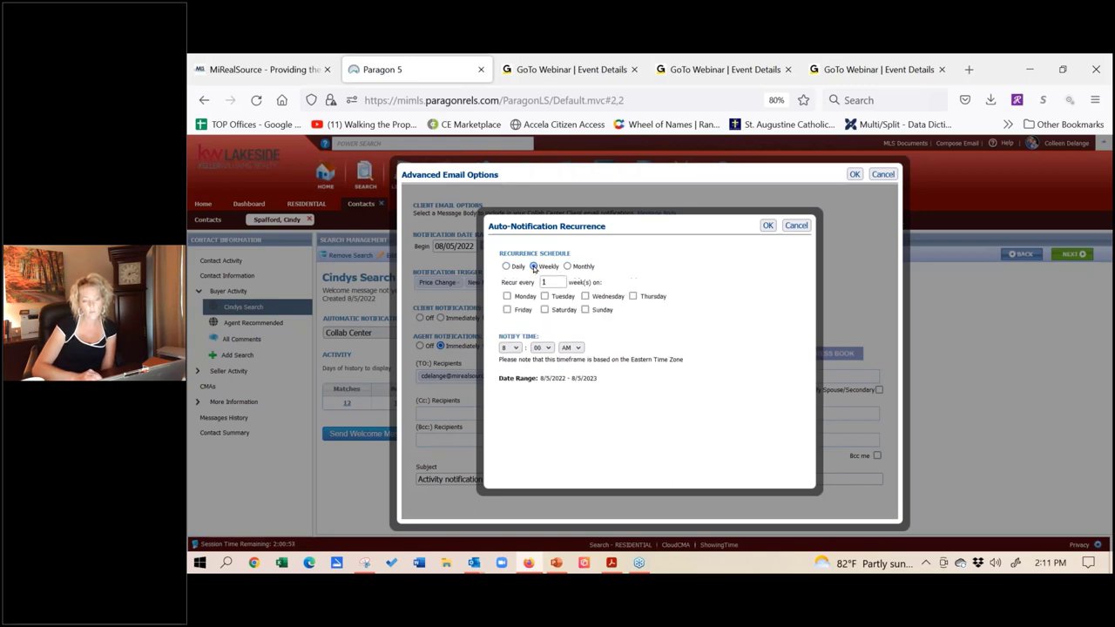
pyautogui.click(506, 296)
pyautogui.click(514, 347)
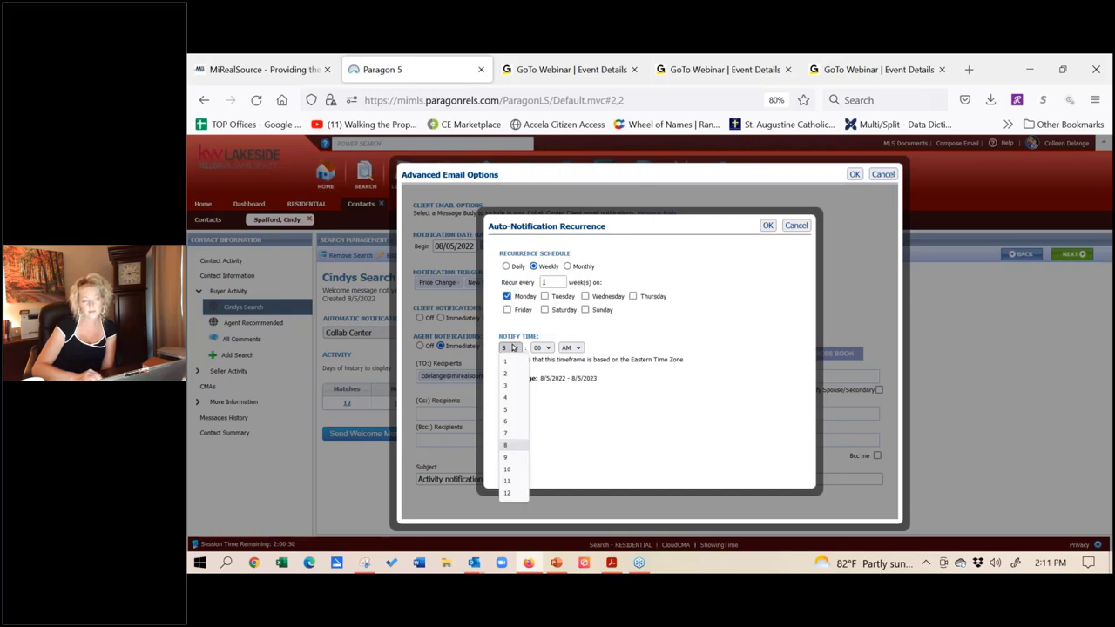
pyautogui.click(509, 459)
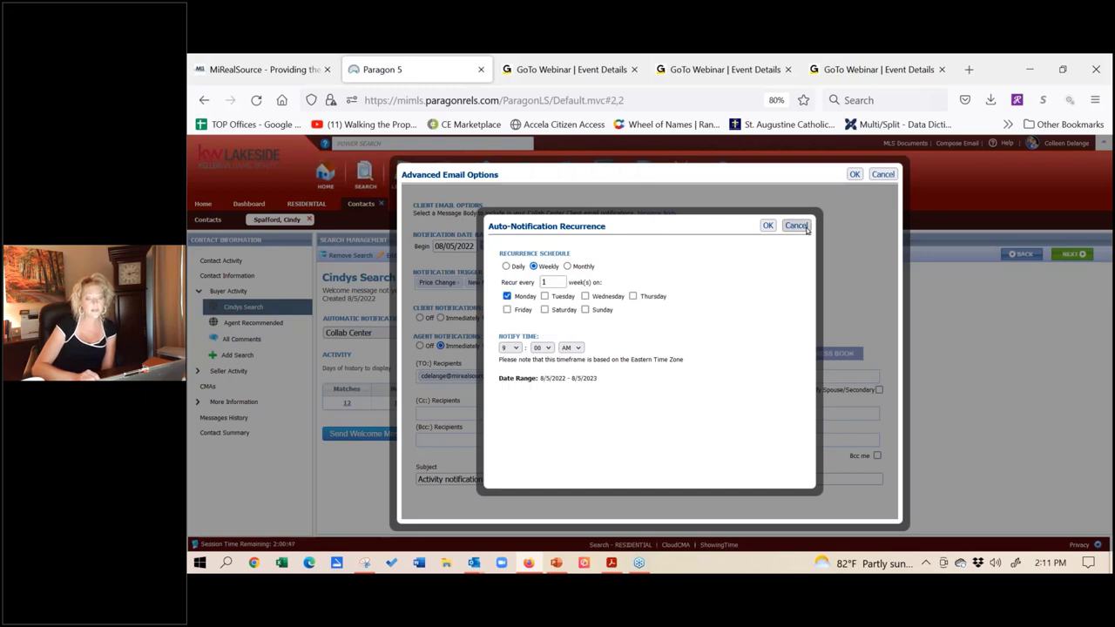
# Step: Discard the recurrence, tick Notify Spouse/Secondary, and cancel Advanced Email Options
pyautogui.click(805, 227)
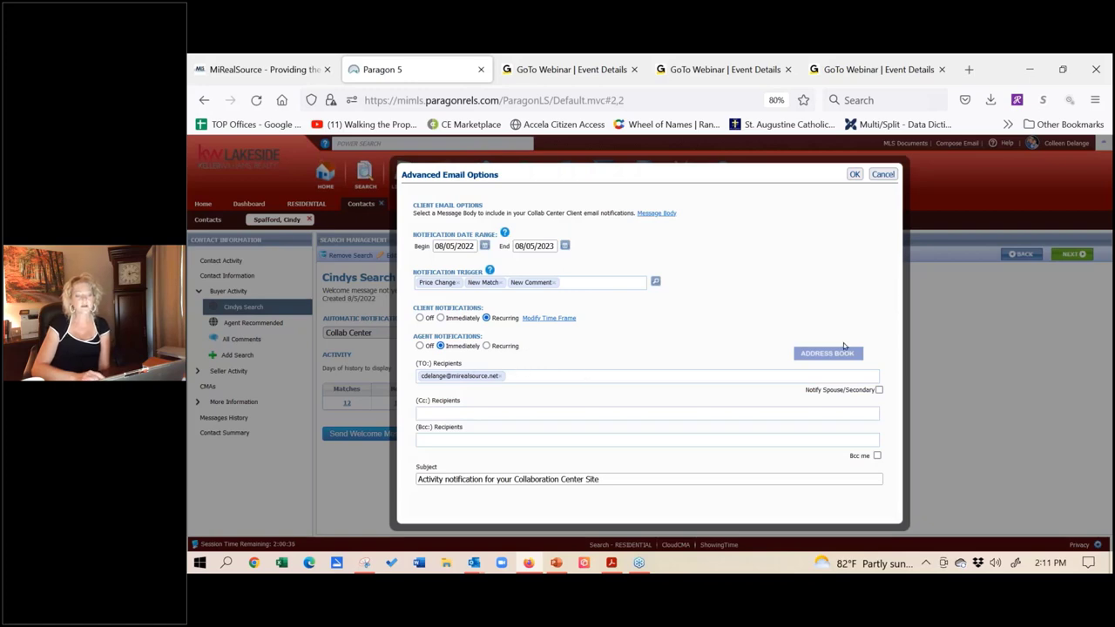
pyautogui.click(878, 390)
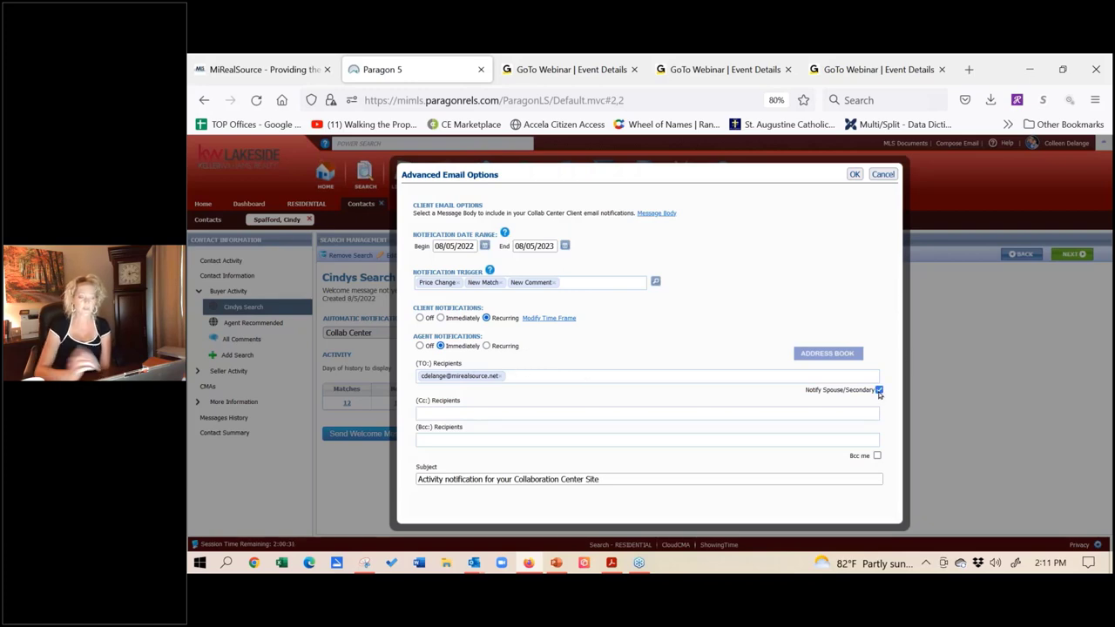
pyautogui.click(882, 174)
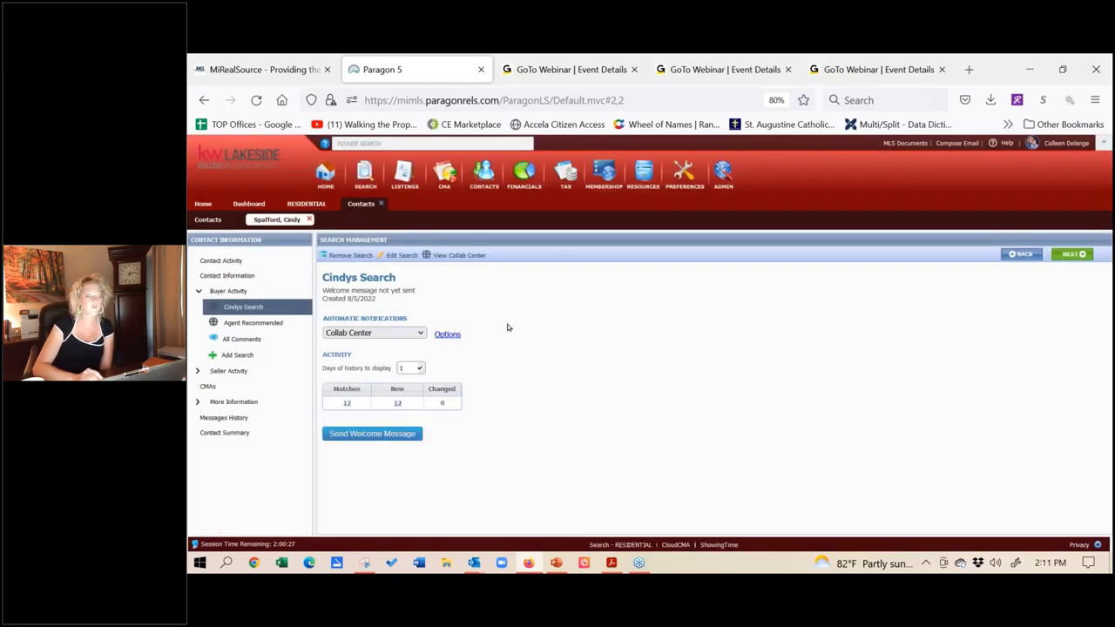
pyautogui.click(421, 334)
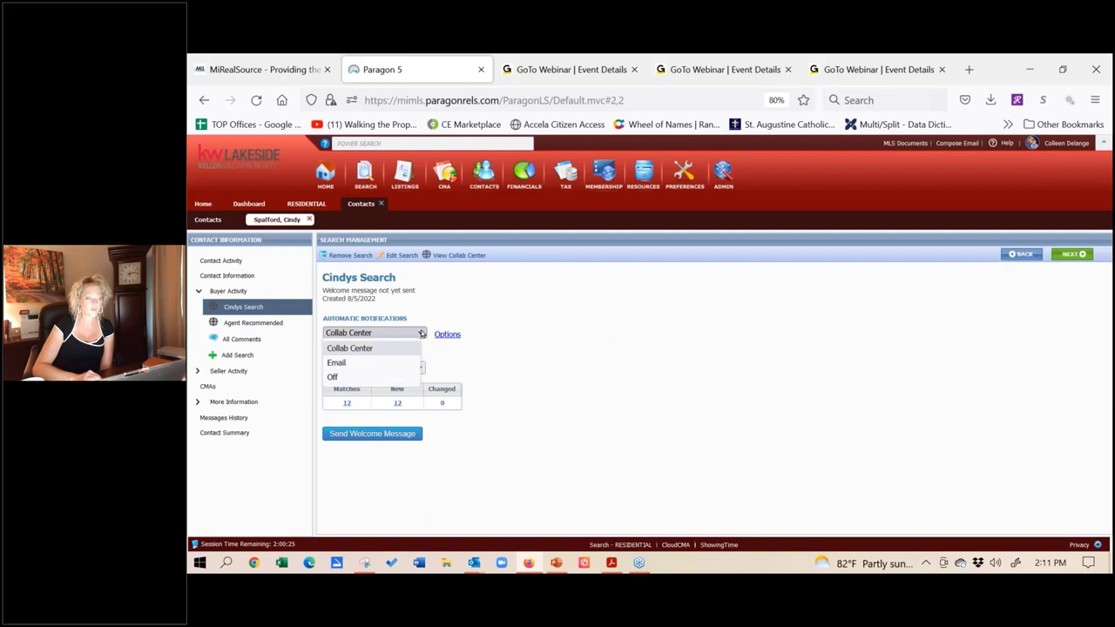
pyautogui.click(422, 334)
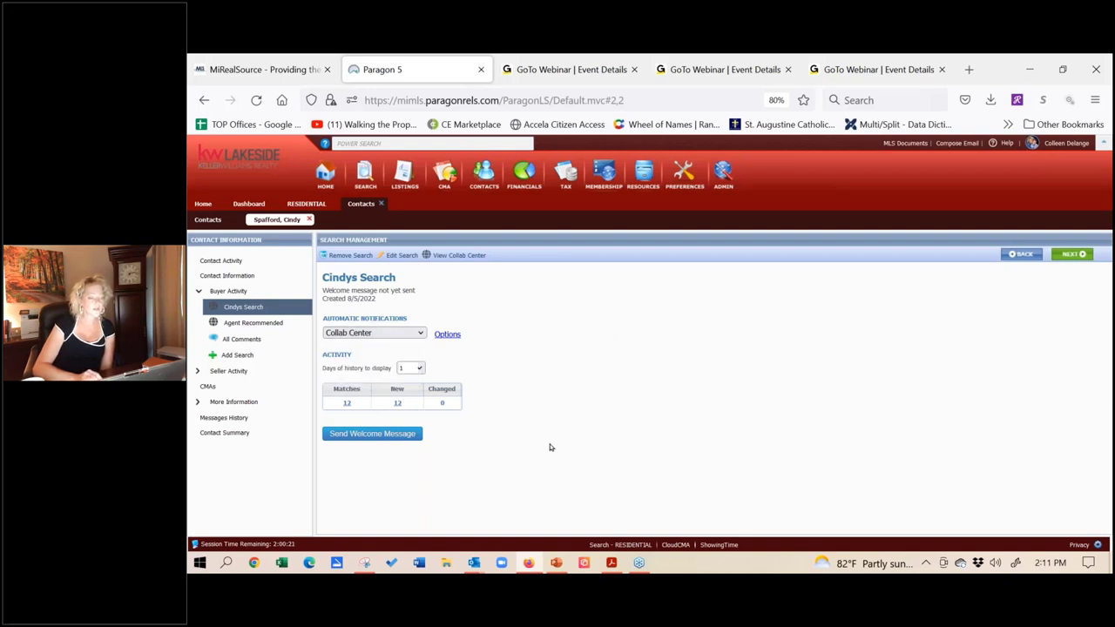
pyautogui.click(351, 433)
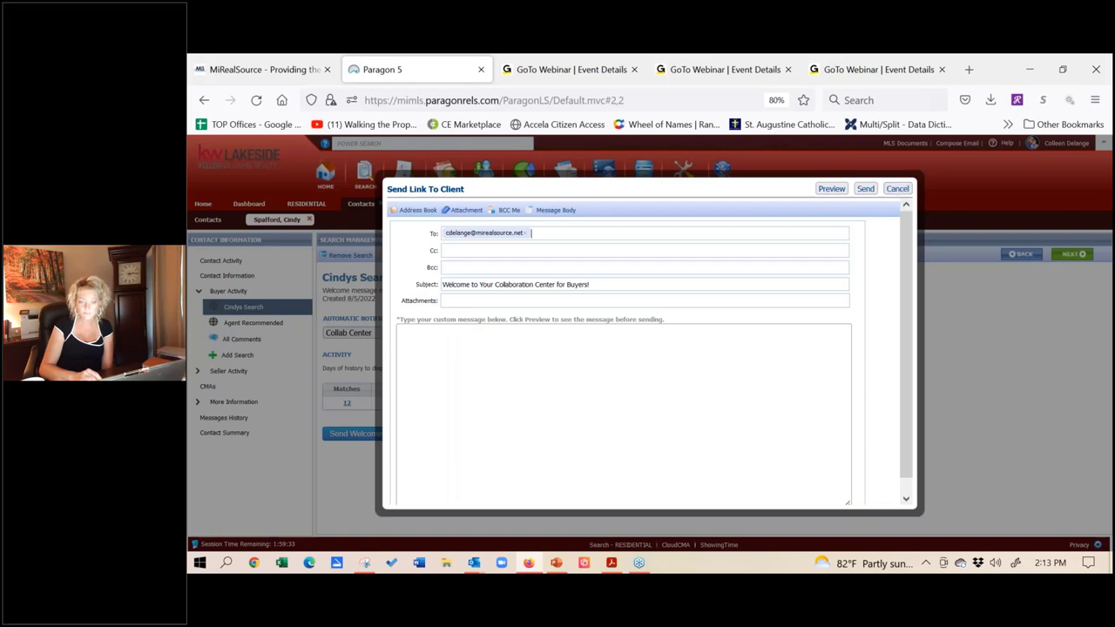
pyautogui.click(896, 190)
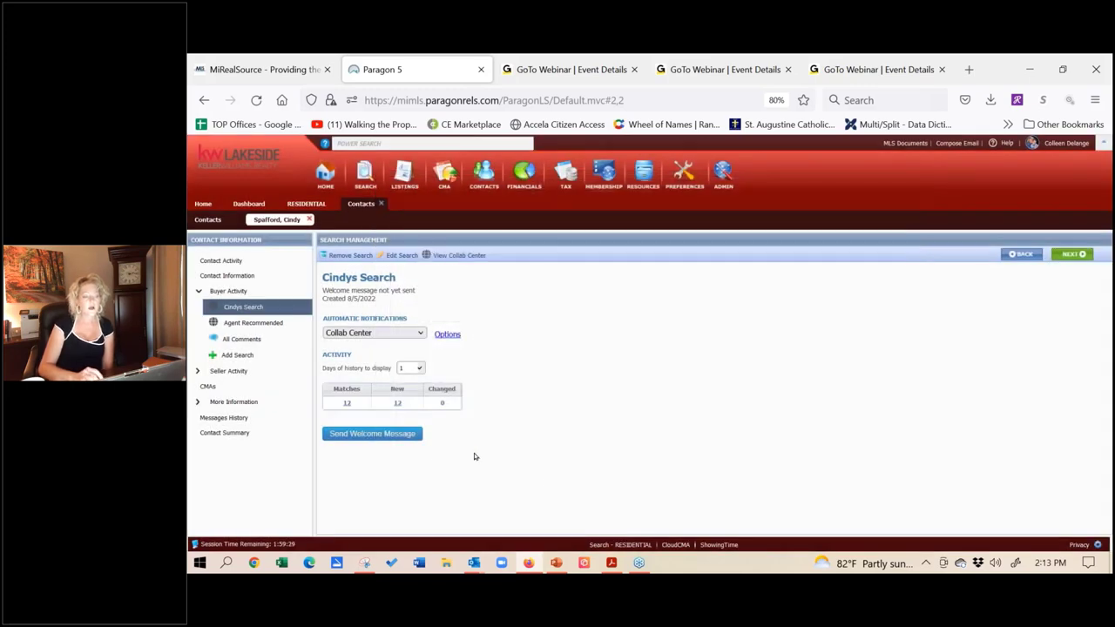
# Step: Send the Collab Center welcome email to the client and close the Email Sent confirmation
pyautogui.click(399, 445)
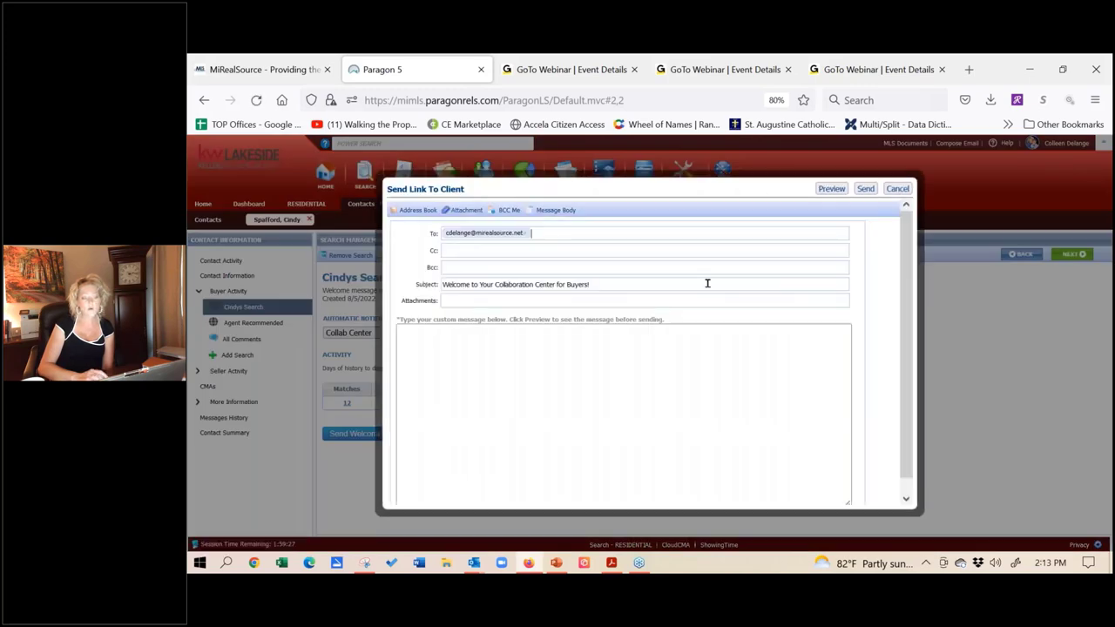
pyautogui.click(864, 189)
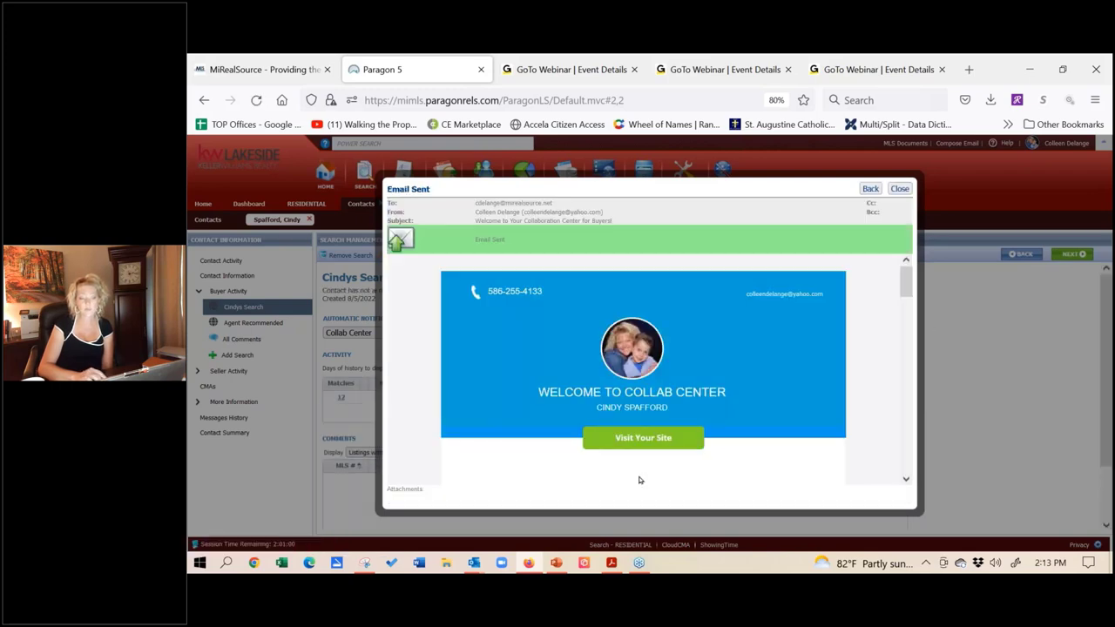
pyautogui.click(899, 189)
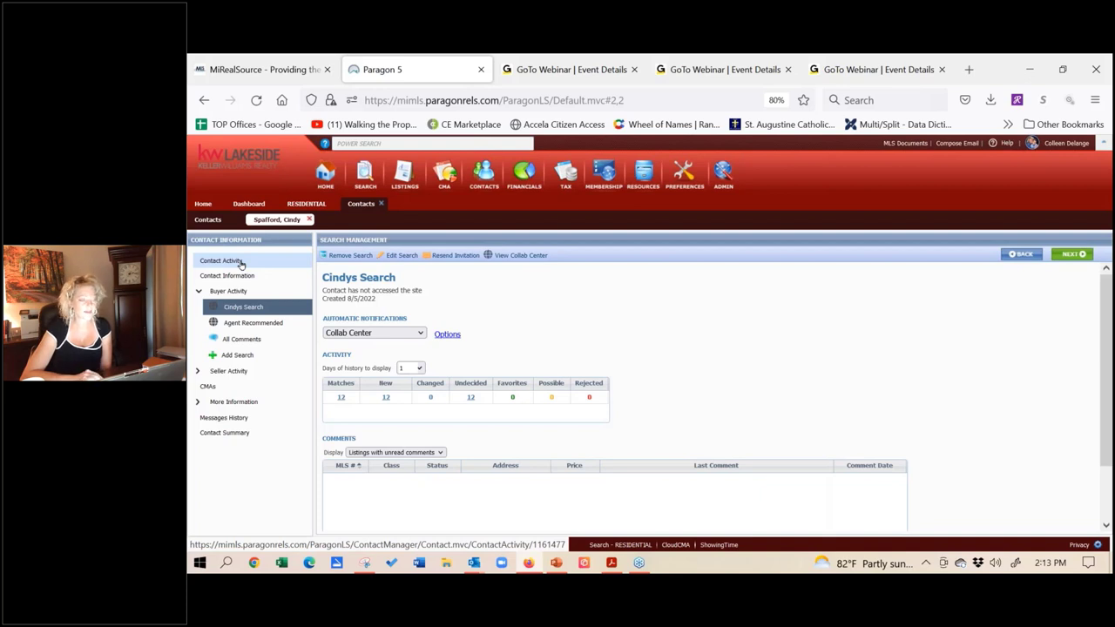
# Step: In Contact Information, enable adding the spouse/secondary to notifications and keep the contact Active
pyautogui.click(232, 278)
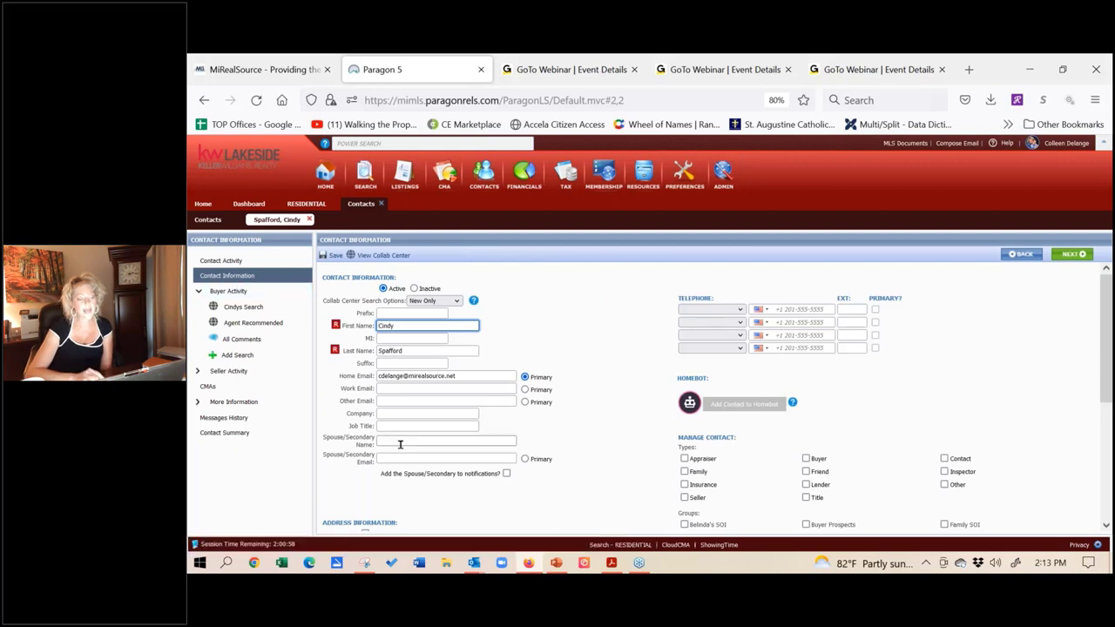
pyautogui.click(400, 444)
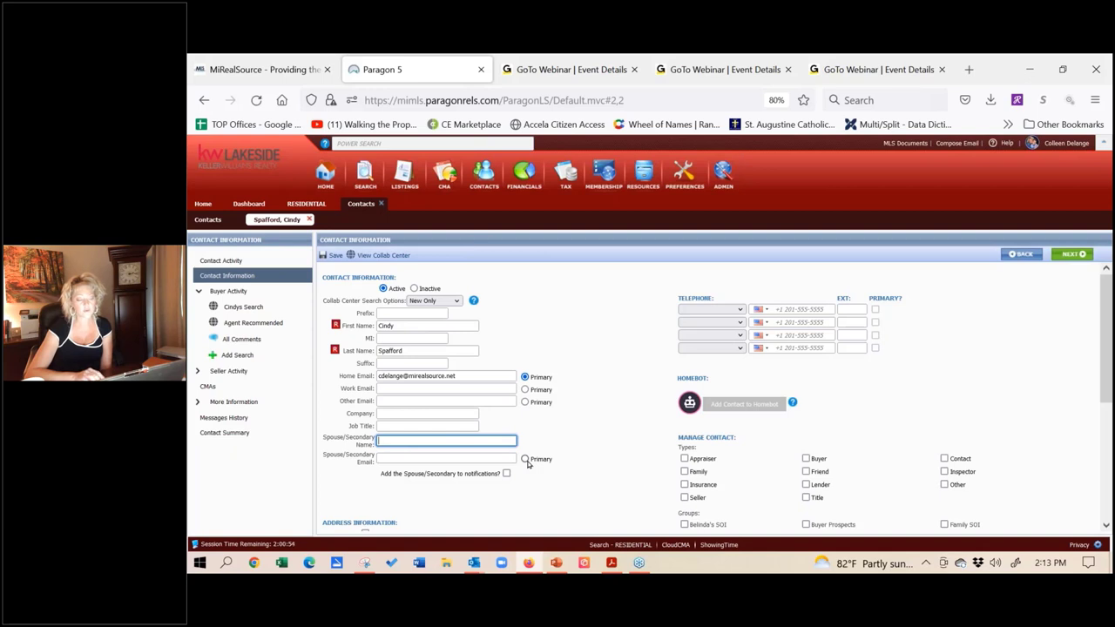
pyautogui.click(506, 474)
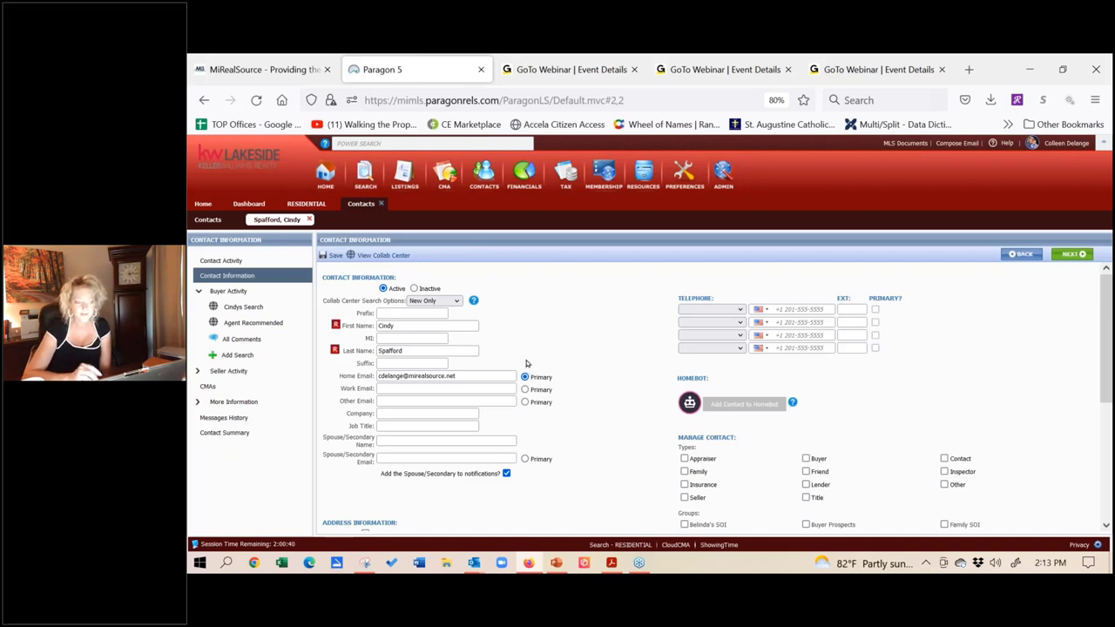
pyautogui.click(415, 289)
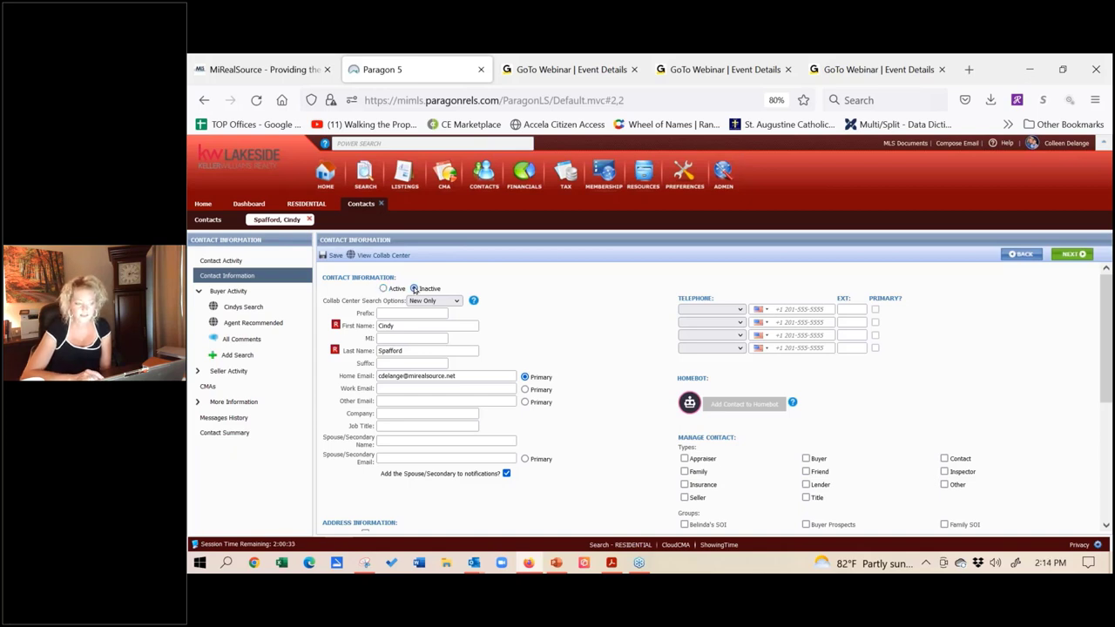
pyautogui.click(383, 289)
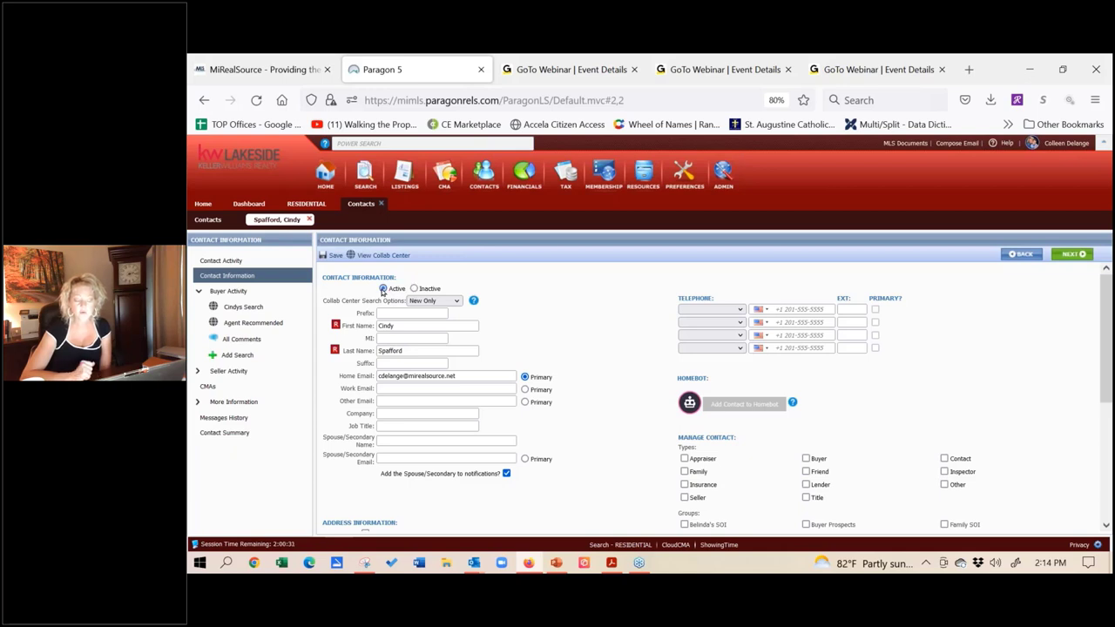
pyautogui.click(458, 301)
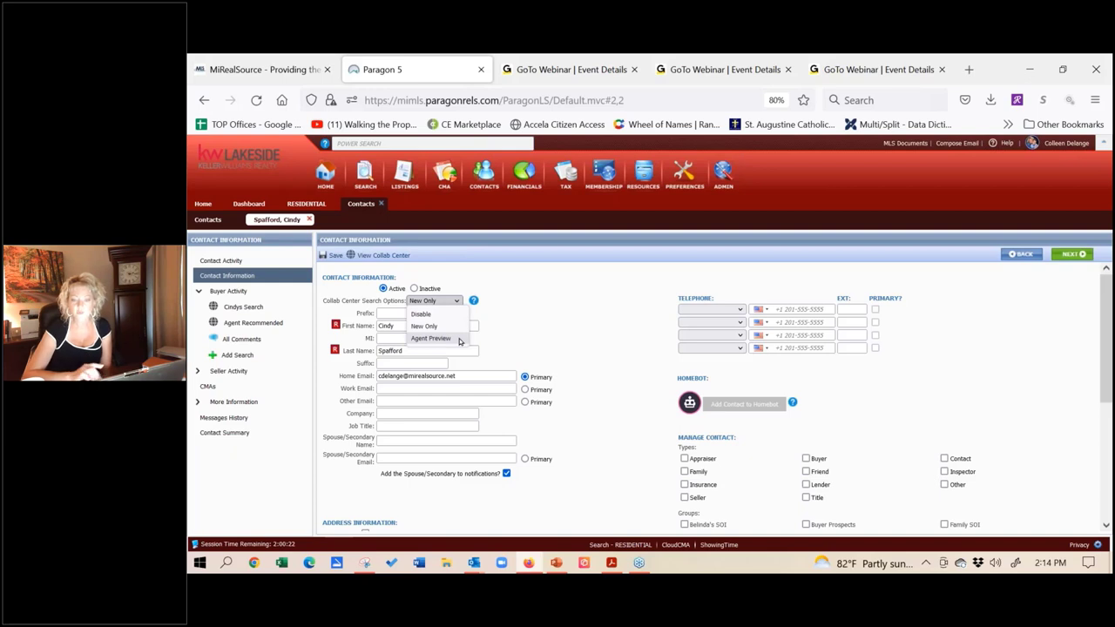
# Step: Set Collab Center searches to Agent Preview and go back to the Contacts list
pyautogui.click(1103, 97)
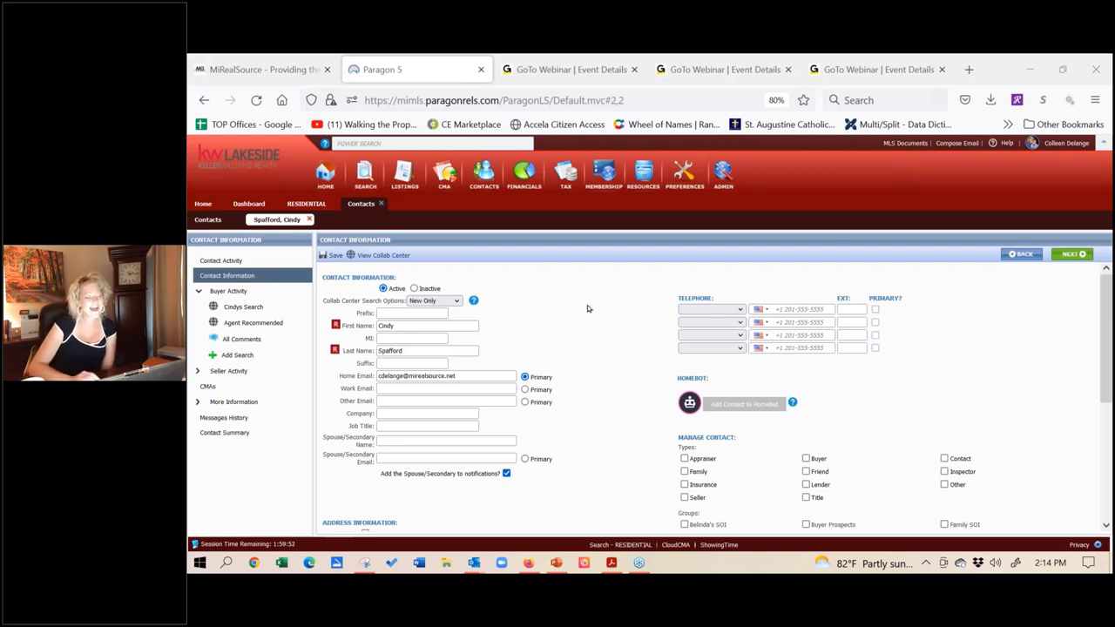
pyautogui.click(456, 301)
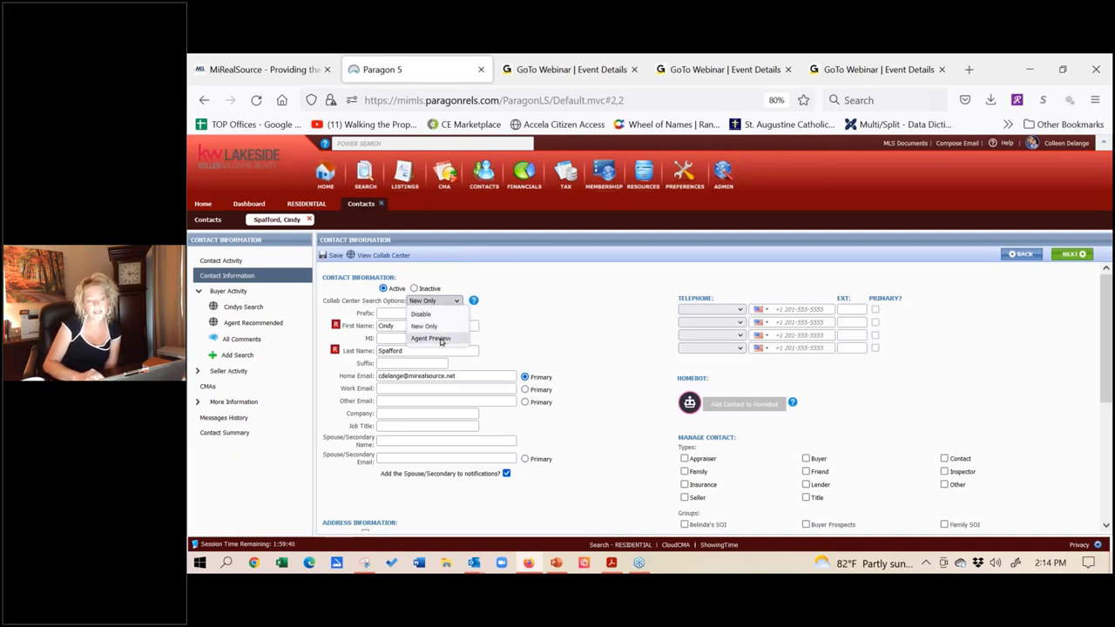
pyautogui.click(440, 340)
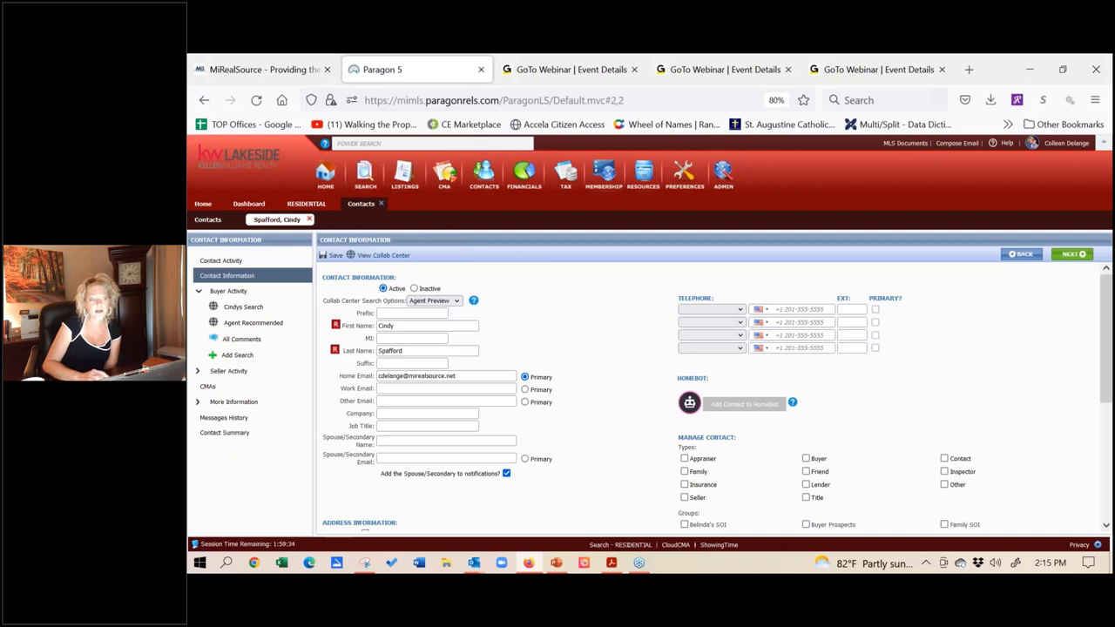
pyautogui.click(207, 219)
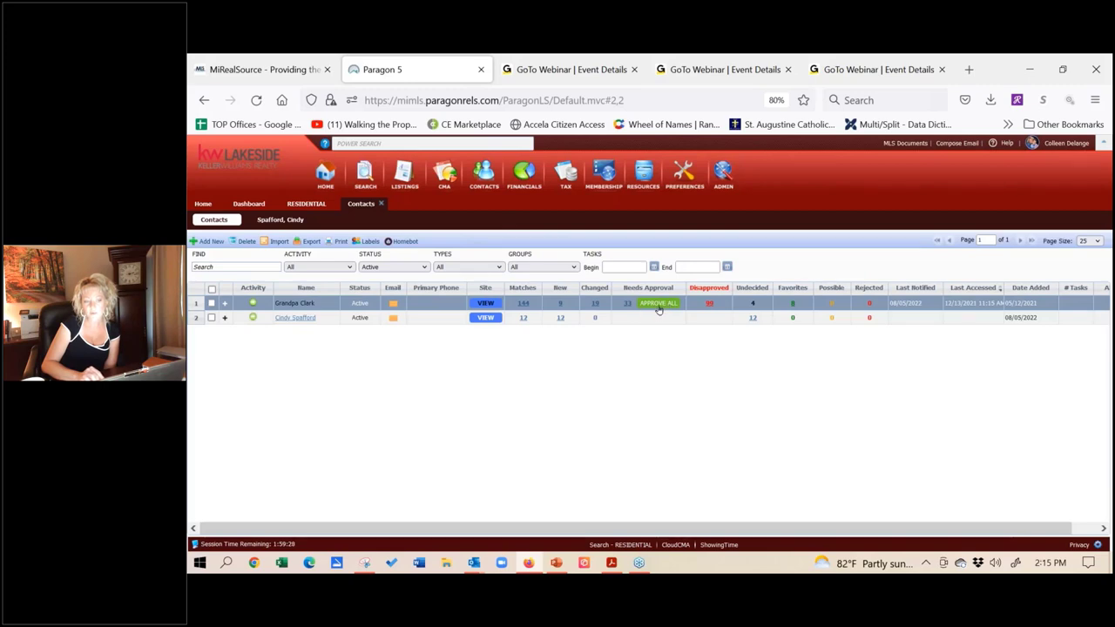
# Step: In the contact record, keep Agent Preview as the Collab Center search option and add the Jake's School SOI group
pyautogui.click(277, 219)
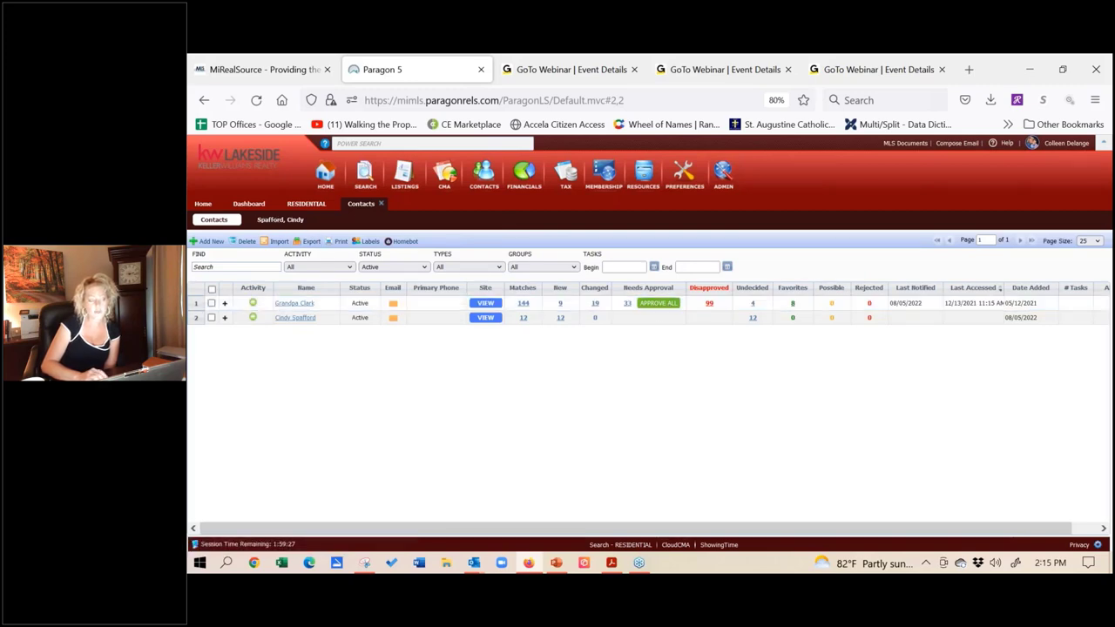
pyautogui.click(427, 301)
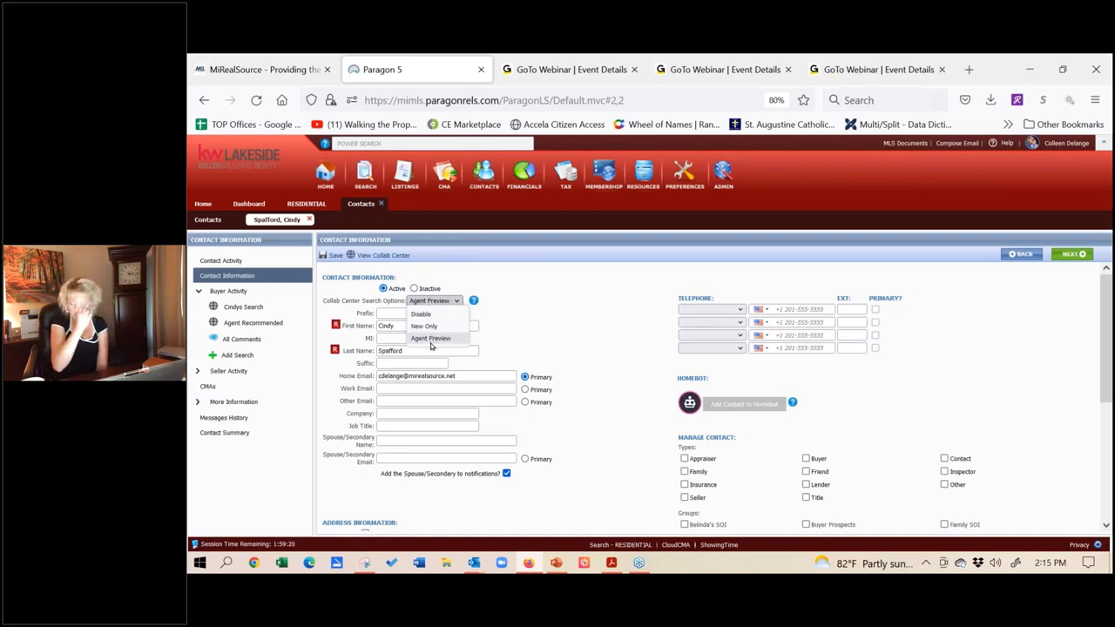
pyautogui.click(662, 324)
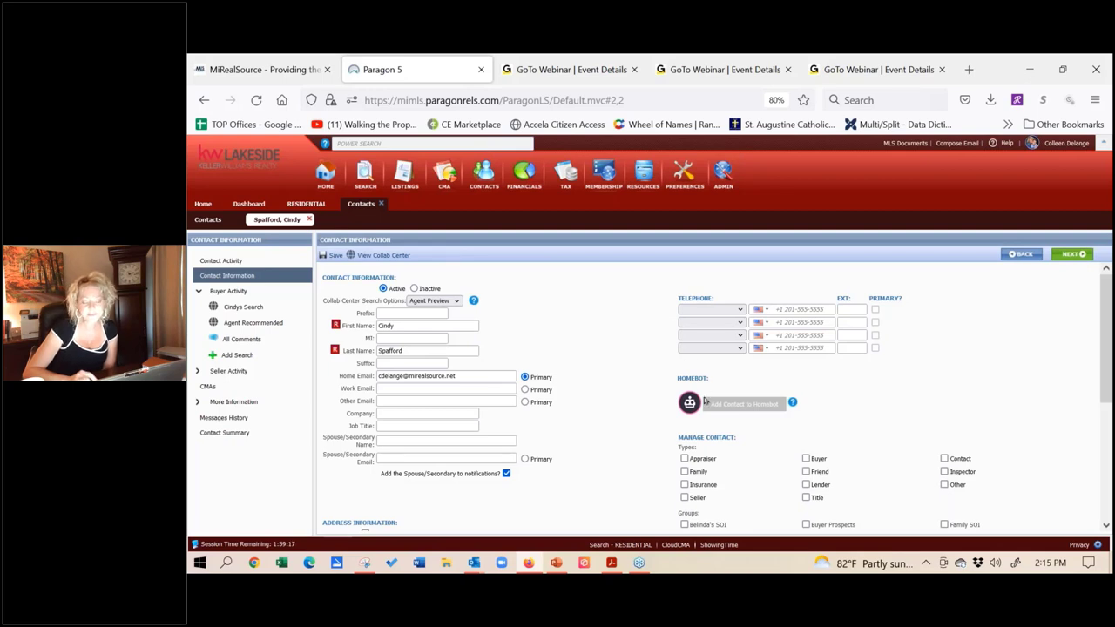
pyautogui.scroll(-2, 620, 333)
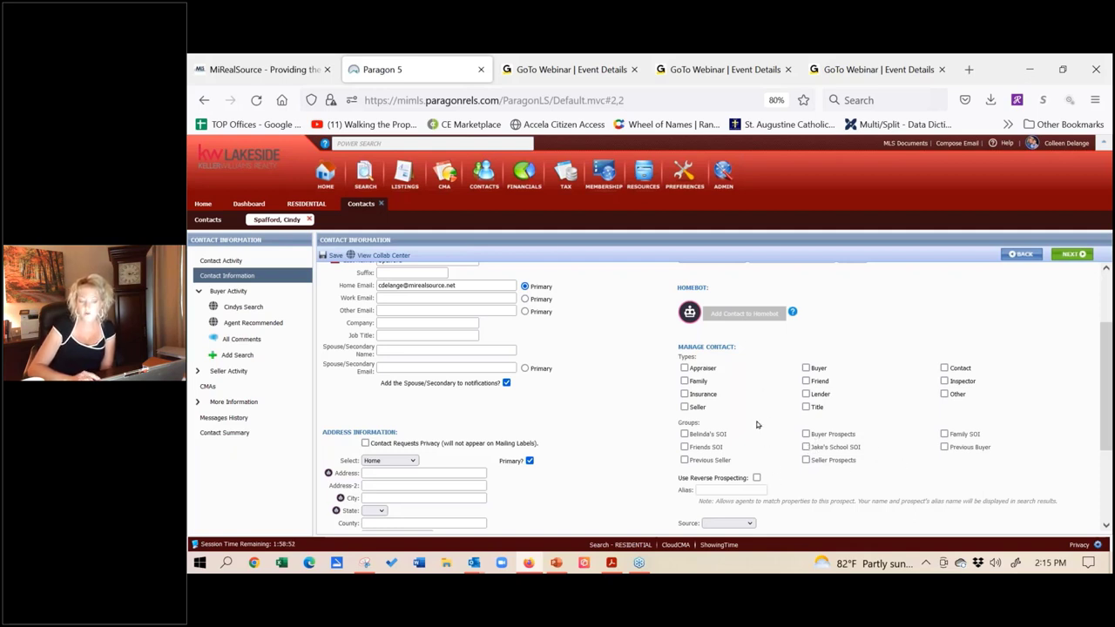
pyautogui.click(805, 446)
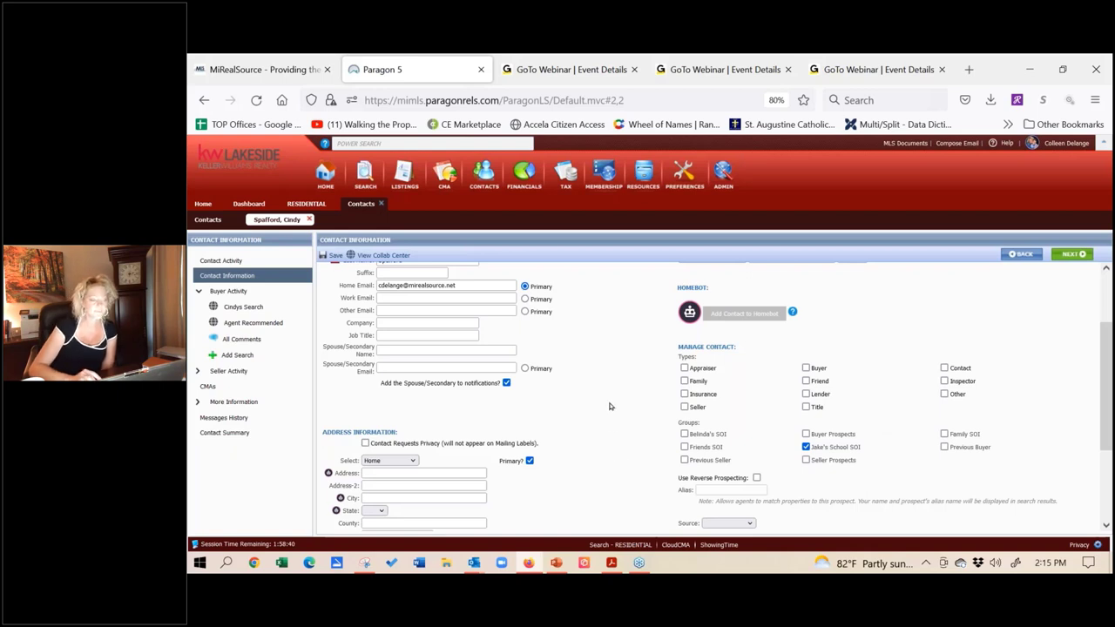
# Step: Go to the Agent Recommended page, discarding the unsaved contact changes
pyautogui.click(253, 323)
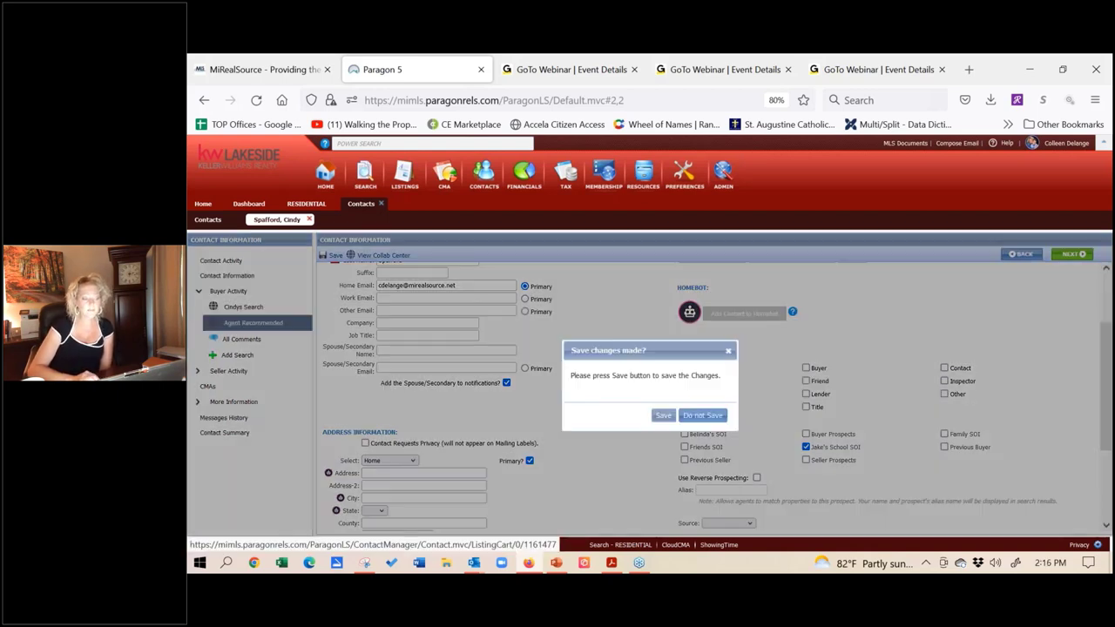
pyautogui.click(659, 415)
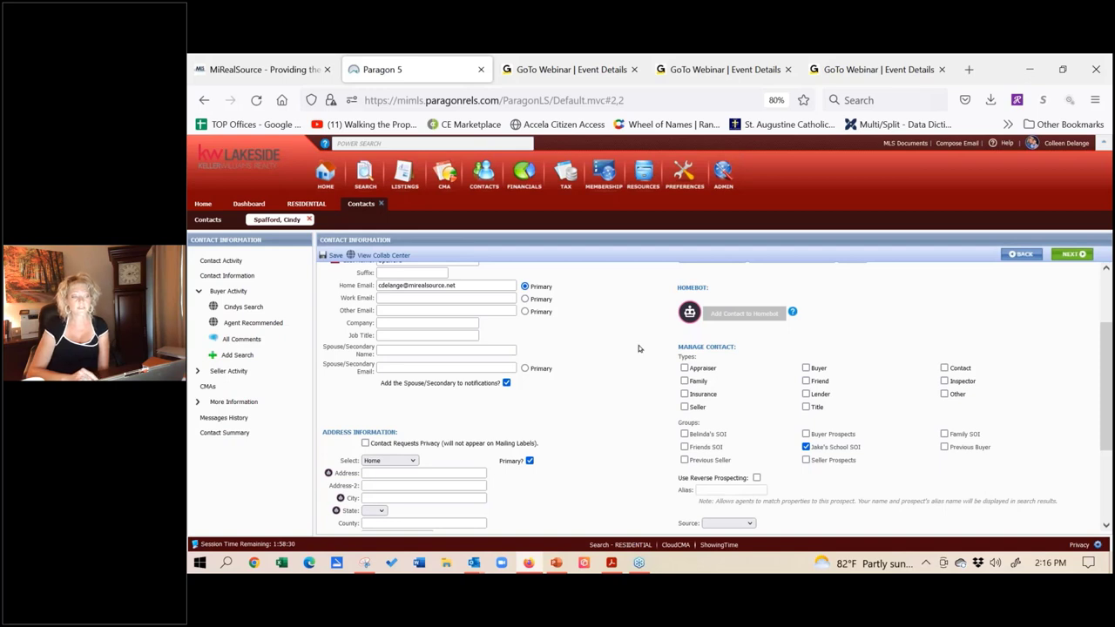
pyautogui.click(332, 254)
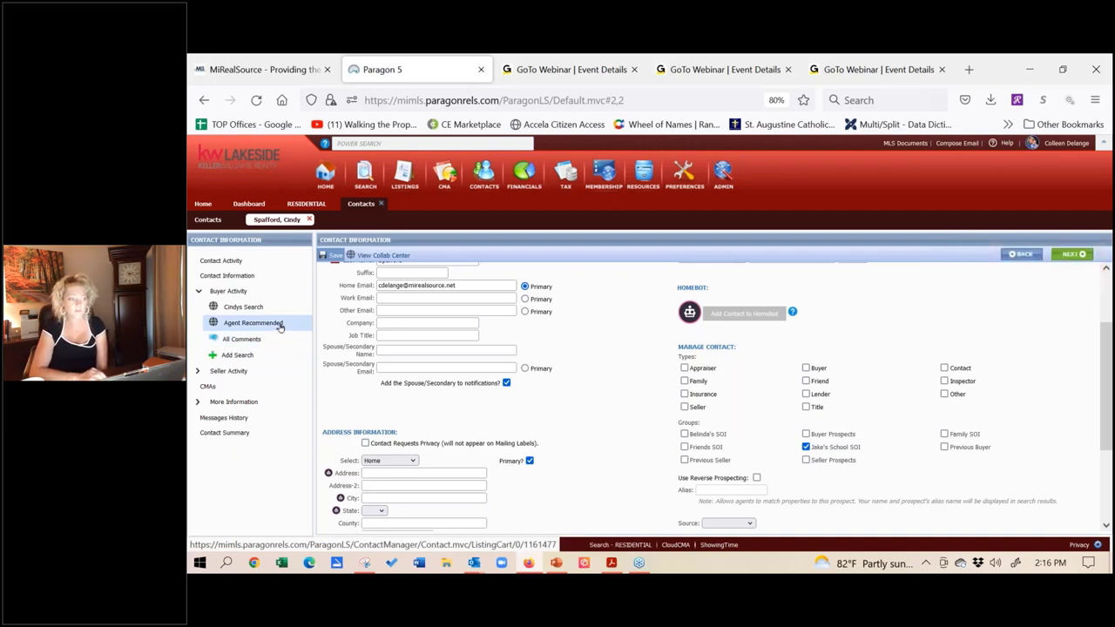
pyautogui.click(252, 322)
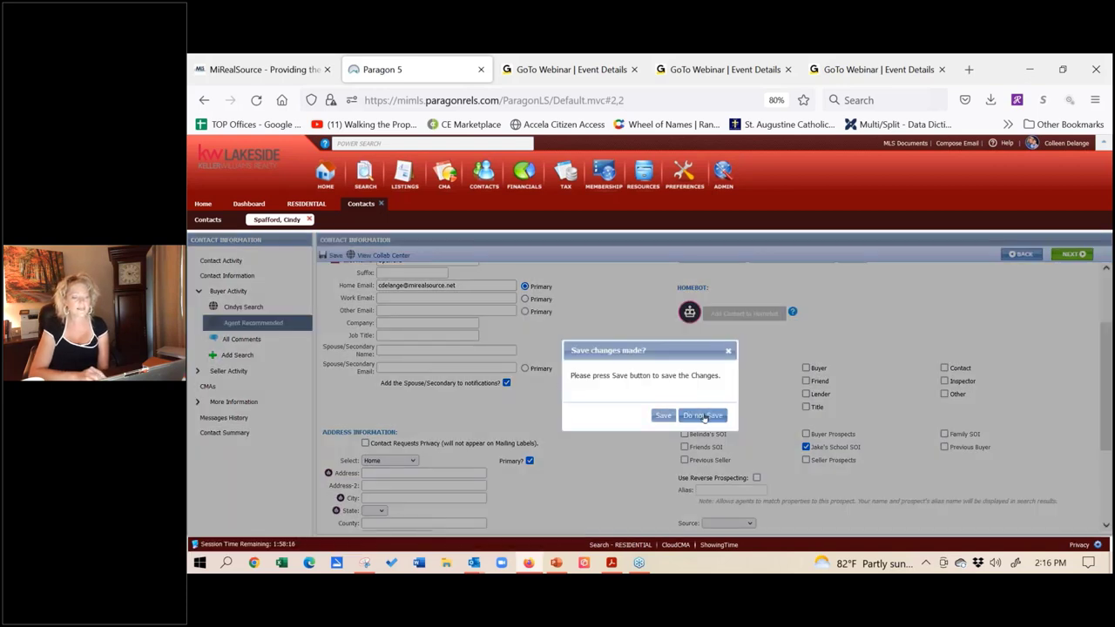
pyautogui.click(662, 418)
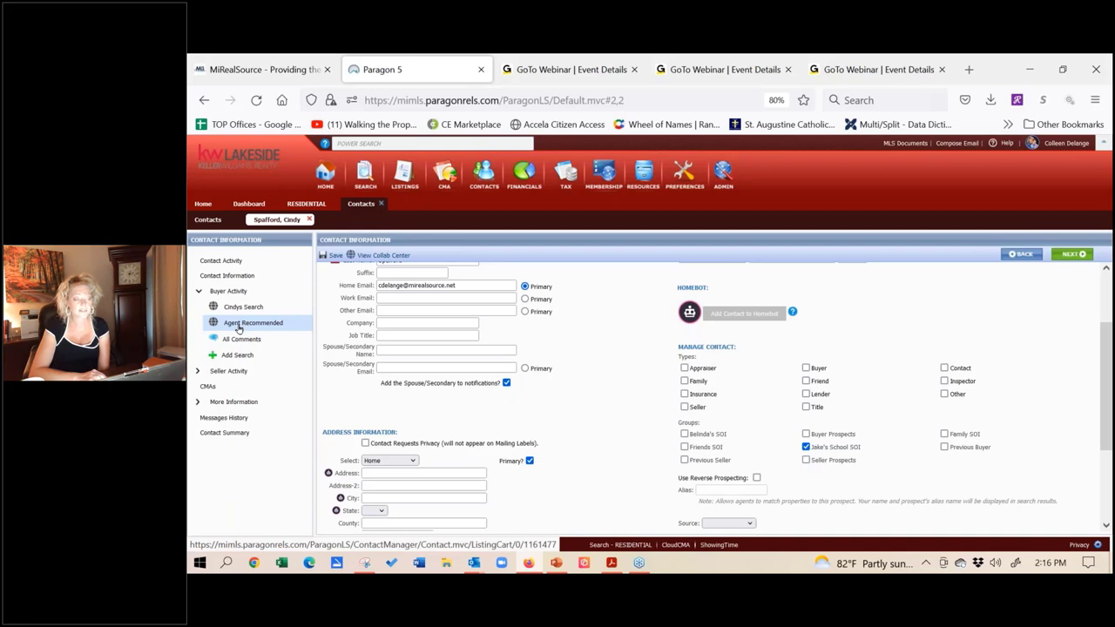
pyautogui.click(238, 328)
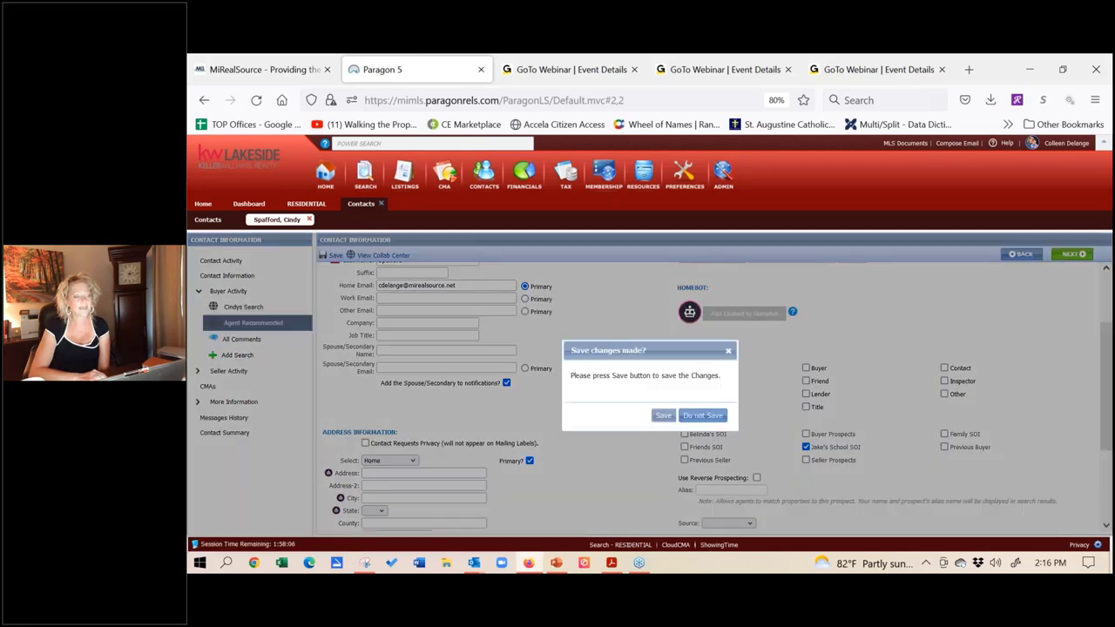
pyautogui.click(710, 421)
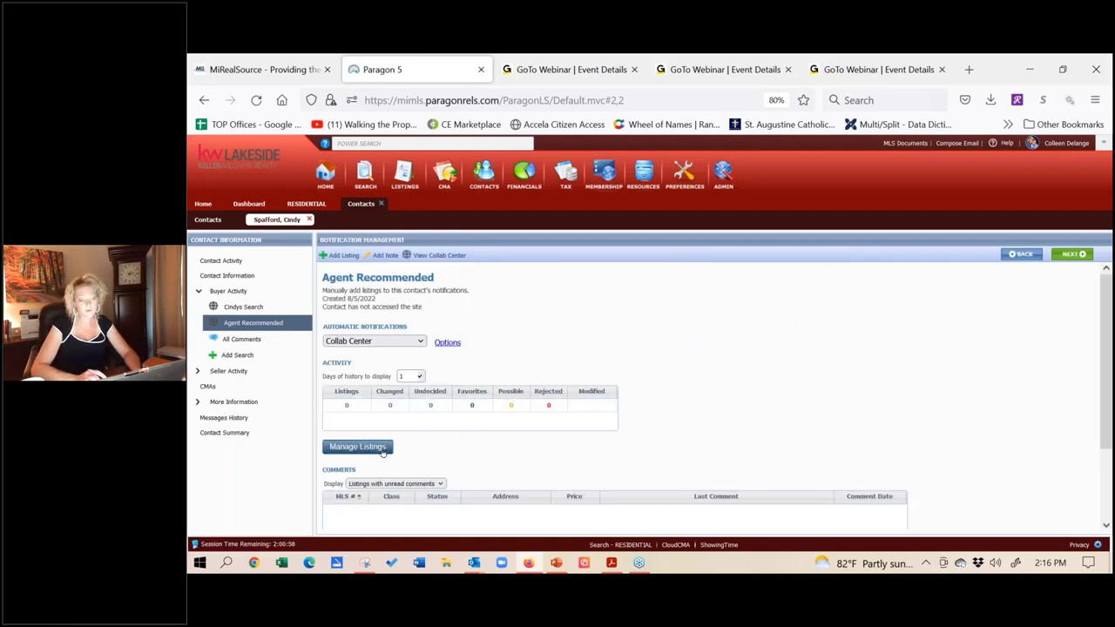
pyautogui.click(372, 448)
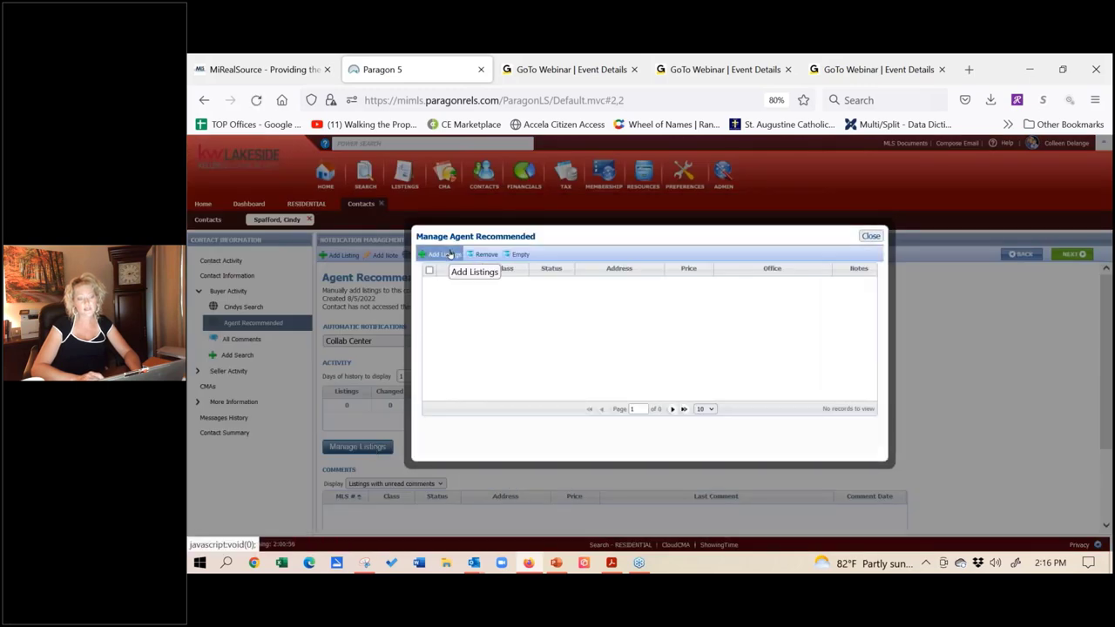
pyautogui.click(445, 253)
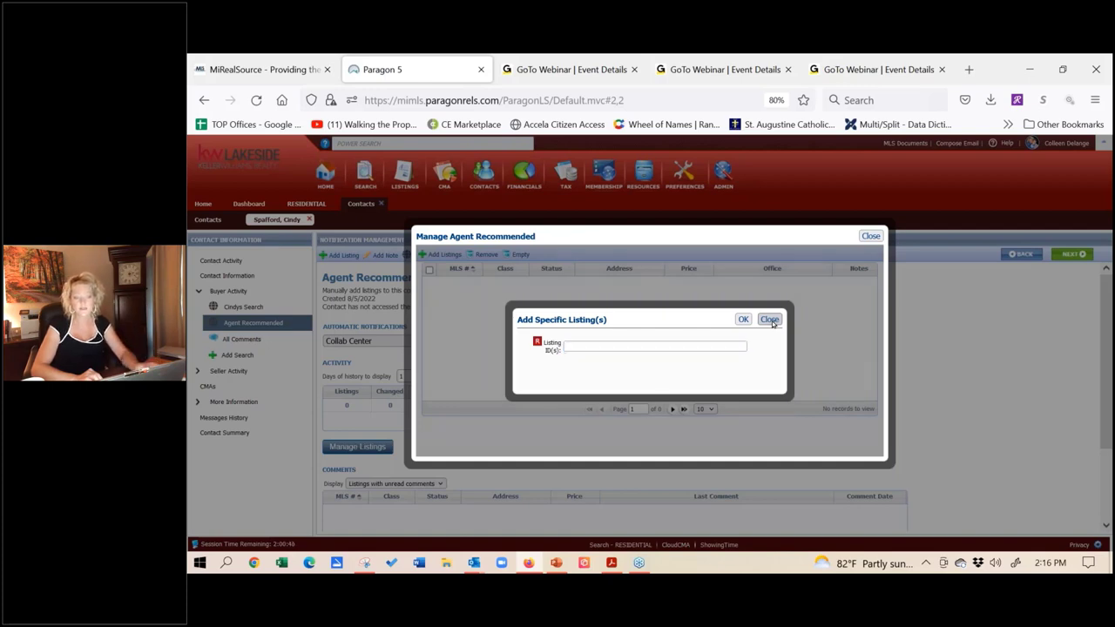
pyautogui.click(771, 319)
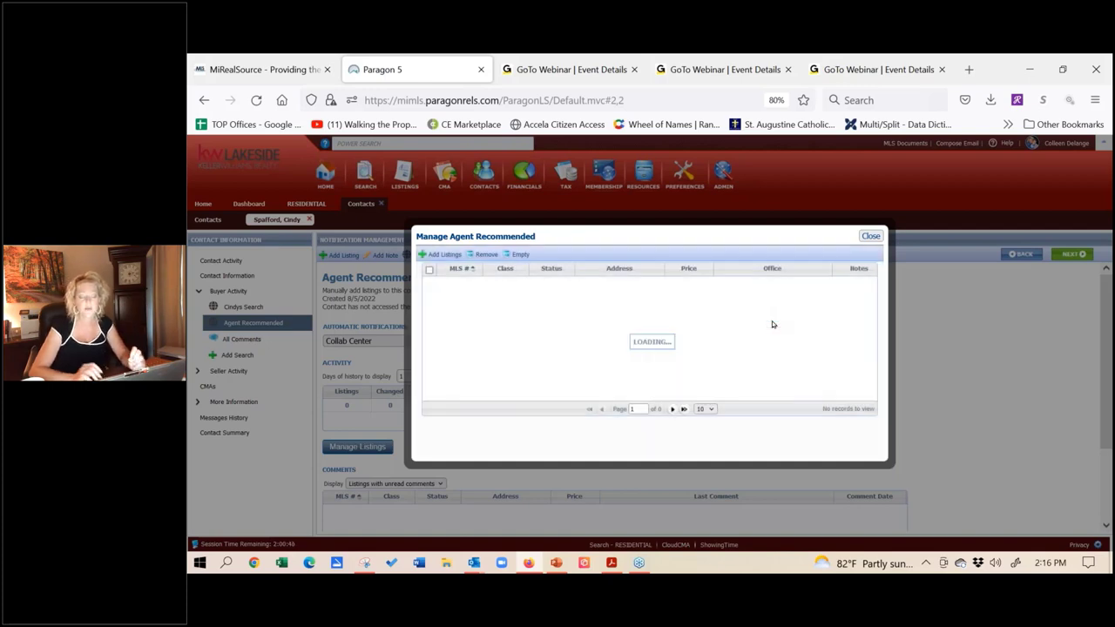
pyautogui.click(870, 236)
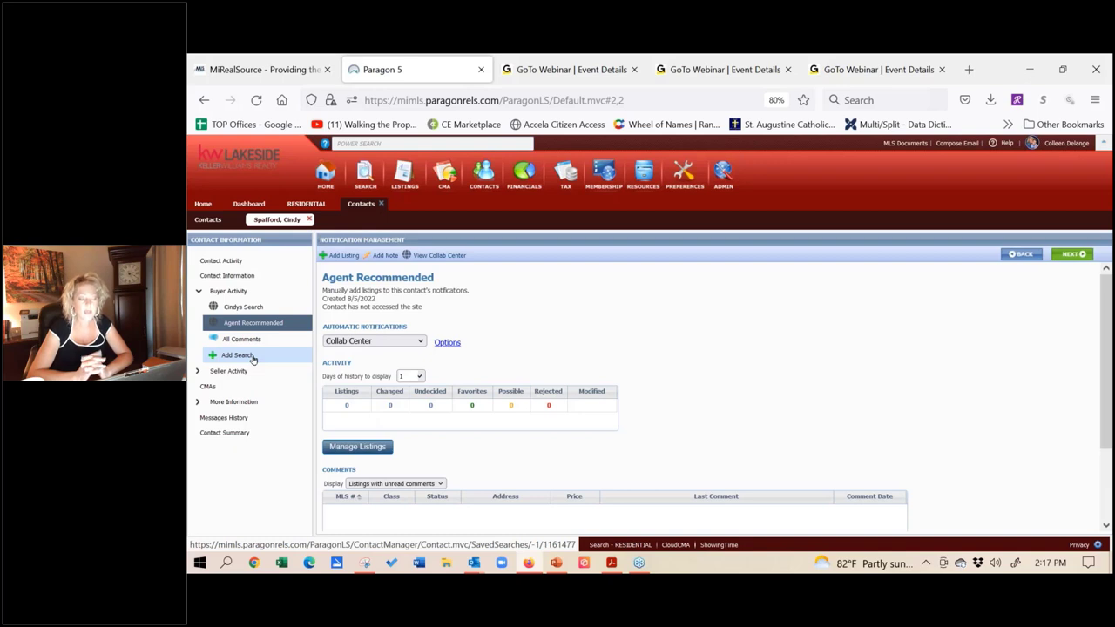
# Step: Abandon a new saved search at class selection and view the contact's Messages History
pyautogui.click(237, 355)
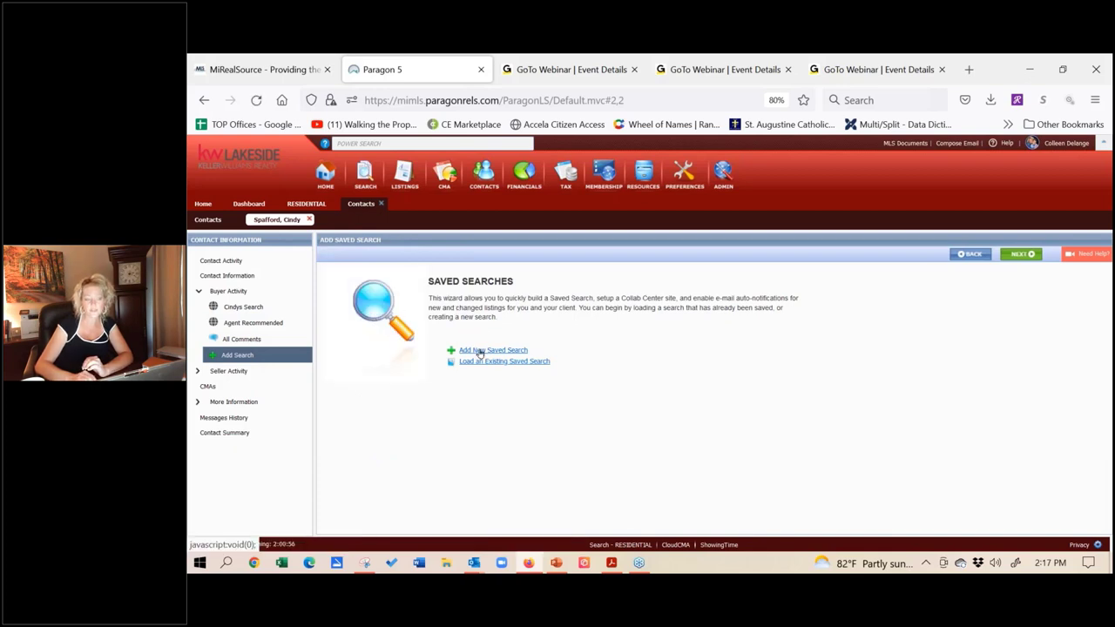
pyautogui.click(479, 351)
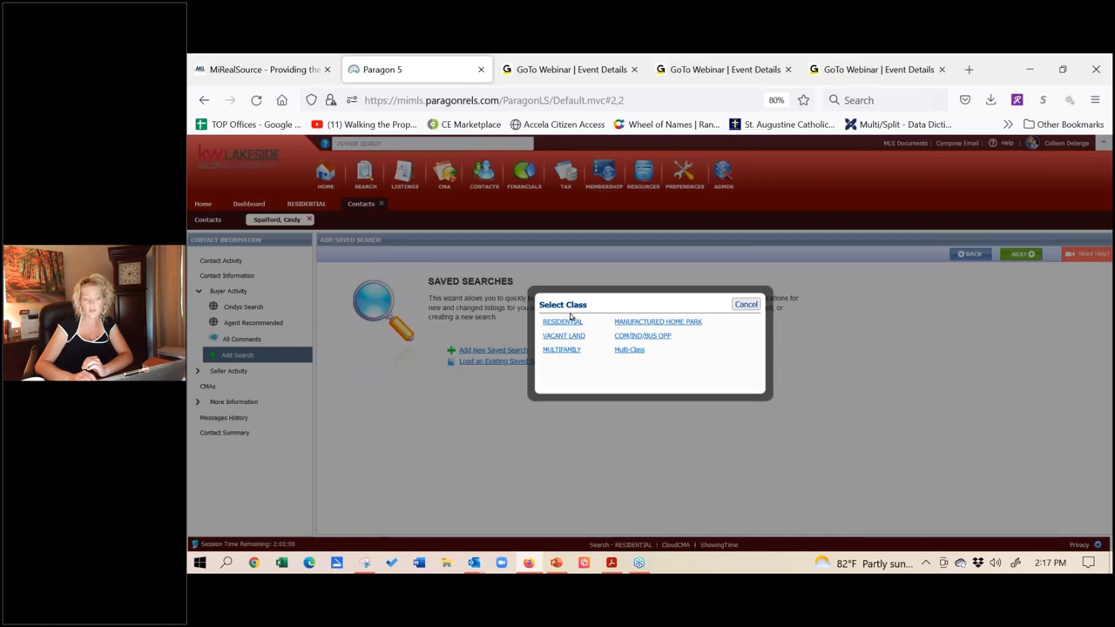
pyautogui.click(747, 305)
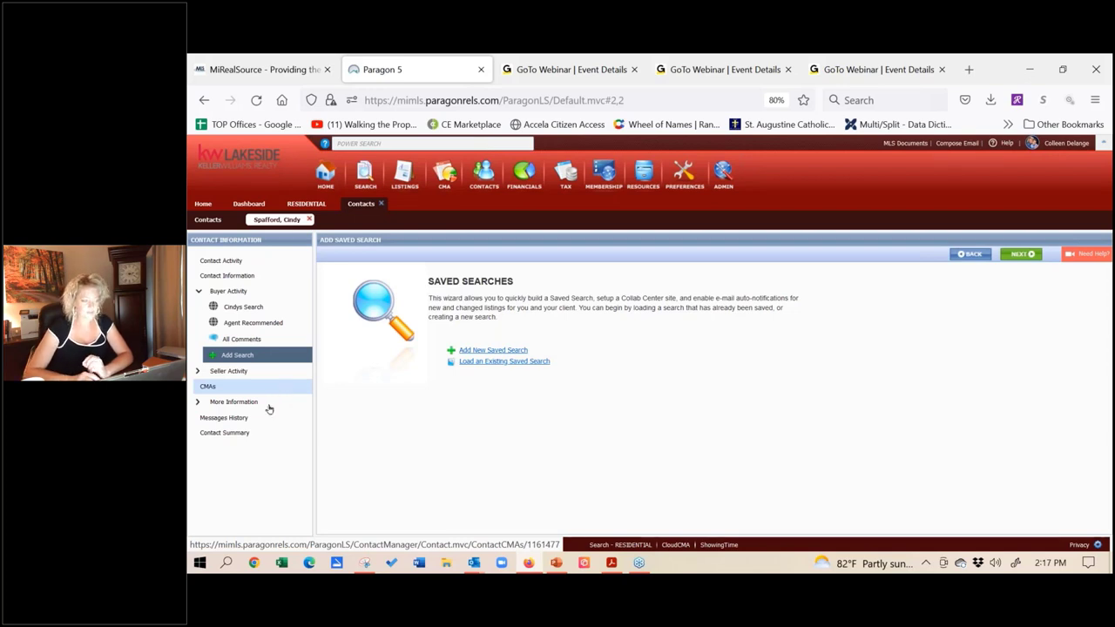
pyautogui.click(252, 419)
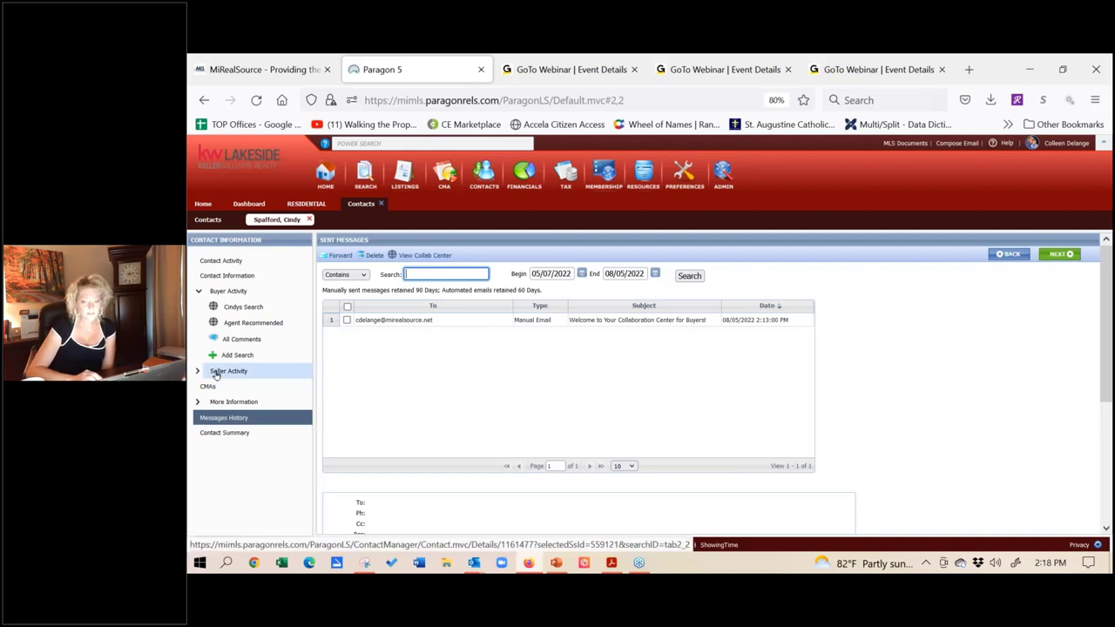
# Step: Expand Seller Activity and go to the contact's Associate Property page
pyautogui.click(216, 374)
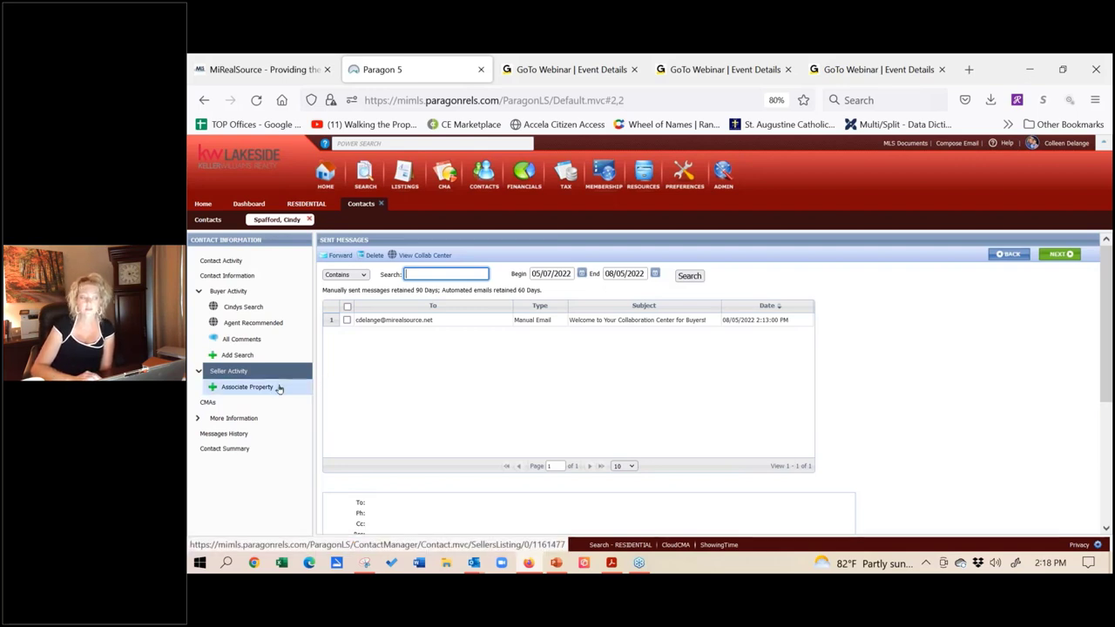
pyautogui.click(278, 388)
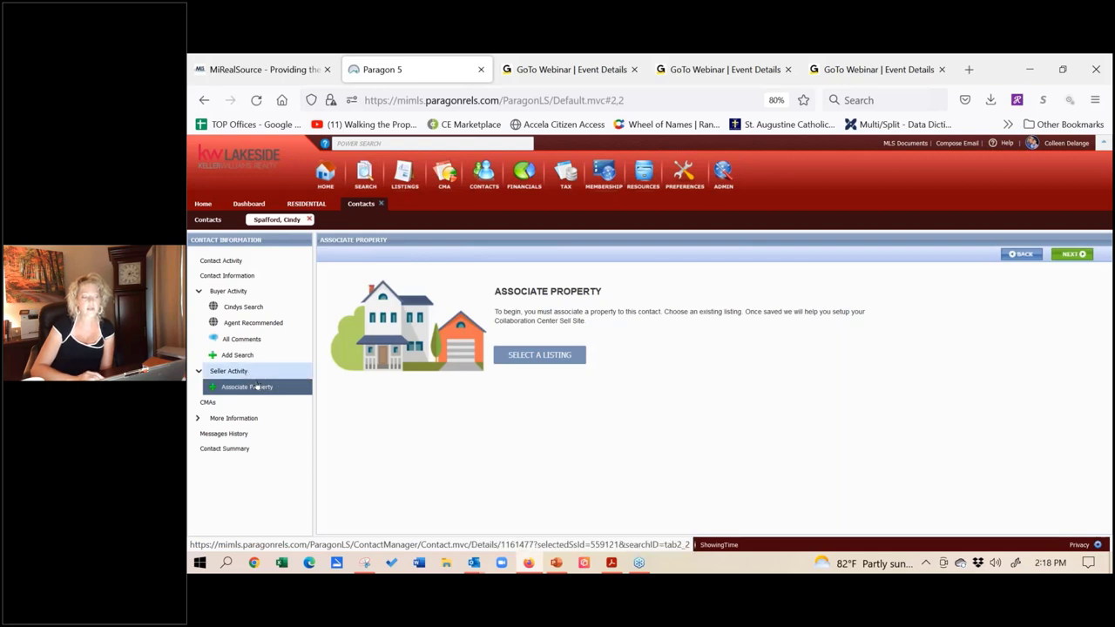
pyautogui.click(556, 355)
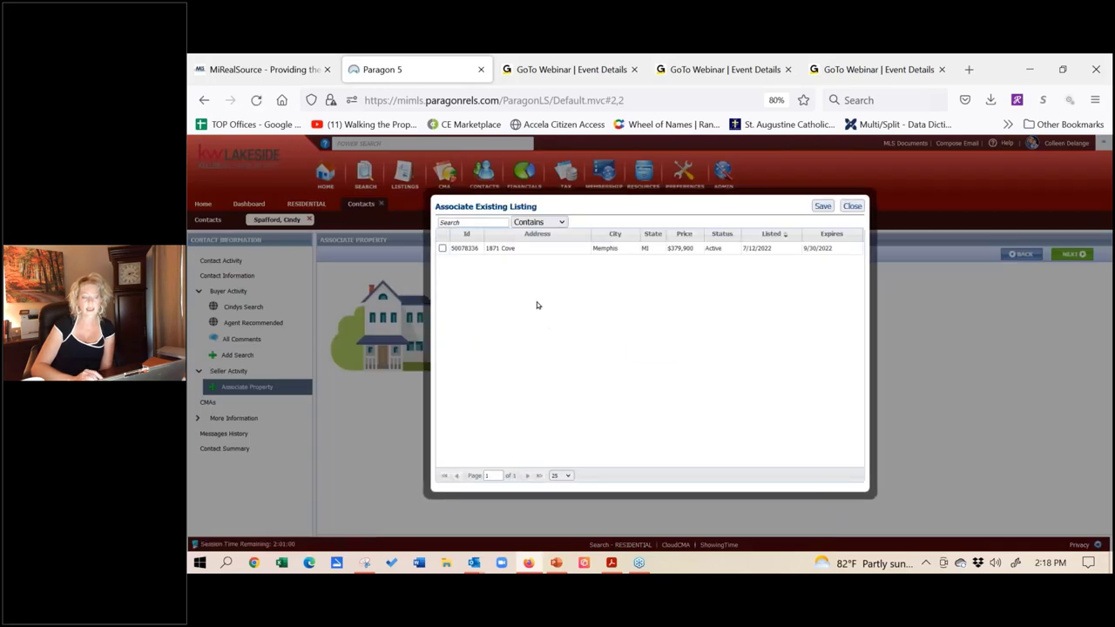
pyautogui.click(518, 252)
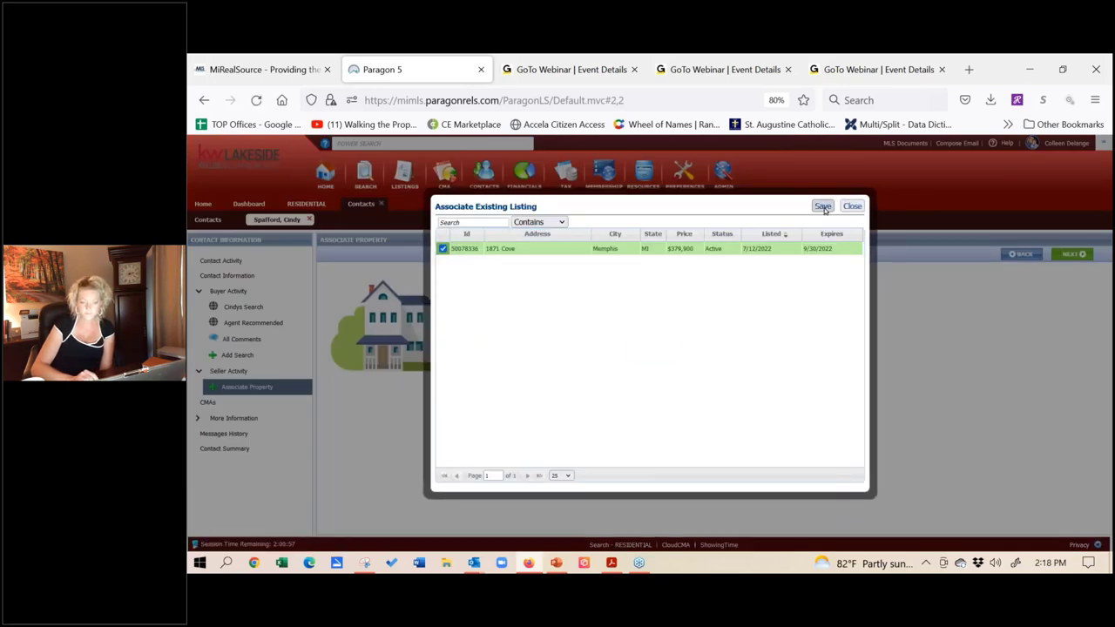
pyautogui.click(822, 206)
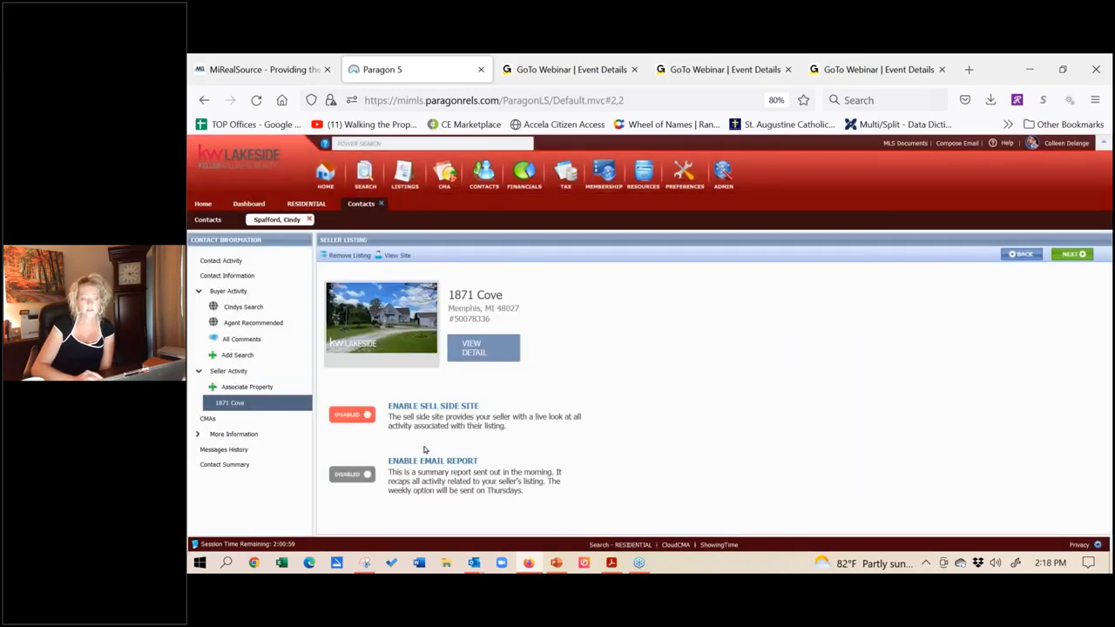
pyautogui.click(365, 418)
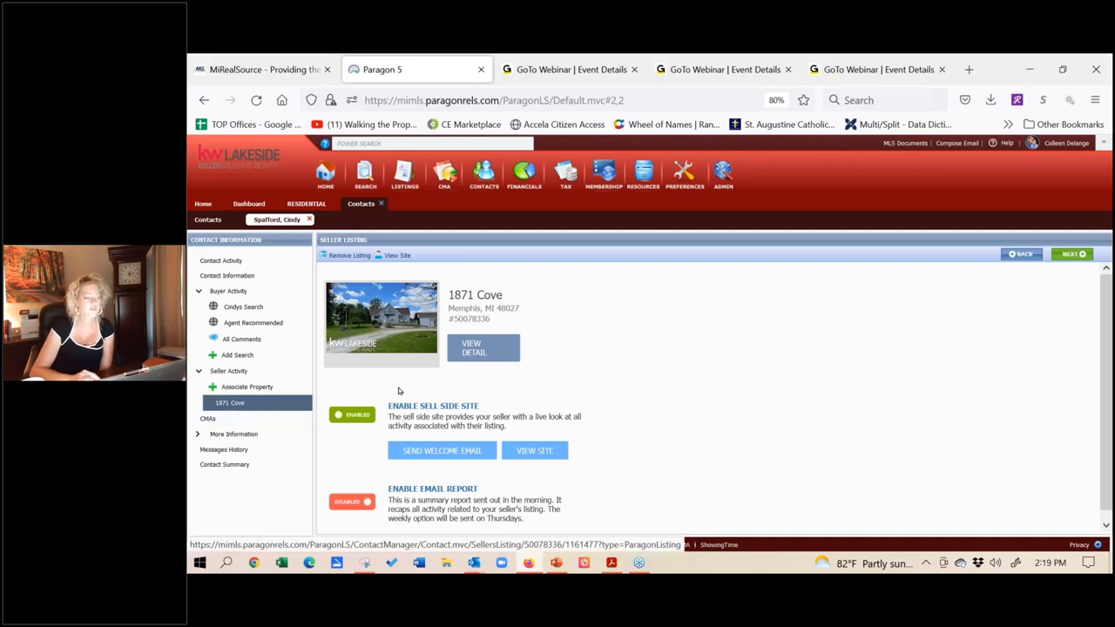
pyautogui.click(229, 261)
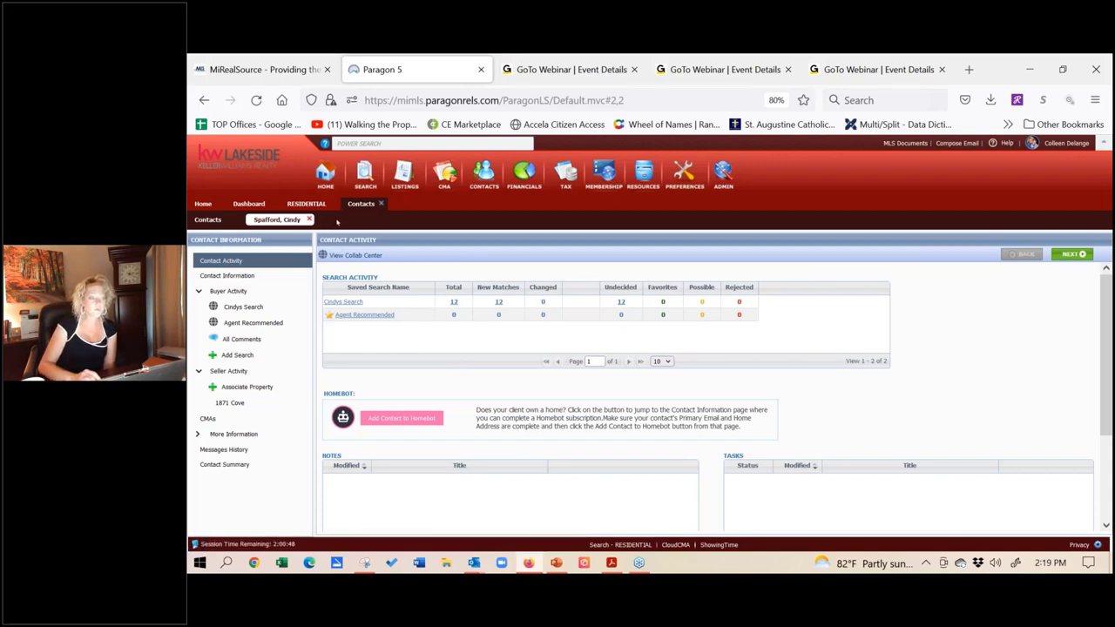
pyautogui.click(308, 221)
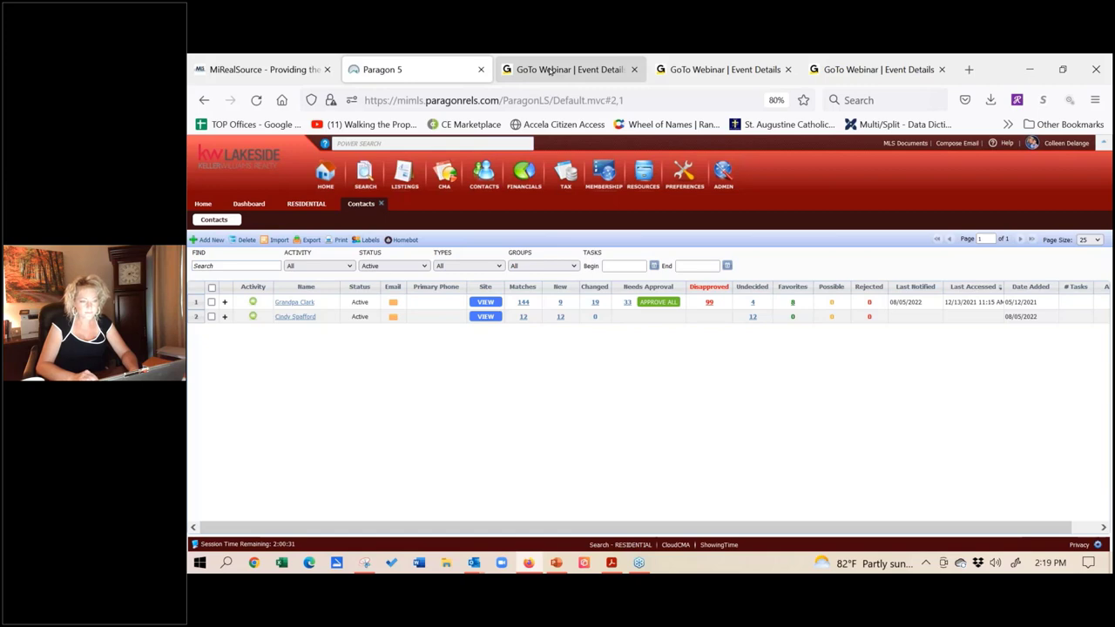
pyautogui.click(549, 70)
pyautogui.click(544, 100)
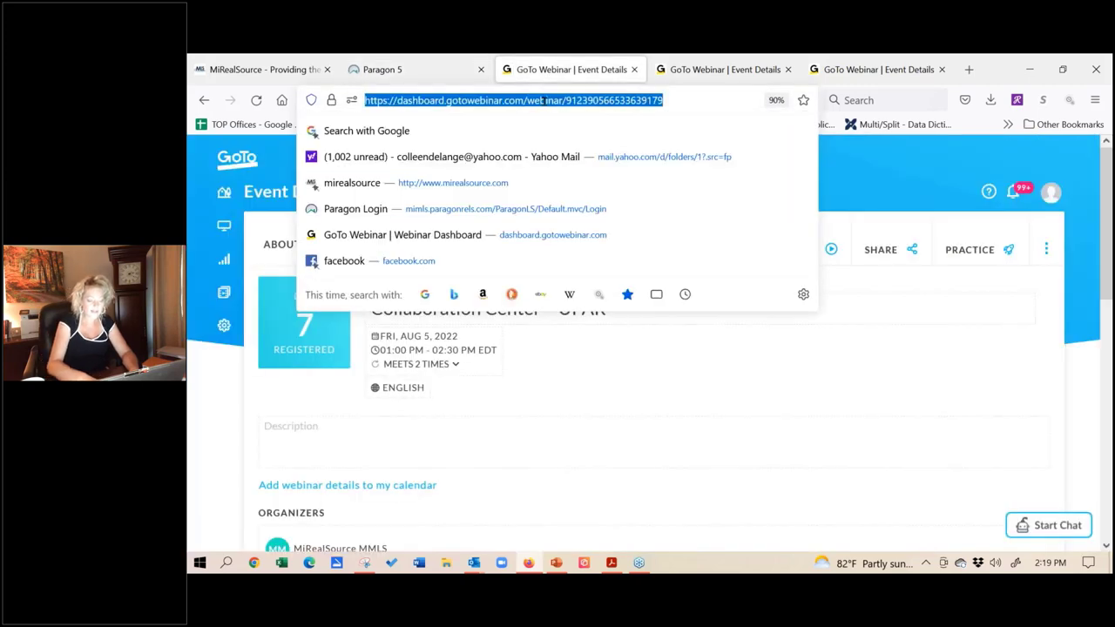
# Step: On YouTube, view the full Upper Peninsula Association of REALTORS® playlist from MIRealSourceMedia
pyautogui.write('youtube.com/')
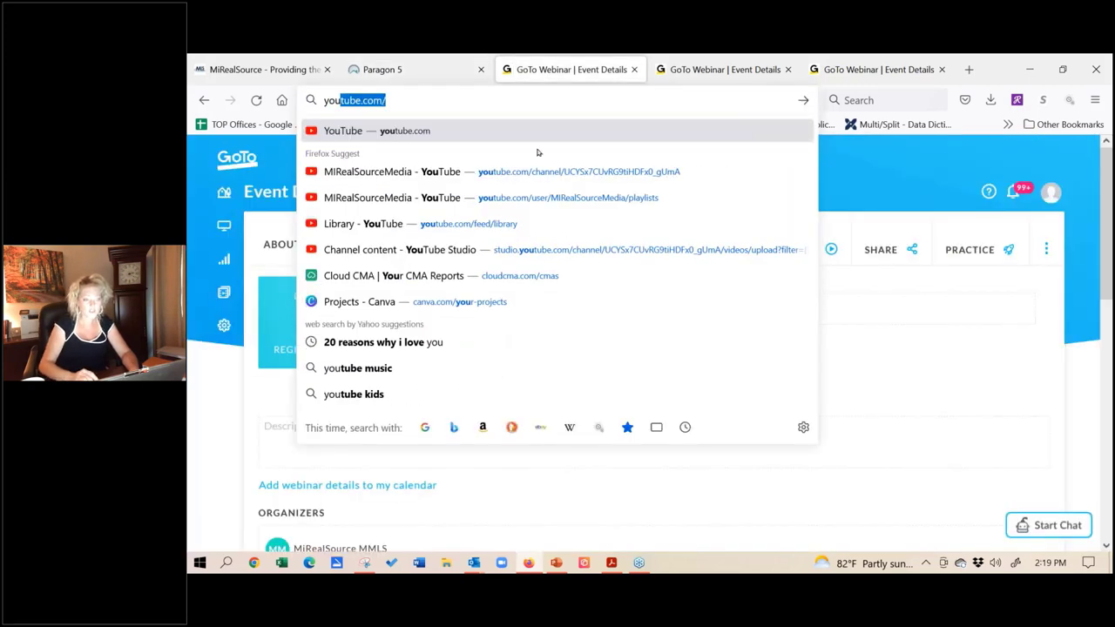
pyautogui.click(502, 198)
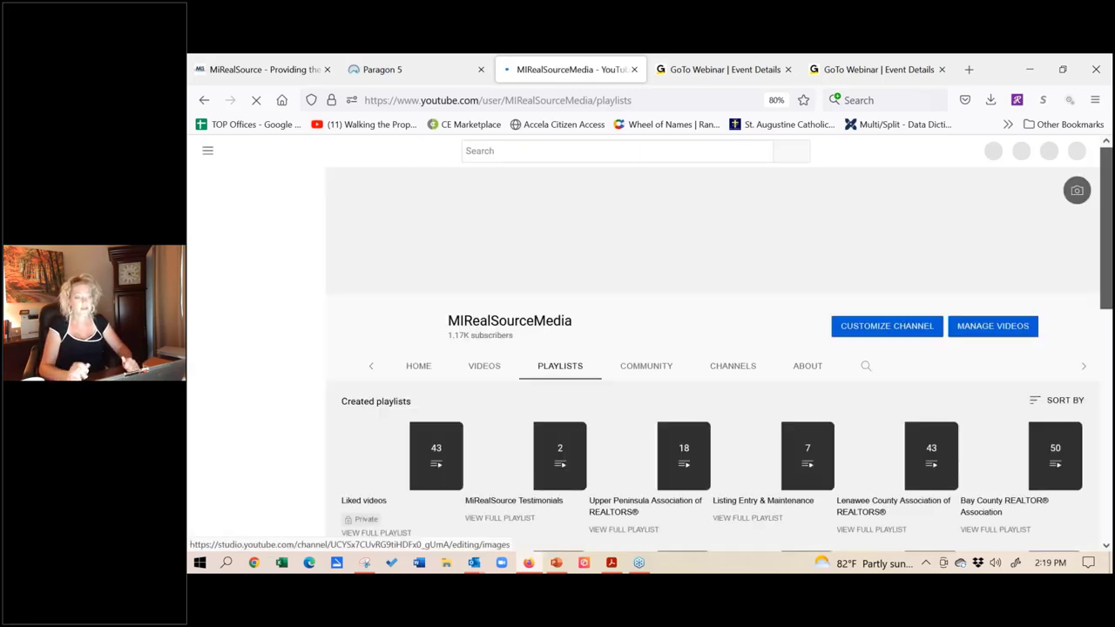
pyautogui.click(620, 528)
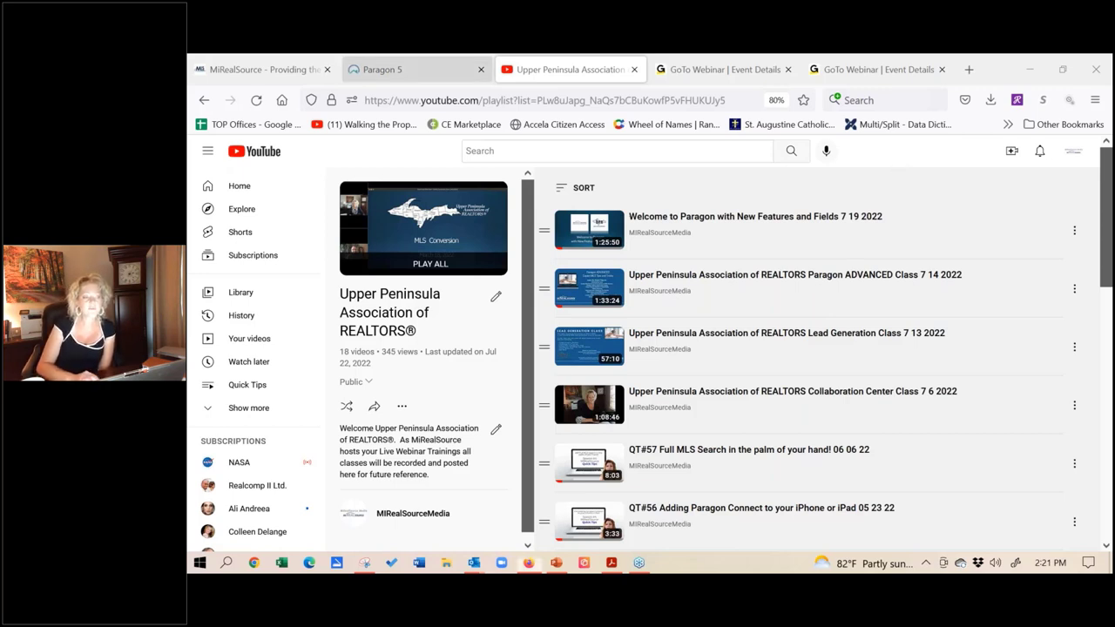
# Step: Back in Paragon, close the Contacts and Residential tabs and return to the Home dashboard
pyautogui.click(413, 63)
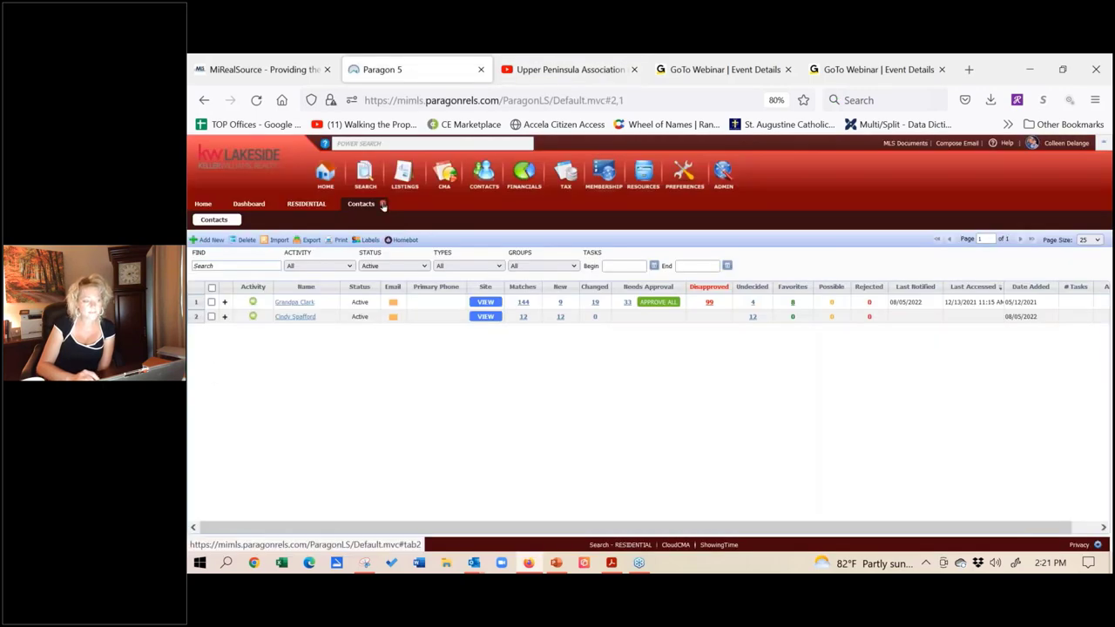
pyautogui.click(382, 204)
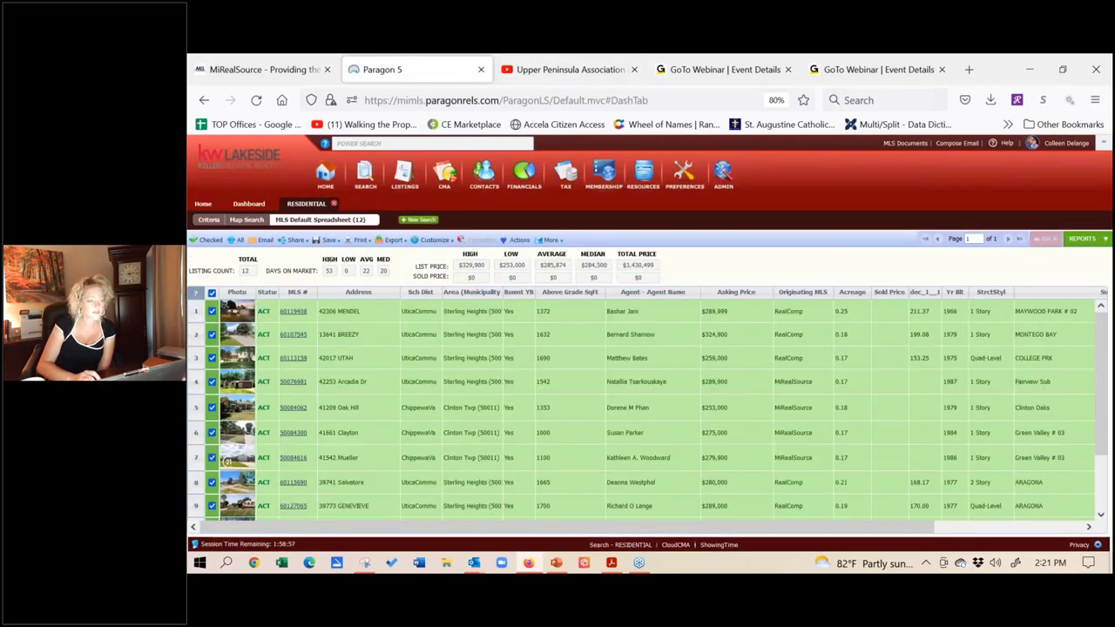
pyautogui.click(332, 206)
pyautogui.click(202, 204)
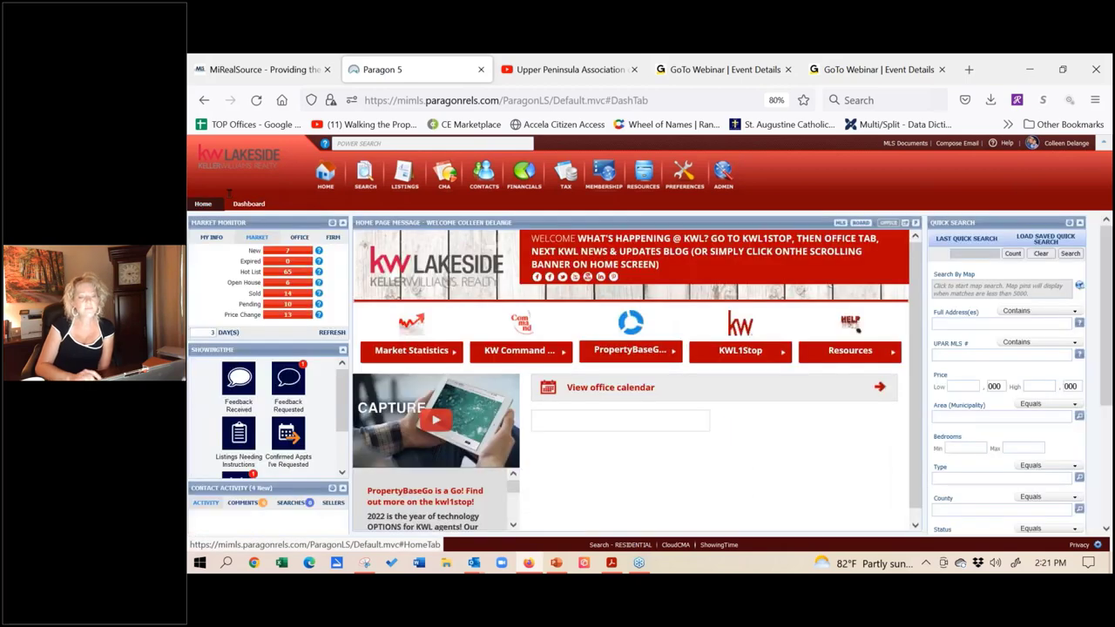